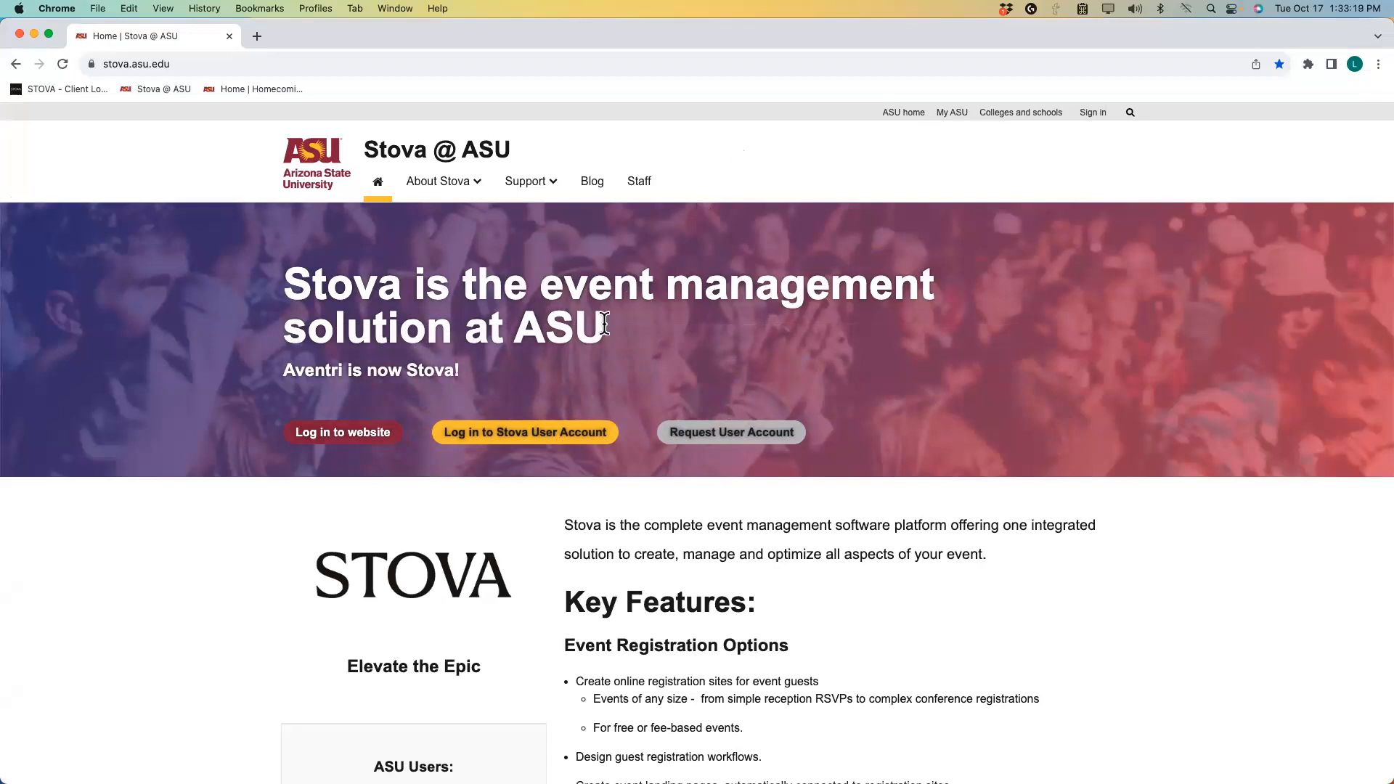
Sign in to Stova through the ASU university login with the account username.
{"action": "left_click", "coordinate": [528, 439]}
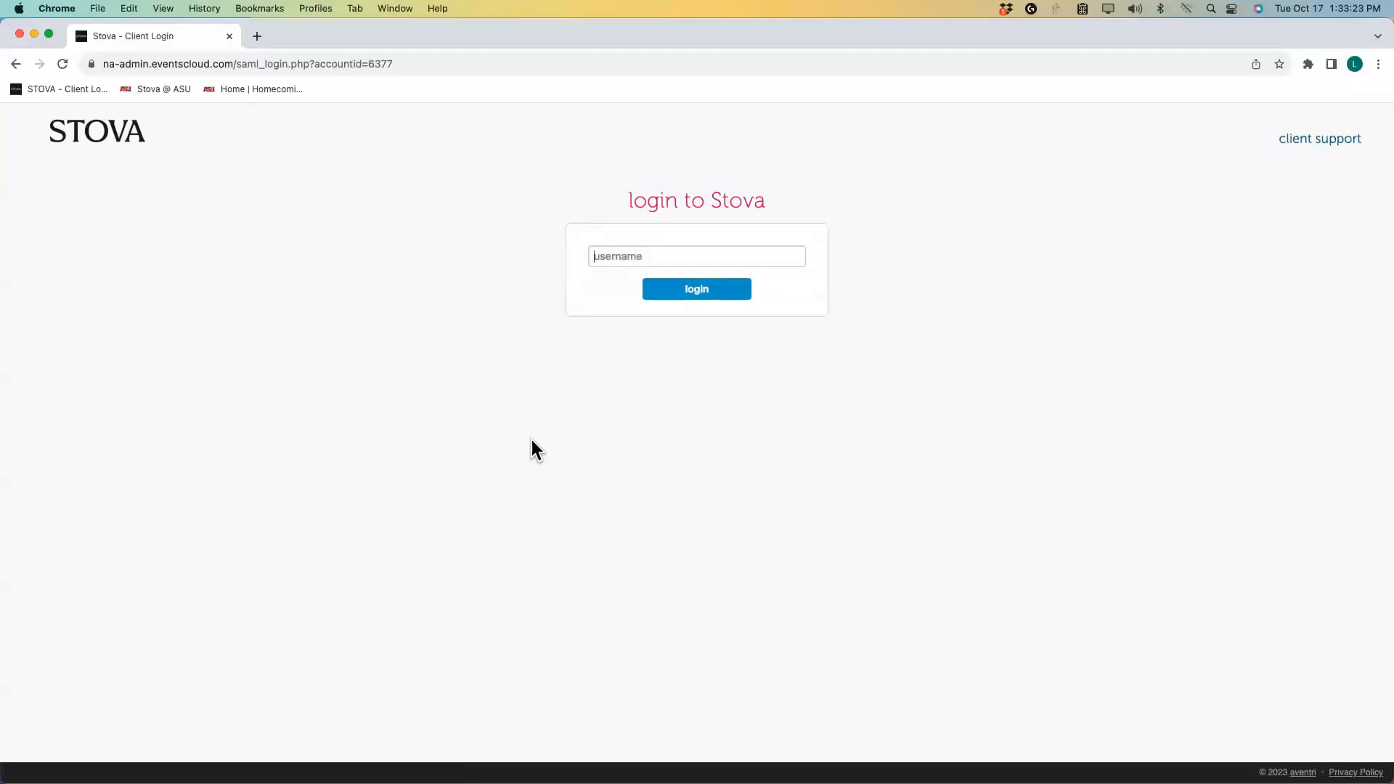
{"action": "type", "text": "laurar"}
{"action": "left_click", "coordinate": [702, 294]}
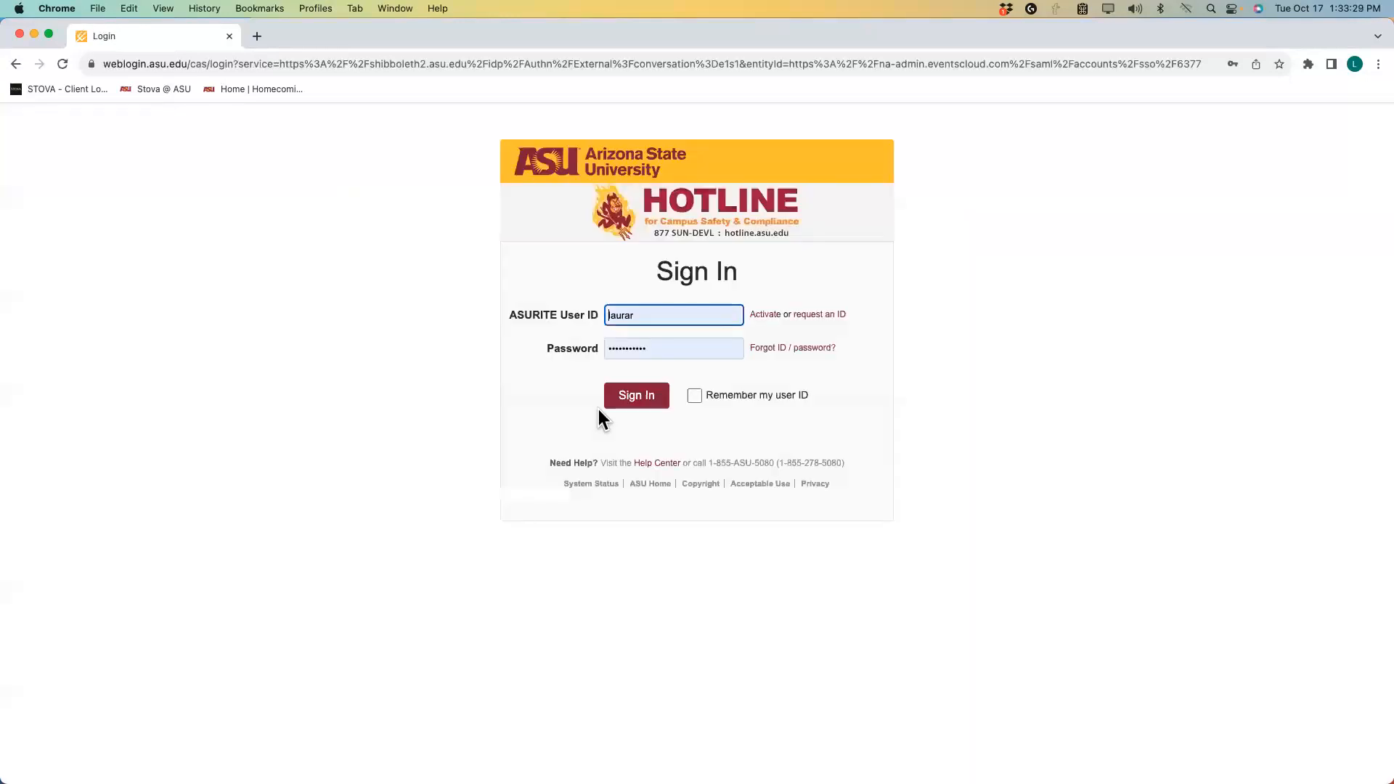
{"action": "left_click", "coordinate": [630, 401]}
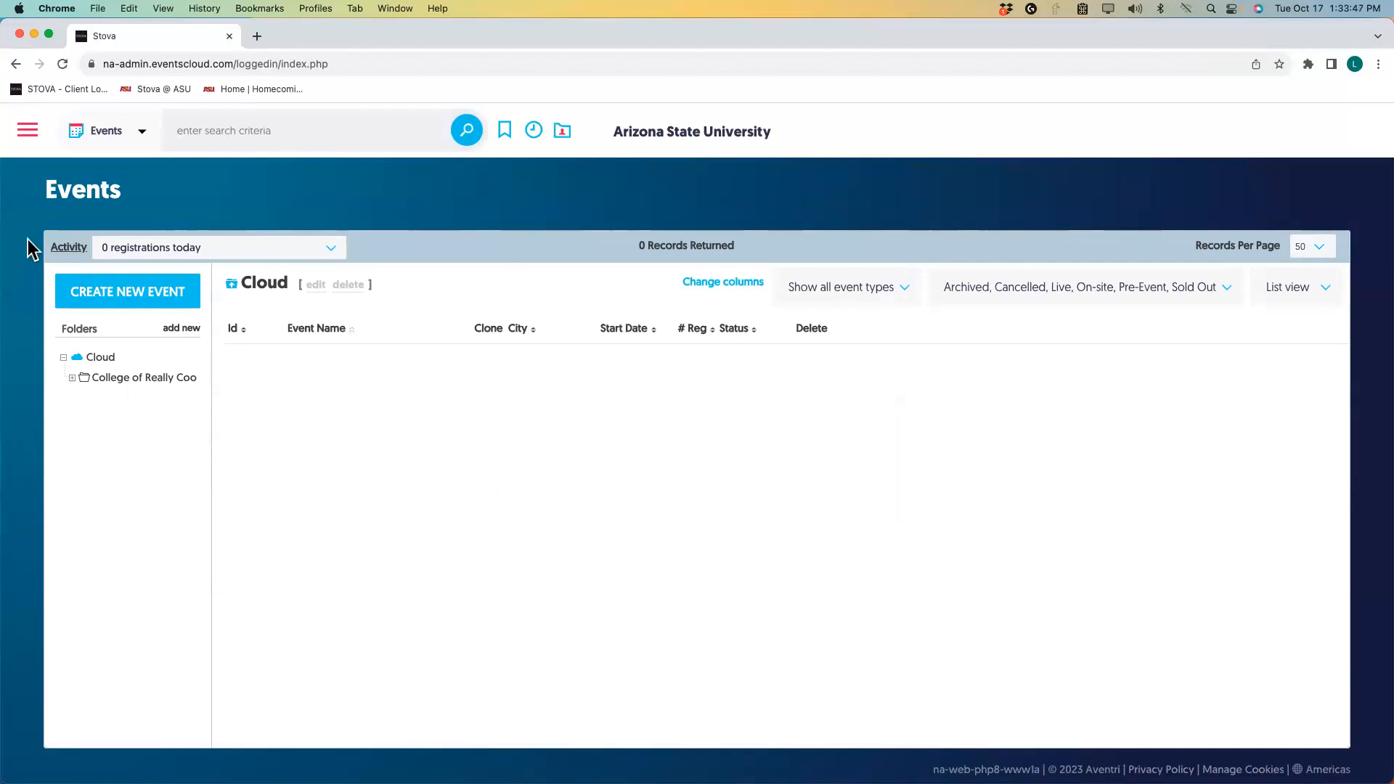
Create a mailing list named 'Marketing Module Test List' in the top CRCI folder.
{"action": "left_click", "coordinate": [27, 134]}
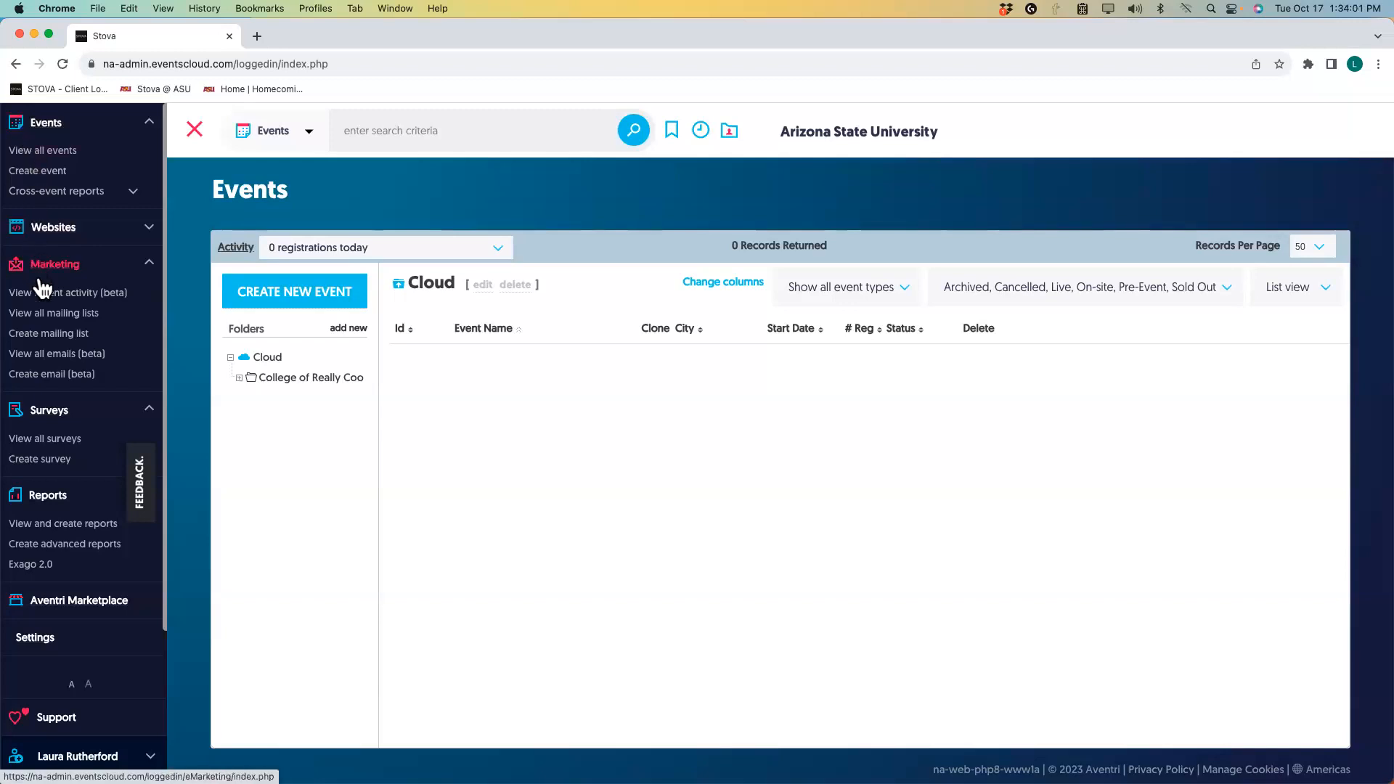
{"action": "left_click", "coordinate": [44, 335]}
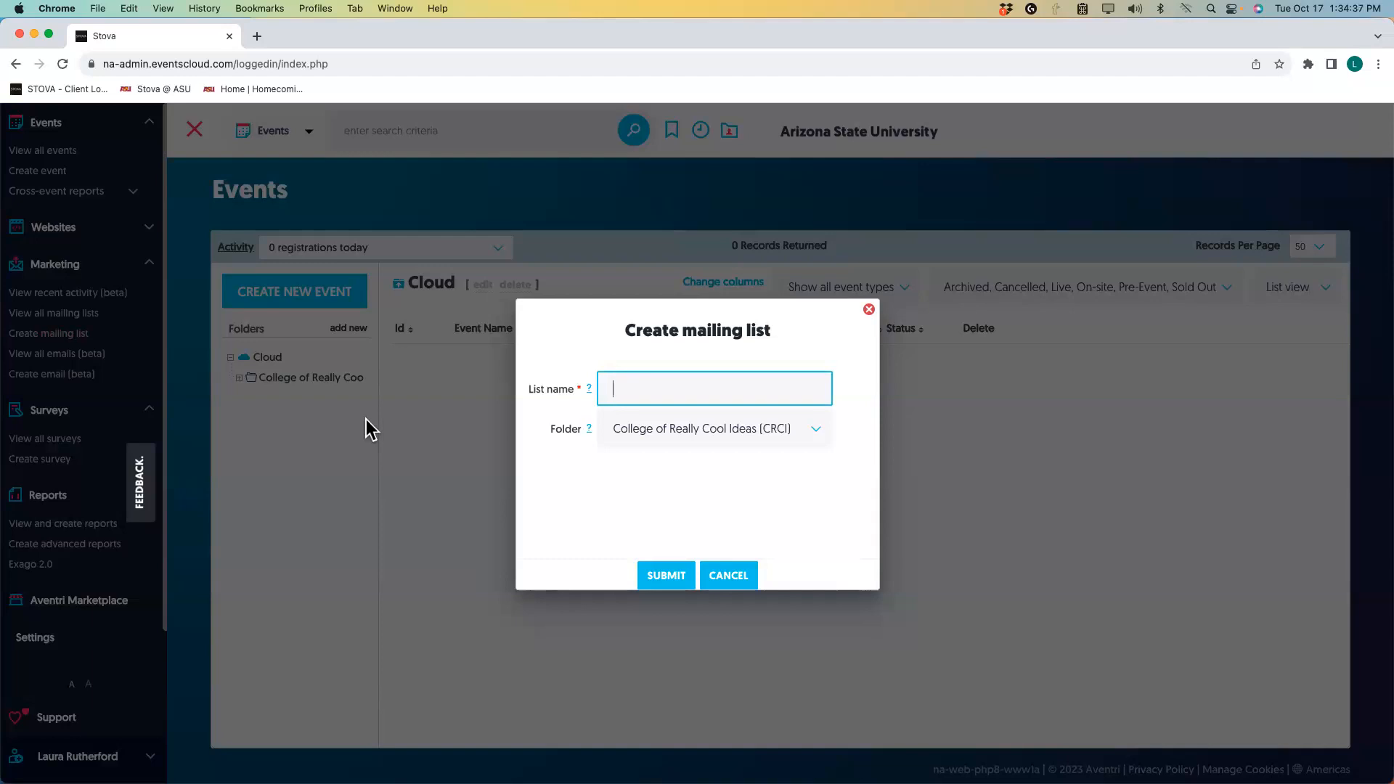
{"action": "type", "text": "Marketing Module Test List"}
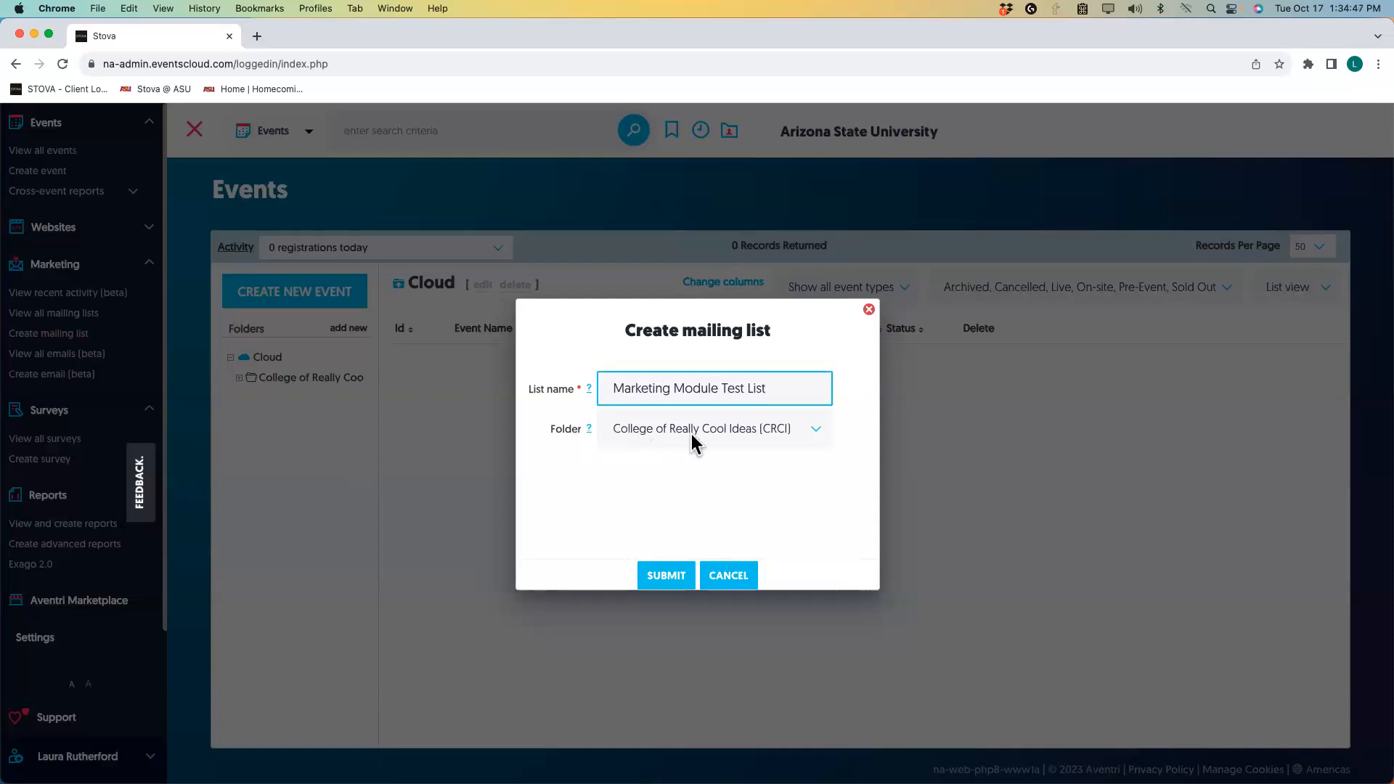
{"action": "left_click", "coordinate": [815, 436]}
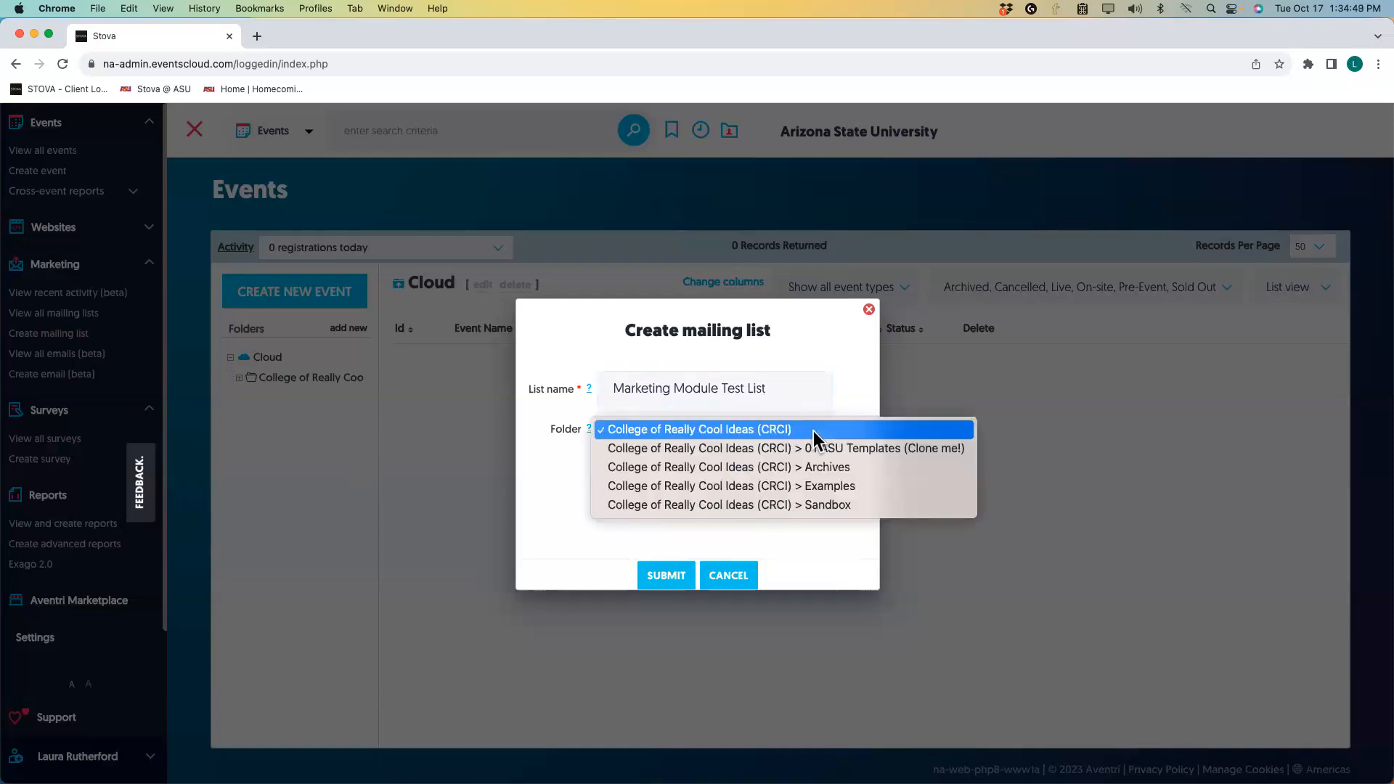
{"action": "left_click", "coordinate": [813, 430]}
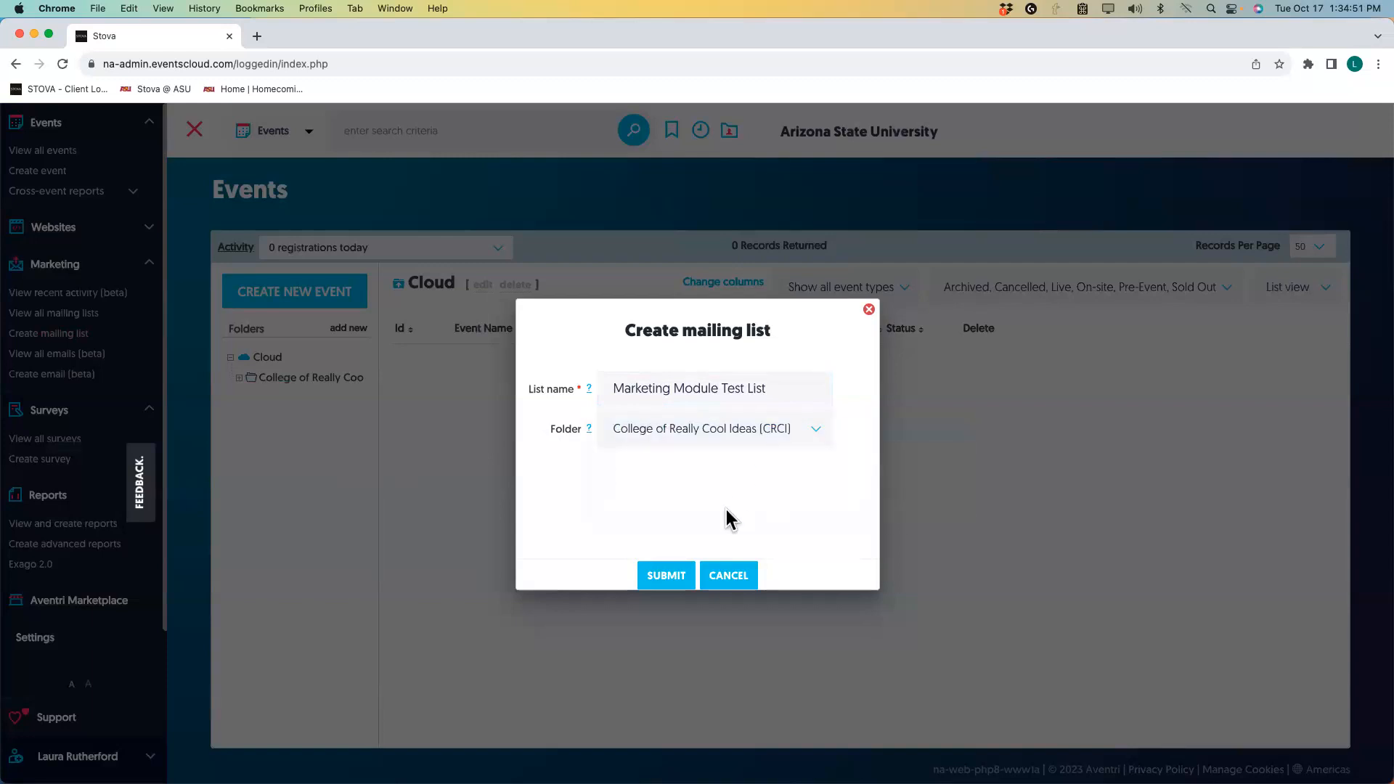
{"action": "left_click", "coordinate": [668, 578]}
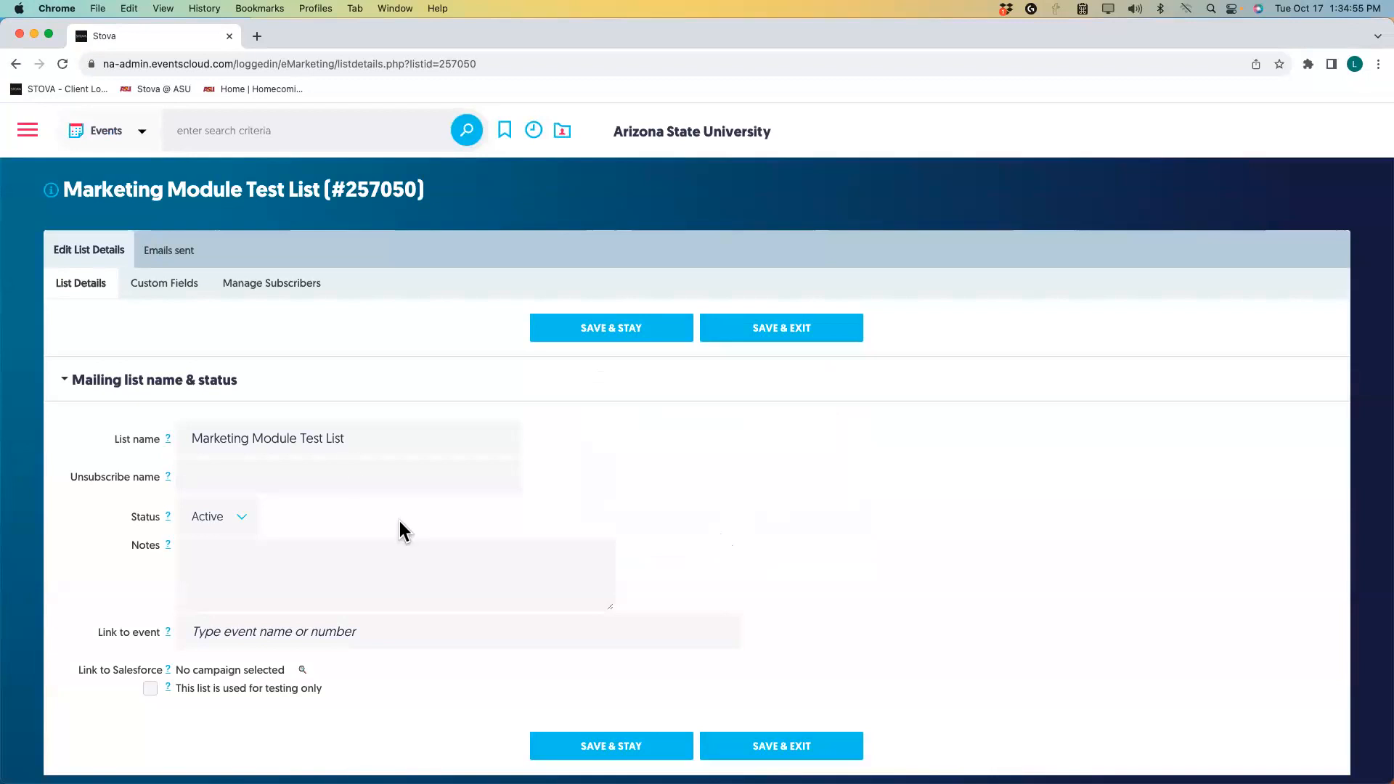
Link the list to the event 'Welcome New Director - Ins and Outs 3' via an 'Ins and' search, then save.
{"action": "scroll", "coordinate": [324, 499], "scroll_direction": "down", "scroll_amount": 1}
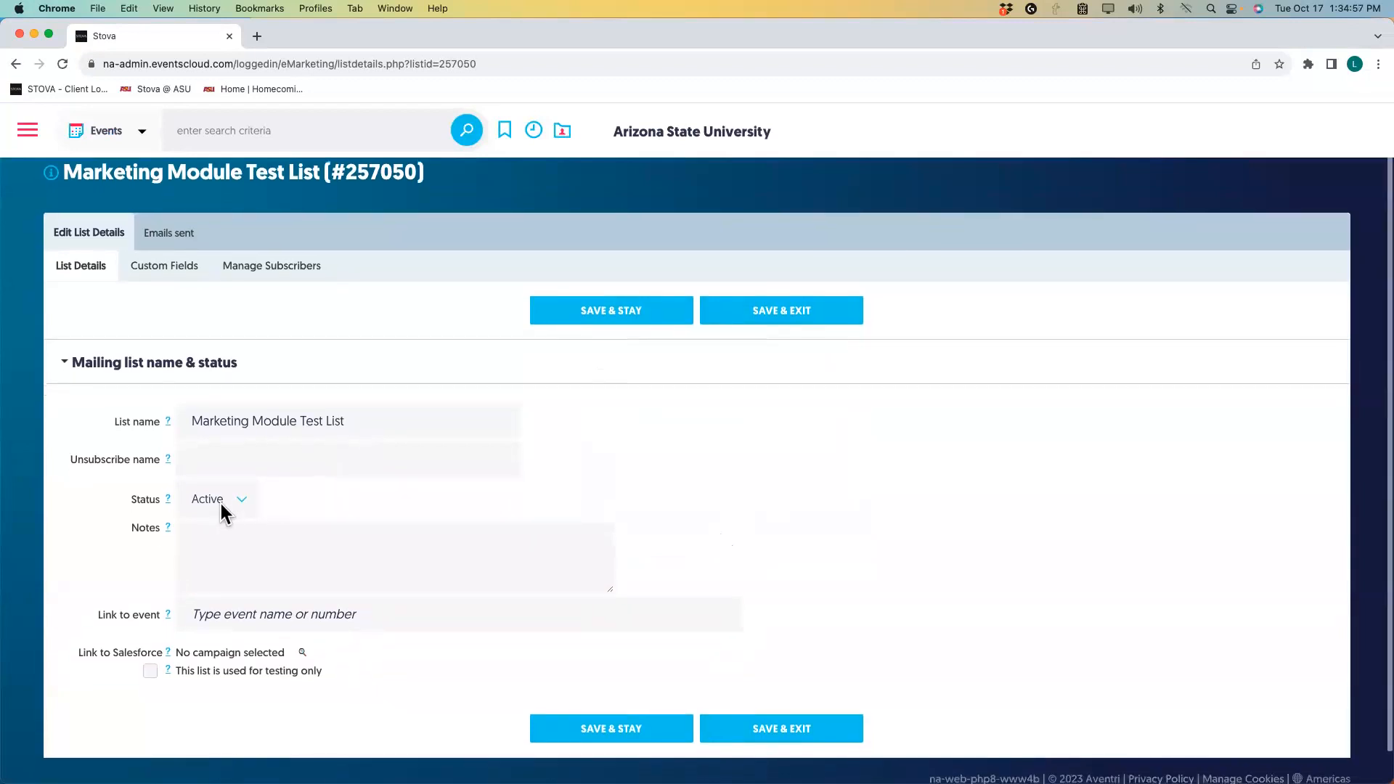
{"action": "scroll", "coordinate": [444, 515], "scroll_direction": "down", "scroll_amount": 2}
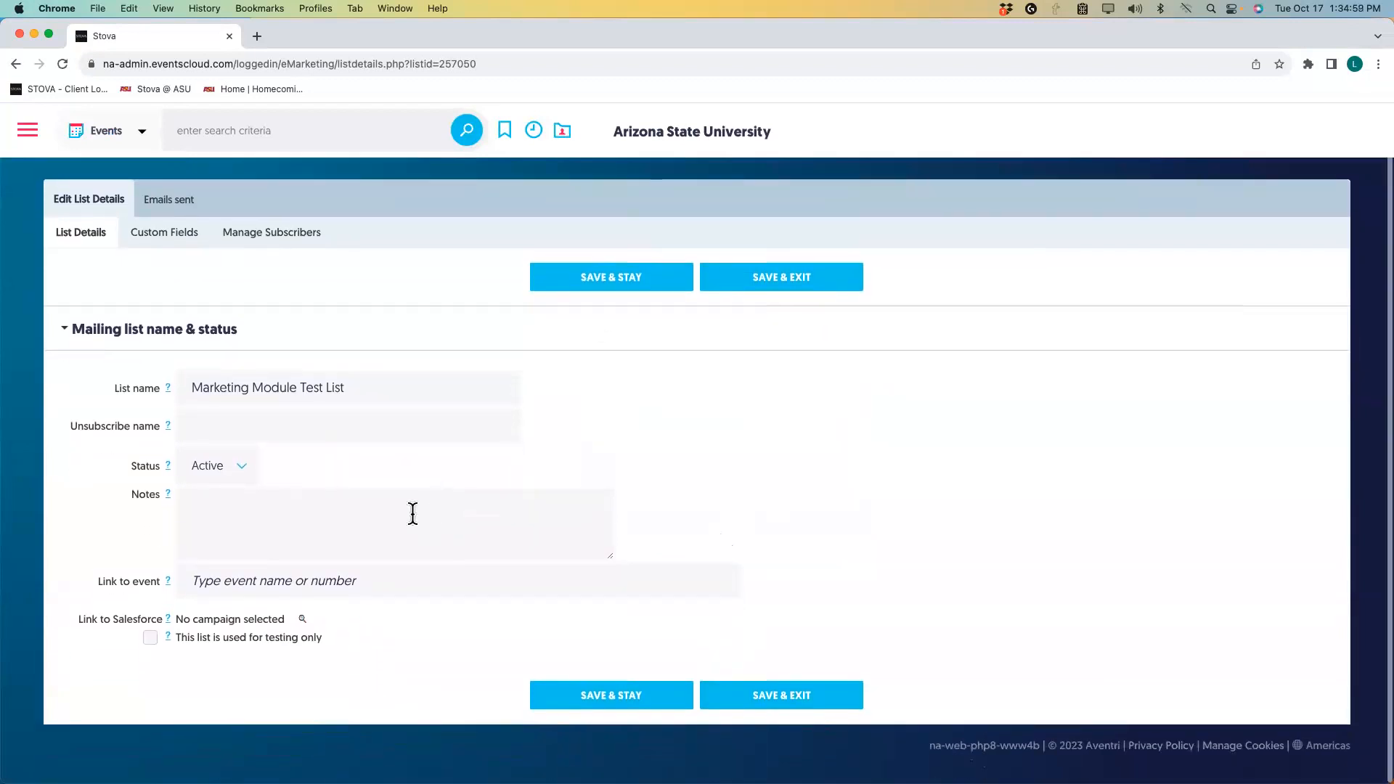
{"action": "left_click", "coordinate": [218, 579]}
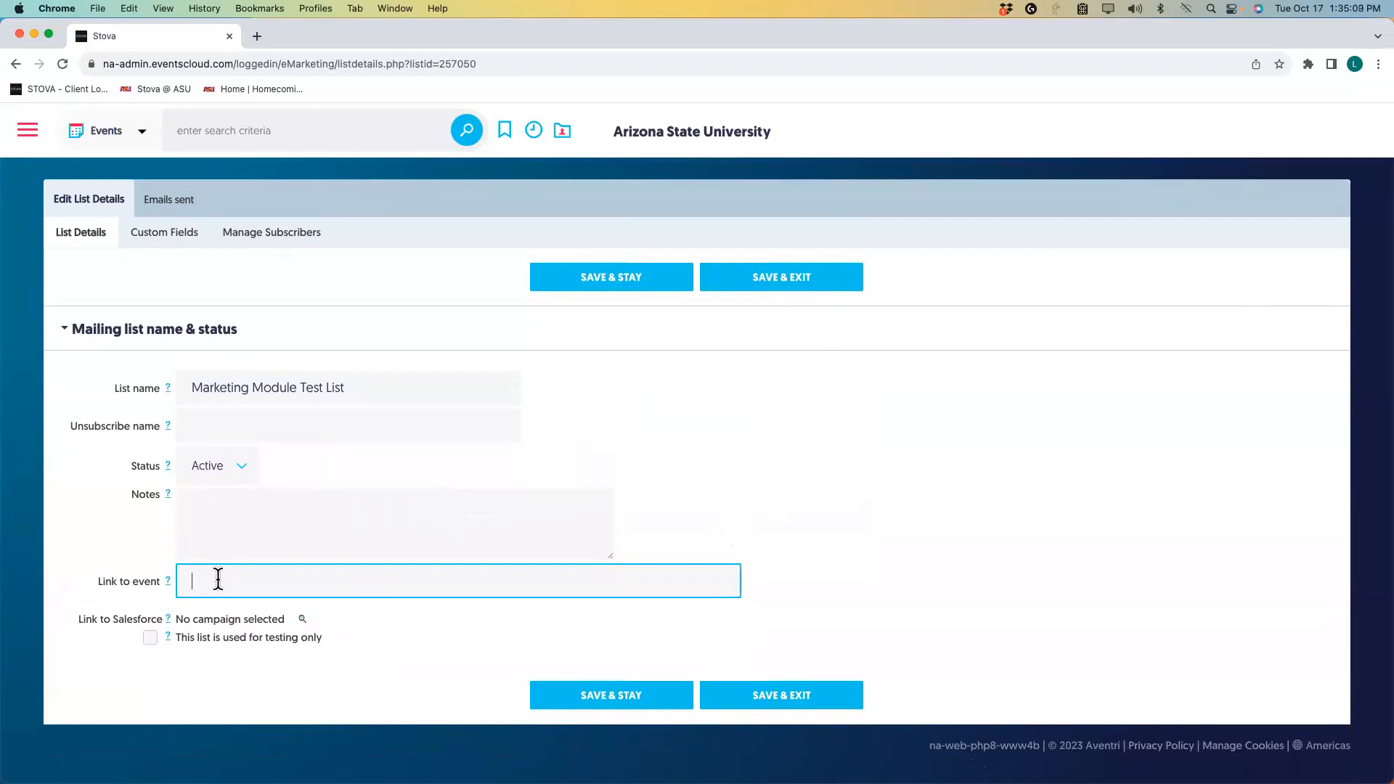
{"action": "type", "text": "Ins"}
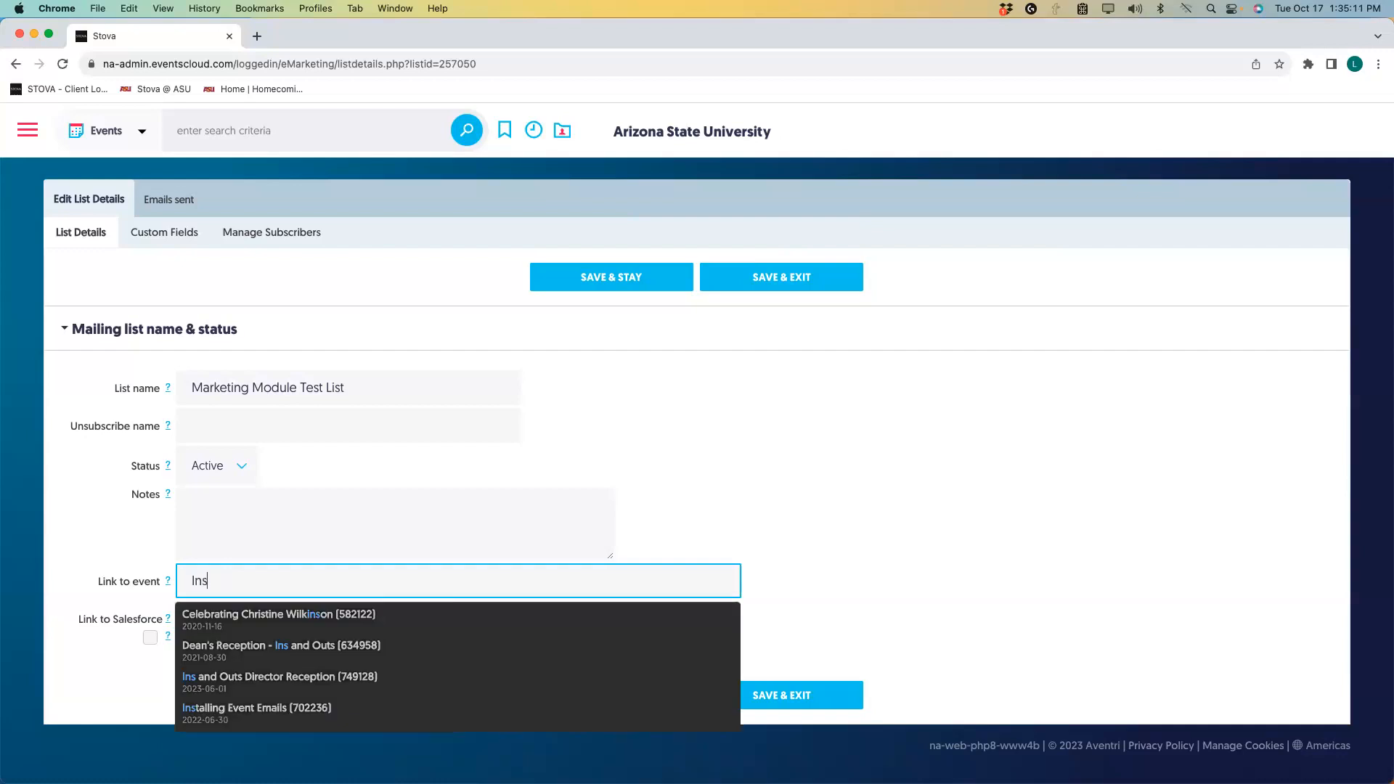
{"action": "type", "text": " and"}
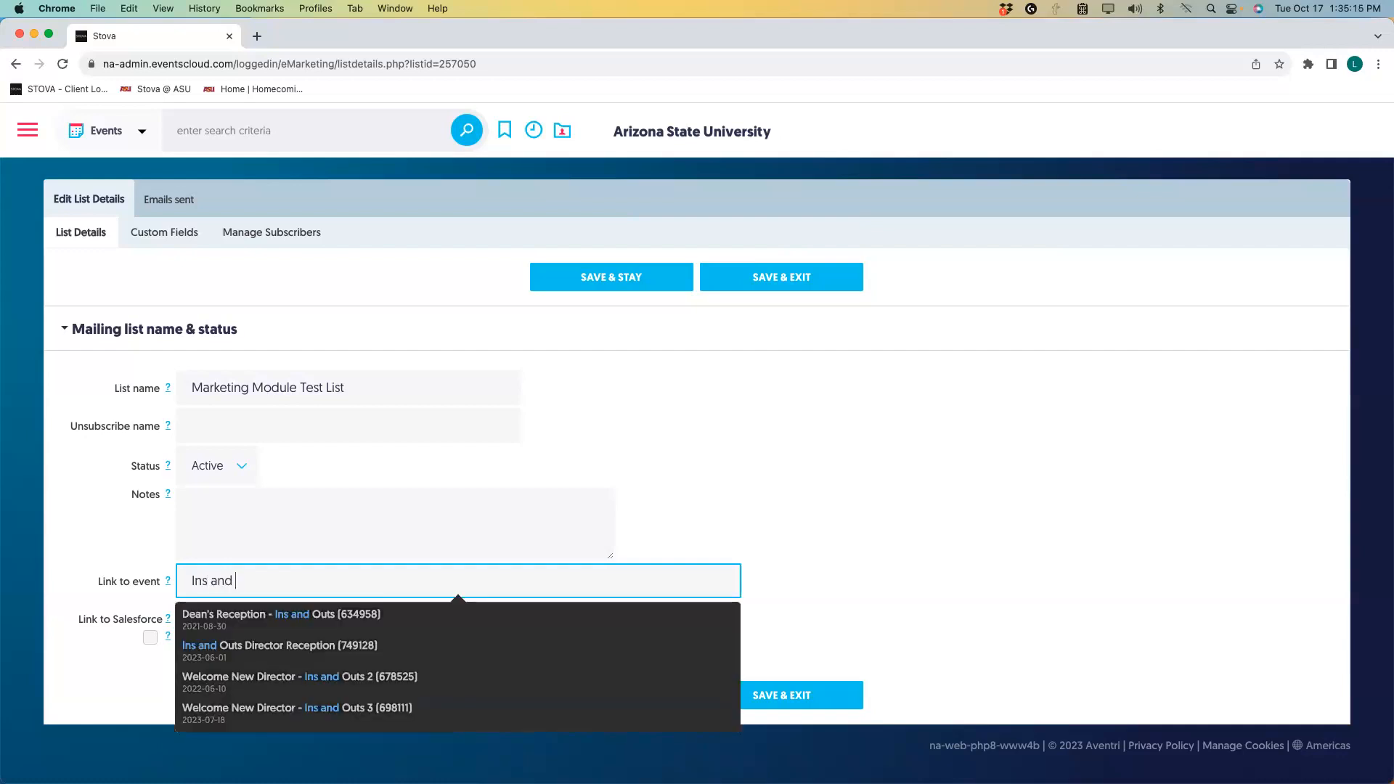
{"action": "left_click", "coordinate": [231, 710]}
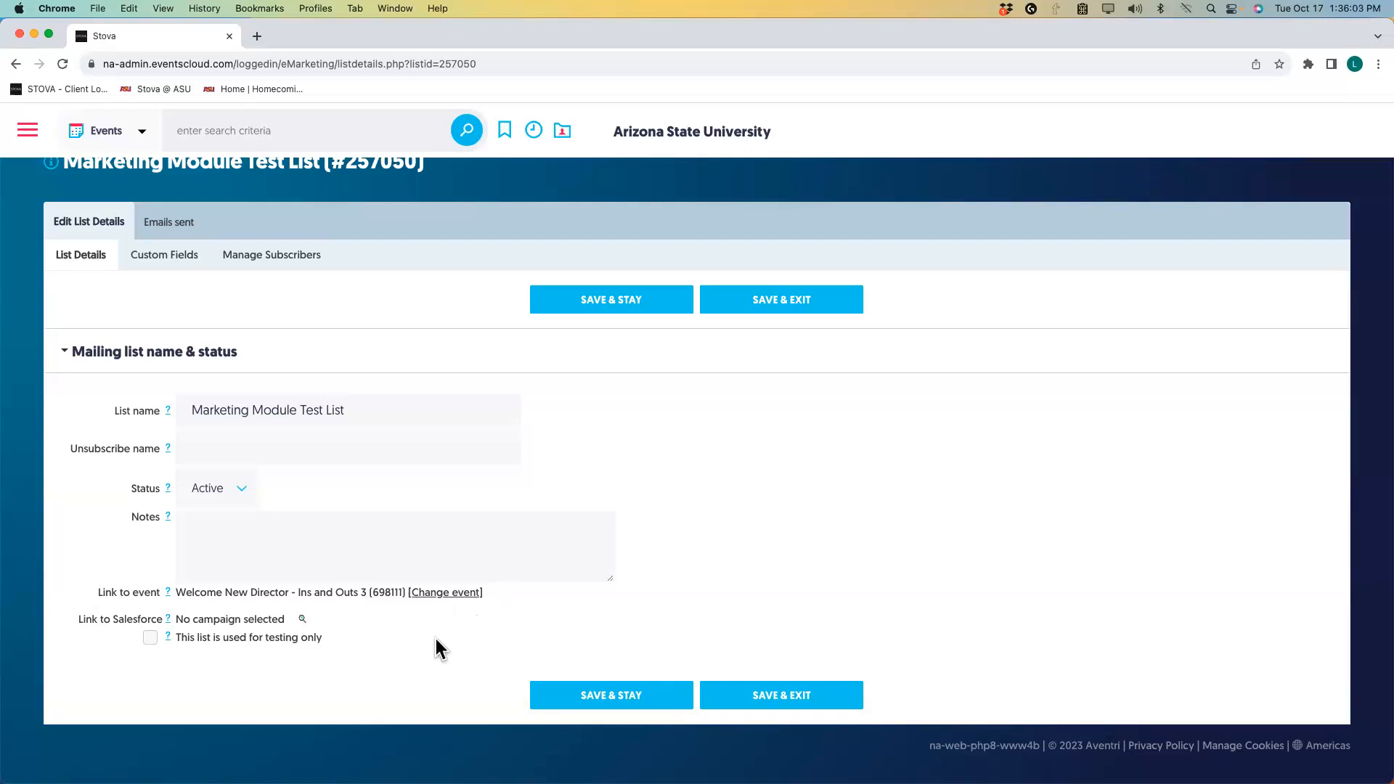
{"action": "left_click", "coordinate": [609, 699]}
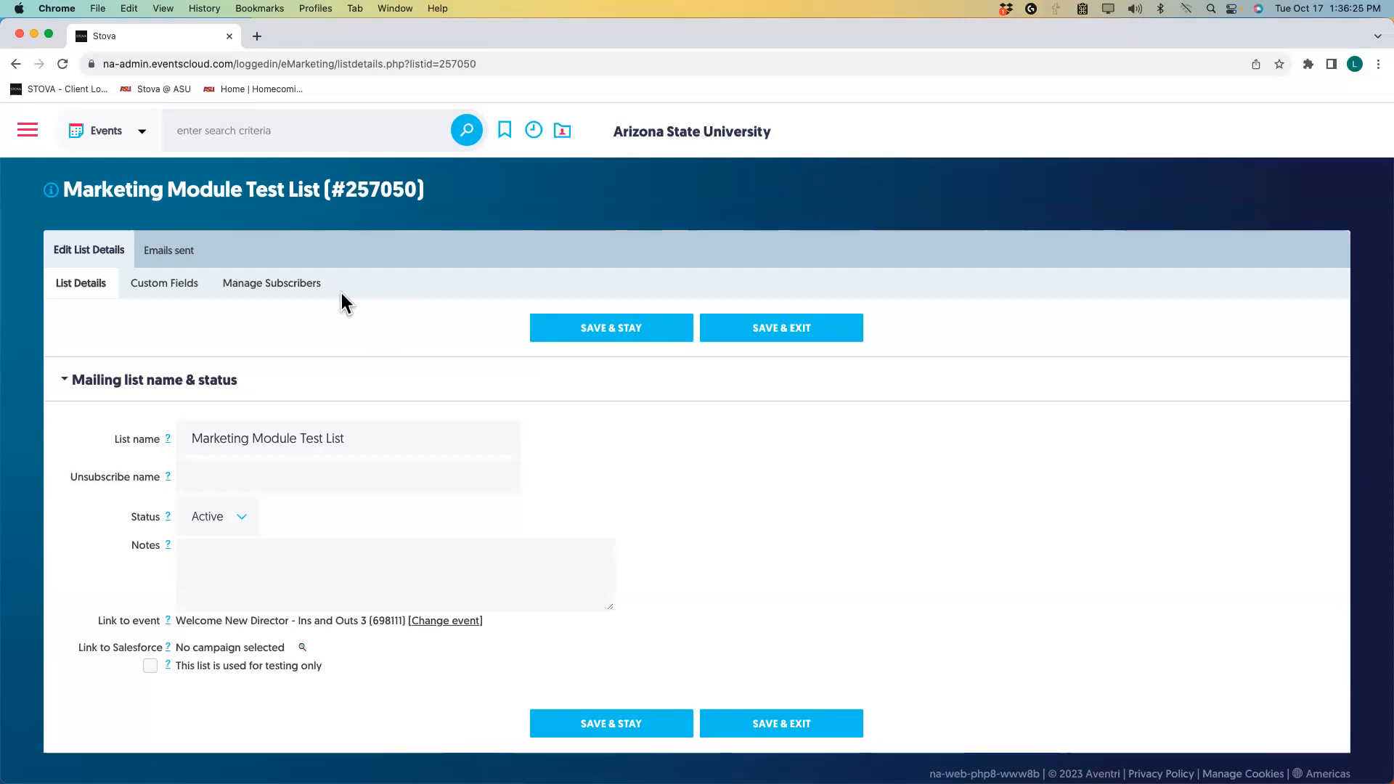
Manually add one subscriber with their e-mail address, first name and last name, and save.
{"action": "left_click", "coordinate": [294, 297]}
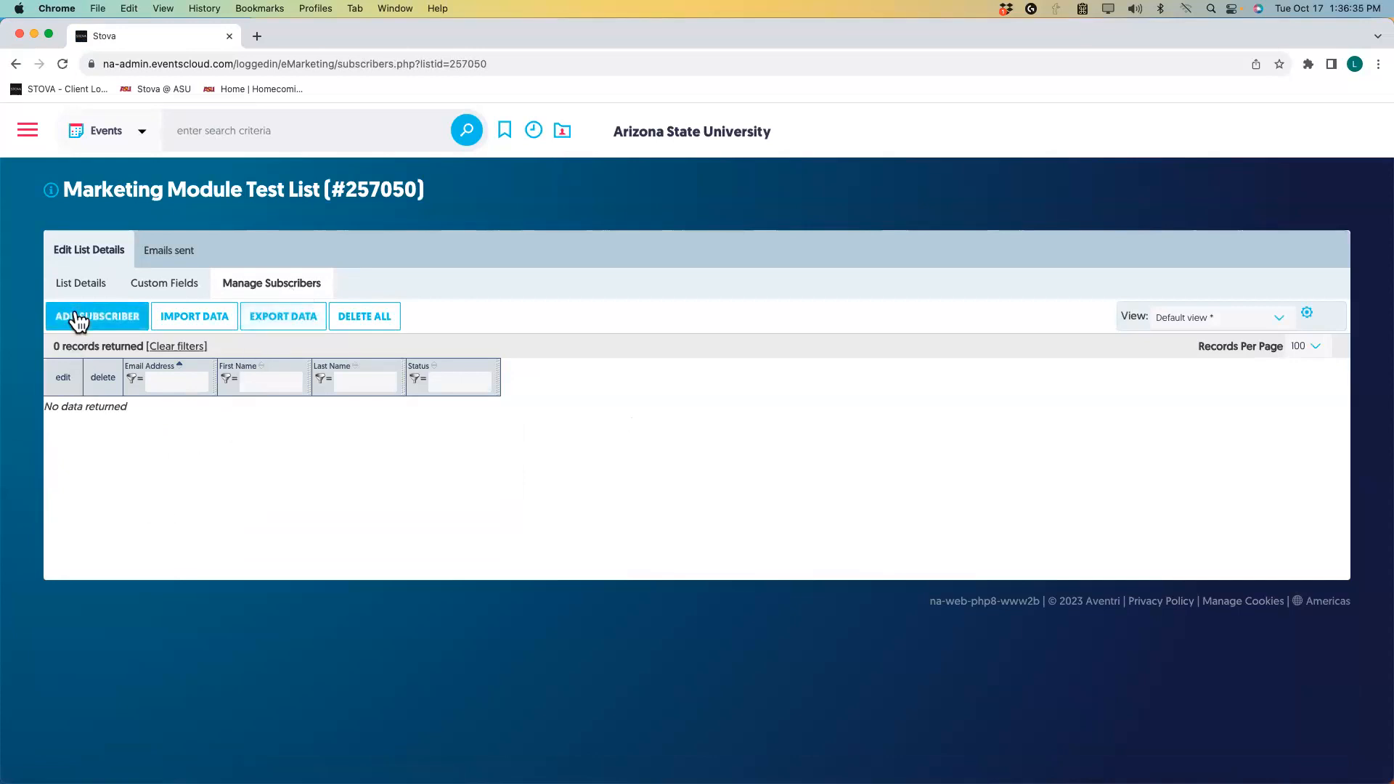
{"action": "left_click", "coordinate": [97, 319]}
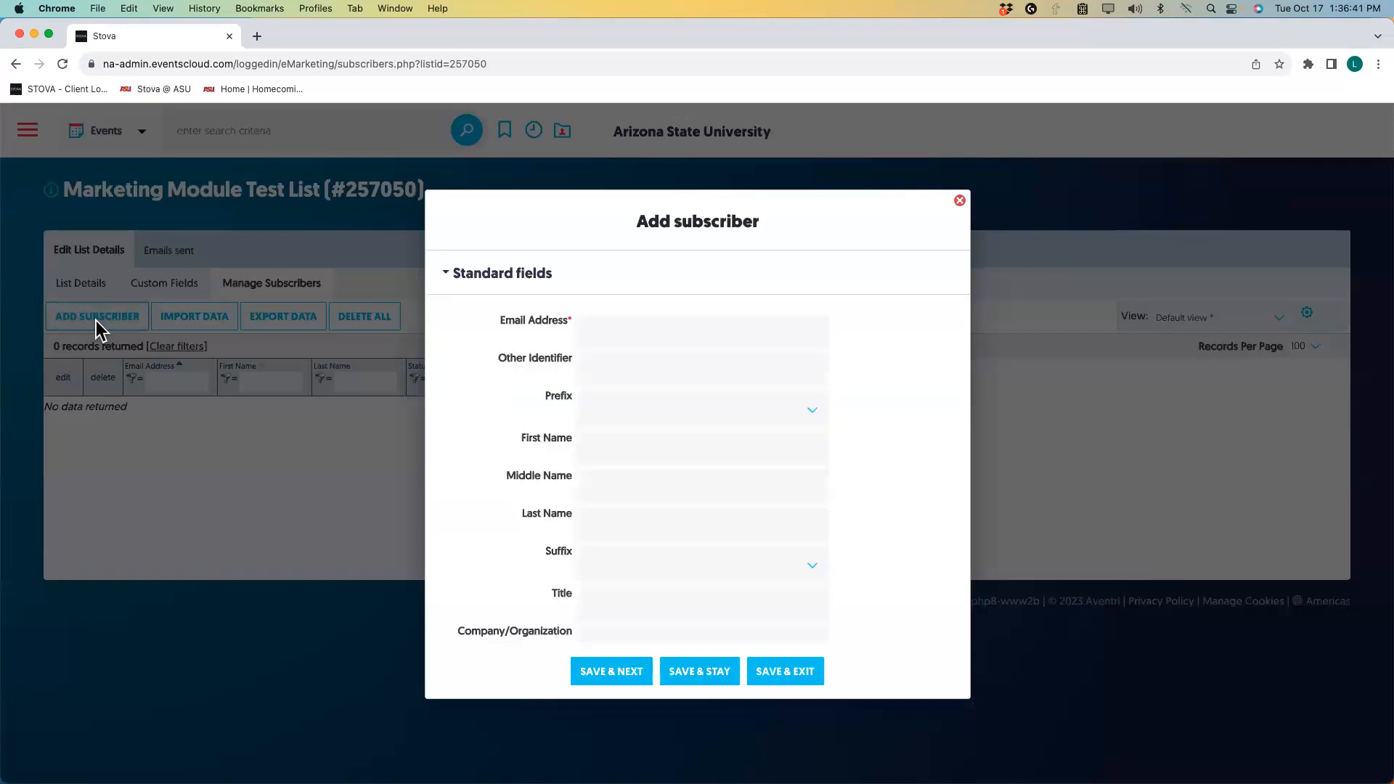
{"action": "left_click", "coordinate": [643, 342]}
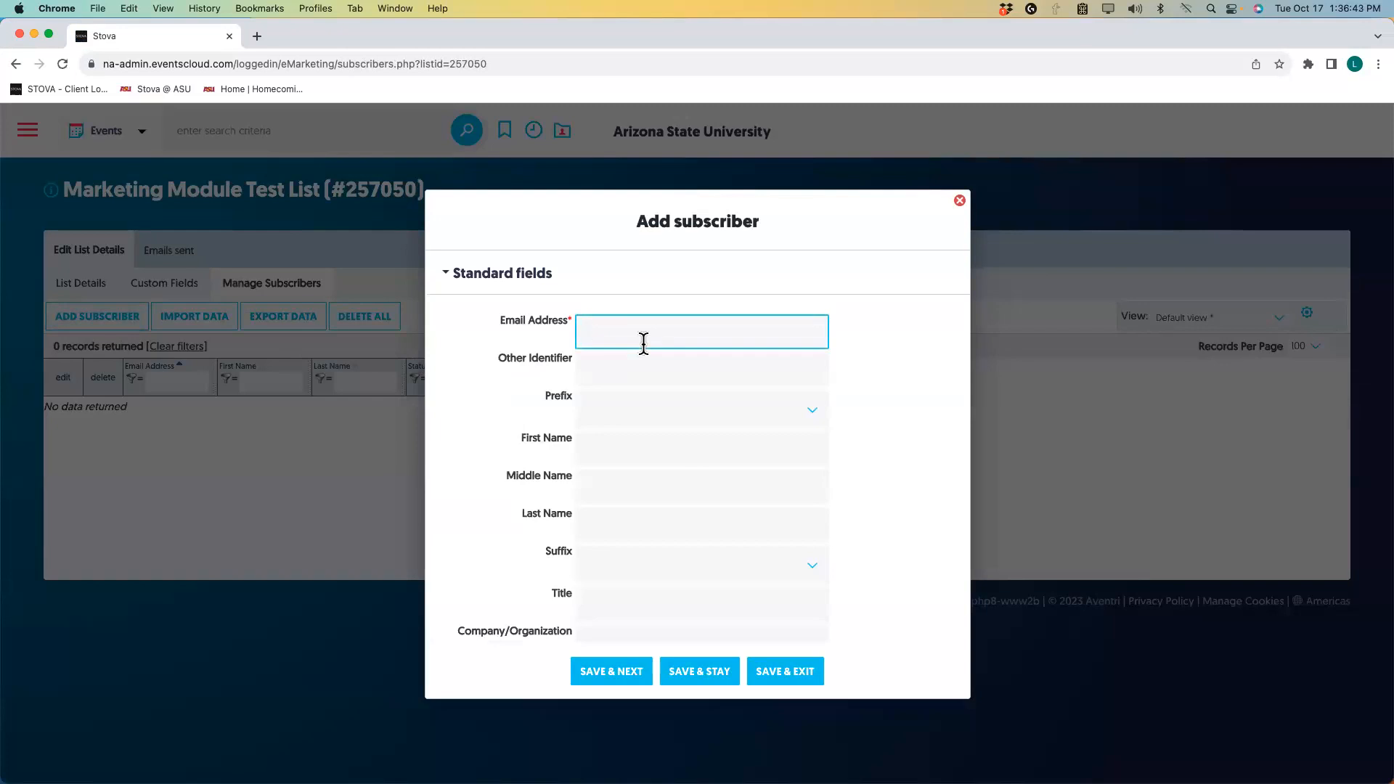
{"action": "key", "text": "Tab"}
{"action": "key", "text": "Tab"}
{"action": "key", "text": "Tab"}
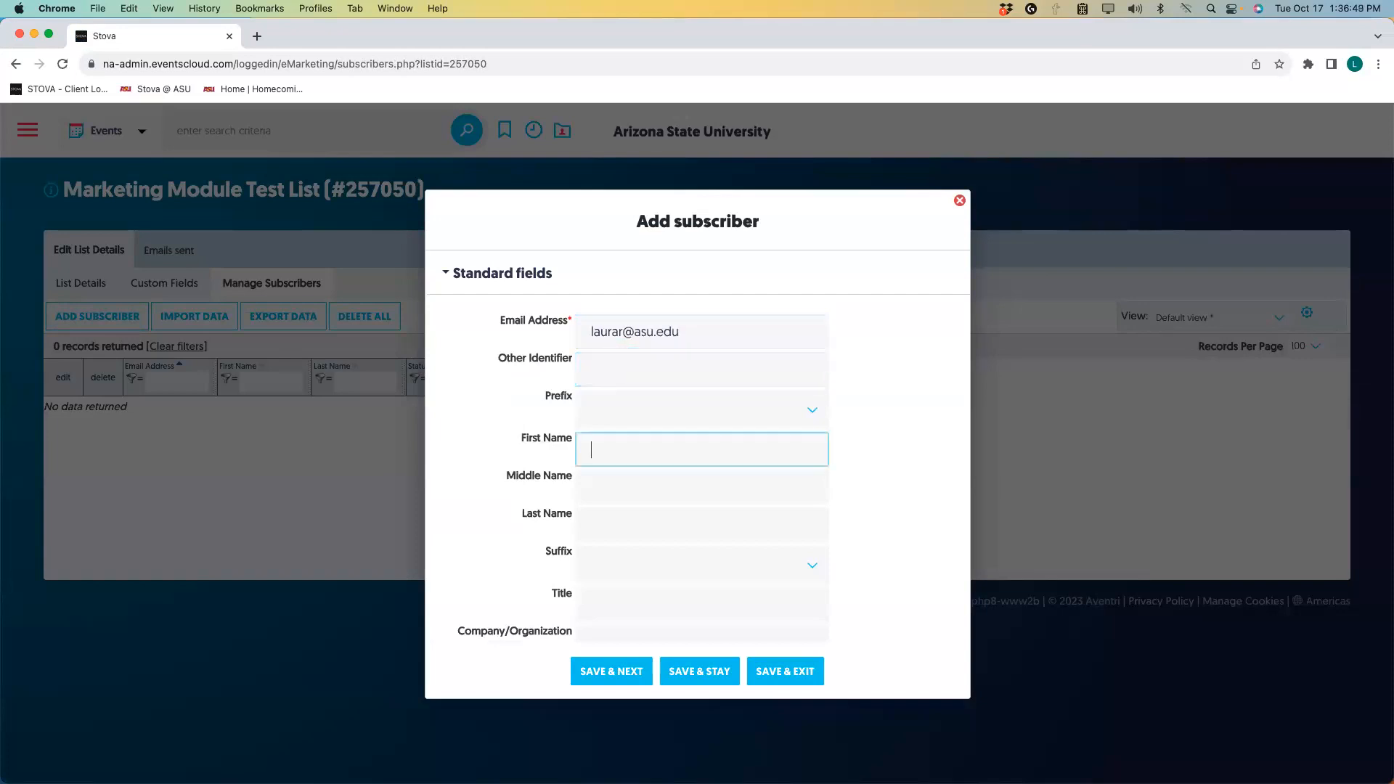
{"action": "key", "text": "Tab"}
{"action": "key", "text": "Tab"}
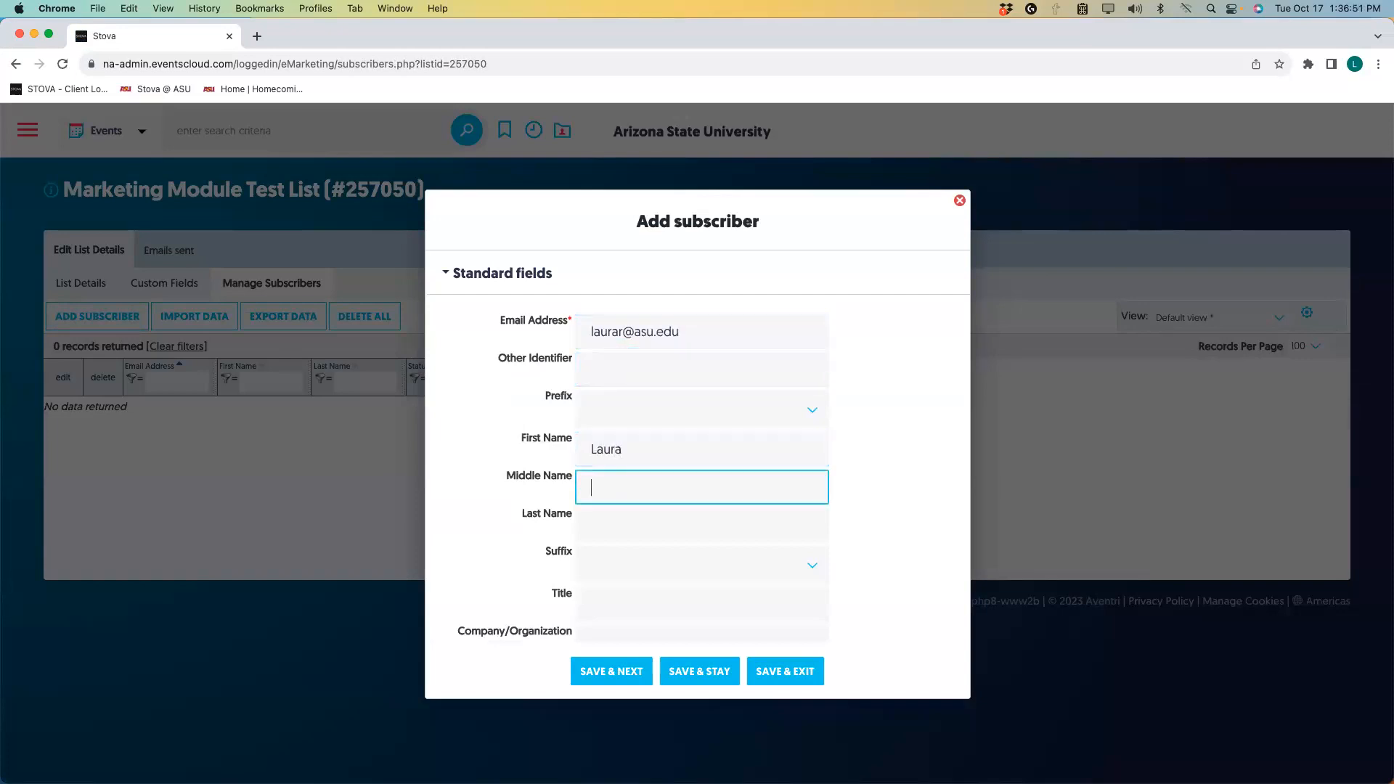
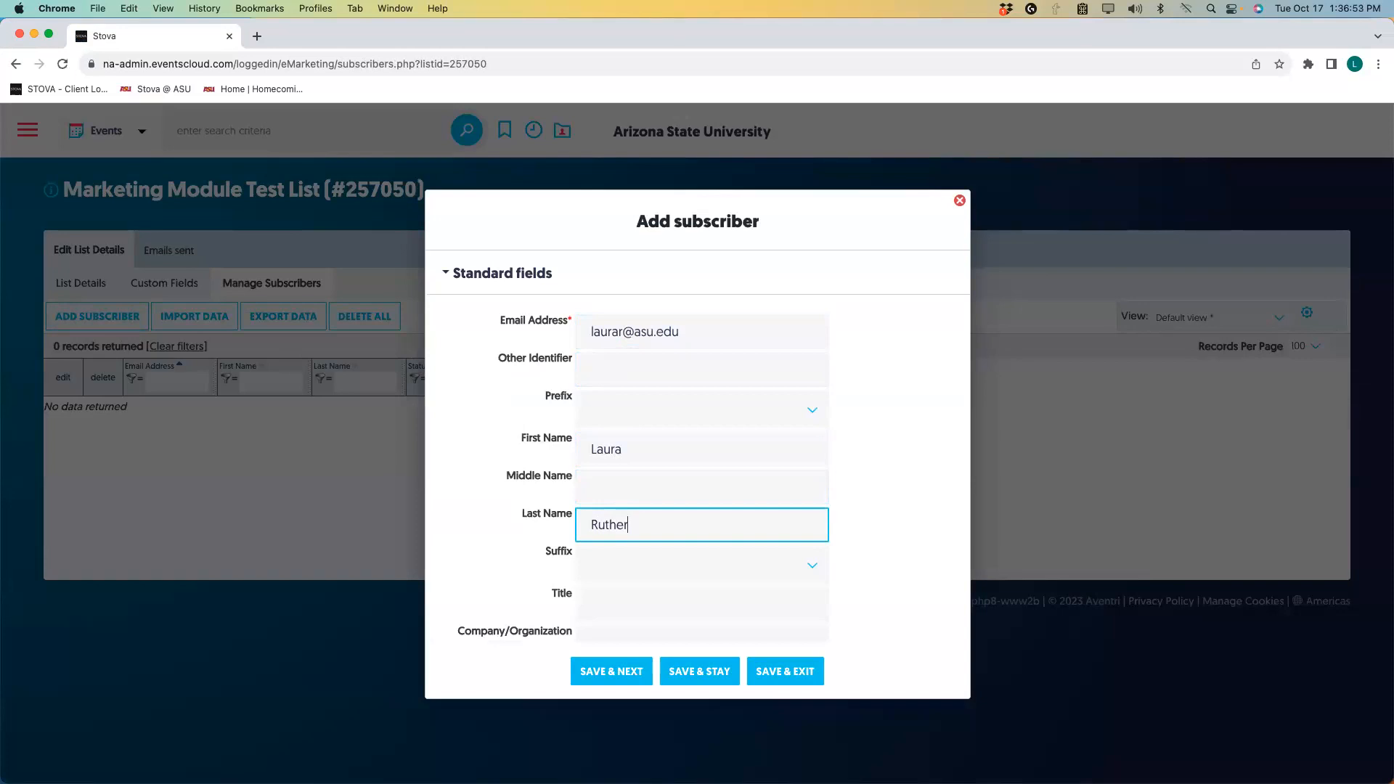
{"action": "left_click", "coordinate": [816, 674]}
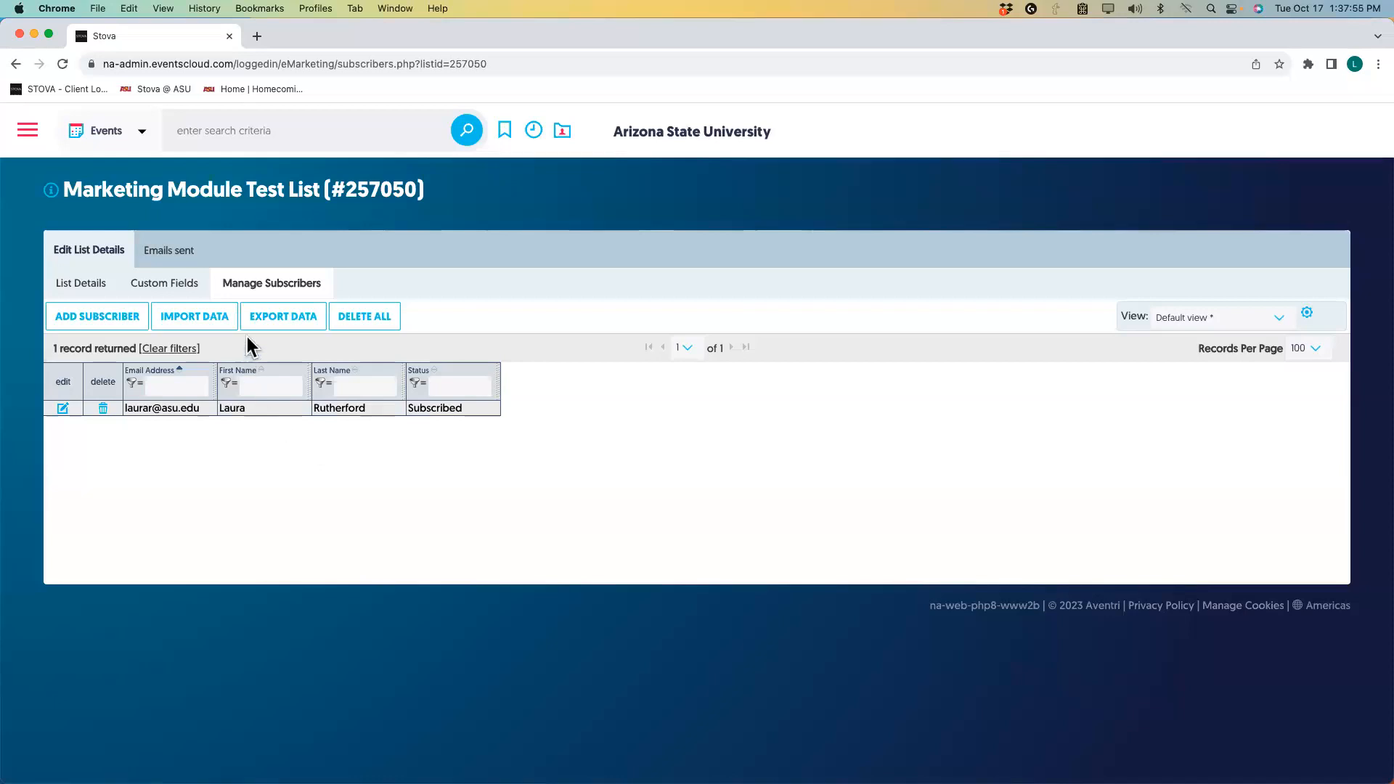
Upload 'Sample Mailing List_20 names.xlsx' from the Import Files folder as a subscriber import.
{"action": "left_click", "coordinate": [211, 324]}
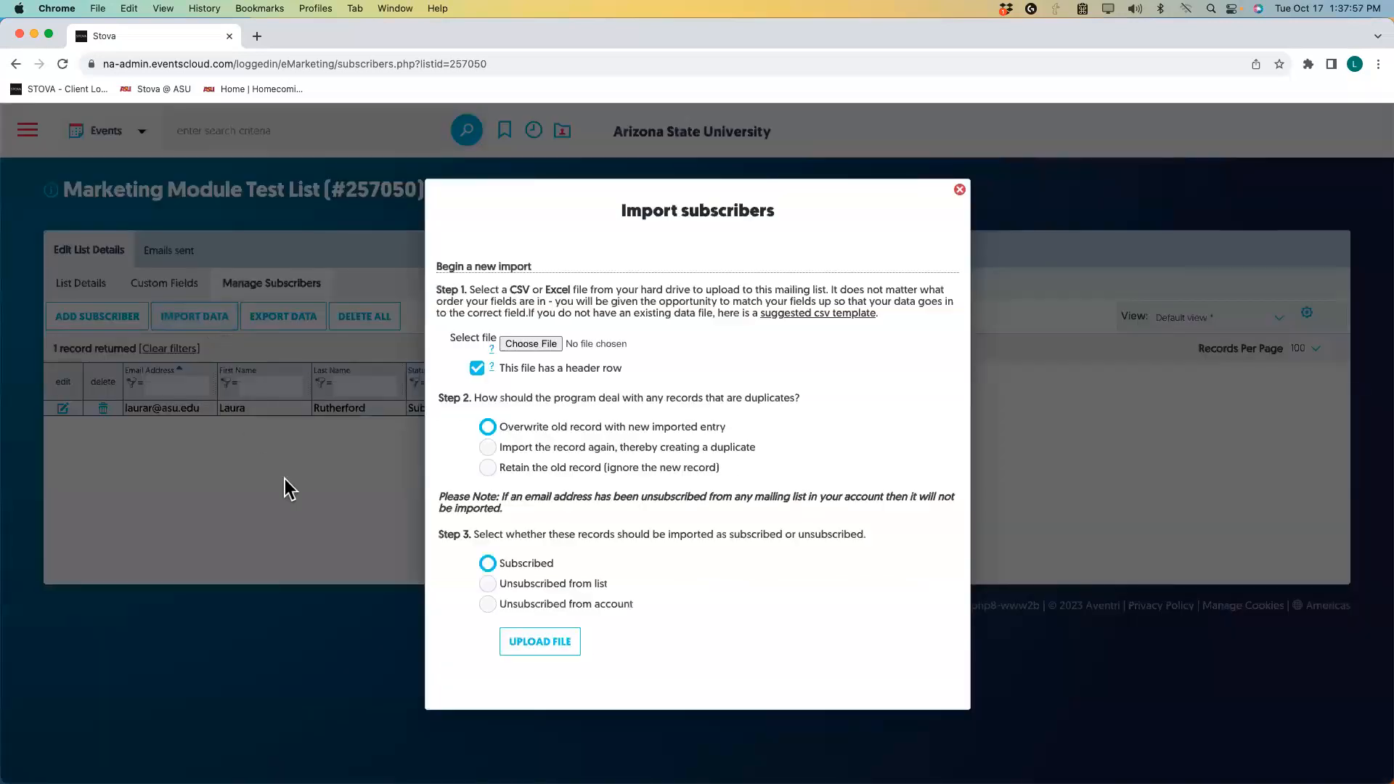
{"action": "left_click", "coordinate": [530, 344]}
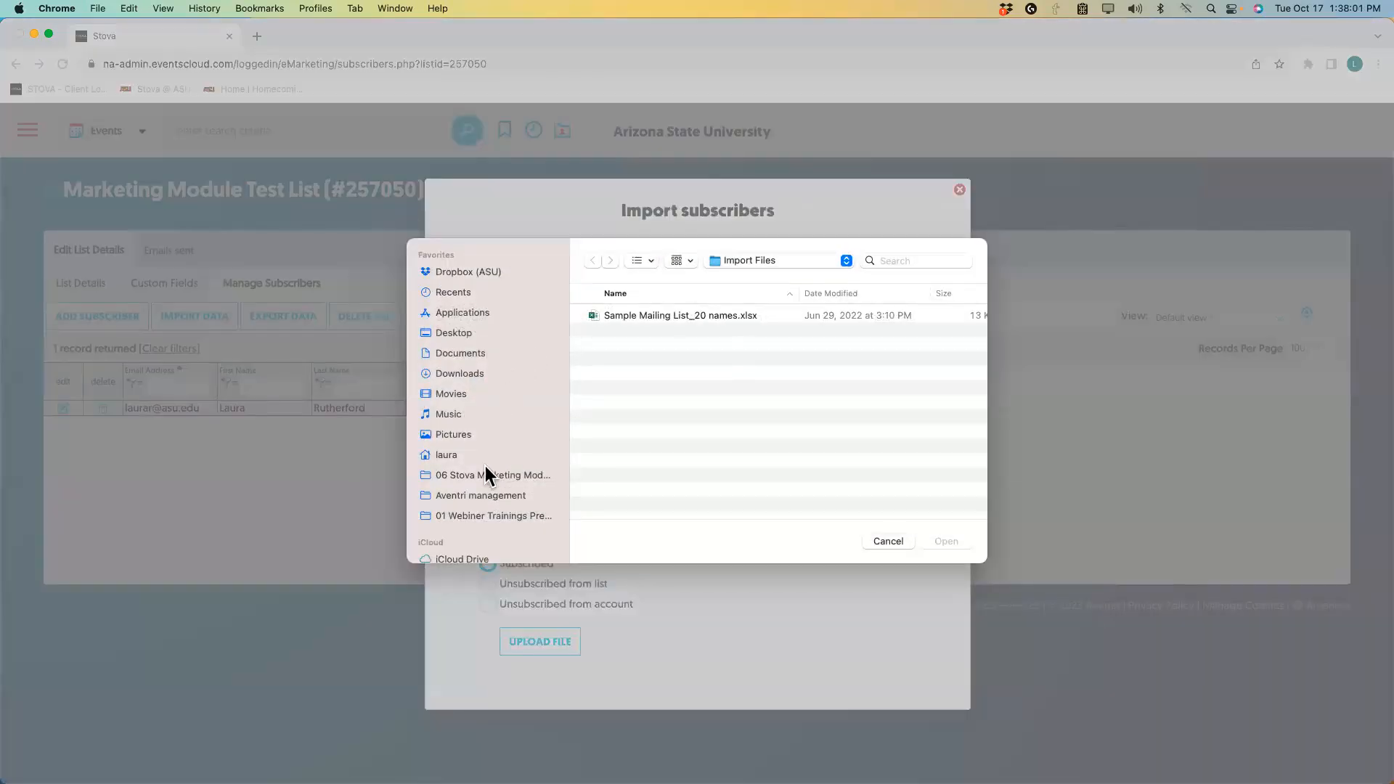
{"action": "left_click", "coordinate": [478, 476]}
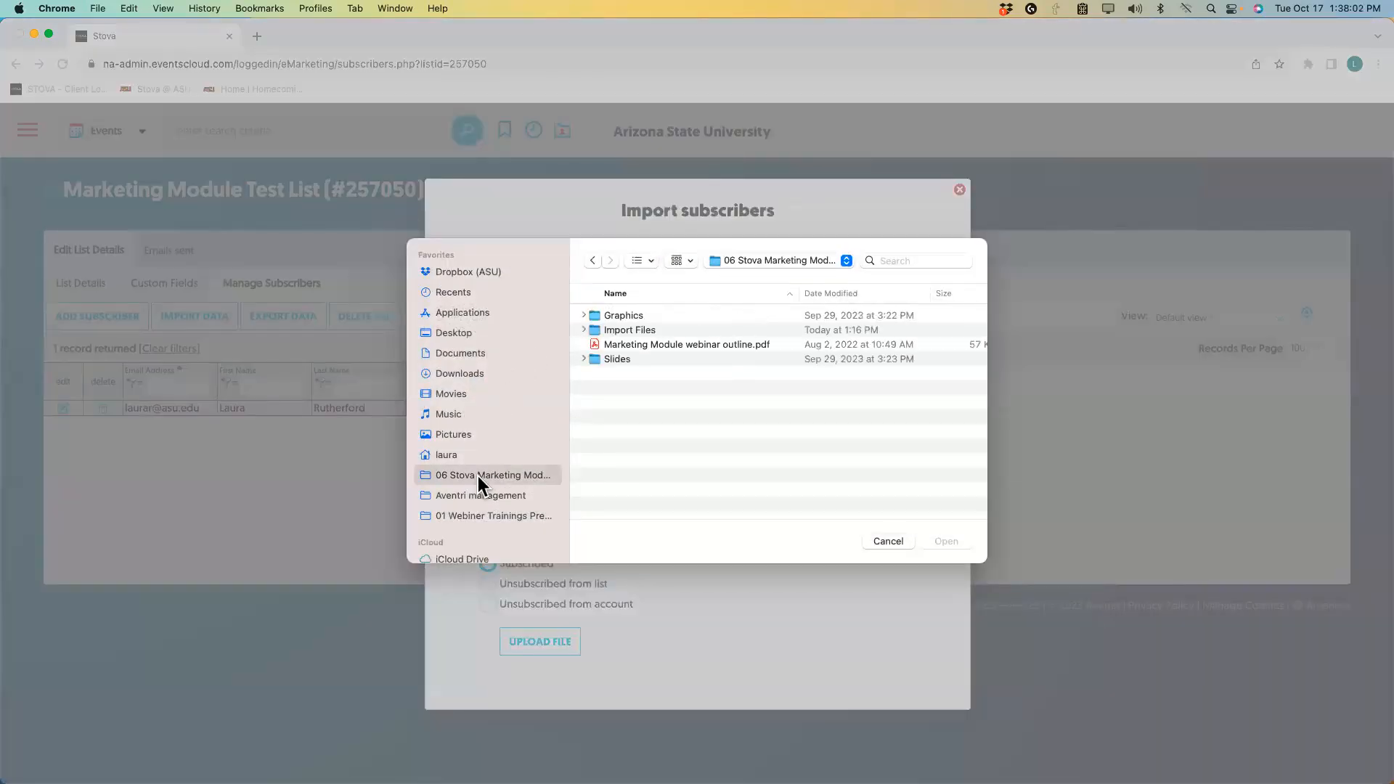
{"action": "double_click", "coordinate": [624, 328]}
{"action": "double_click", "coordinate": [631, 316]}
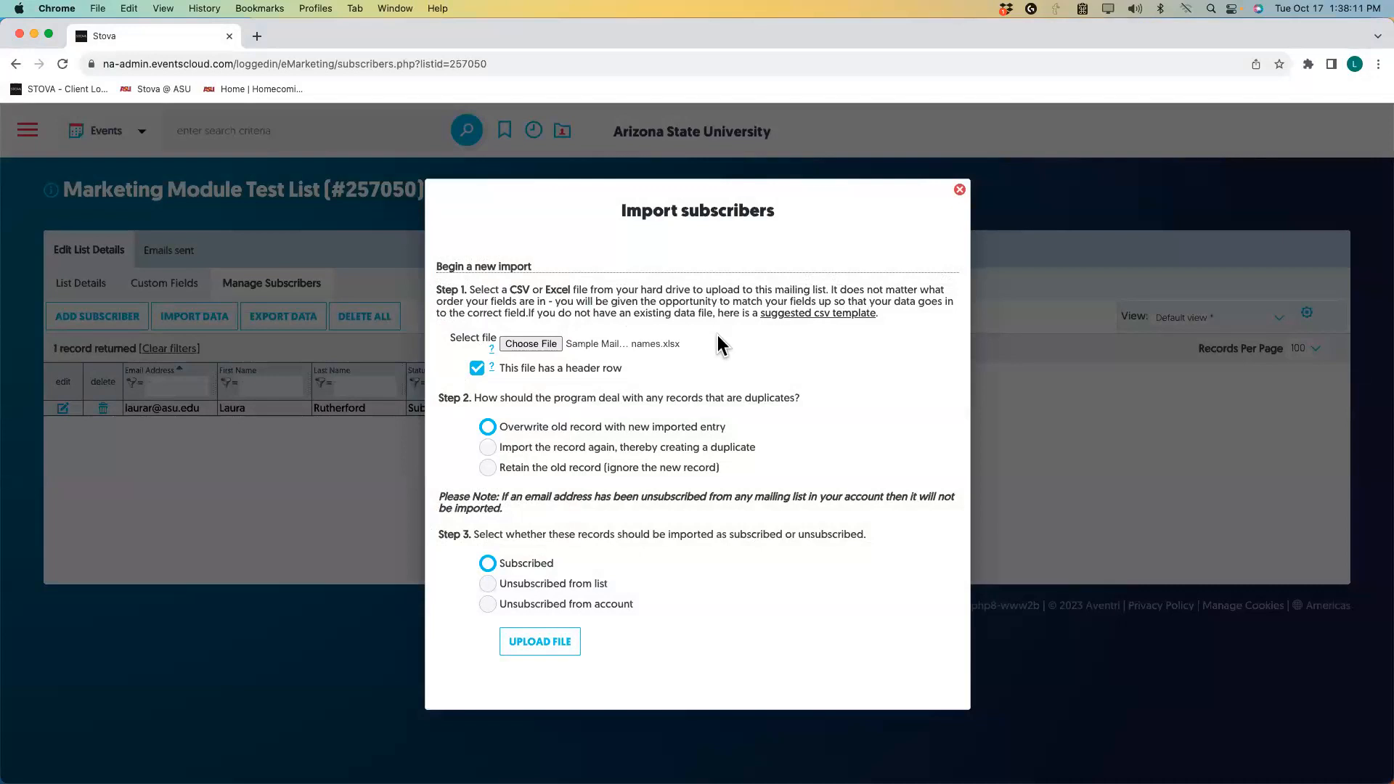
{"action": "left_click", "coordinate": [533, 648]}
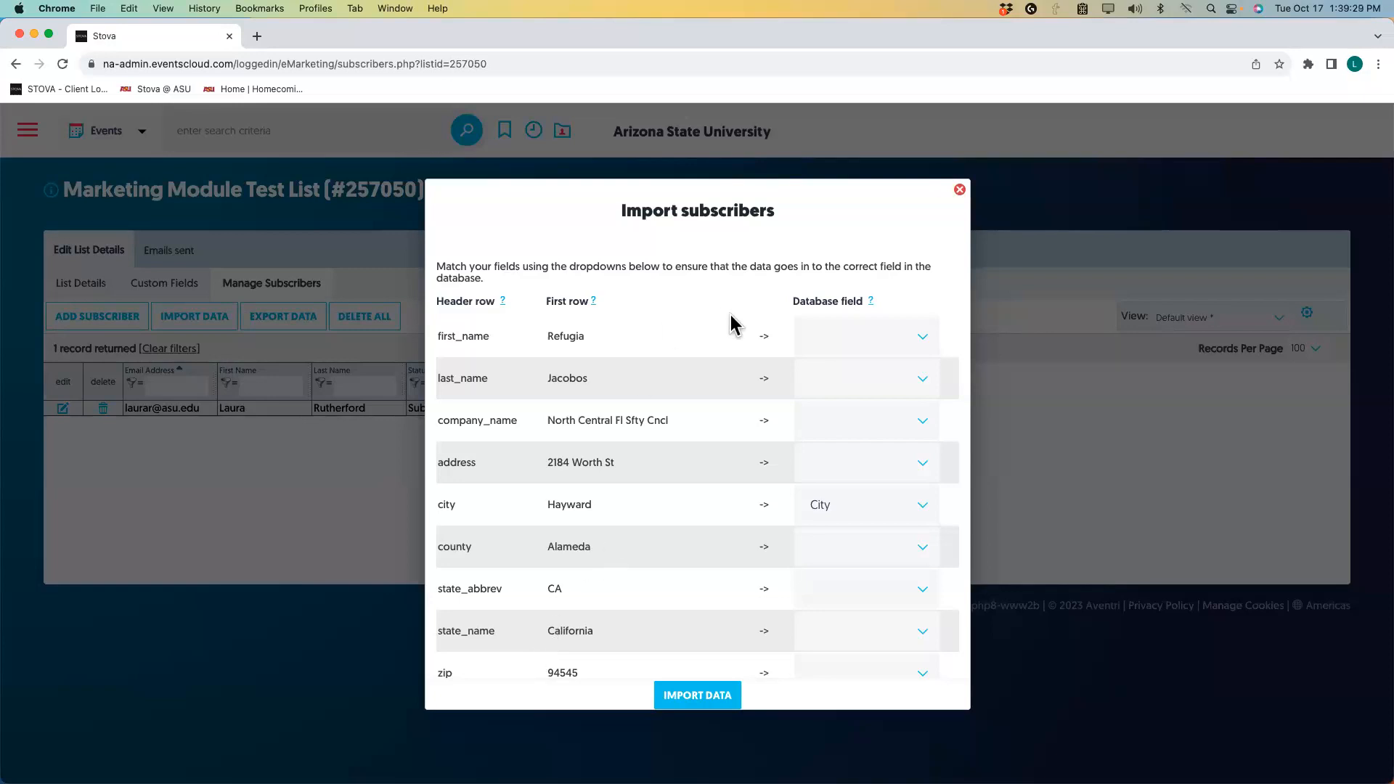
Pair the first_name, last_name and email columns with First Name, Last Name and Email Address (required).
{"action": "left_click", "coordinate": [921, 337]}
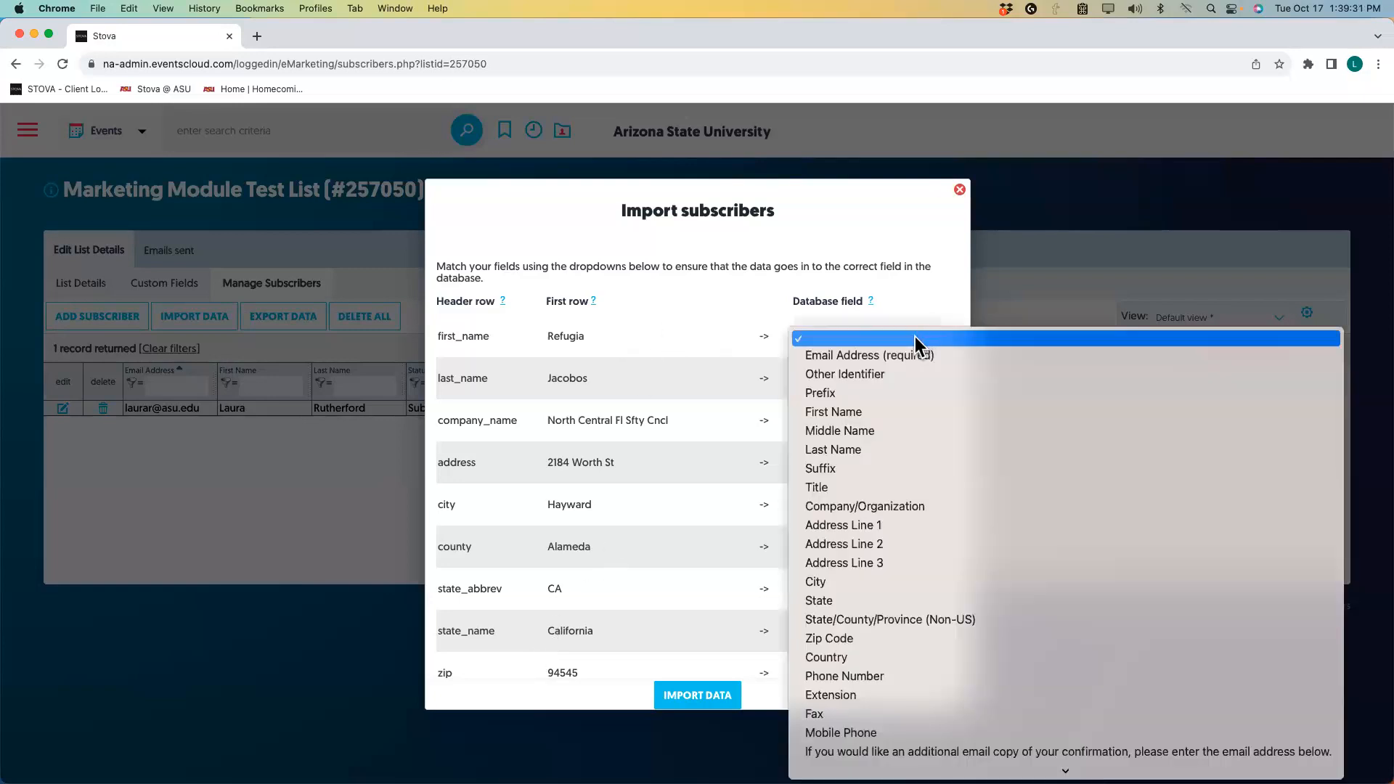
{"action": "left_click", "coordinate": [841, 411]}
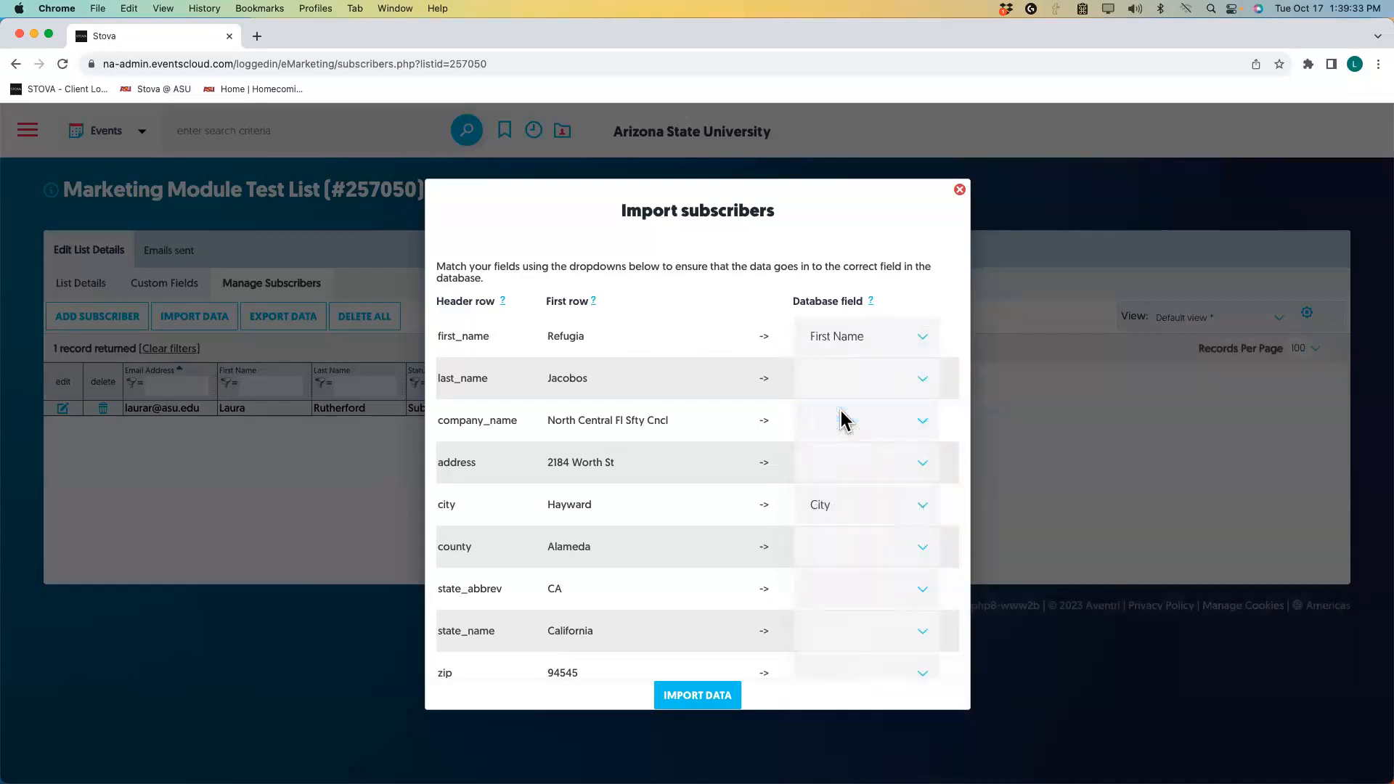
{"action": "left_click", "coordinate": [926, 381]}
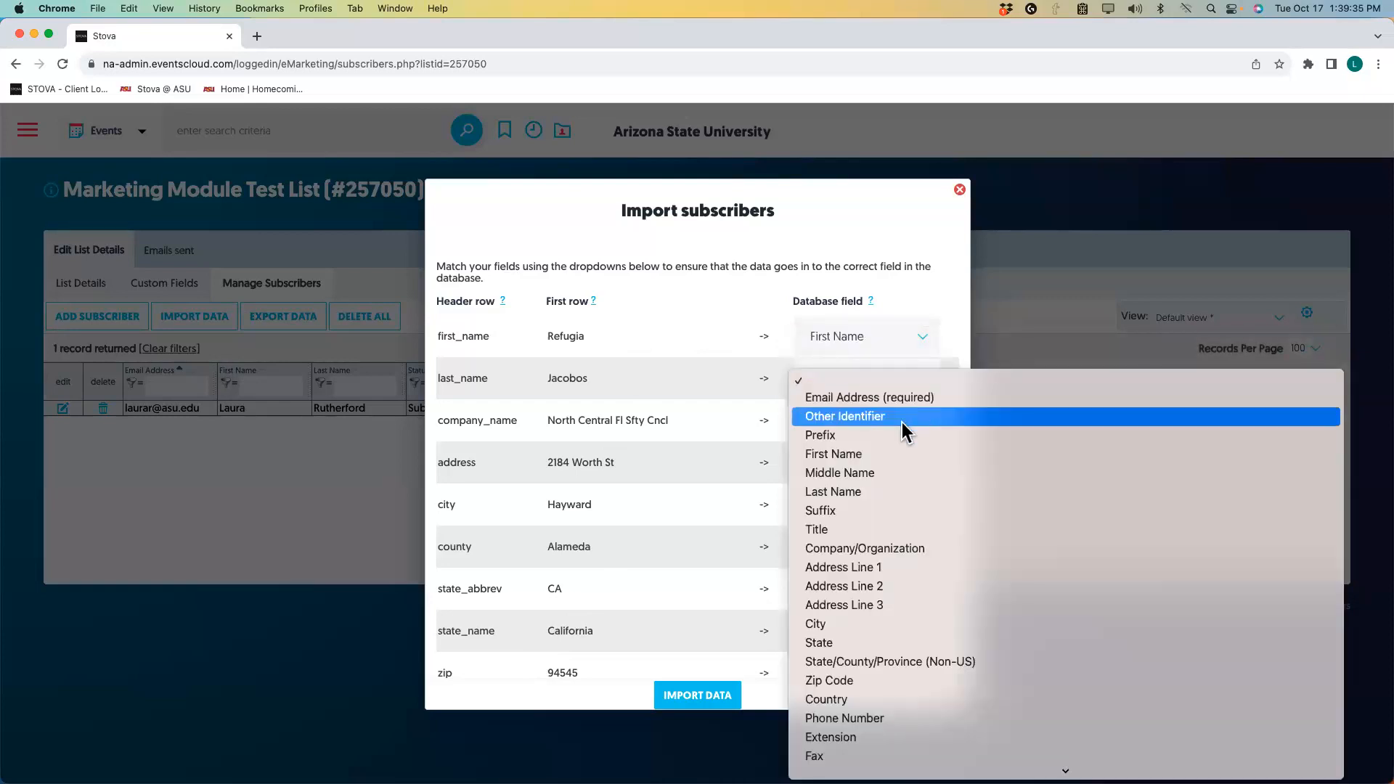
{"action": "left_click", "coordinate": [865, 492]}
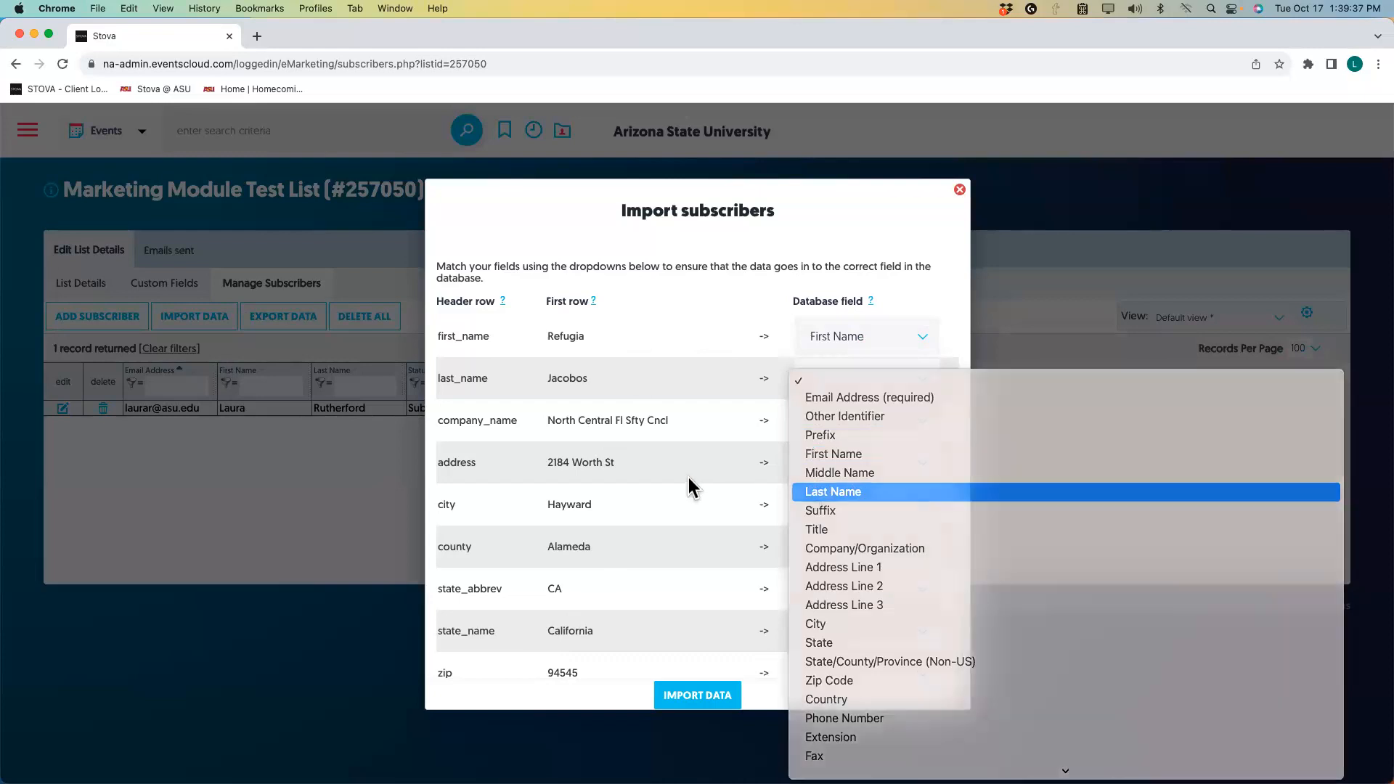
{"action": "scroll", "coordinate": [668, 477], "scroll_direction": "down", "scroll_amount": 3}
{"action": "scroll", "coordinate": [668, 477], "scroll_direction": "down", "scroll_amount": 1}
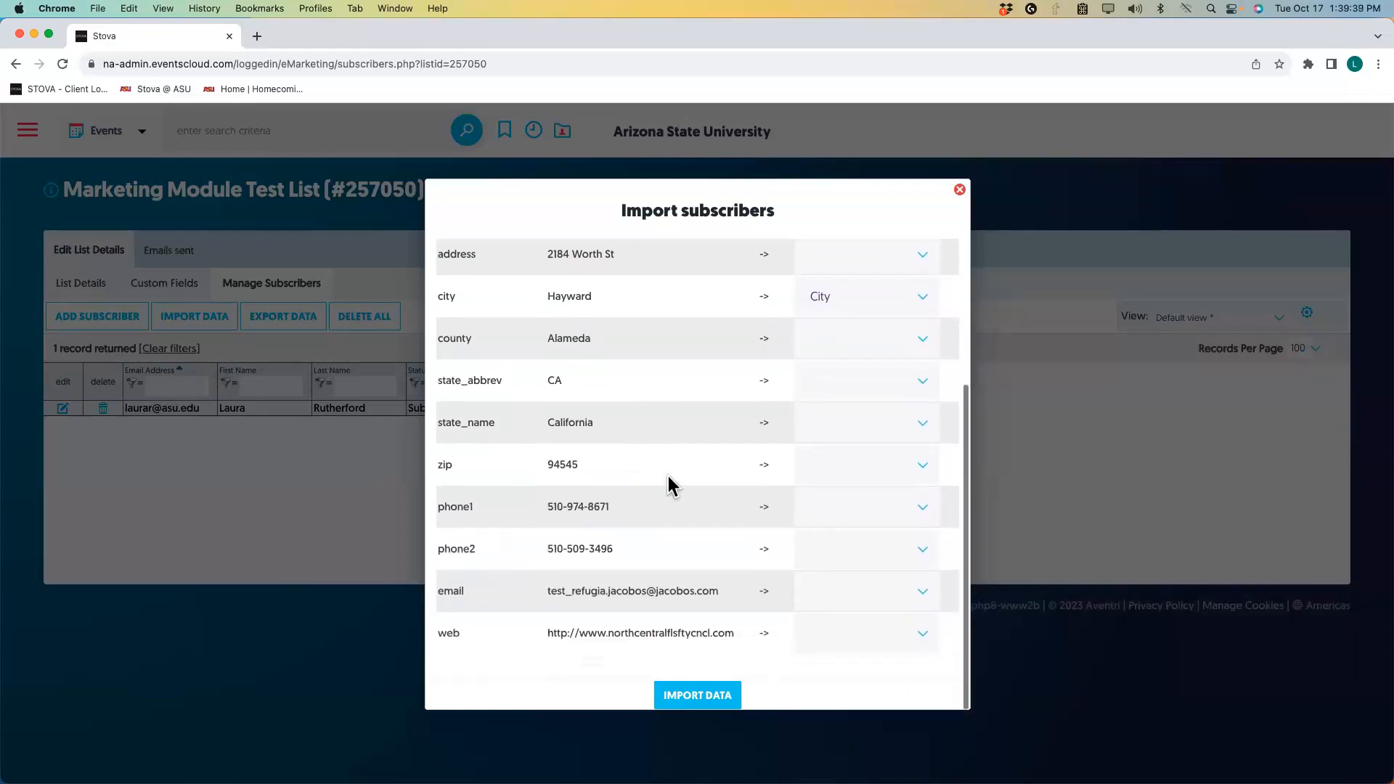
{"action": "left_click", "coordinate": [922, 594]}
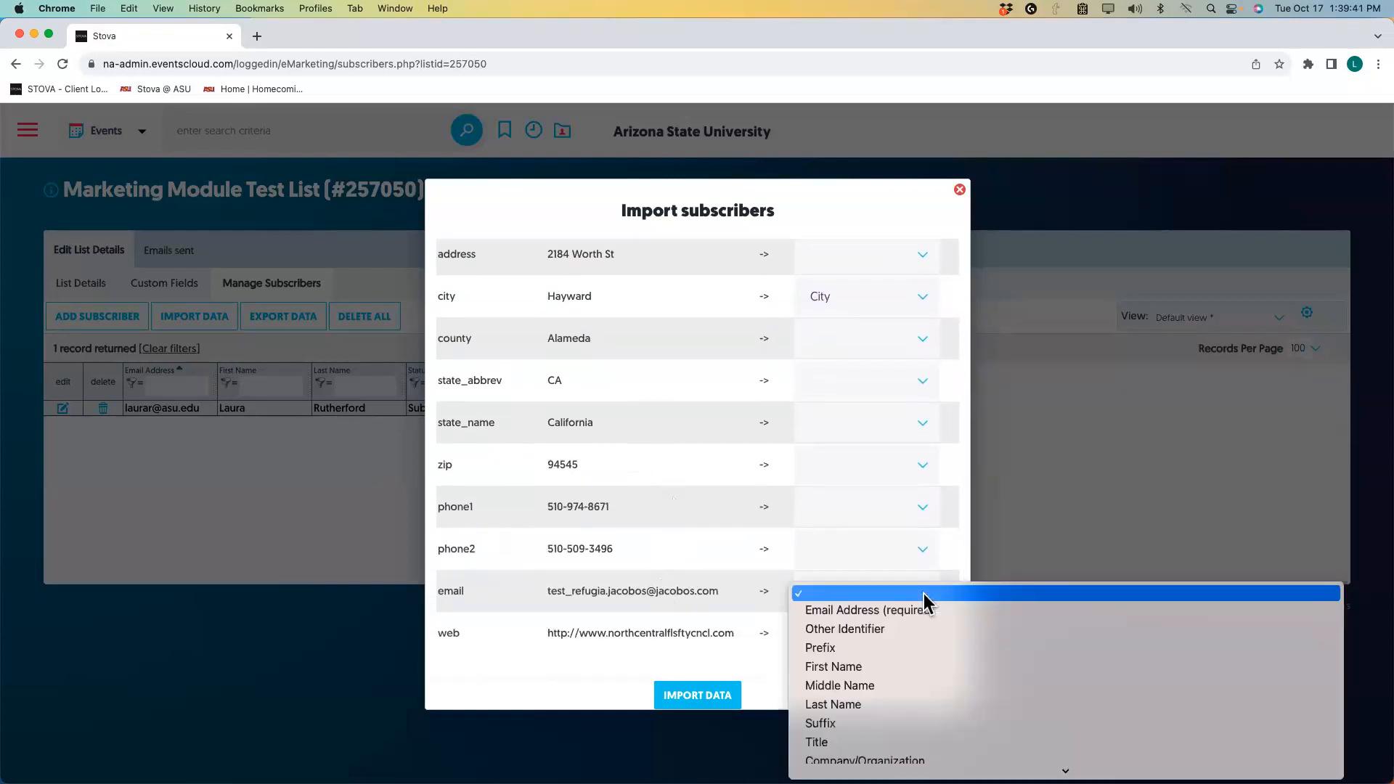
{"action": "left_click", "coordinate": [860, 612]}
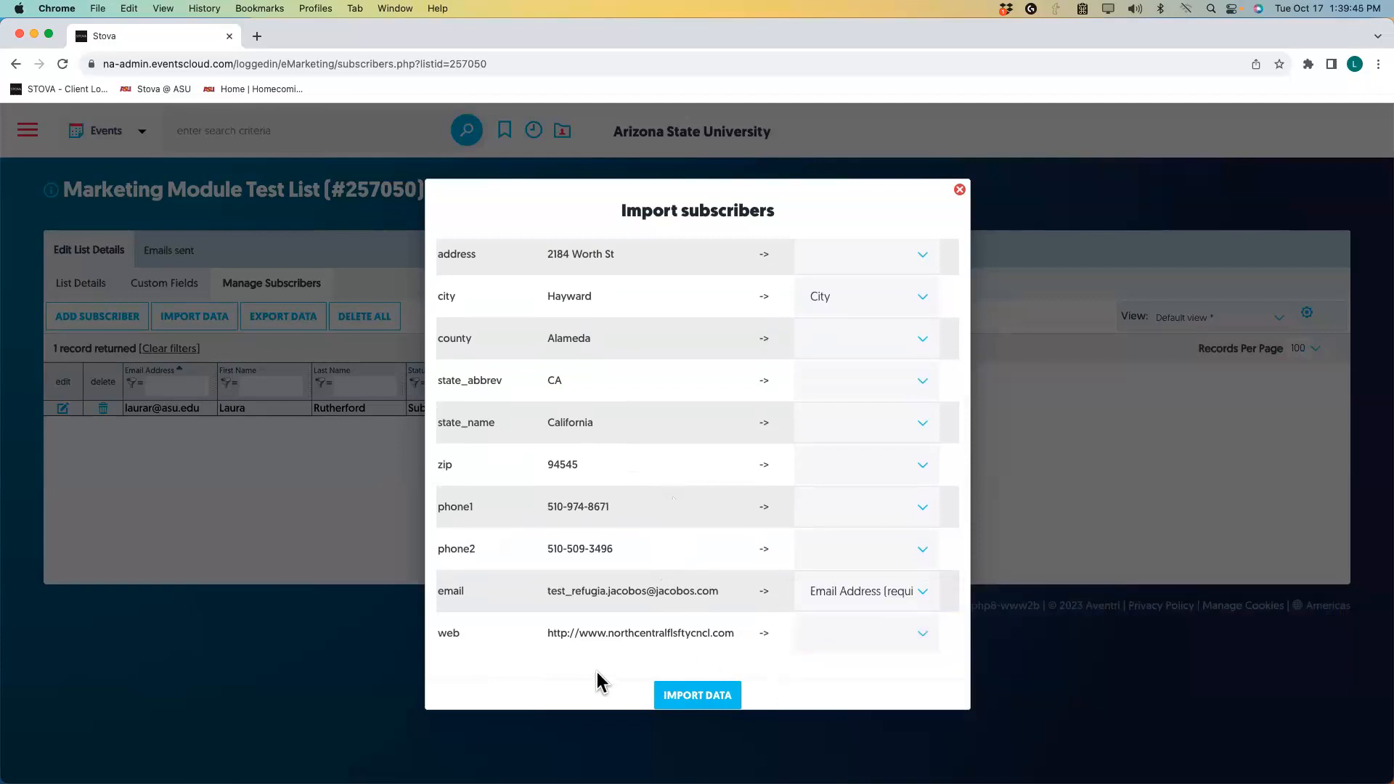
{"action": "scroll", "coordinate": [635, 578], "scroll_direction": "up", "scroll_amount": 3}
{"action": "scroll", "coordinate": [633, 575], "scroll_direction": "up", "scroll_amount": 2}
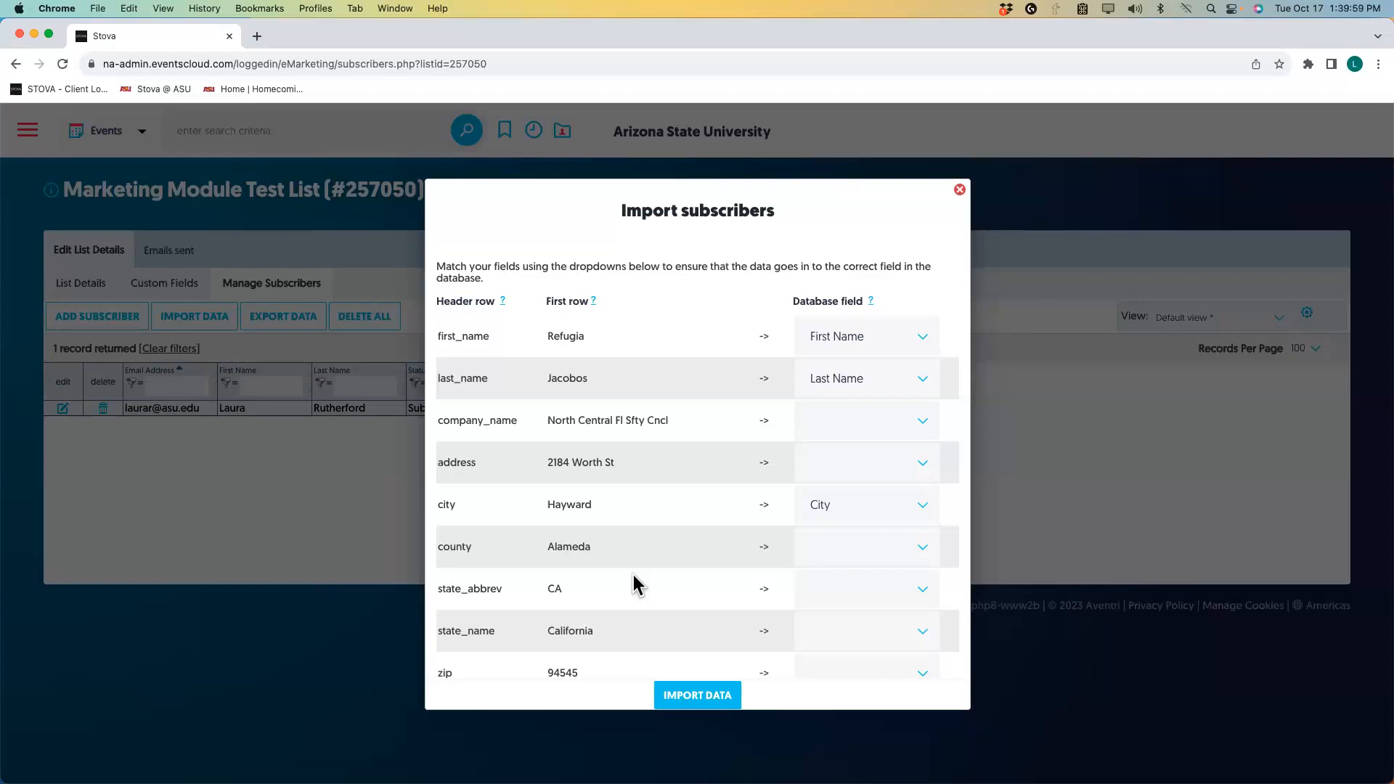
Run the subscriber import until all 21 rows are processed and it reports Completed.
{"action": "left_click", "coordinate": [707, 697]}
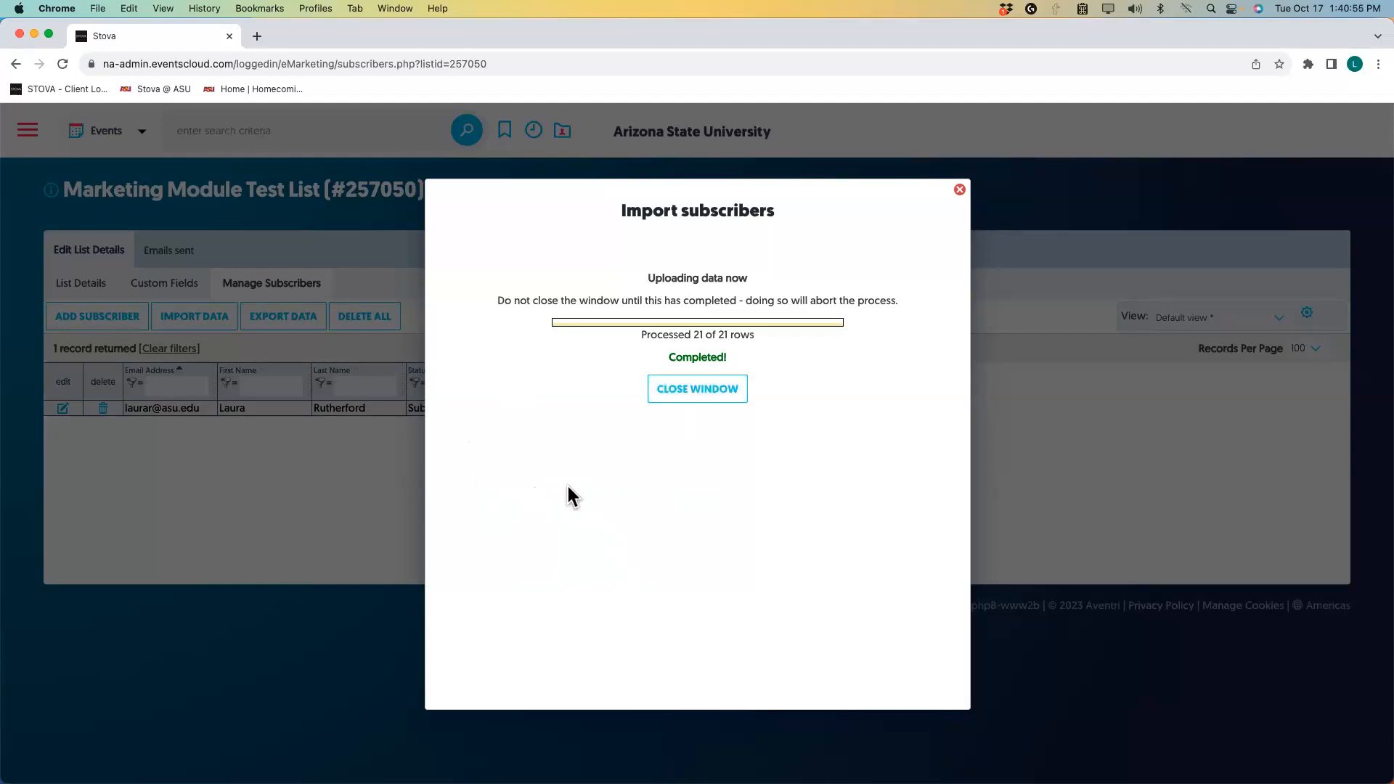
Close the finished import and check the list's Emails sent tab, which shows none.
{"action": "left_click", "coordinate": [697, 392]}
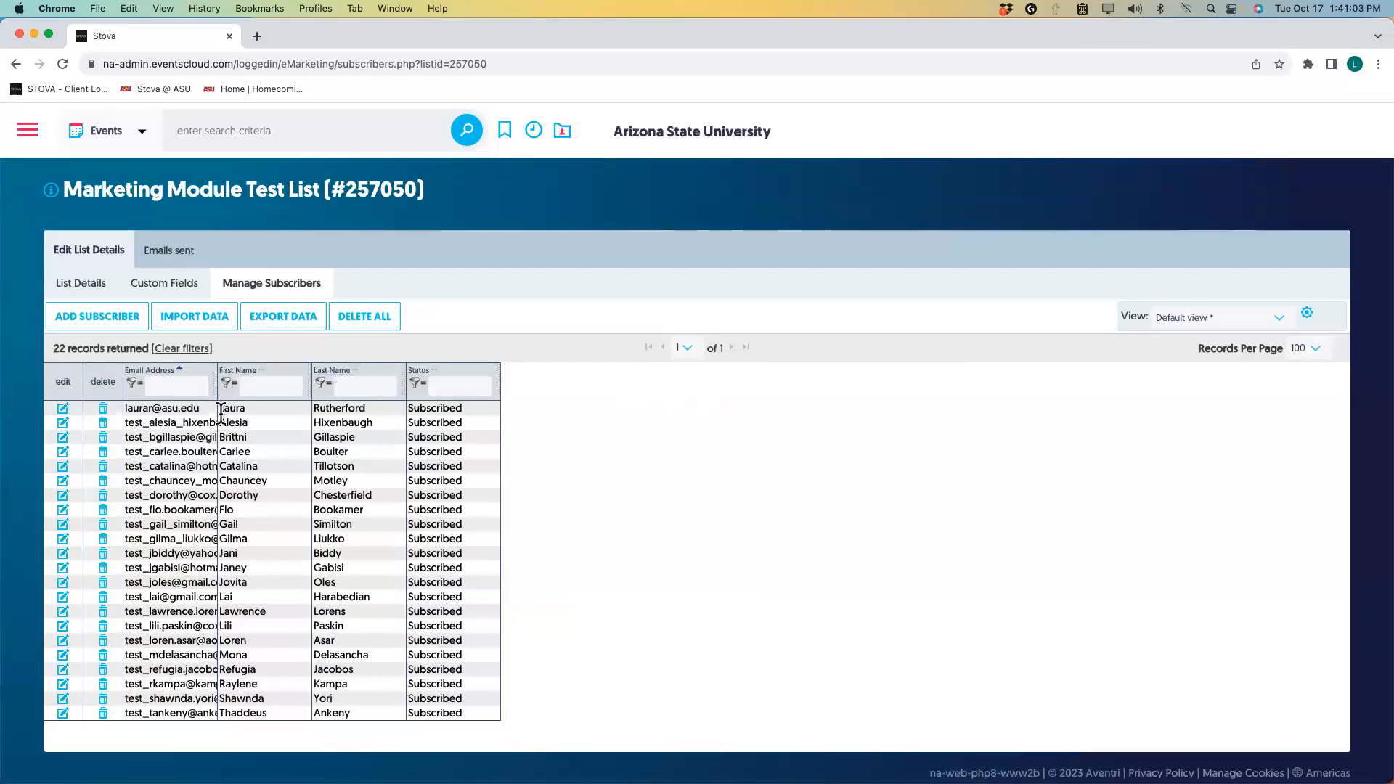
{"action": "scroll", "coordinate": [221, 552], "scroll_direction": "down", "scroll_amount": 1}
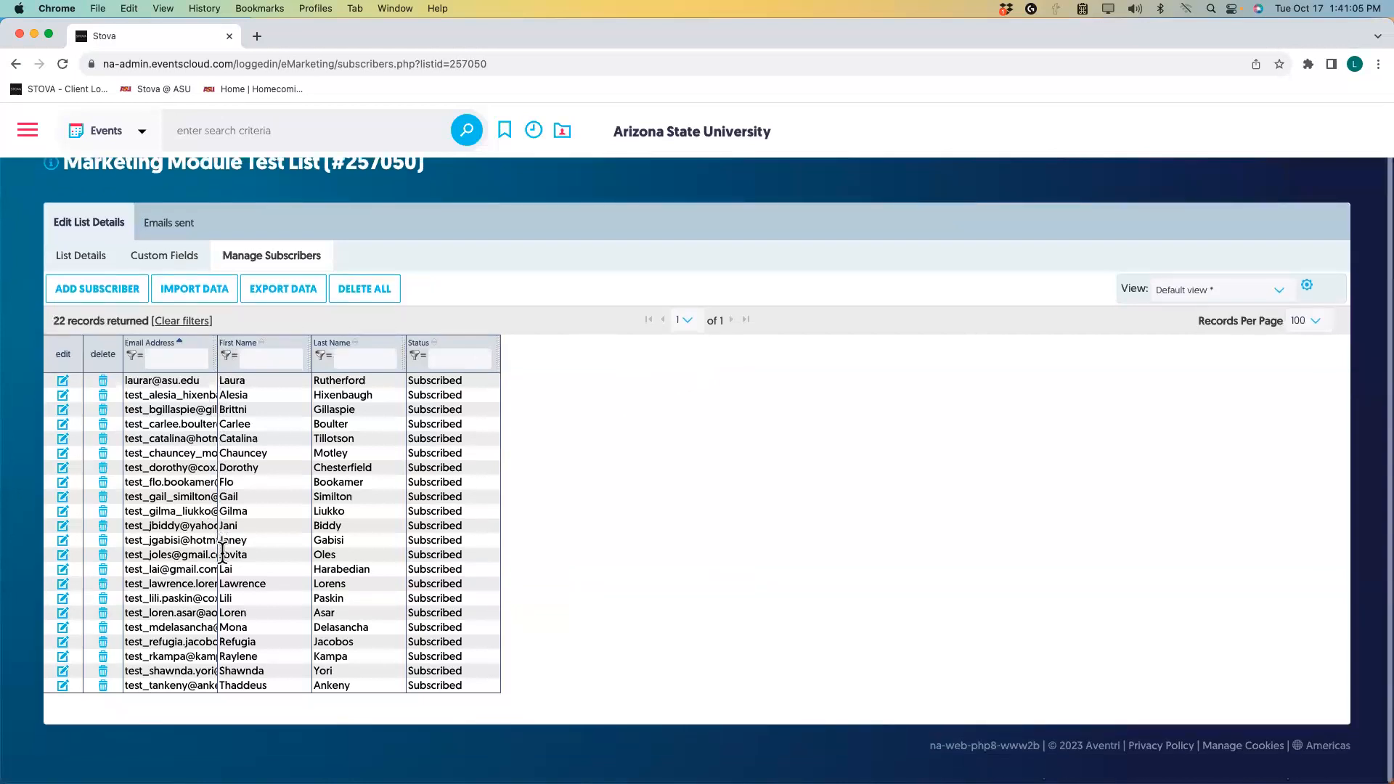
{"action": "scroll", "coordinate": [222, 554], "scroll_direction": "up", "scroll_amount": 1}
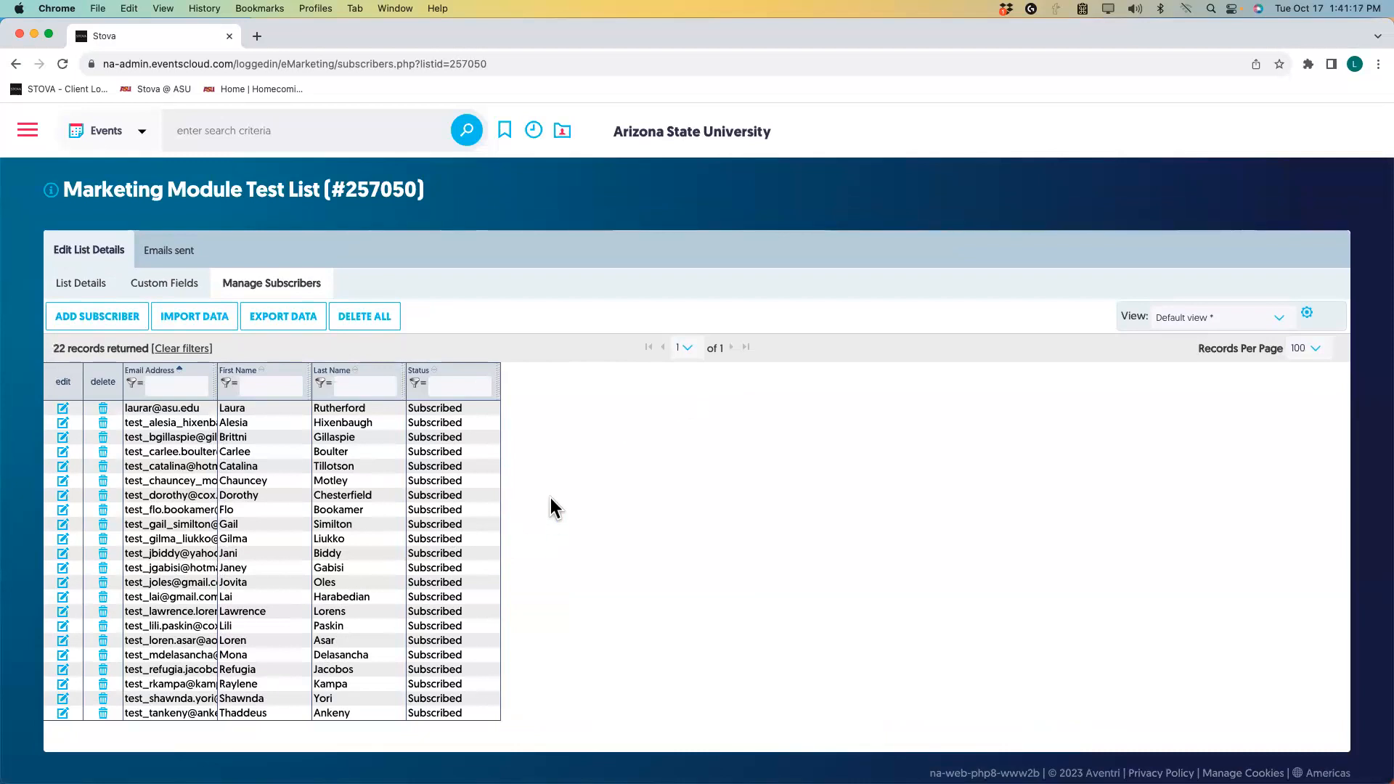
{"action": "left_click", "coordinate": [172, 255]}
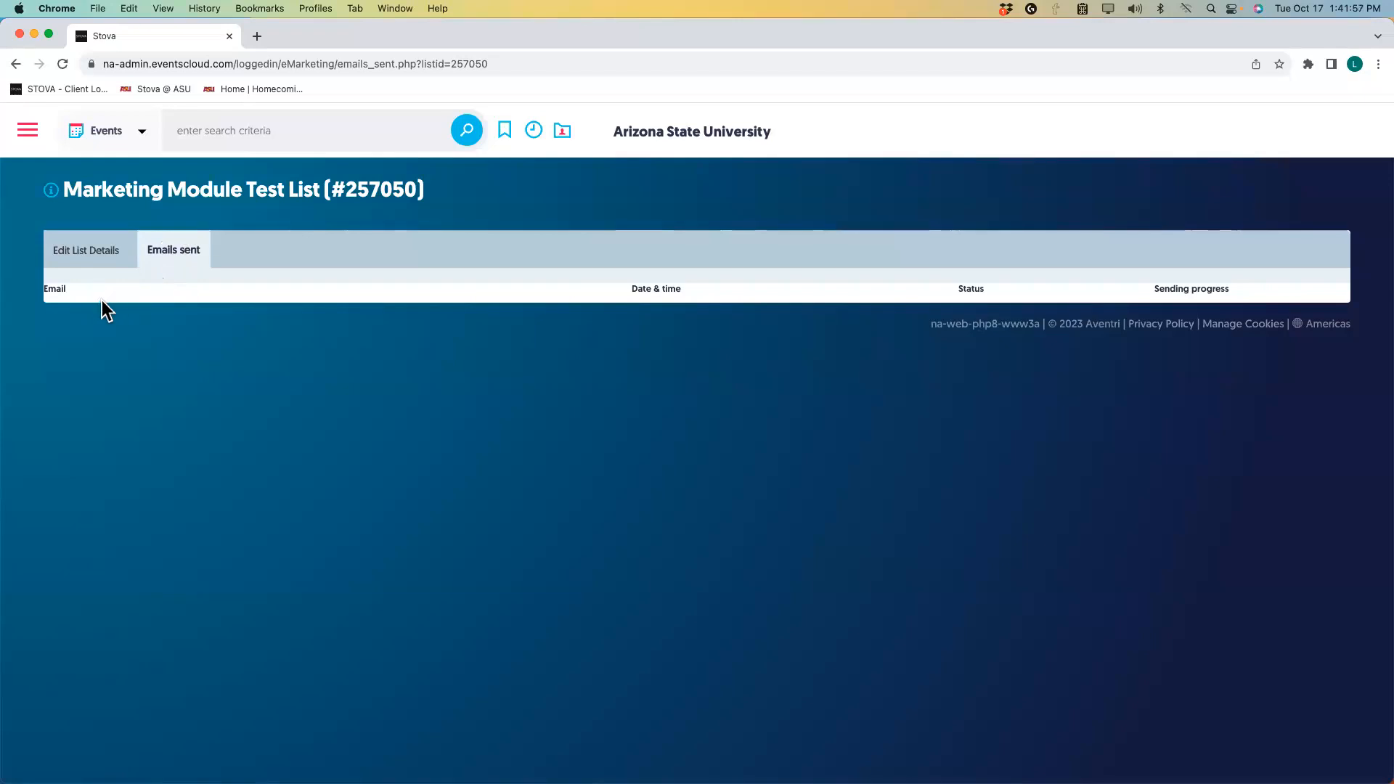
Review the list's name, status and event link, then return to its 22 subscribers.
{"action": "left_click", "coordinate": [15, 65]}
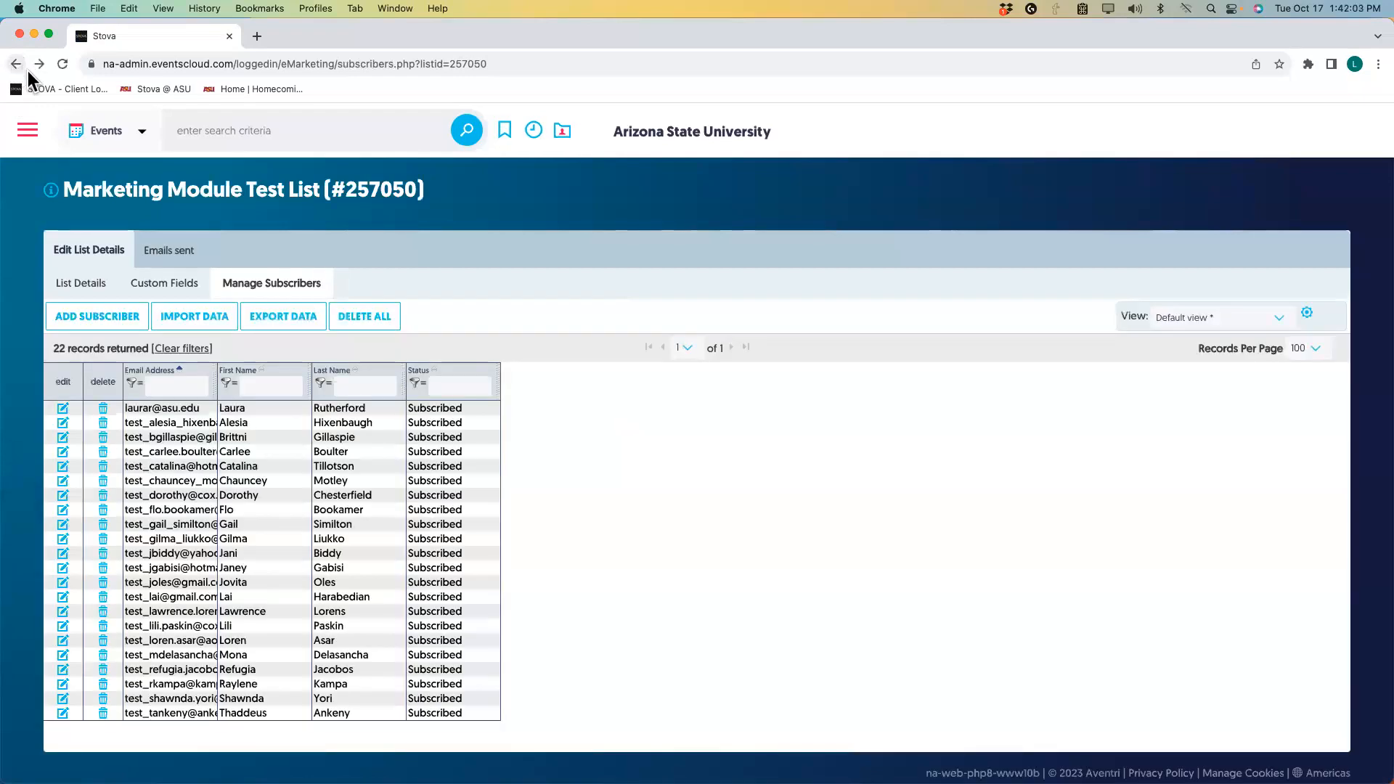
{"action": "left_click", "coordinate": [76, 288]}
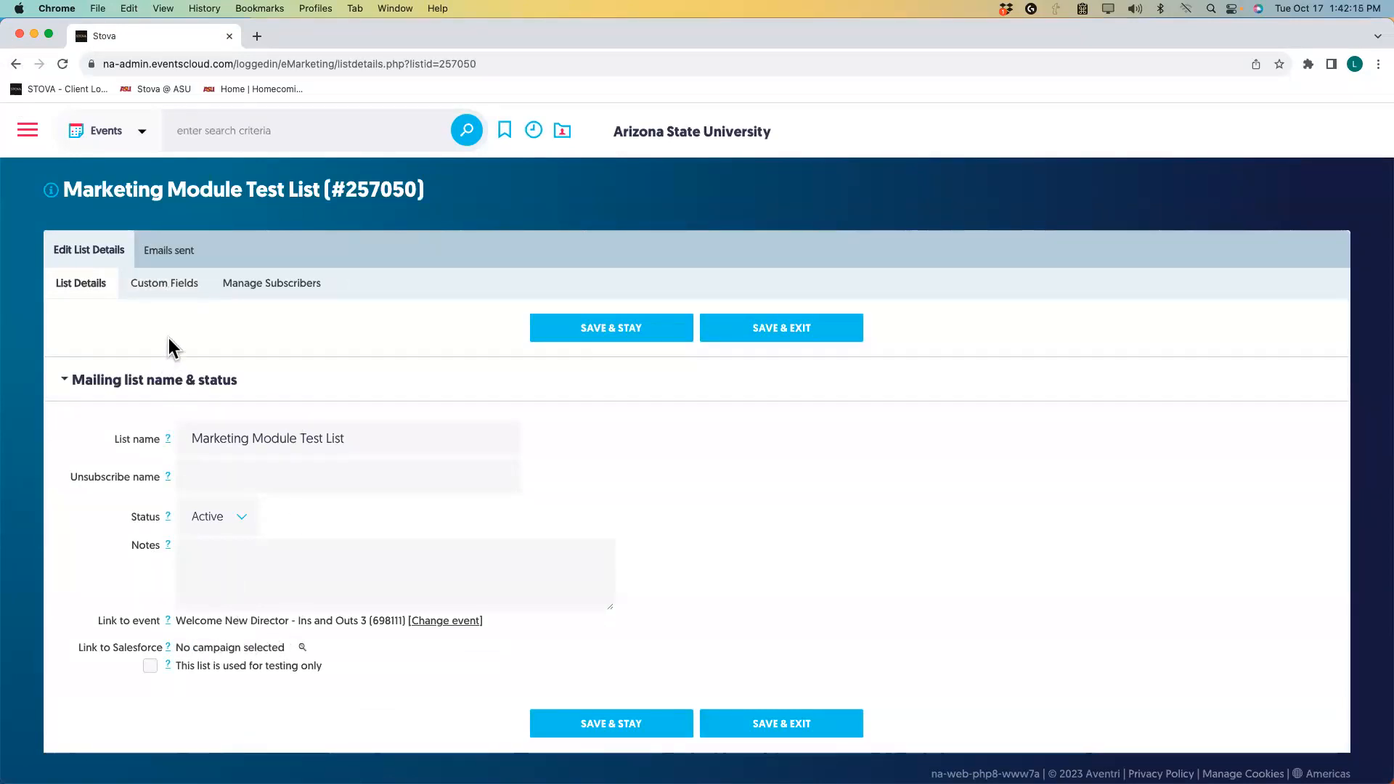
{"action": "left_click", "coordinate": [28, 131]}
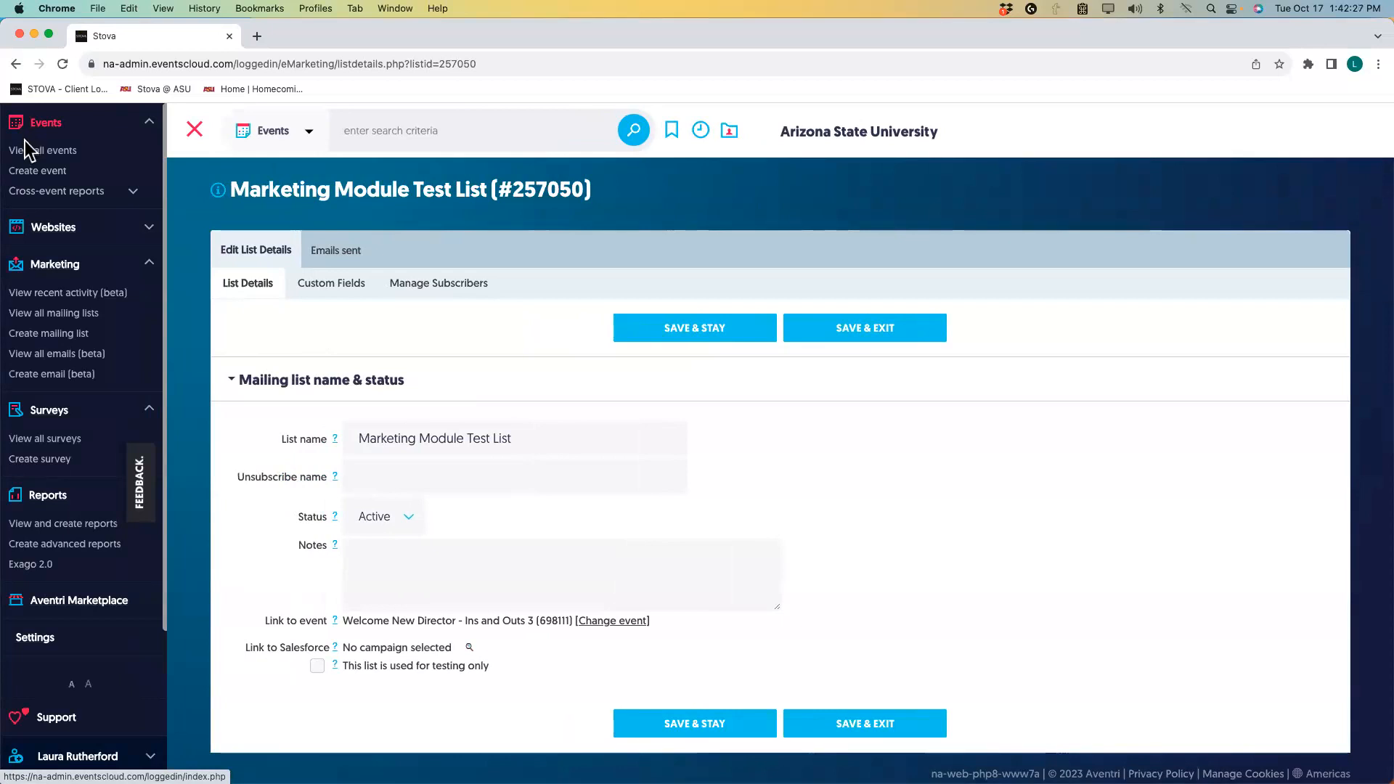
{"action": "left_click", "coordinate": [193, 117]}
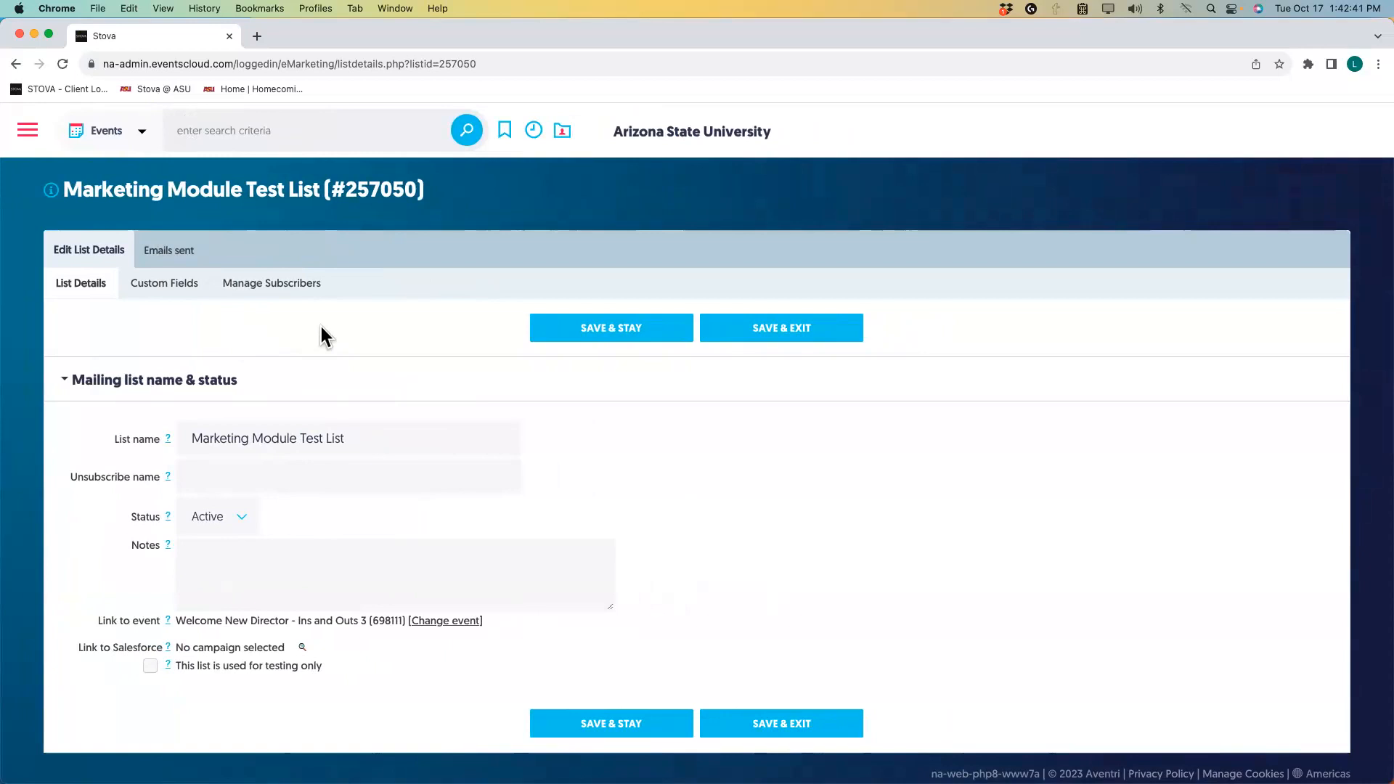
{"action": "left_click", "coordinate": [245, 285]}
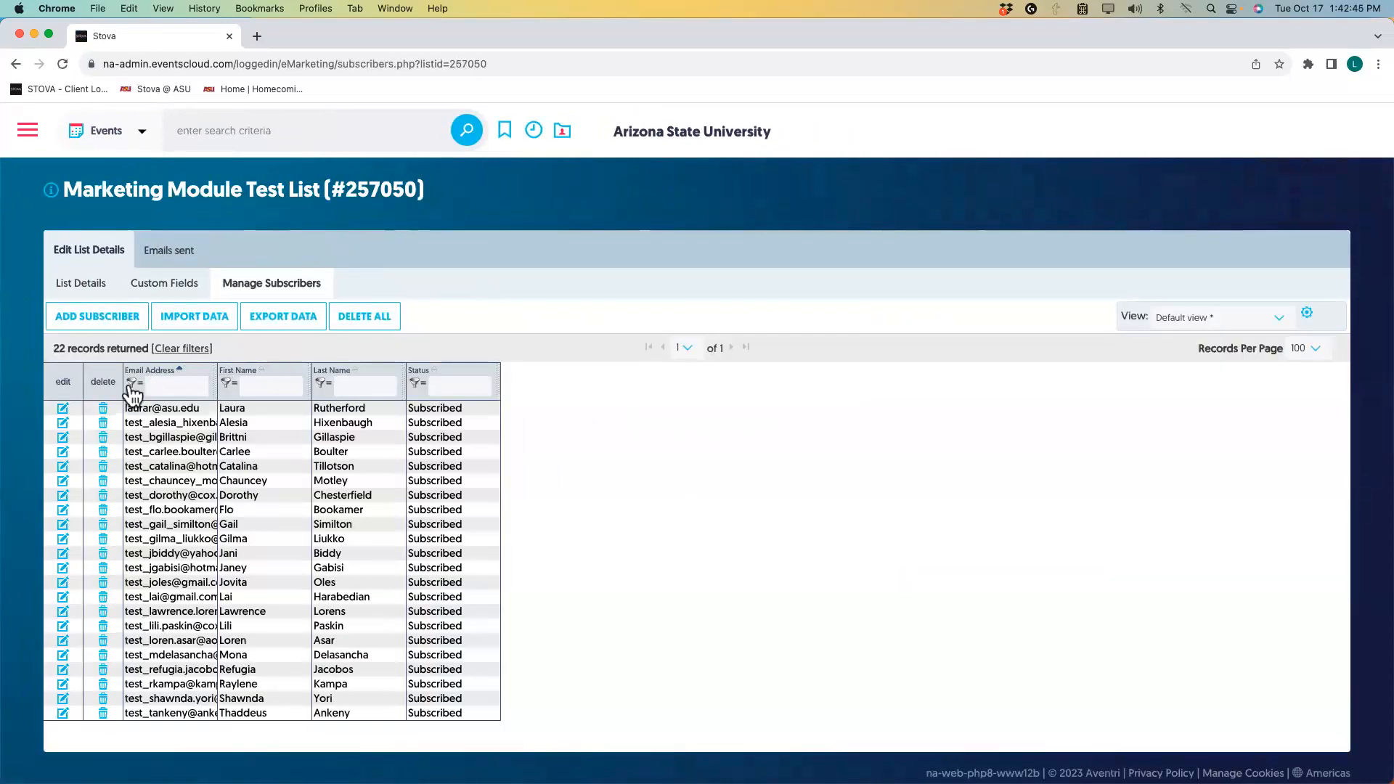
Edit the first subscriber and uncheck only their Invite New Director list subscription.
{"action": "left_click", "coordinate": [61, 409]}
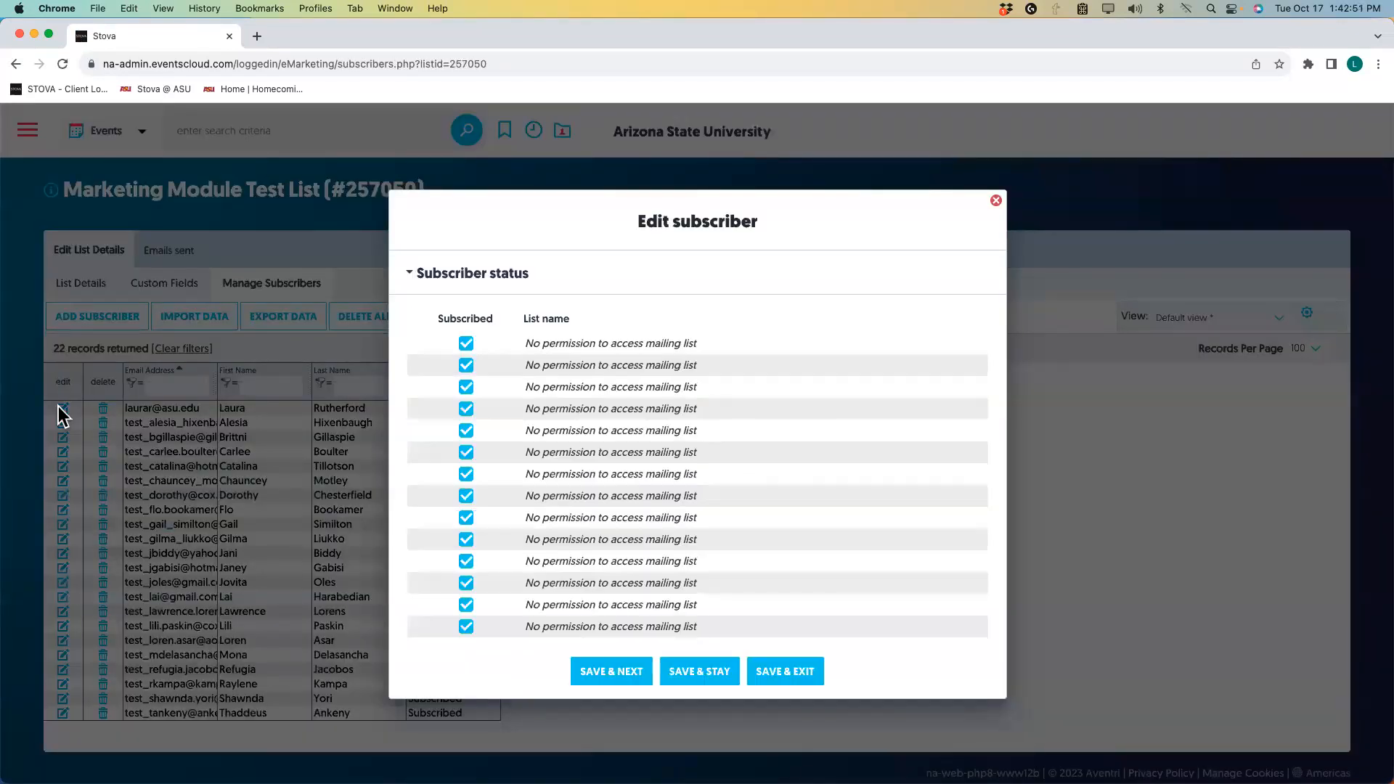
{"action": "scroll", "coordinate": [768, 371], "scroll_direction": "down", "scroll_amount": 5}
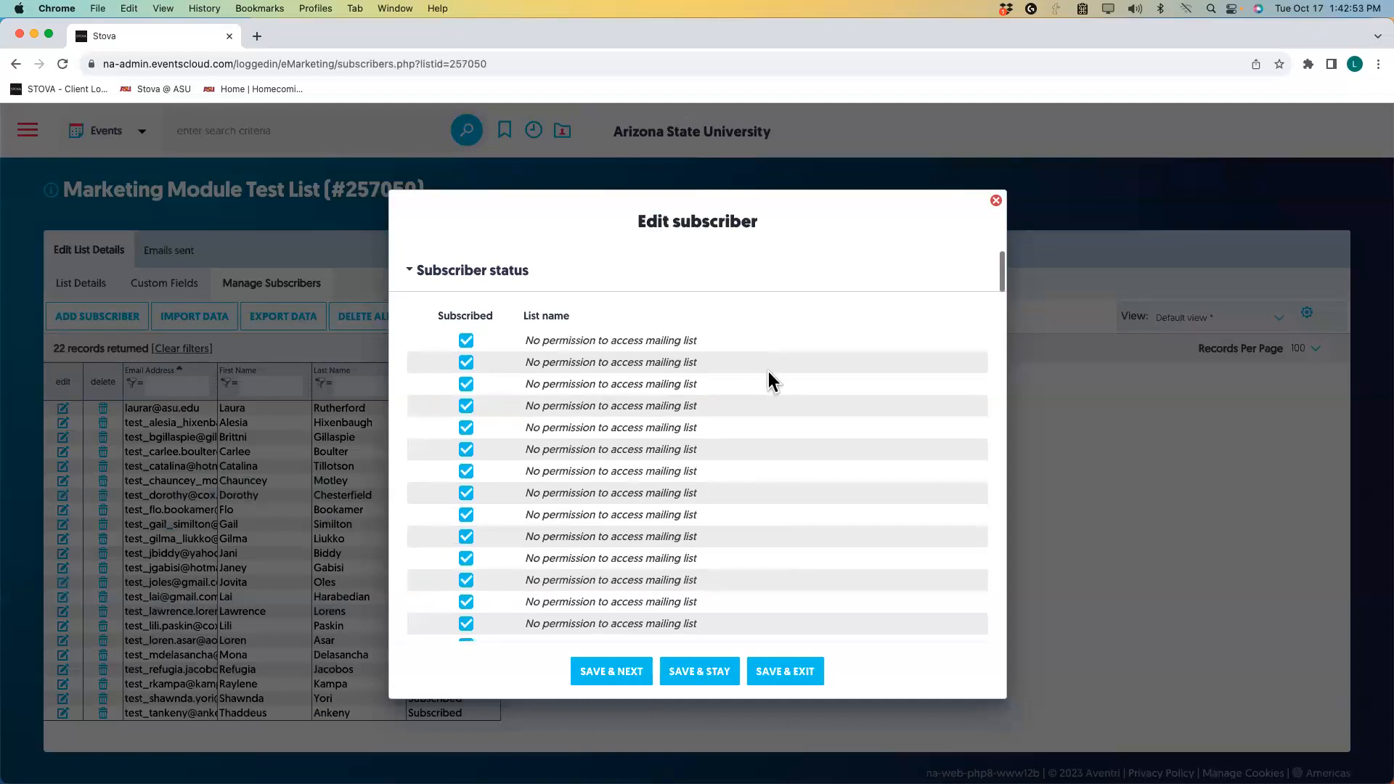
{"action": "scroll", "coordinate": [767, 371], "scroll_direction": "down", "scroll_amount": 6}
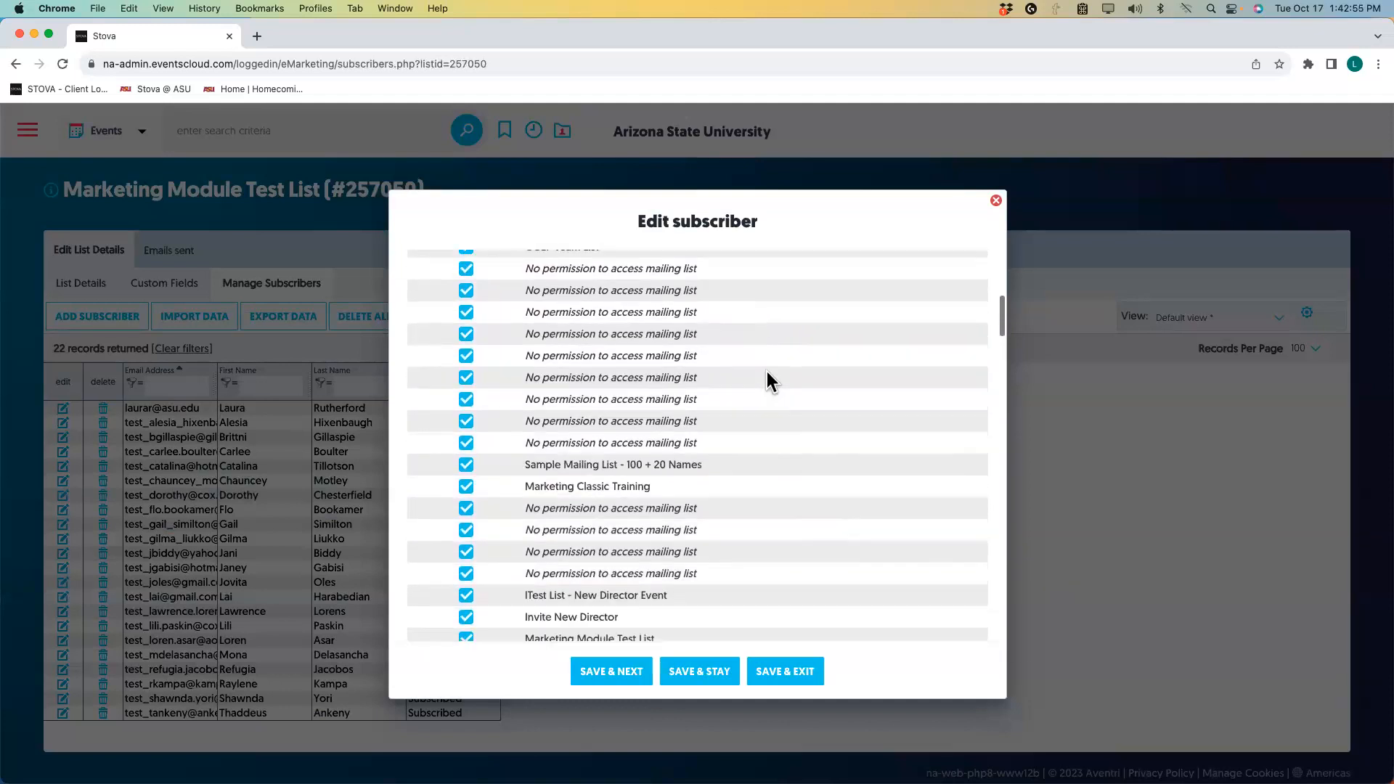
{"action": "scroll", "coordinate": [767, 371], "scroll_direction": "down", "scroll_amount": 4}
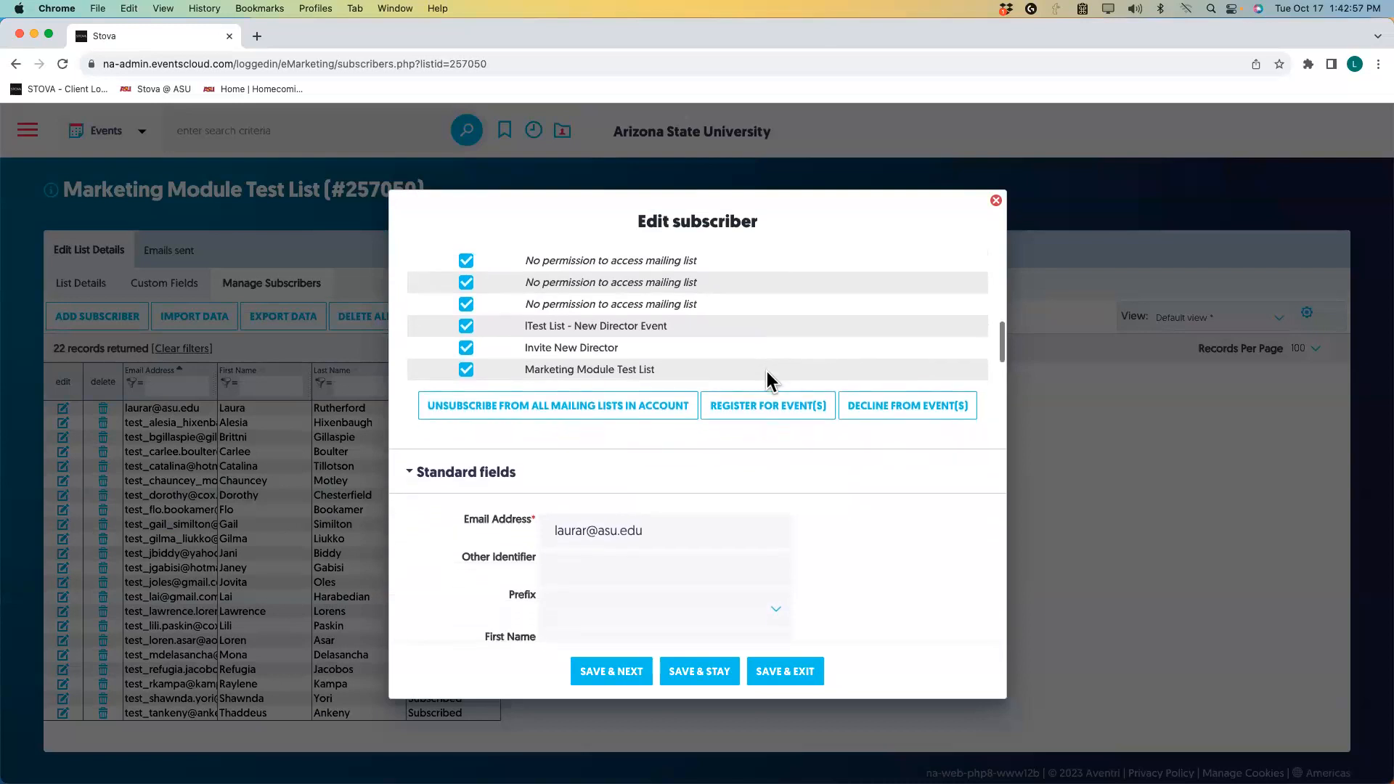
{"action": "scroll", "coordinate": [767, 372], "scroll_direction": "up", "scroll_amount": 5}
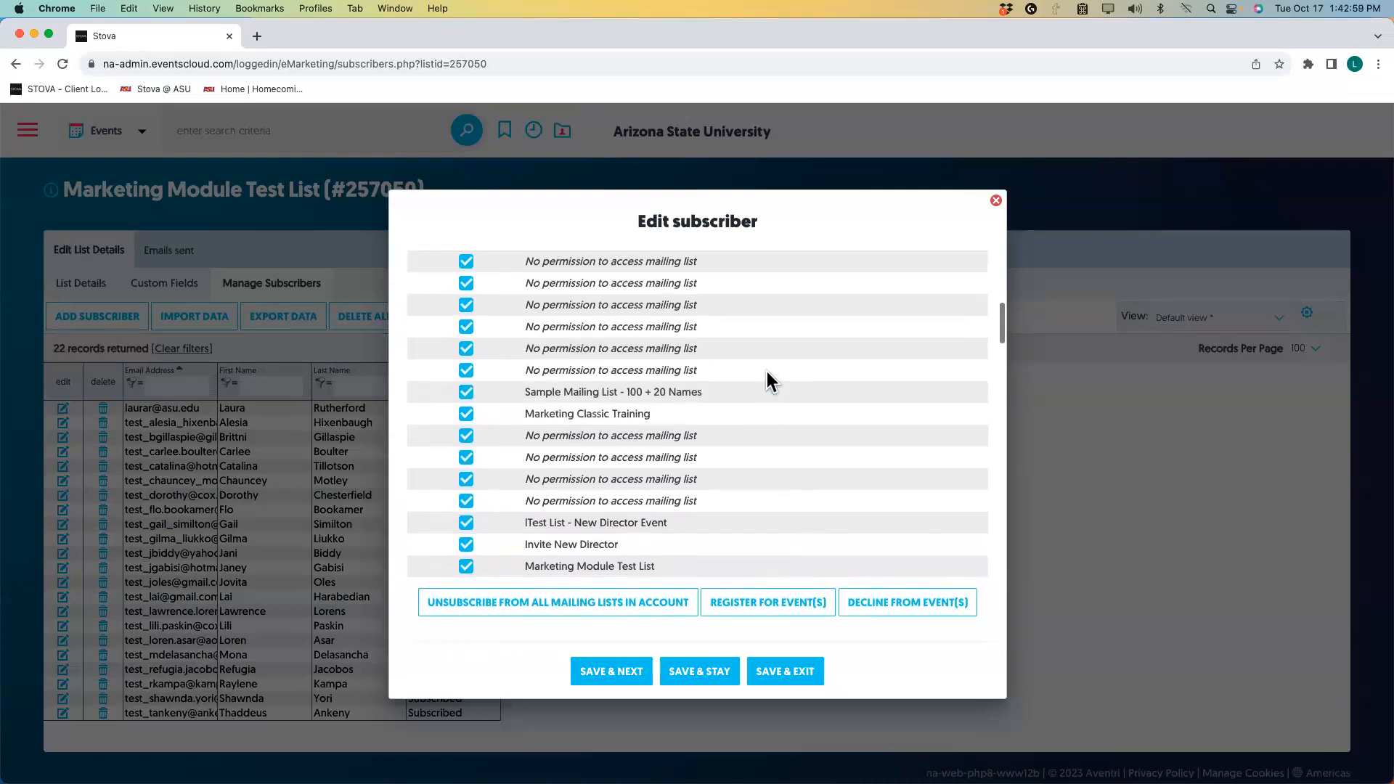
{"action": "scroll", "coordinate": [768, 372], "scroll_direction": "up", "scroll_amount": 4}
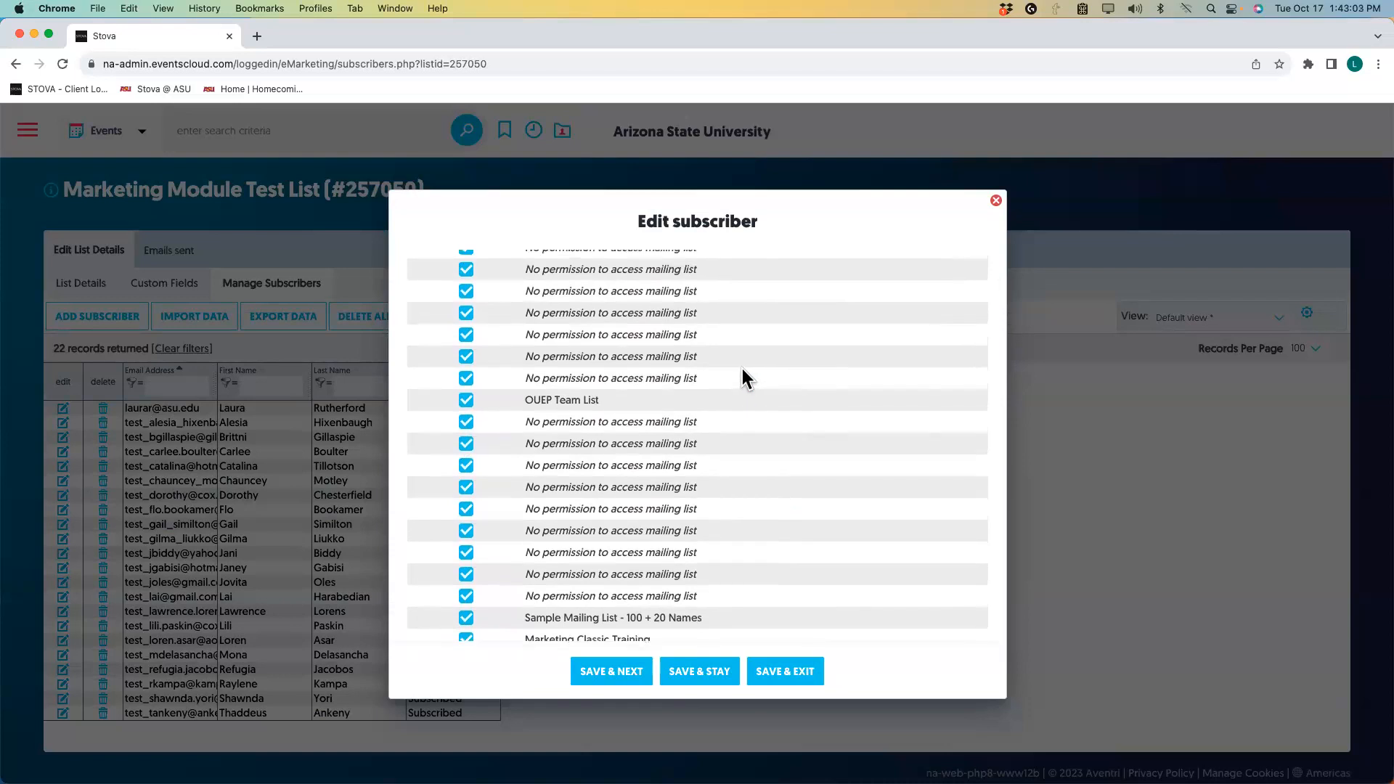
{"action": "scroll", "coordinate": [742, 369], "scroll_direction": "up", "scroll_amount": 4}
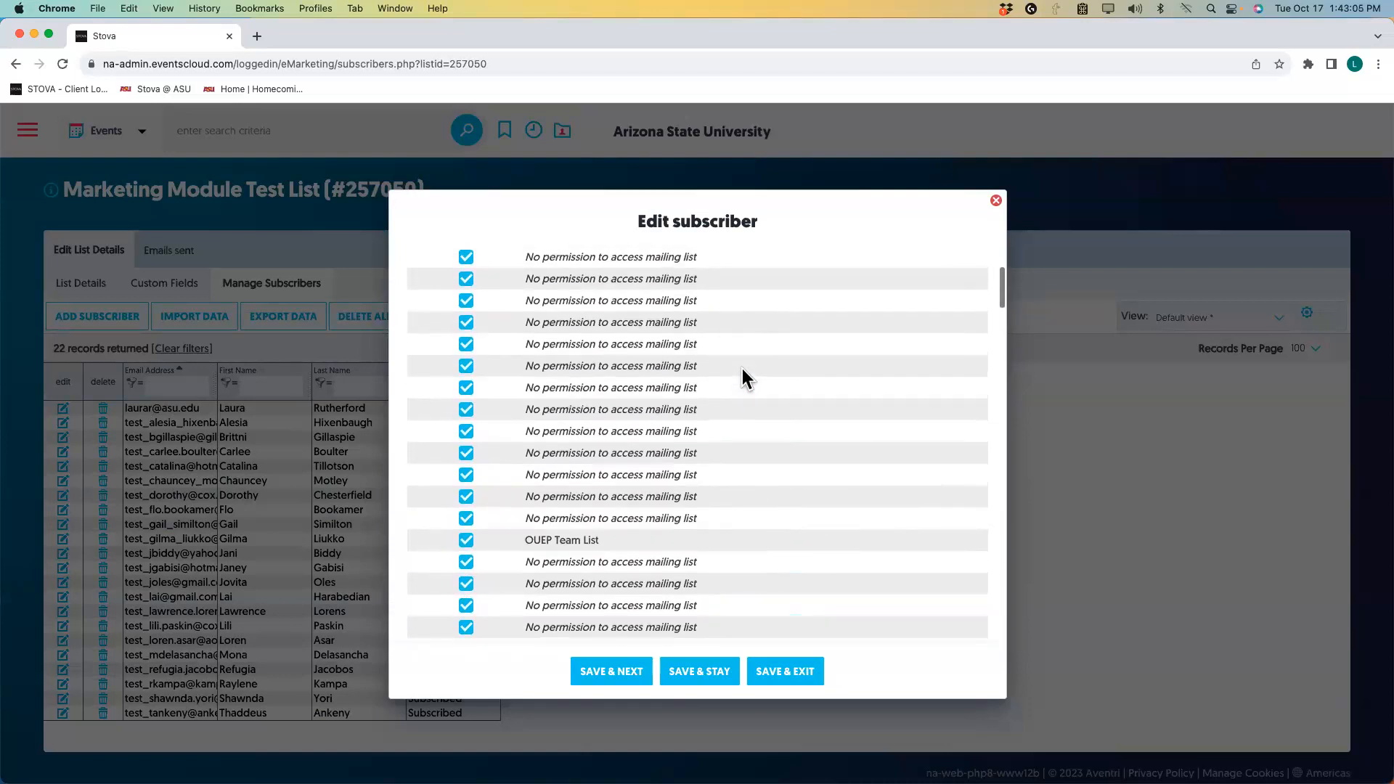
{"action": "scroll", "coordinate": [742, 368], "scroll_direction": "up", "scroll_amount": 4}
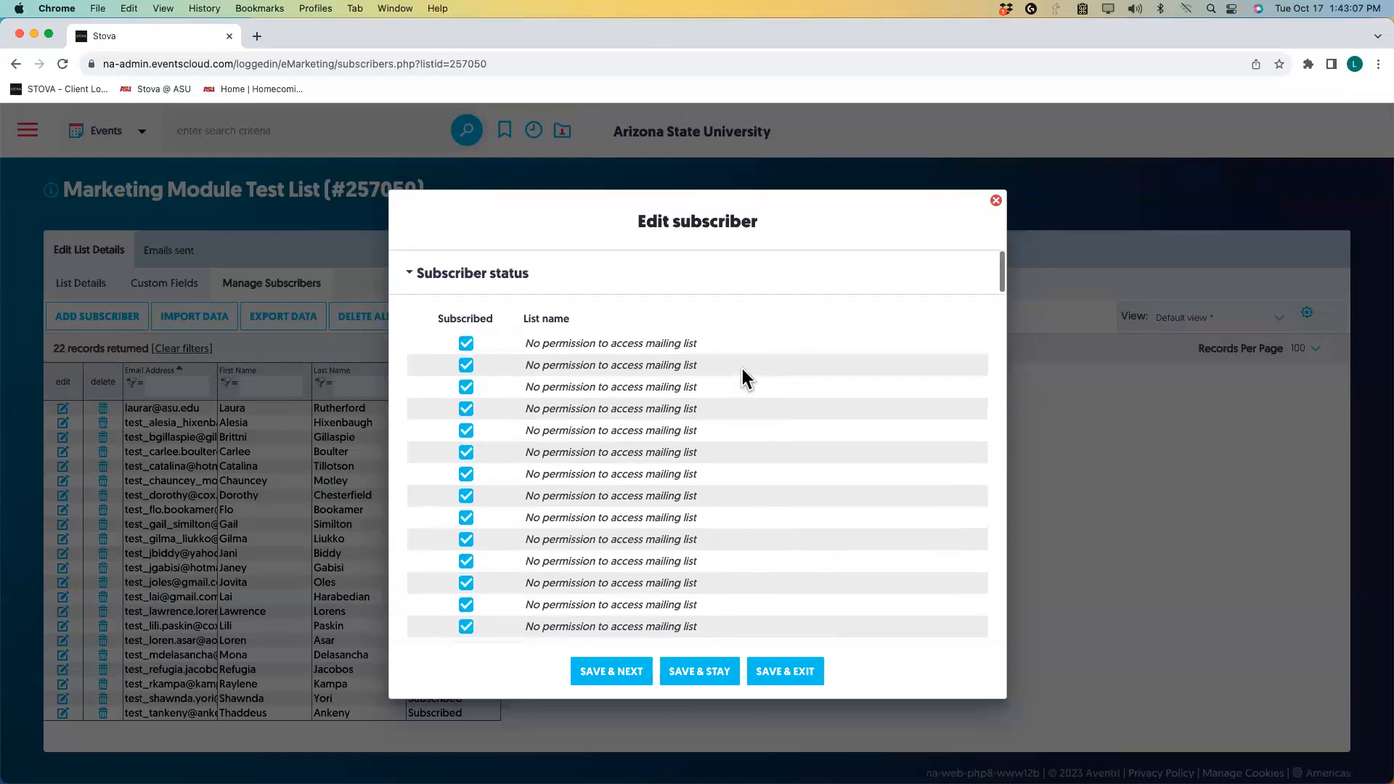
{"action": "scroll", "coordinate": [742, 368], "scroll_direction": "down", "scroll_amount": 8}
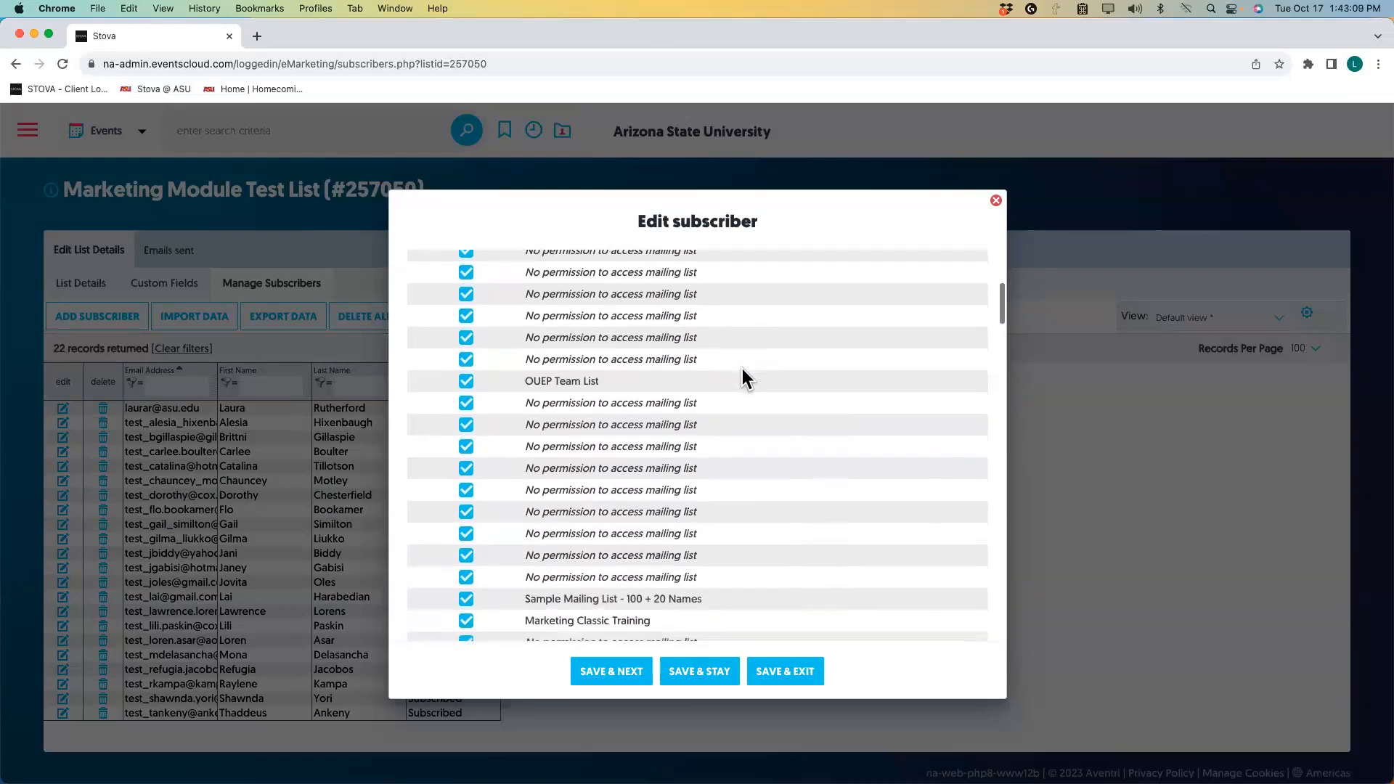
{"action": "scroll", "coordinate": [742, 368], "scroll_direction": "down", "scroll_amount": 5}
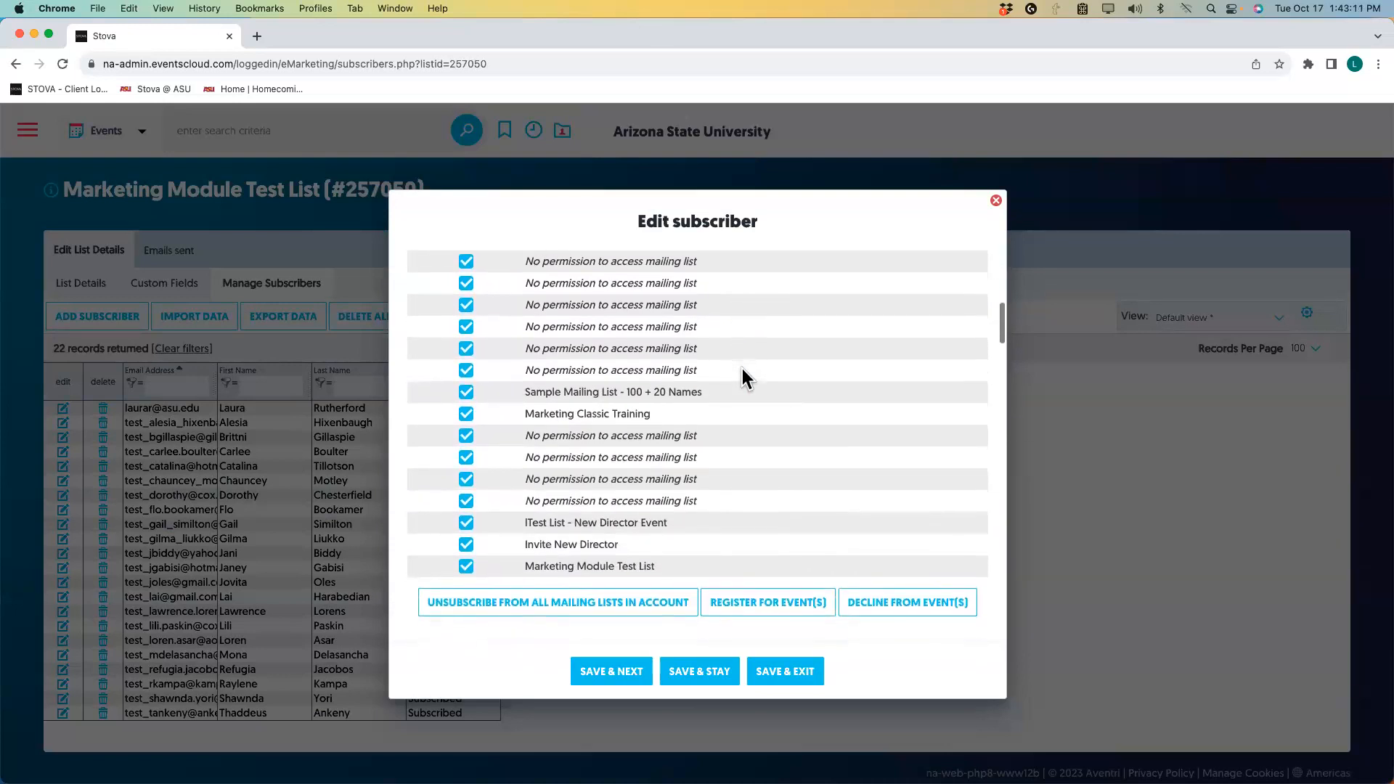
{"action": "scroll", "coordinate": [722, 379], "scroll_direction": "down", "scroll_amount": 1}
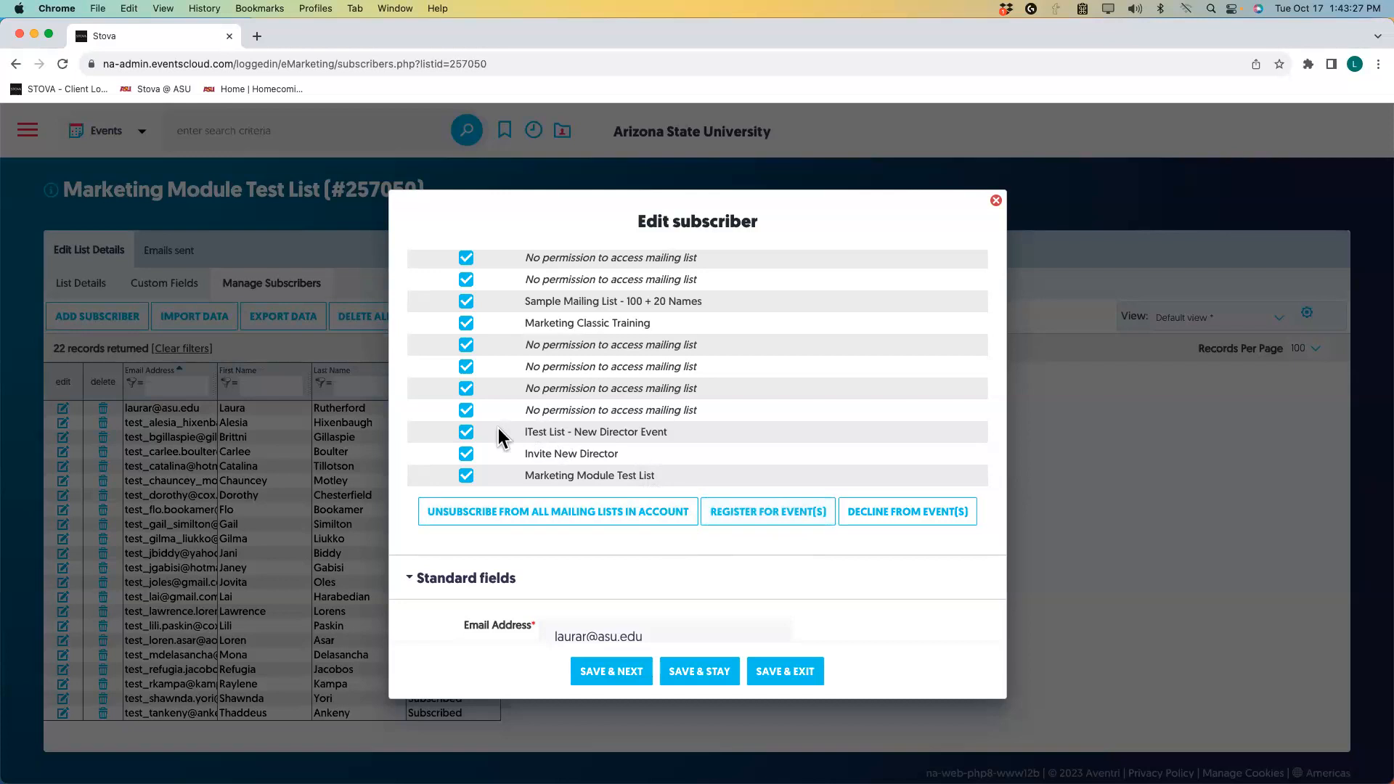
{"action": "scroll", "coordinate": [495, 429], "scroll_direction": "up", "scroll_amount": 5}
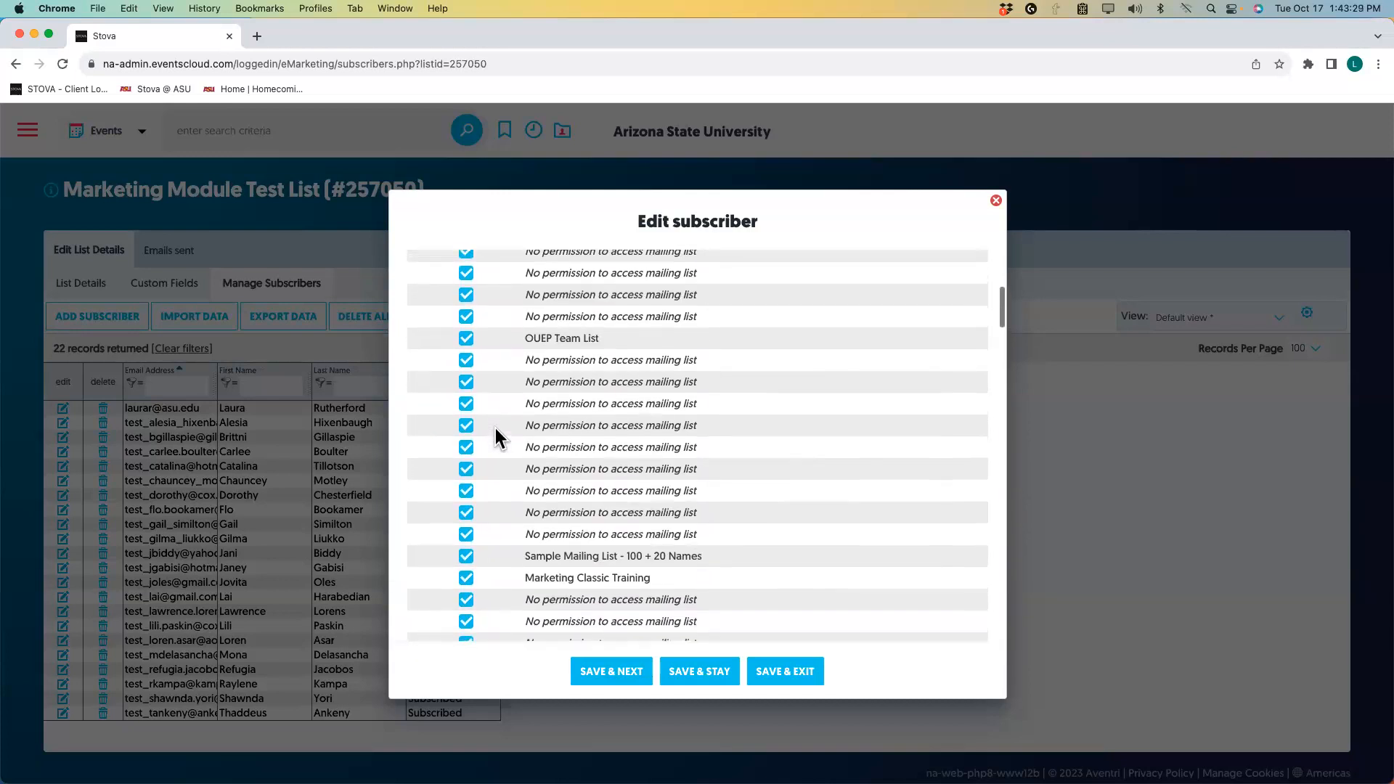
{"action": "scroll", "coordinate": [495, 430], "scroll_direction": "up", "scroll_amount": 2}
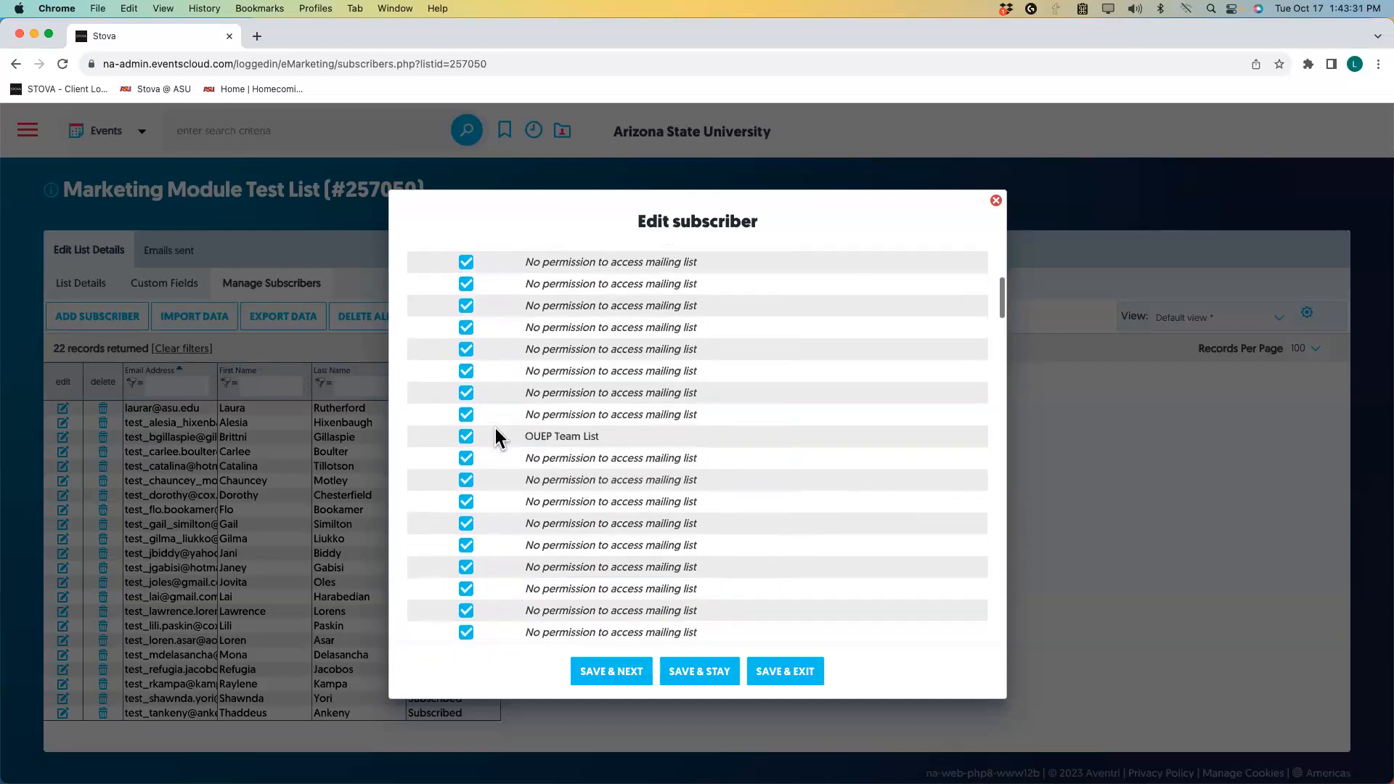
{"action": "scroll", "coordinate": [496, 429], "scroll_direction": "up", "scroll_amount": 3}
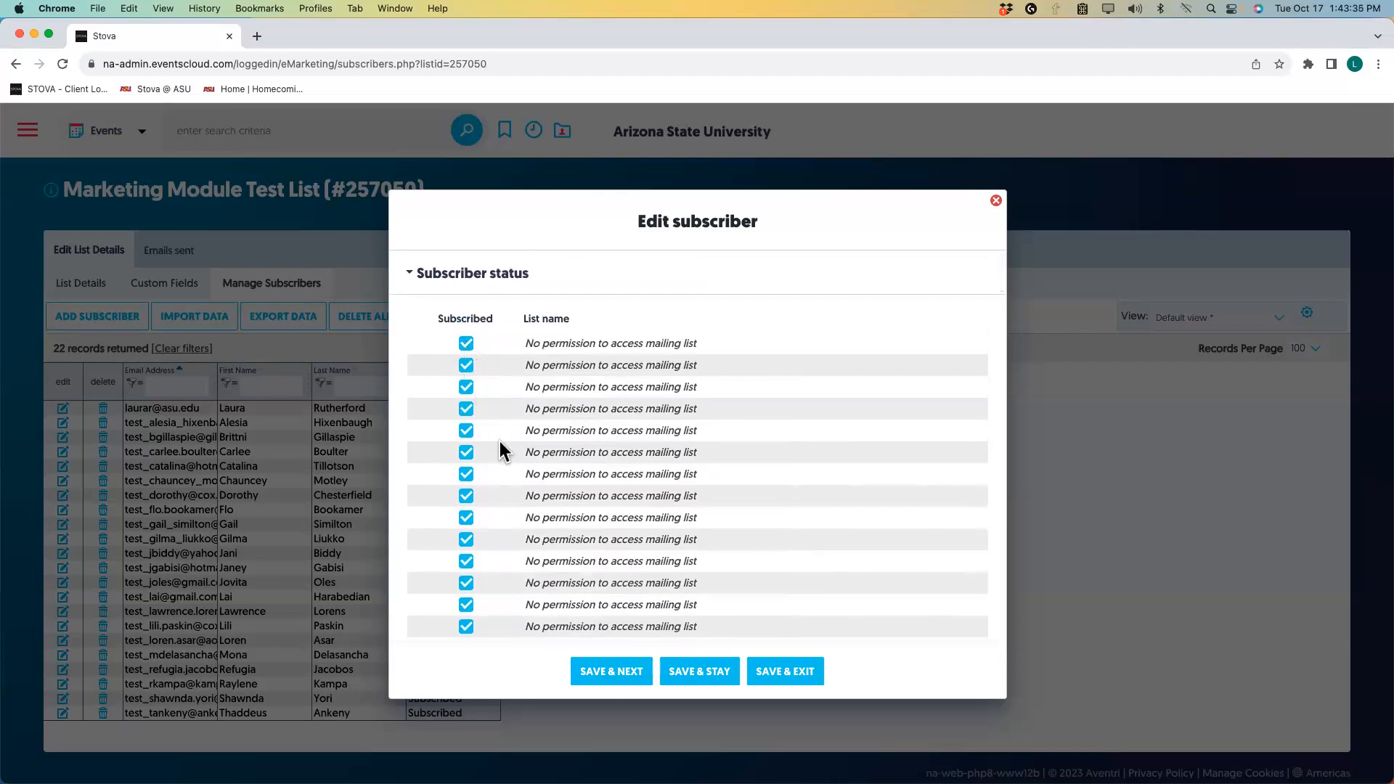
{"action": "scroll", "coordinate": [526, 520], "scroll_direction": "down", "scroll_amount": 15}
{"action": "scroll", "coordinate": [498, 501], "scroll_direction": "up", "scroll_amount": 3}
{"action": "scroll", "coordinate": [498, 508], "scroll_direction": "up", "scroll_amount": 2}
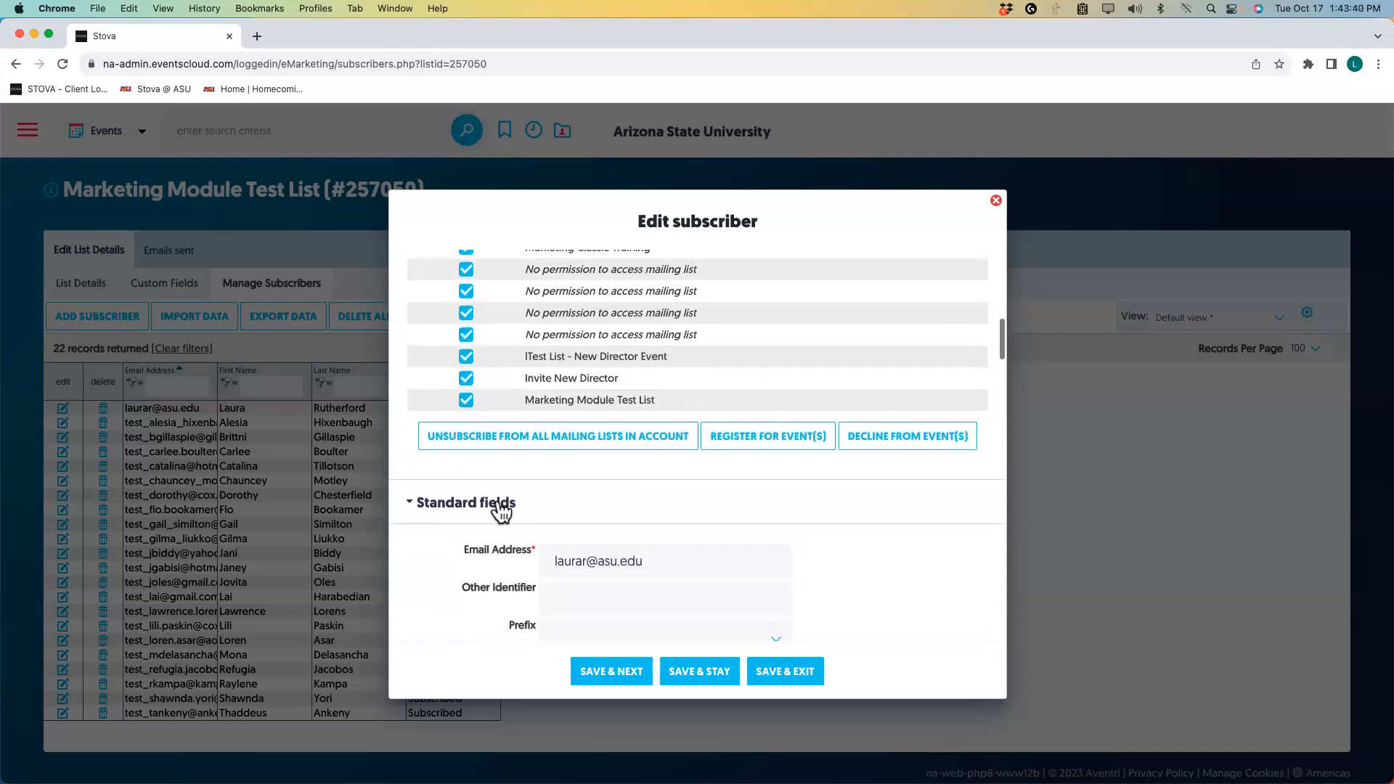
{"action": "left_click", "coordinate": [467, 391]}
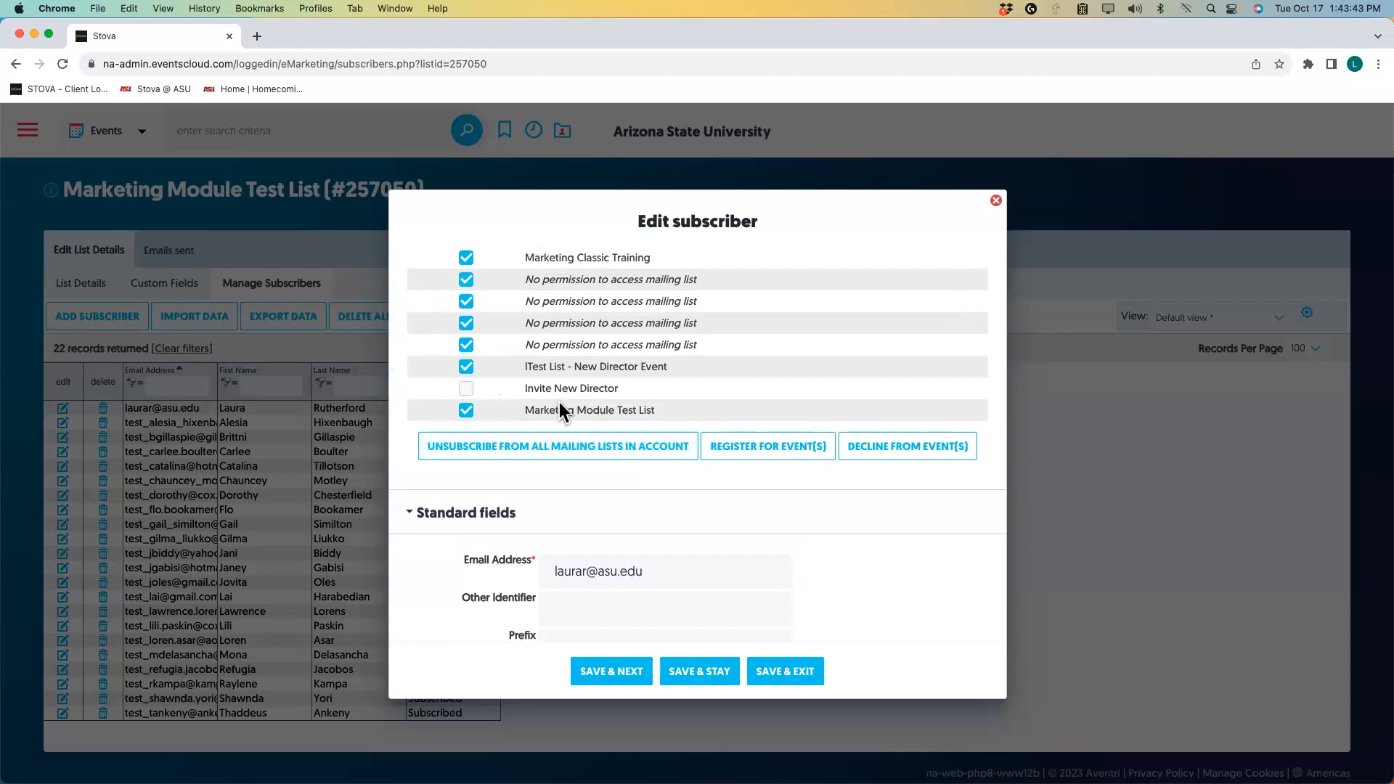
Open the Decline from Event(s) list and browse the subscriber's declinable events, like the 2023 Innovation Celebration.
{"action": "left_click", "coordinate": [896, 448]}
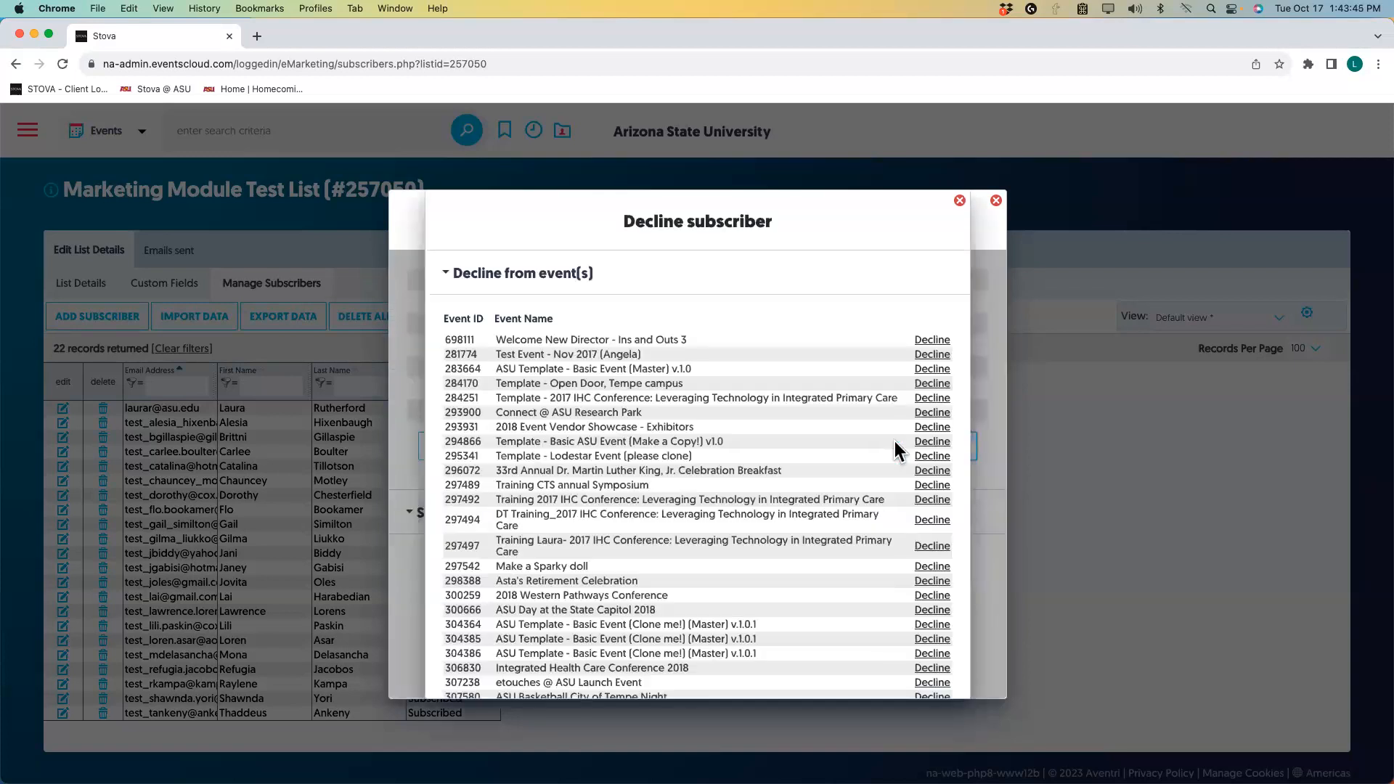
{"action": "scroll", "coordinate": [775, 434], "scroll_direction": "down", "scroll_amount": 6}
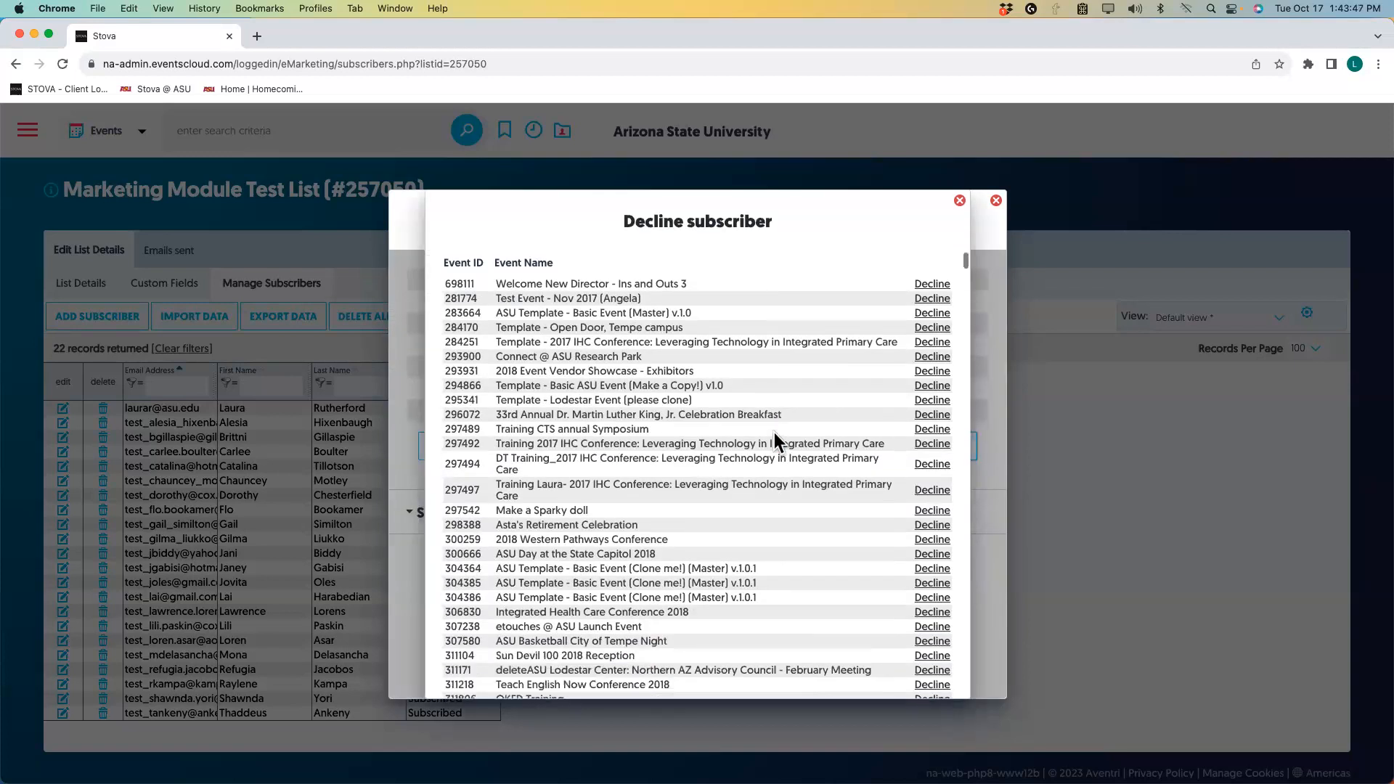
{"action": "scroll", "coordinate": [774, 433], "scroll_direction": "down", "scroll_amount": 10}
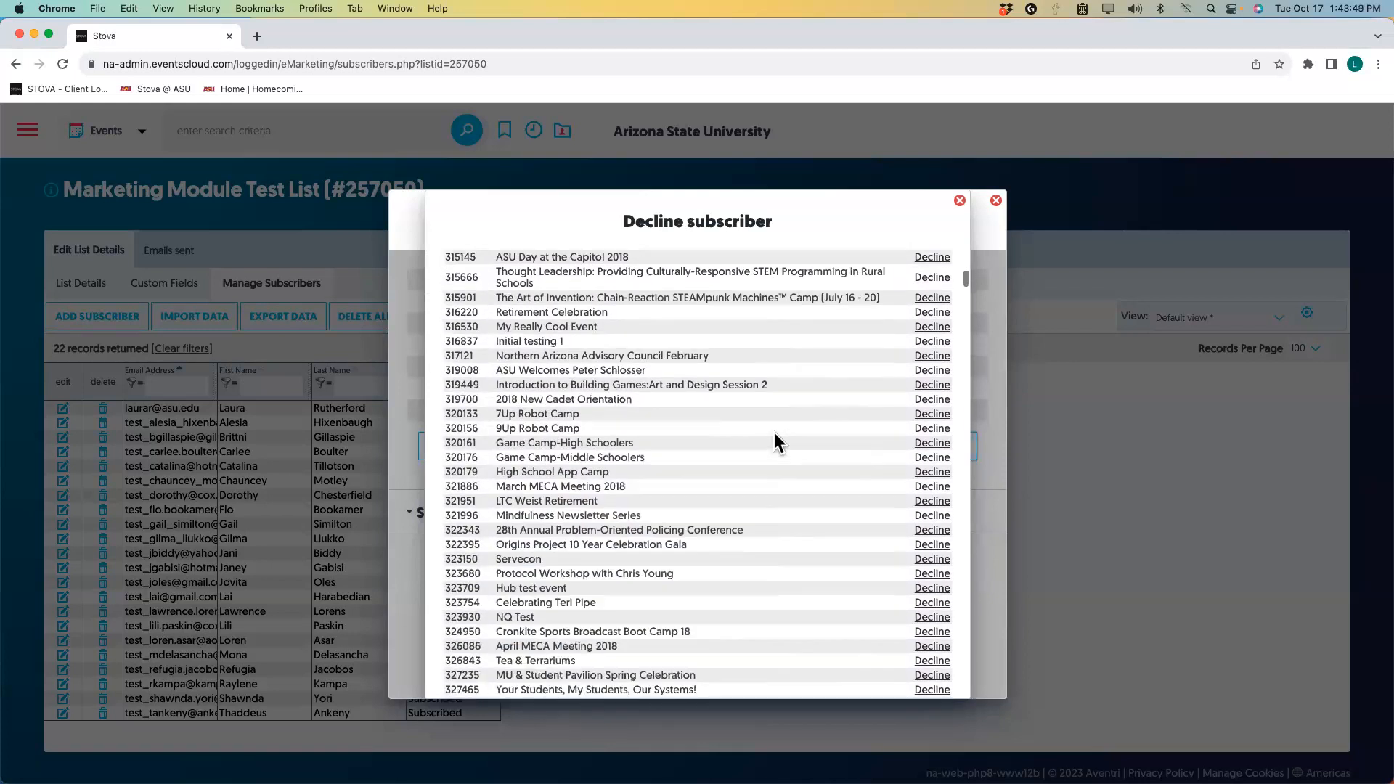
{"action": "scroll", "coordinate": [774, 440], "scroll_direction": "down", "scroll_amount": 15}
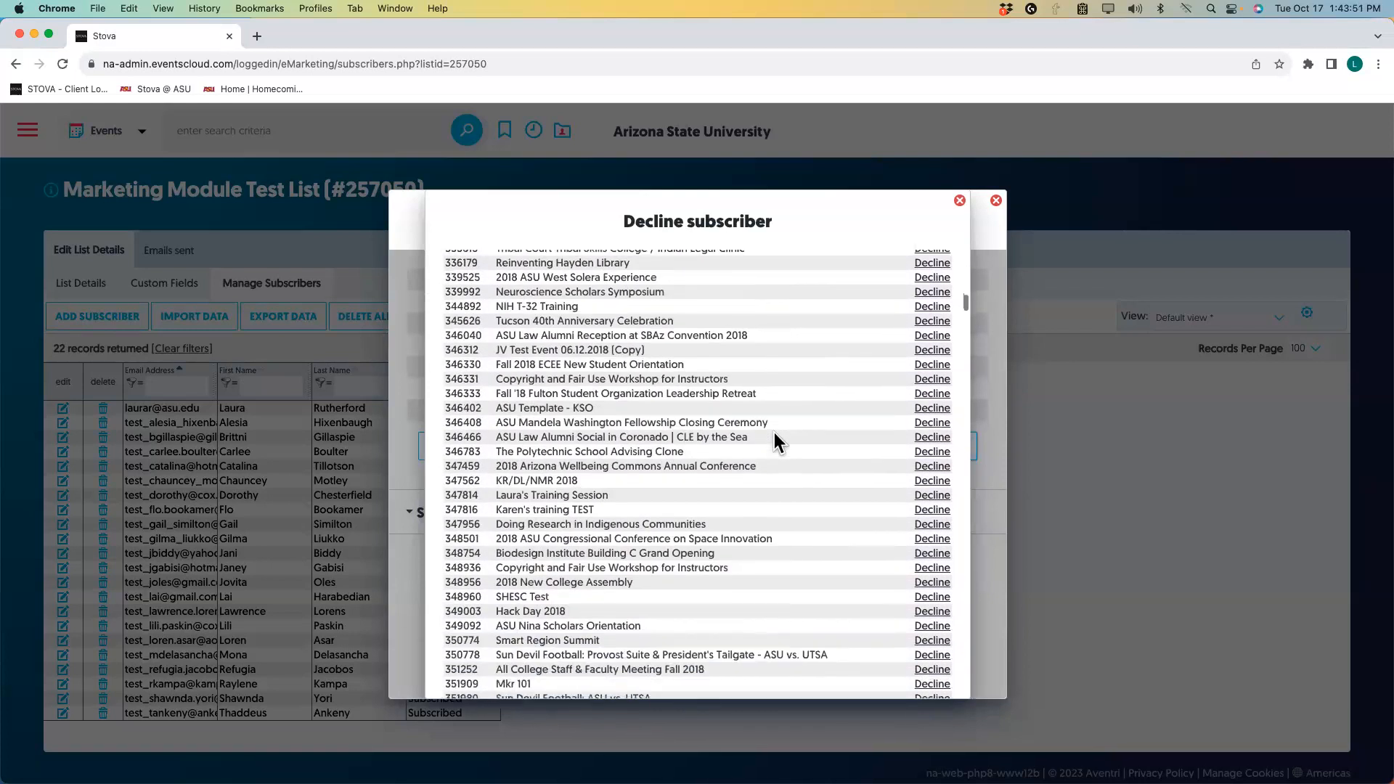
{"action": "scroll", "coordinate": [774, 441], "scroll_direction": "down", "scroll_amount": 15}
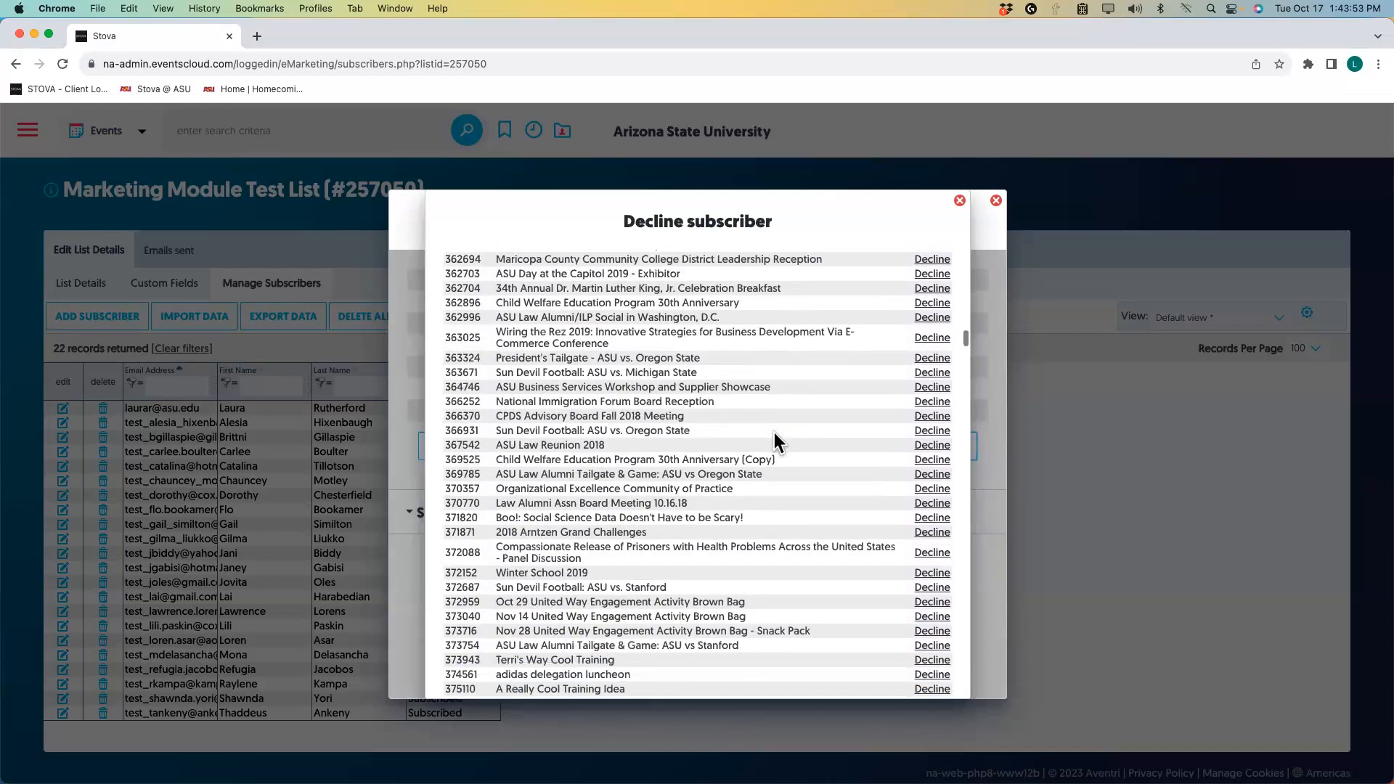
{"action": "scroll", "coordinate": [774, 441], "scroll_direction": "down", "scroll_amount": 15}
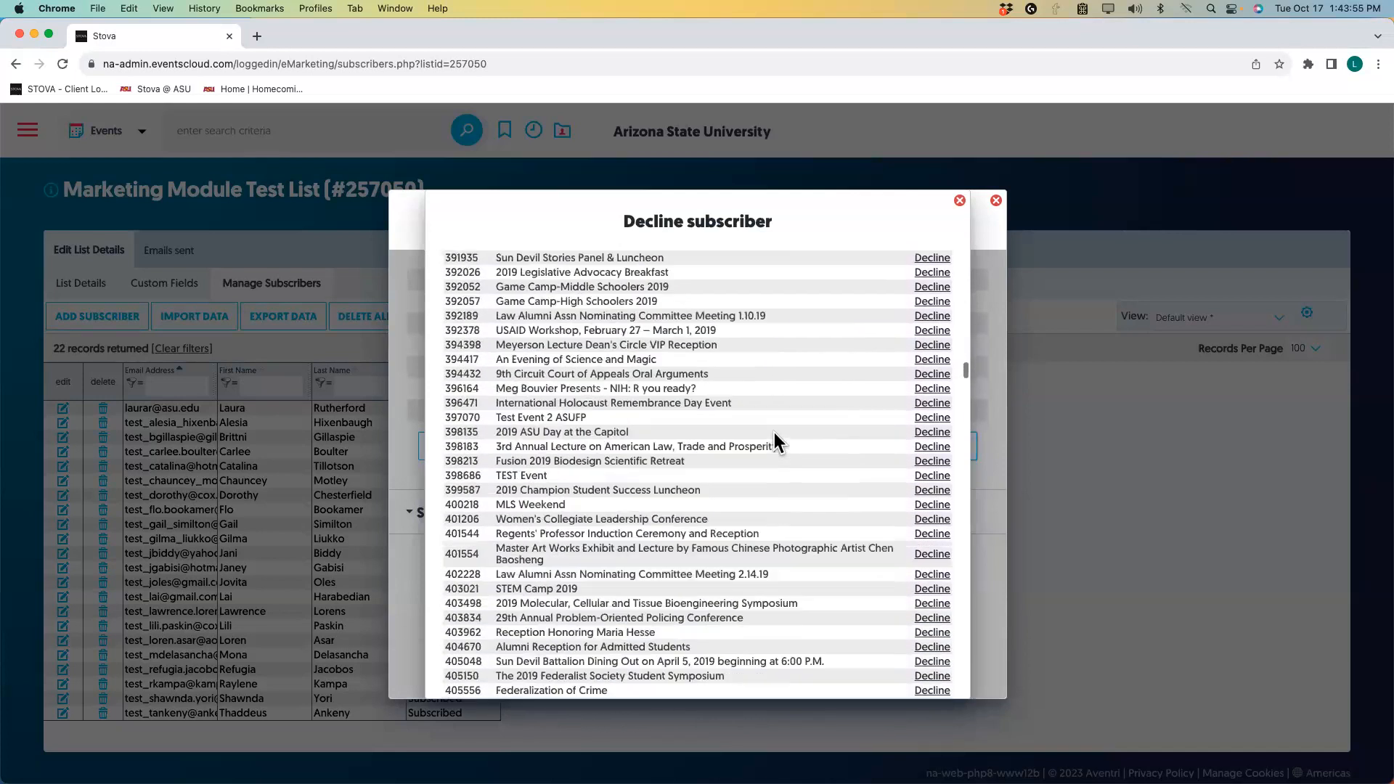
{"action": "scroll", "coordinate": [774, 440], "scroll_direction": "down", "scroll_amount": 15}
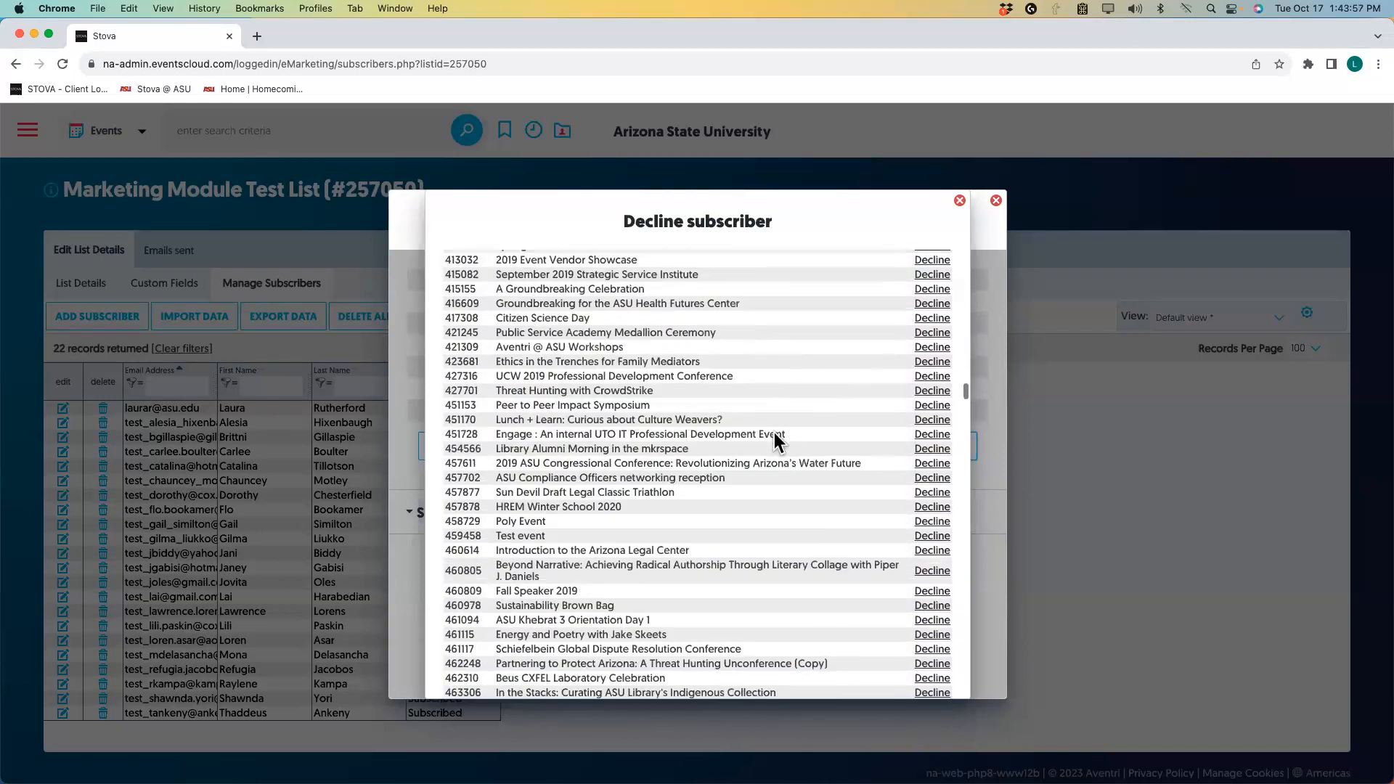
{"action": "scroll", "coordinate": [772, 432], "scroll_direction": "down", "scroll_amount": 15}
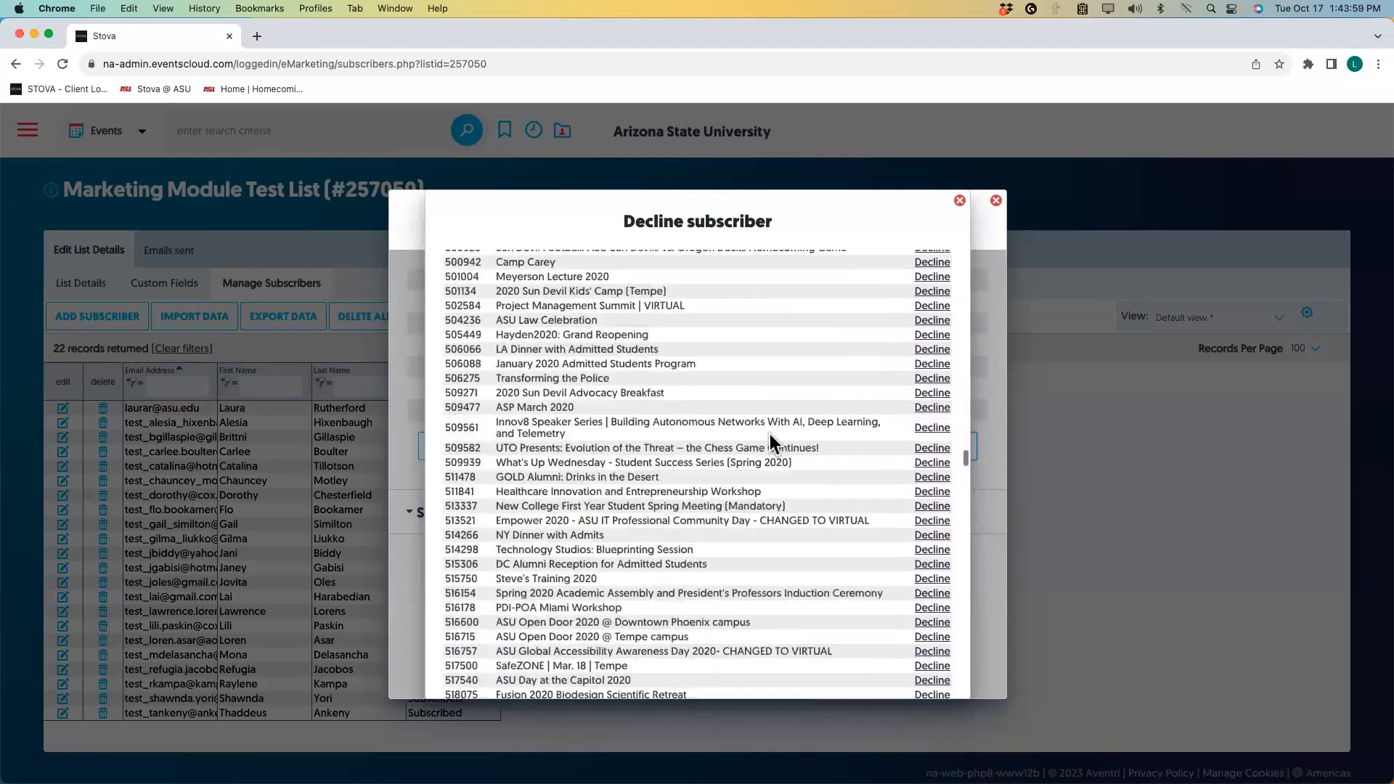
{"action": "scroll", "coordinate": [771, 442], "scroll_direction": "down", "scroll_amount": 15}
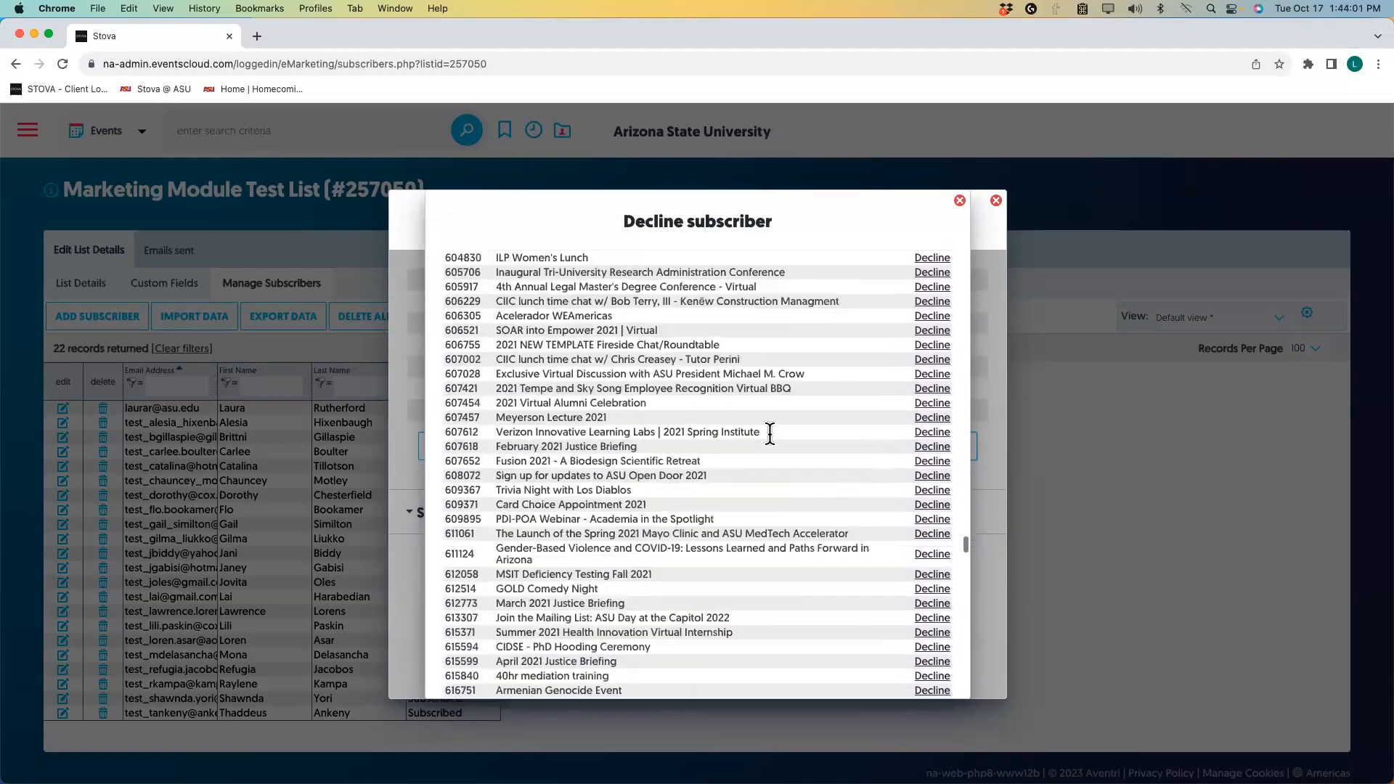
{"action": "scroll", "coordinate": [770, 441], "scroll_direction": "down", "scroll_amount": 15}
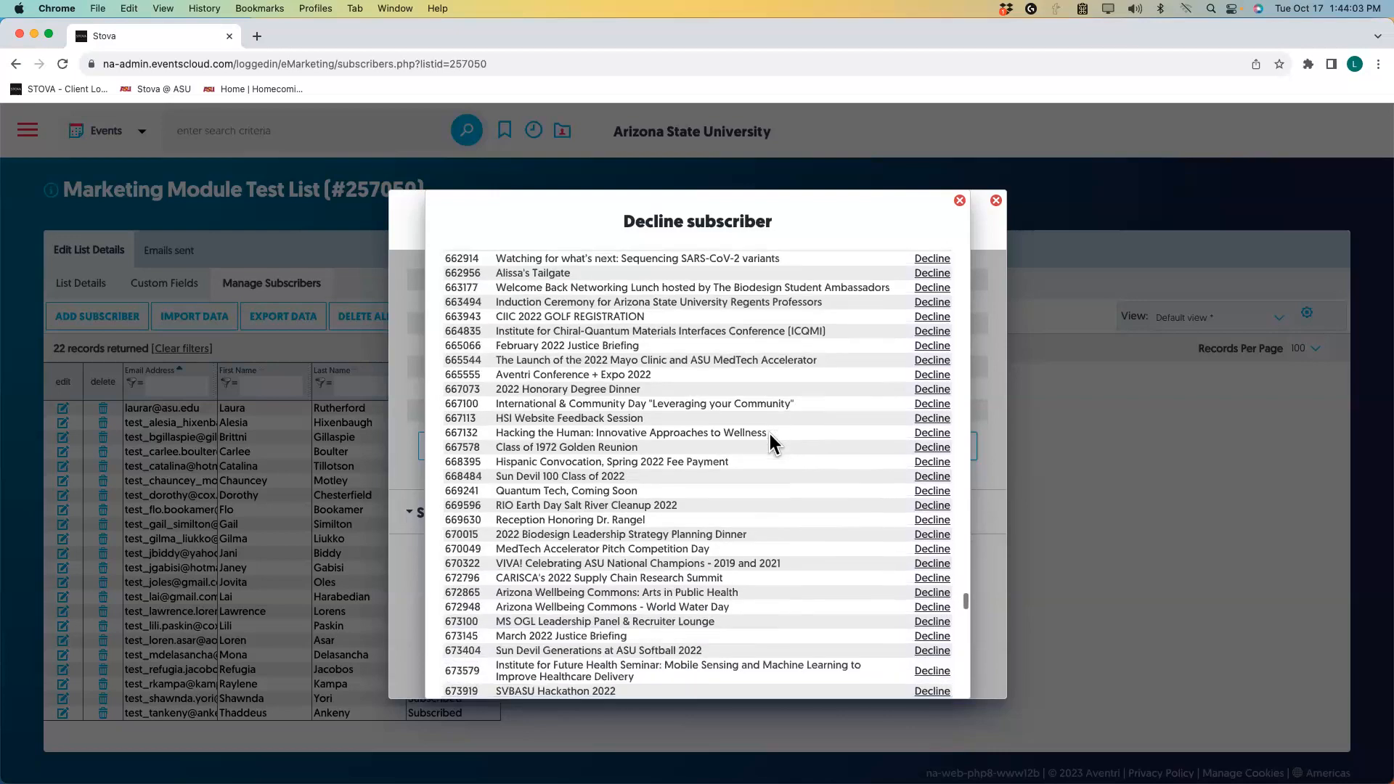
{"action": "scroll", "coordinate": [769, 434], "scroll_direction": "down", "scroll_amount": 12}
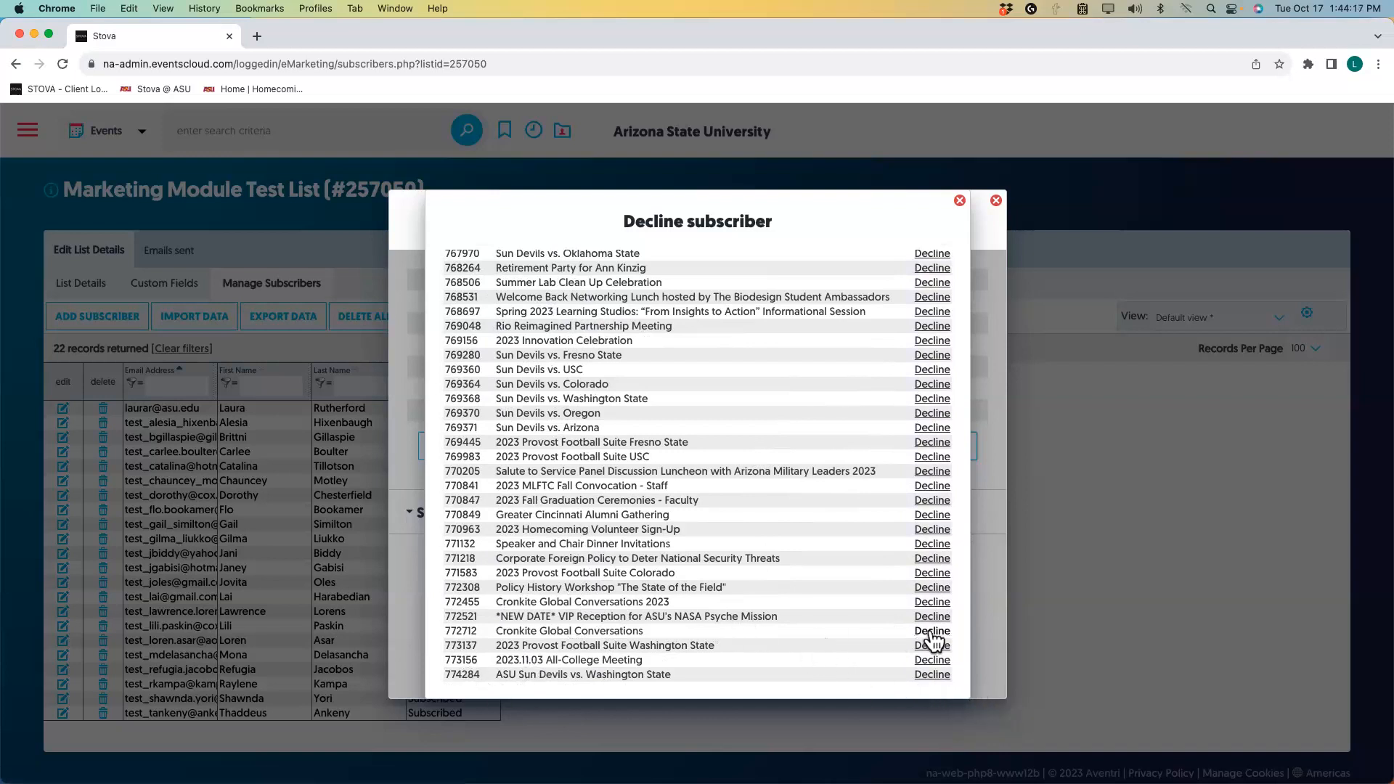
{"action": "scroll", "coordinate": [799, 617], "scroll_direction": "up", "scroll_amount": 5}
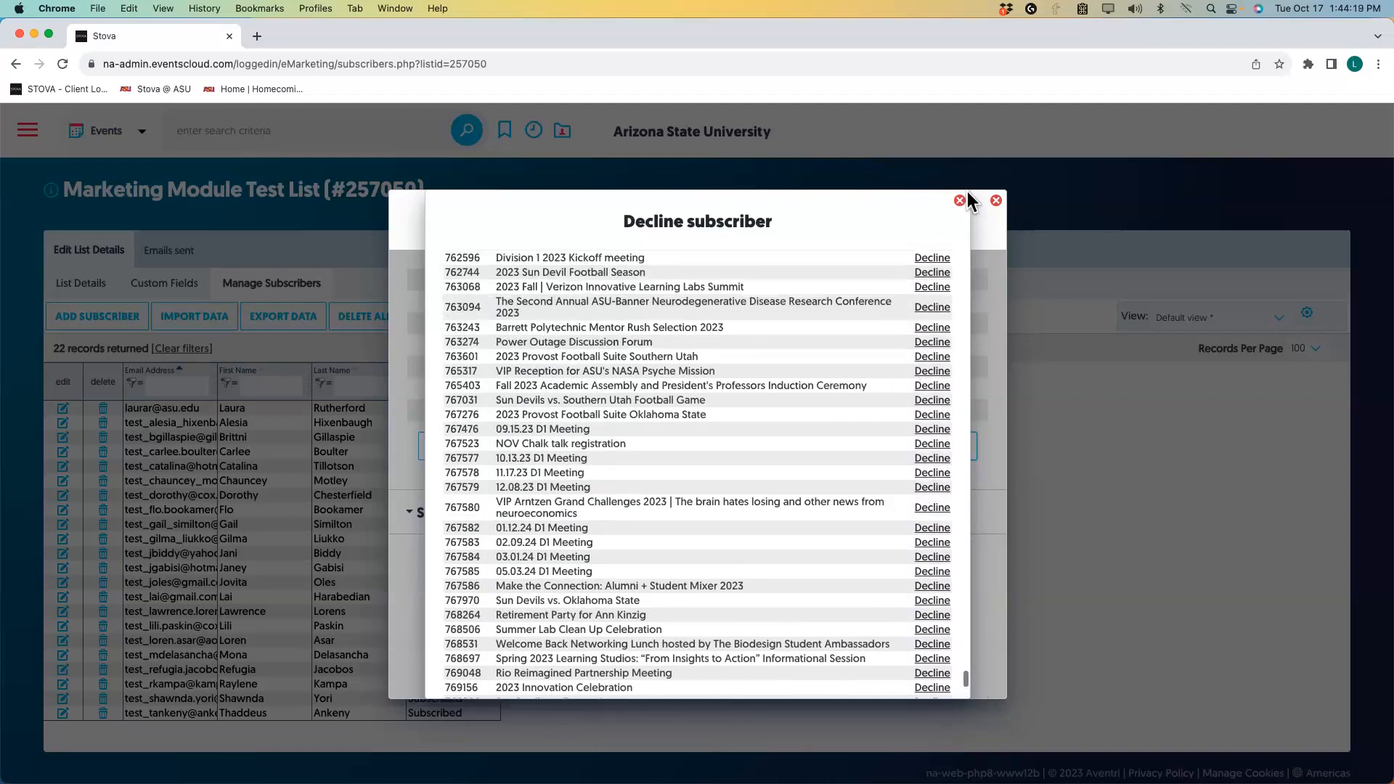
Recheck the subscriber's Invite New Director list and open the Register for Event(s) list.
{"action": "left_click", "coordinate": [960, 202]}
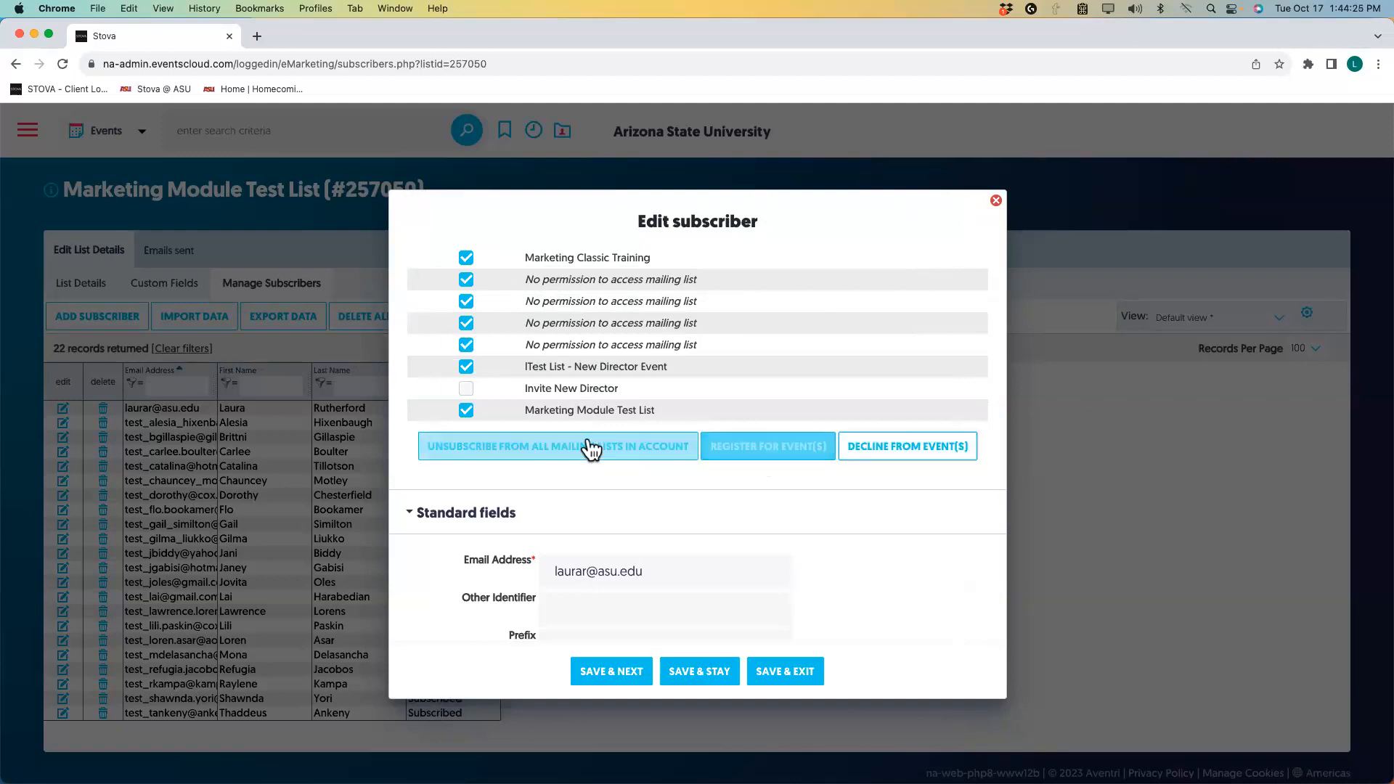
{"action": "left_click", "coordinate": [465, 389]}
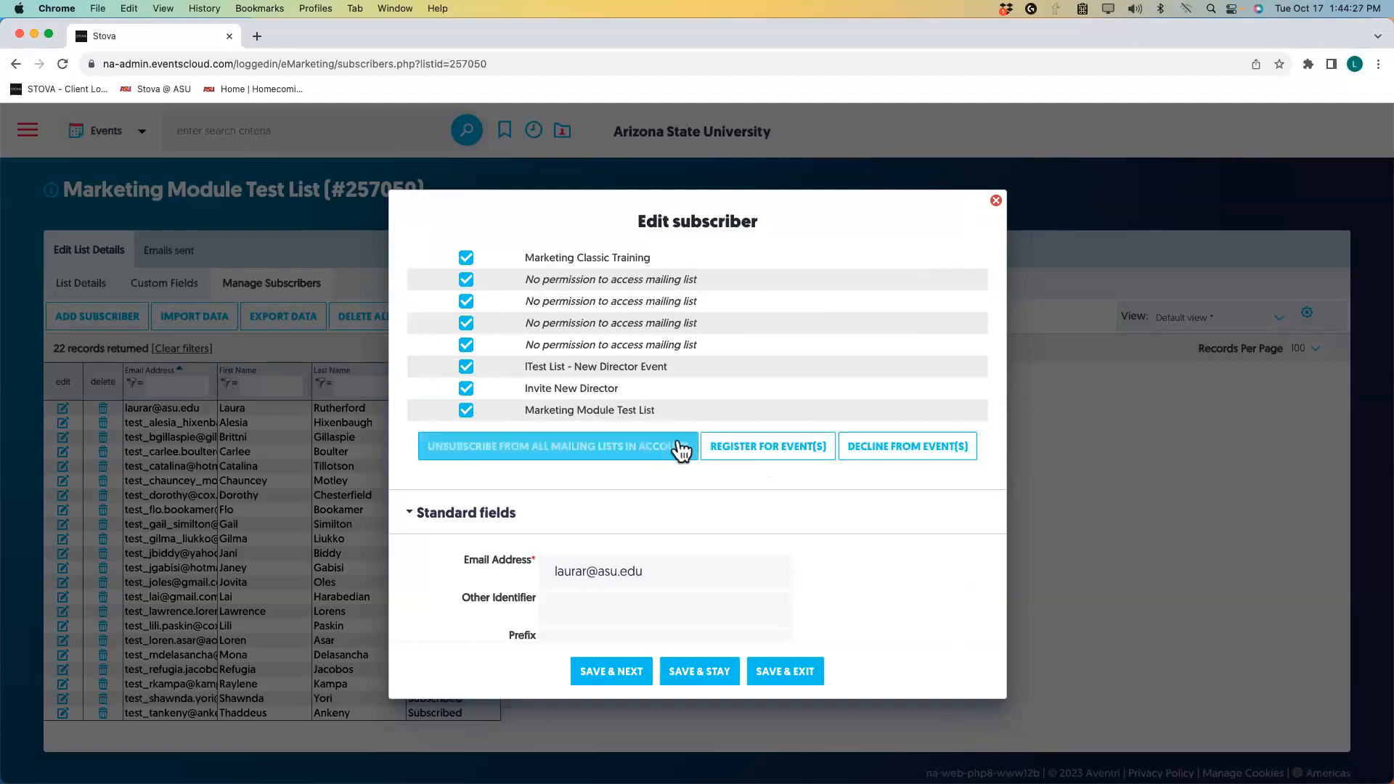
{"action": "left_click", "coordinate": [752, 447]}
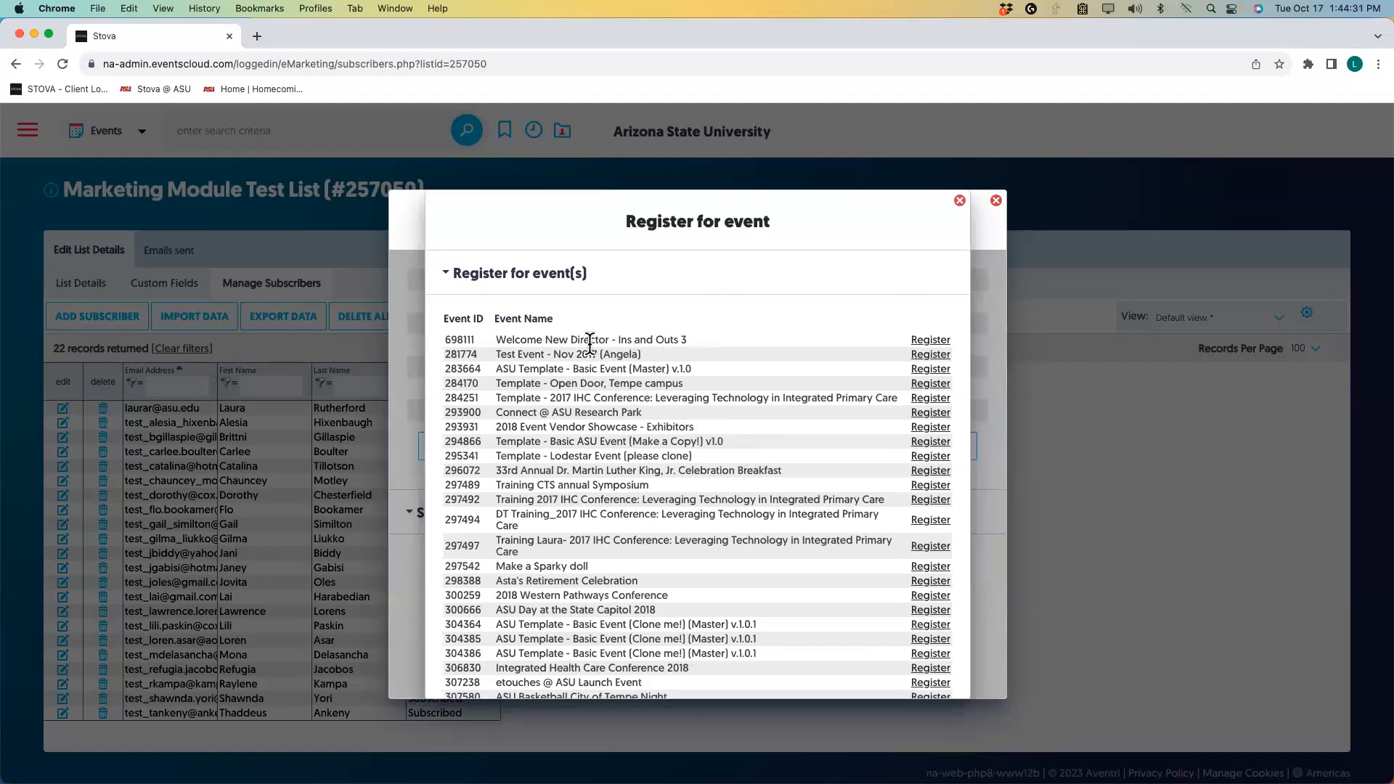
{"action": "scroll", "coordinate": [552, 348], "scroll_direction": "down", "scroll_amount": 1}
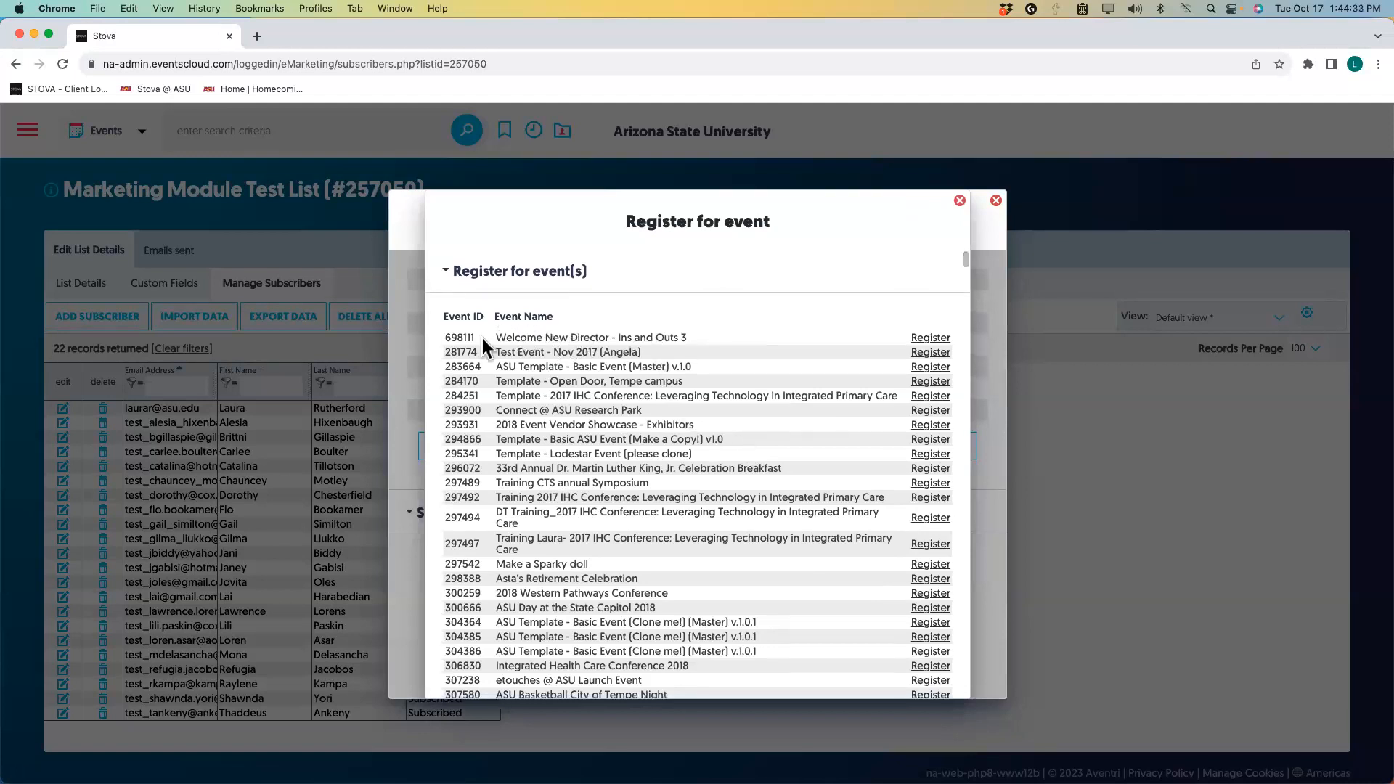
View the Welcome New Director event's public page, then close the registration list.
{"action": "left_click", "coordinate": [948, 341]}
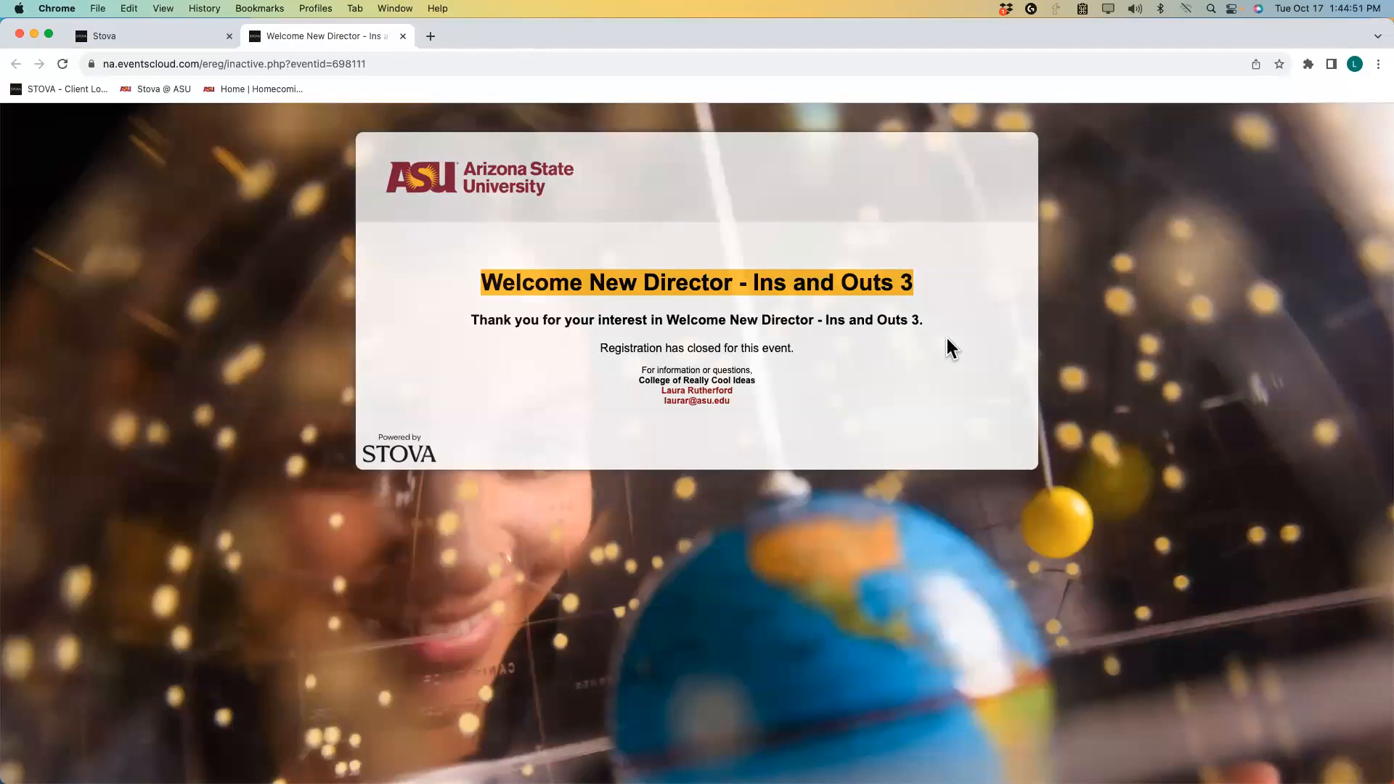
{"action": "left_click", "coordinate": [402, 36]}
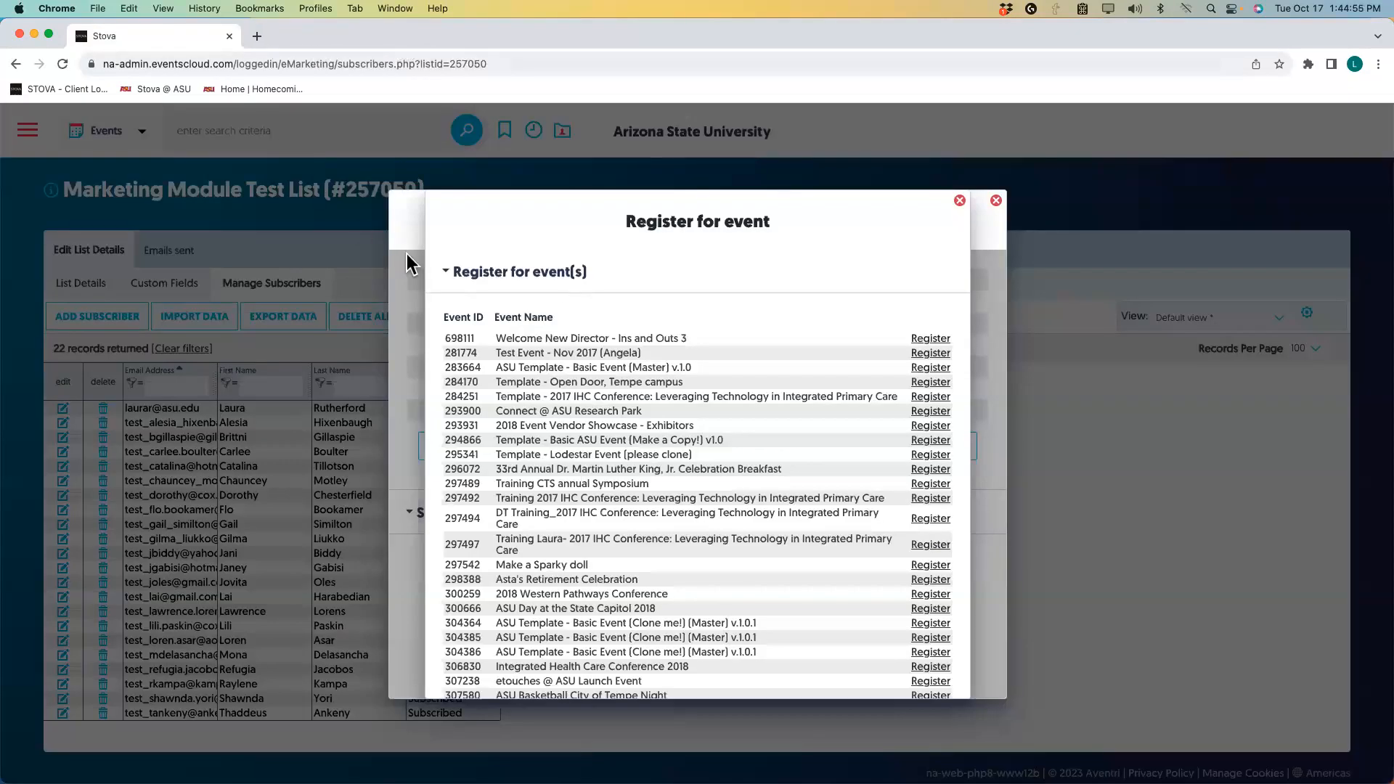
{"action": "scroll", "coordinate": [887, 278], "scroll_direction": "down", "scroll_amount": 1}
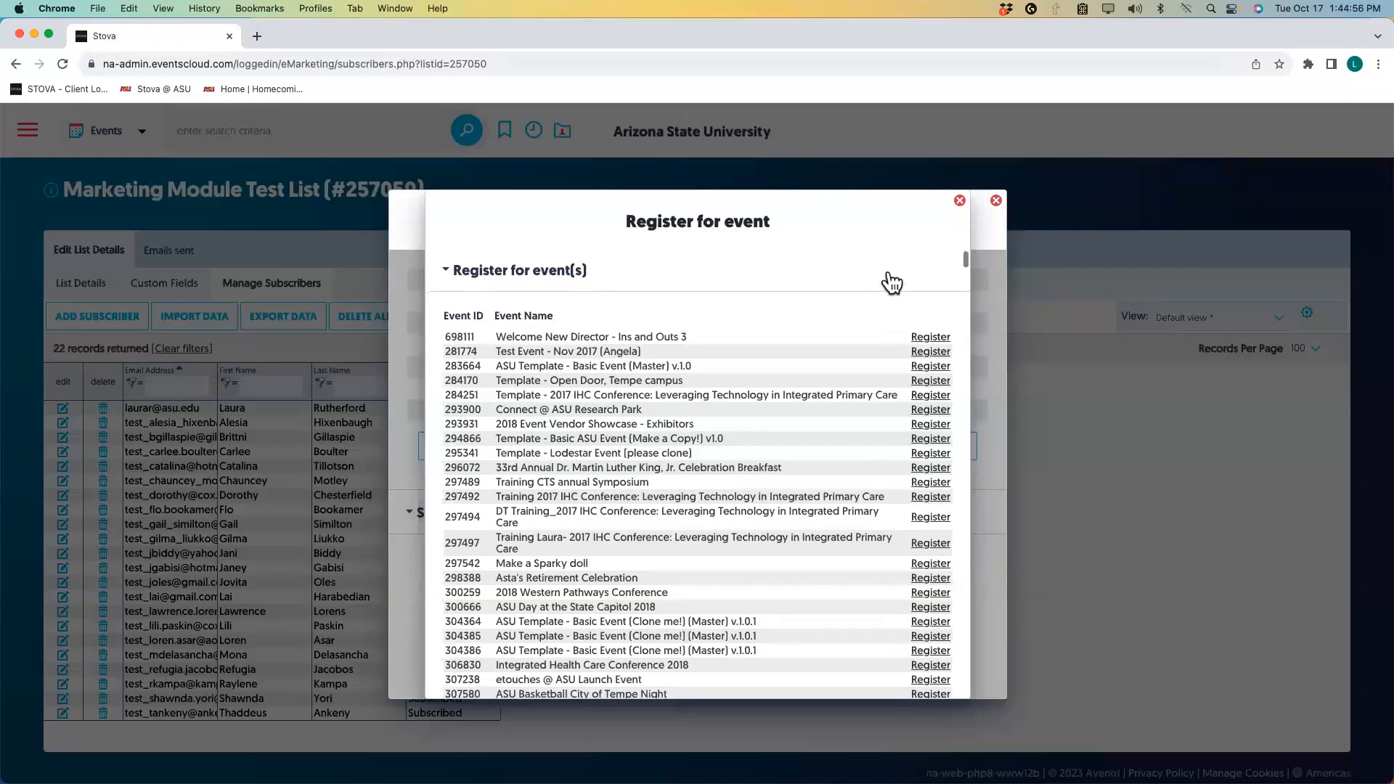
{"action": "left_click", "coordinate": [960, 202]}
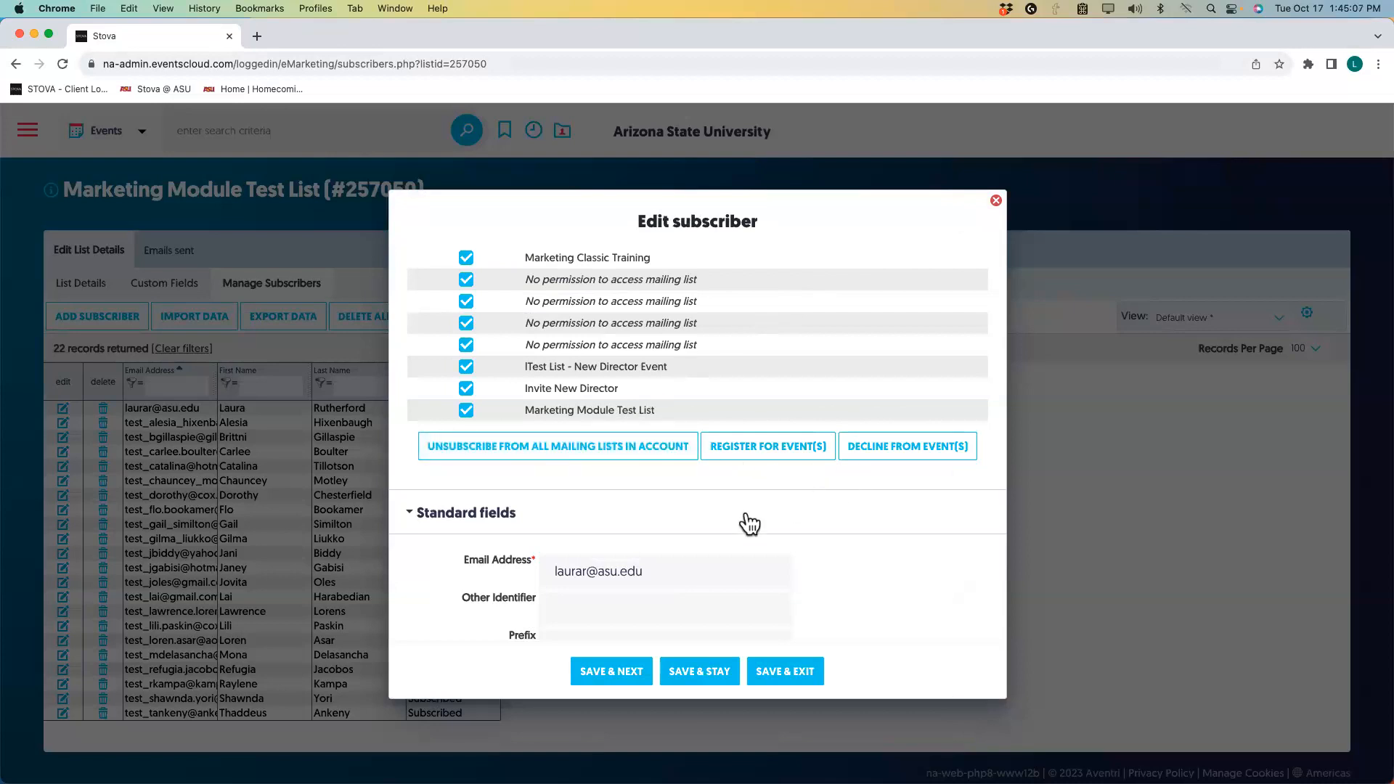
Scroll through the subscriber's Standard fields and close the Edit subscriber window.
{"action": "scroll", "coordinate": [748, 522], "scroll_direction": "down", "scroll_amount": 5}
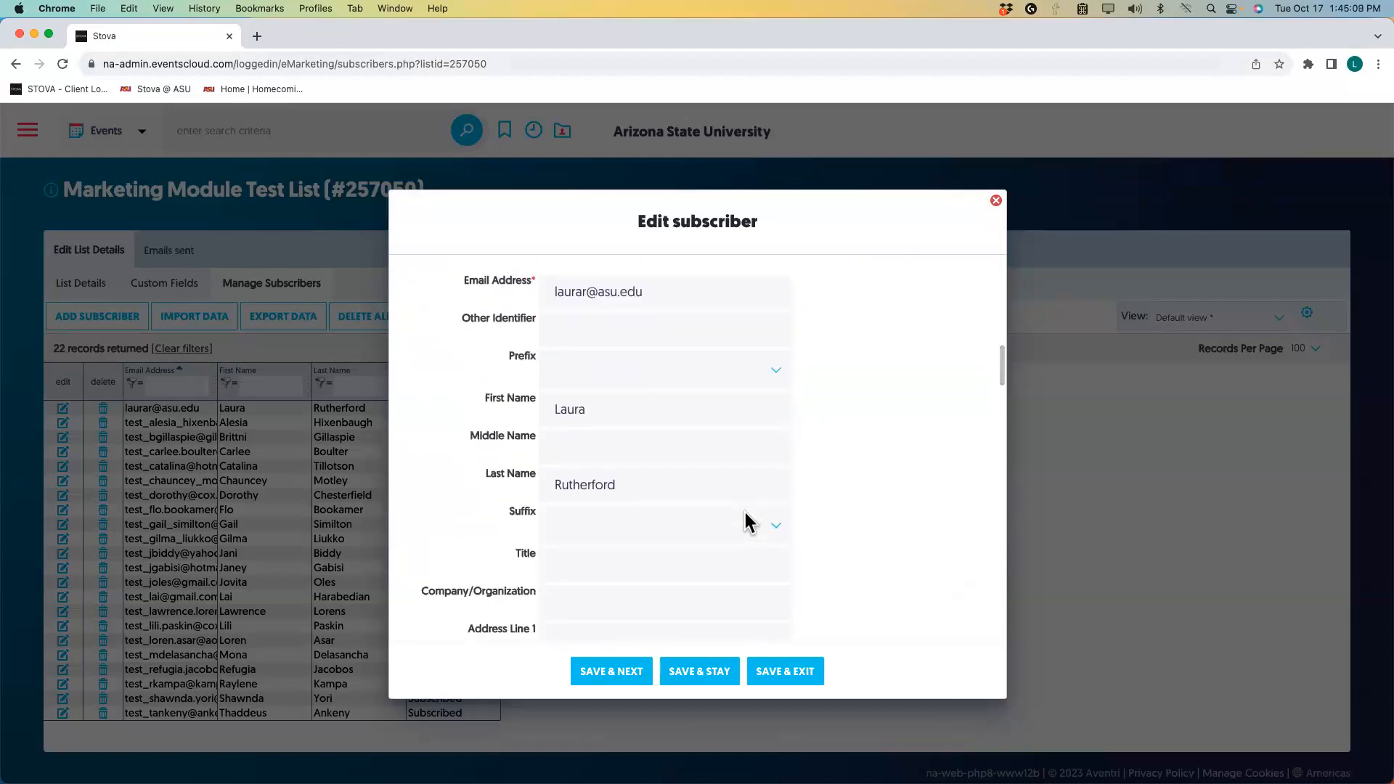
{"action": "scroll", "coordinate": [745, 521], "scroll_direction": "up", "scroll_amount": 3}
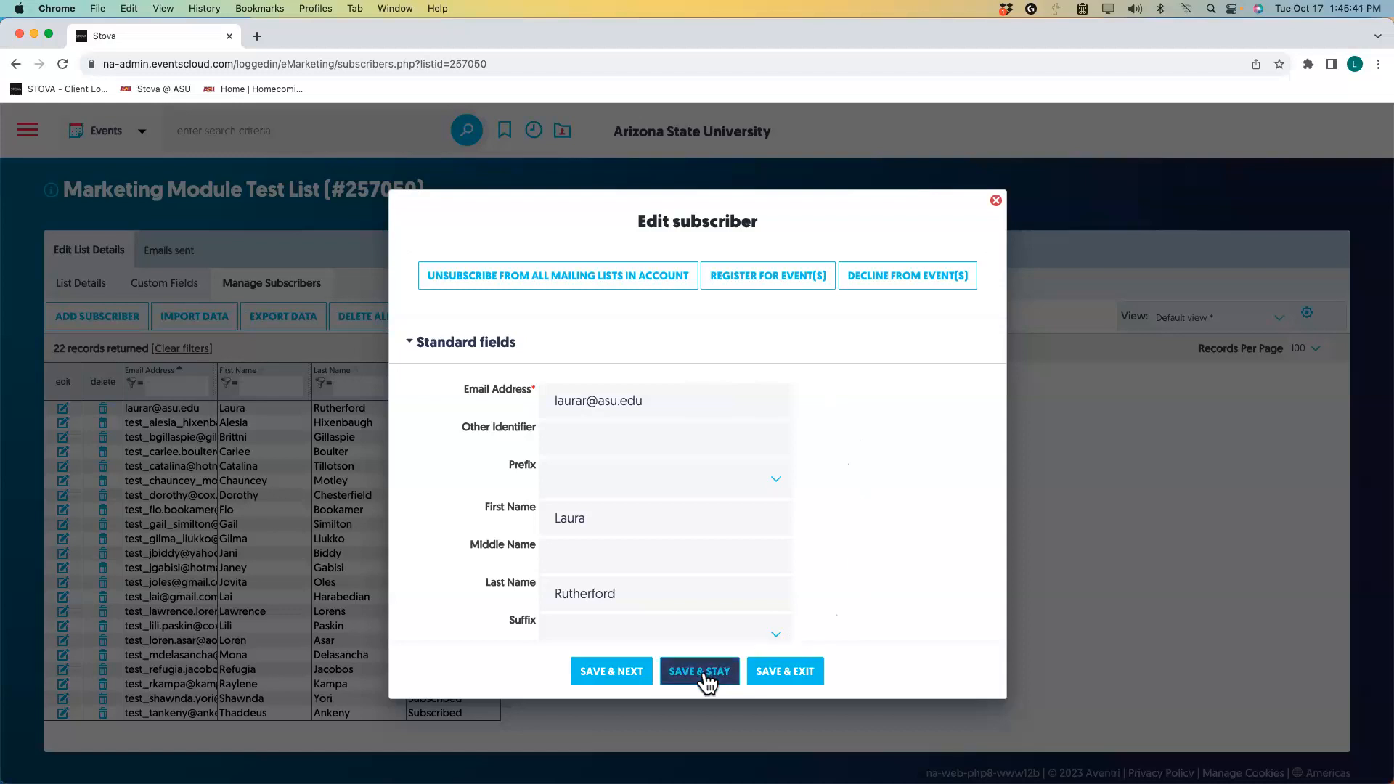
{"action": "left_click", "coordinate": [996, 201]}
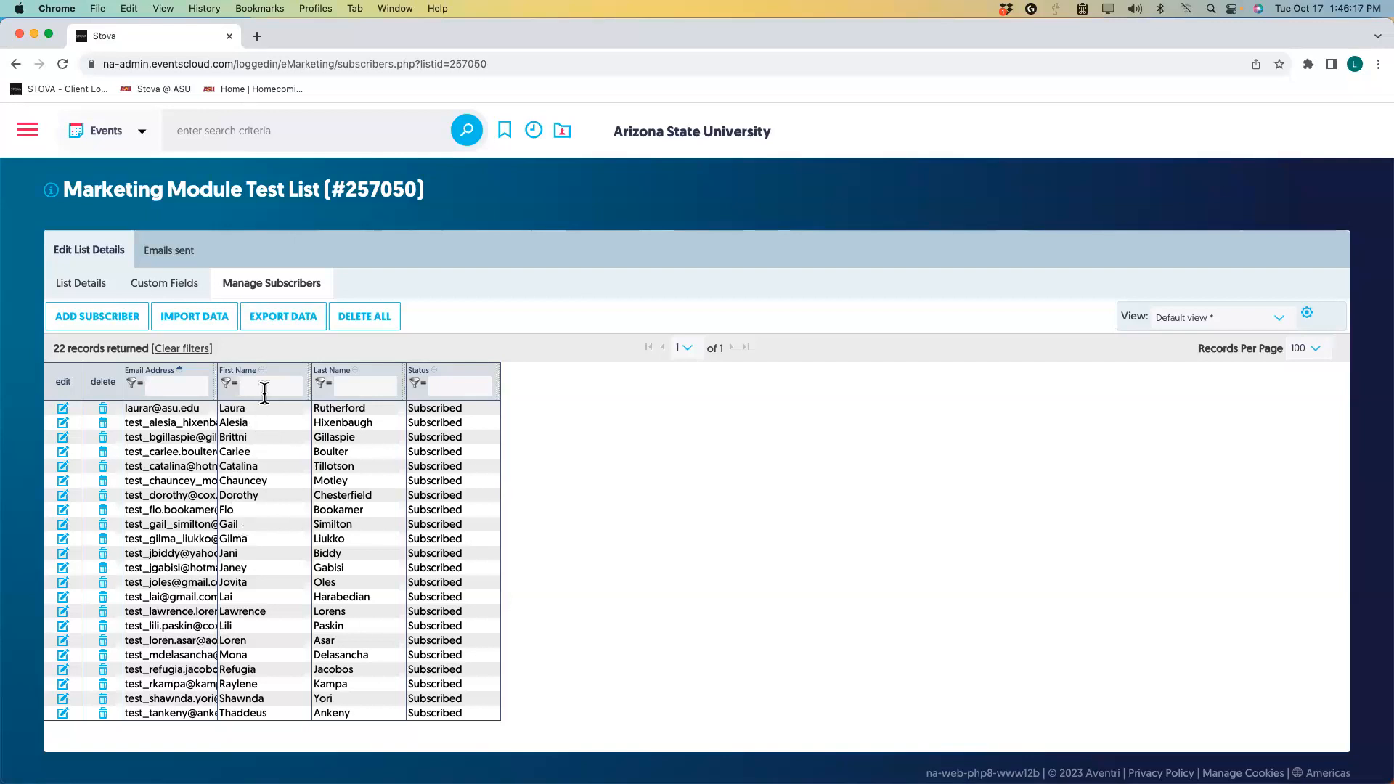
Export the Marketing Module Test List subscribers as Excel (.xlsx) and open the downloaded file.
{"action": "left_click", "coordinate": [293, 319]}
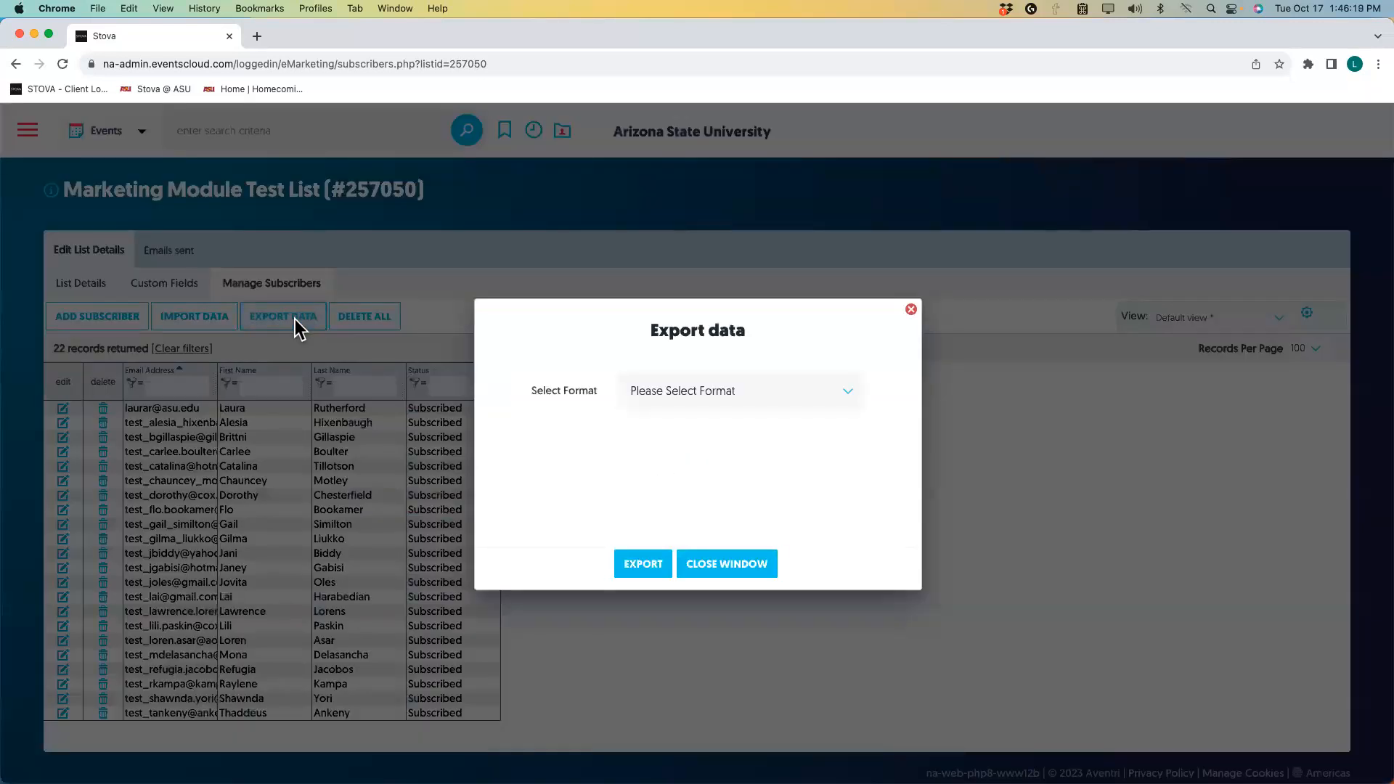
{"action": "left_click", "coordinate": [843, 399]}
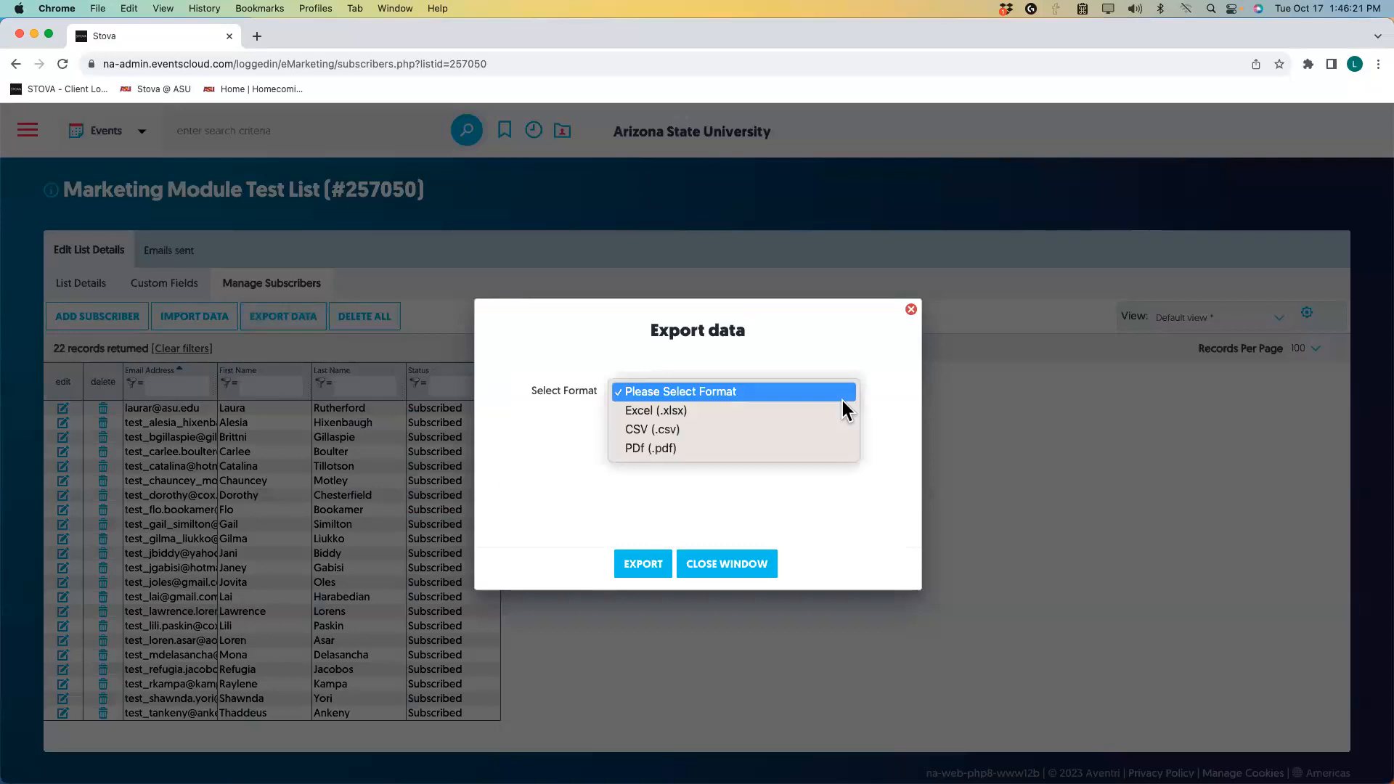
{"action": "left_click", "coordinate": [745, 410]}
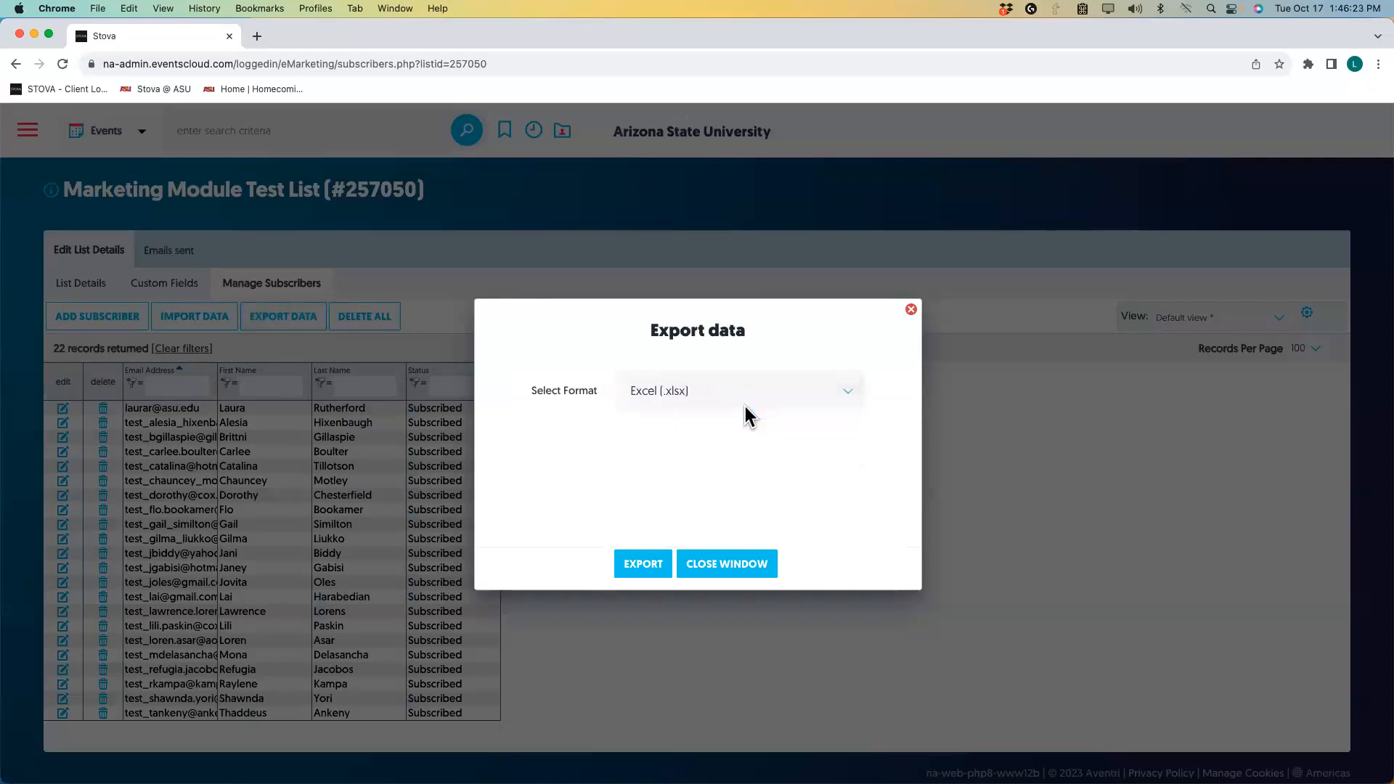
{"action": "left_click", "coordinate": [644, 564]}
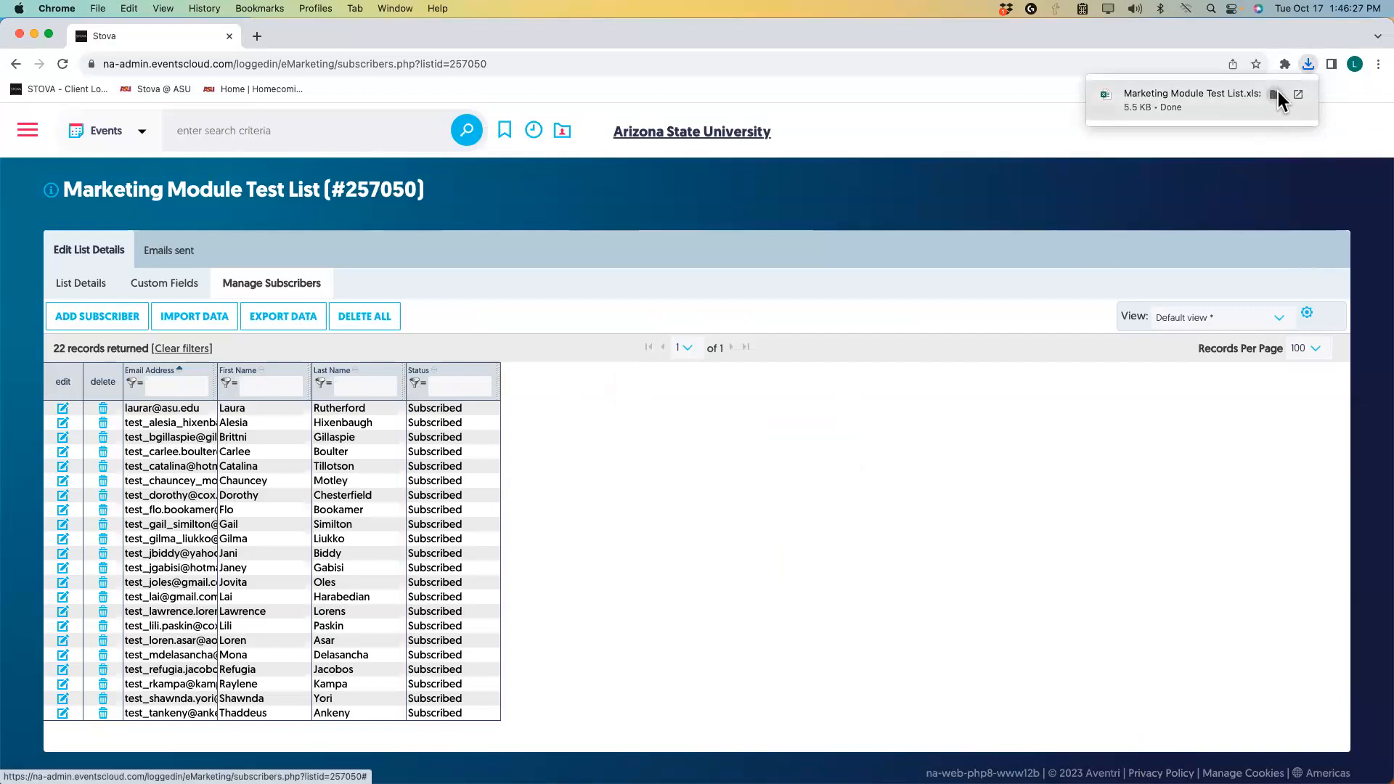
{"action": "left_click", "coordinate": [1299, 94]}
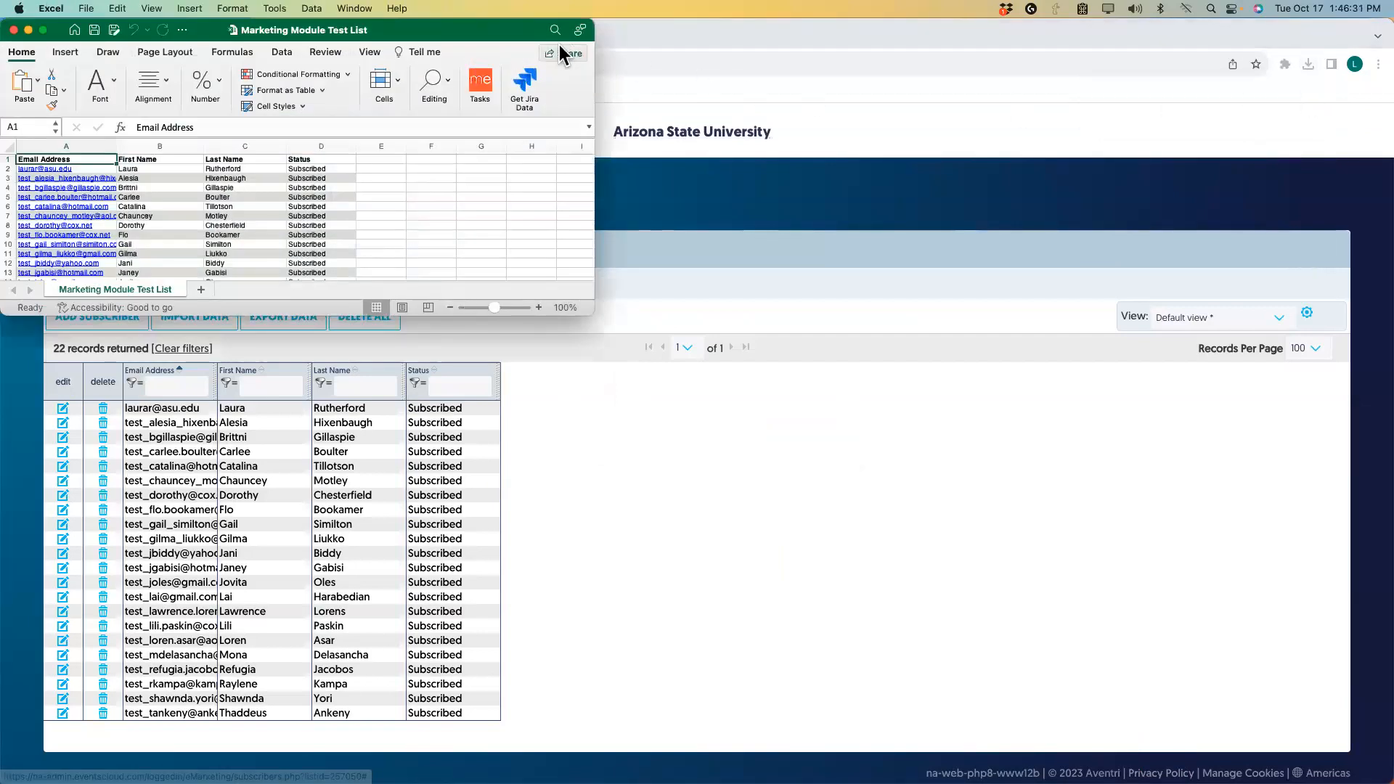
Centre the Excel window, review the exported subscriber rows and columns, then close the spreadsheet.
{"action": "left_click_drag", "start_coordinate": [506, 60], "coordinate": [778, 262]}
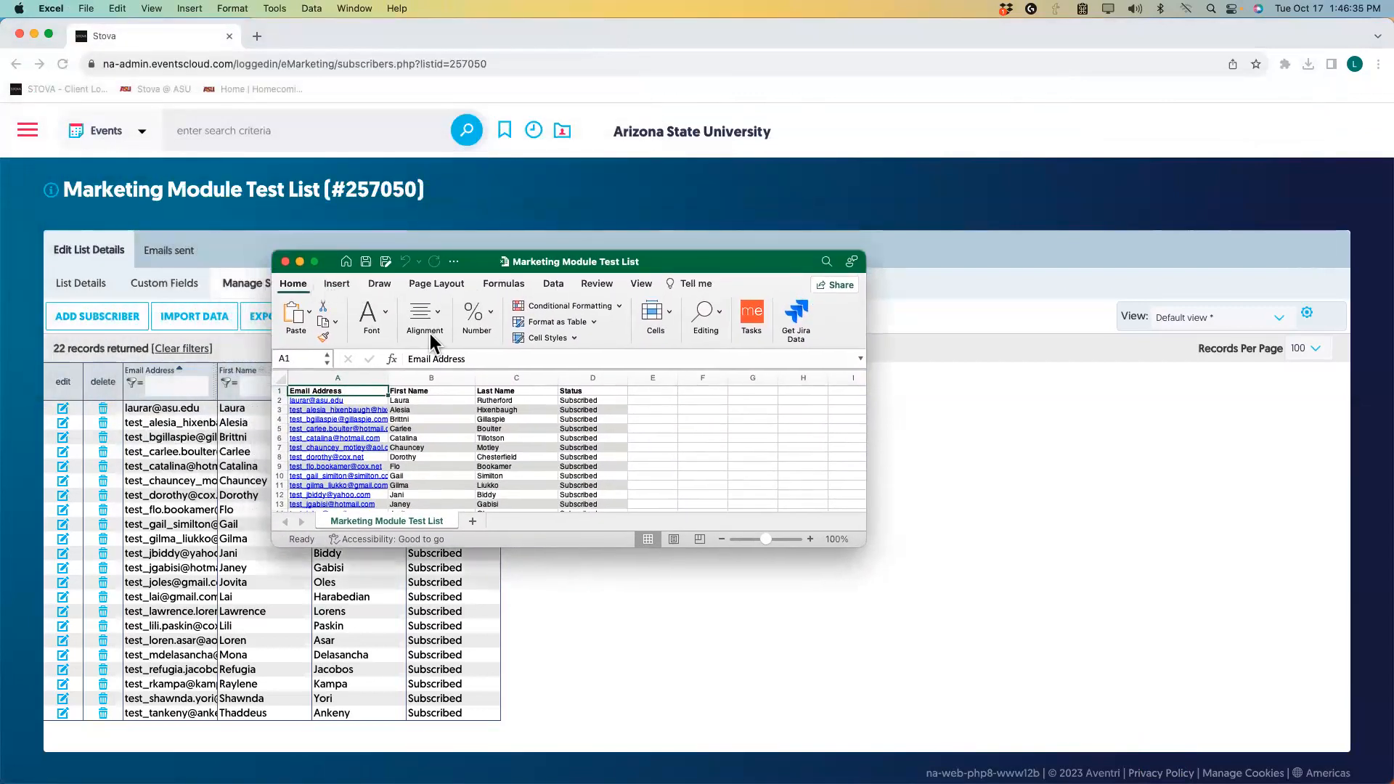
{"action": "scroll", "coordinate": [537, 420], "scroll_direction": "down", "scroll_amount": 5}
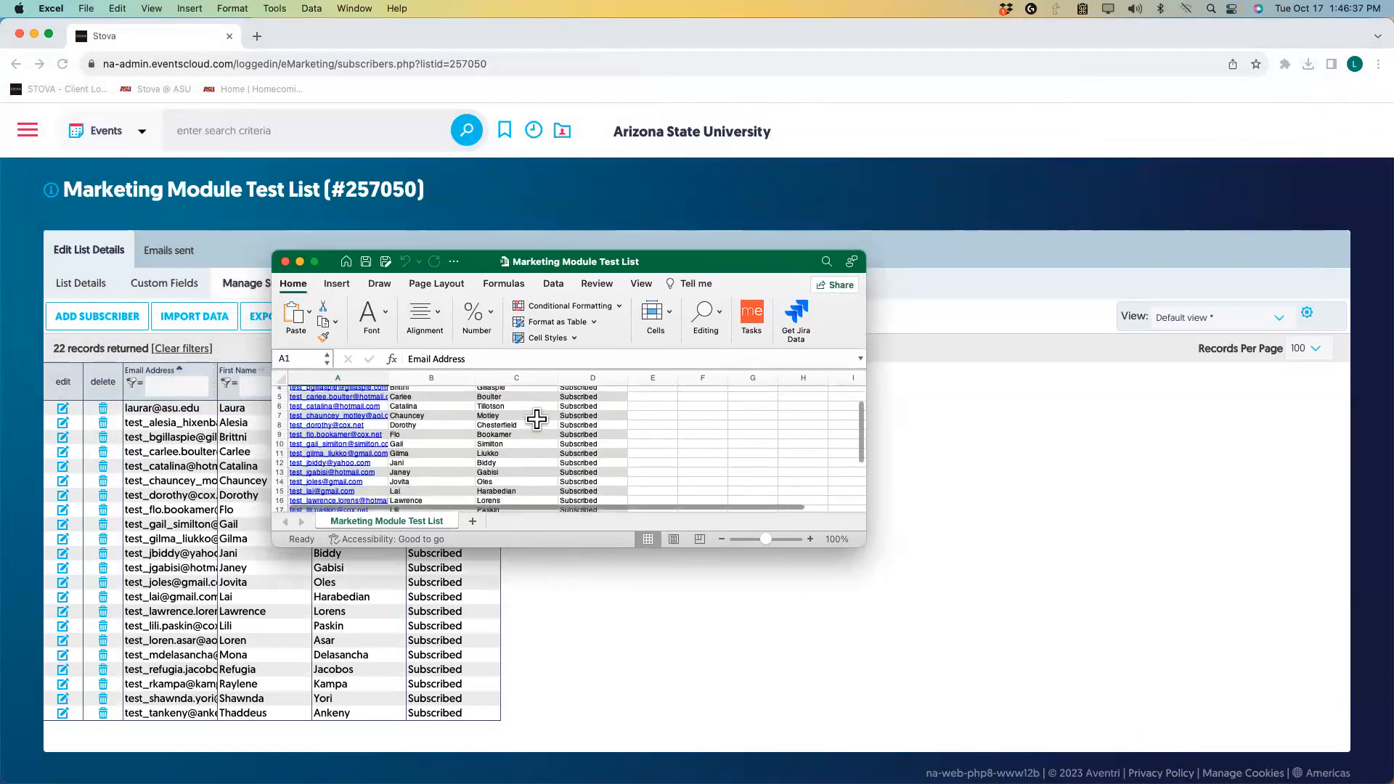
{"action": "scroll", "coordinate": [536, 419], "scroll_direction": "up", "scroll_amount": 5}
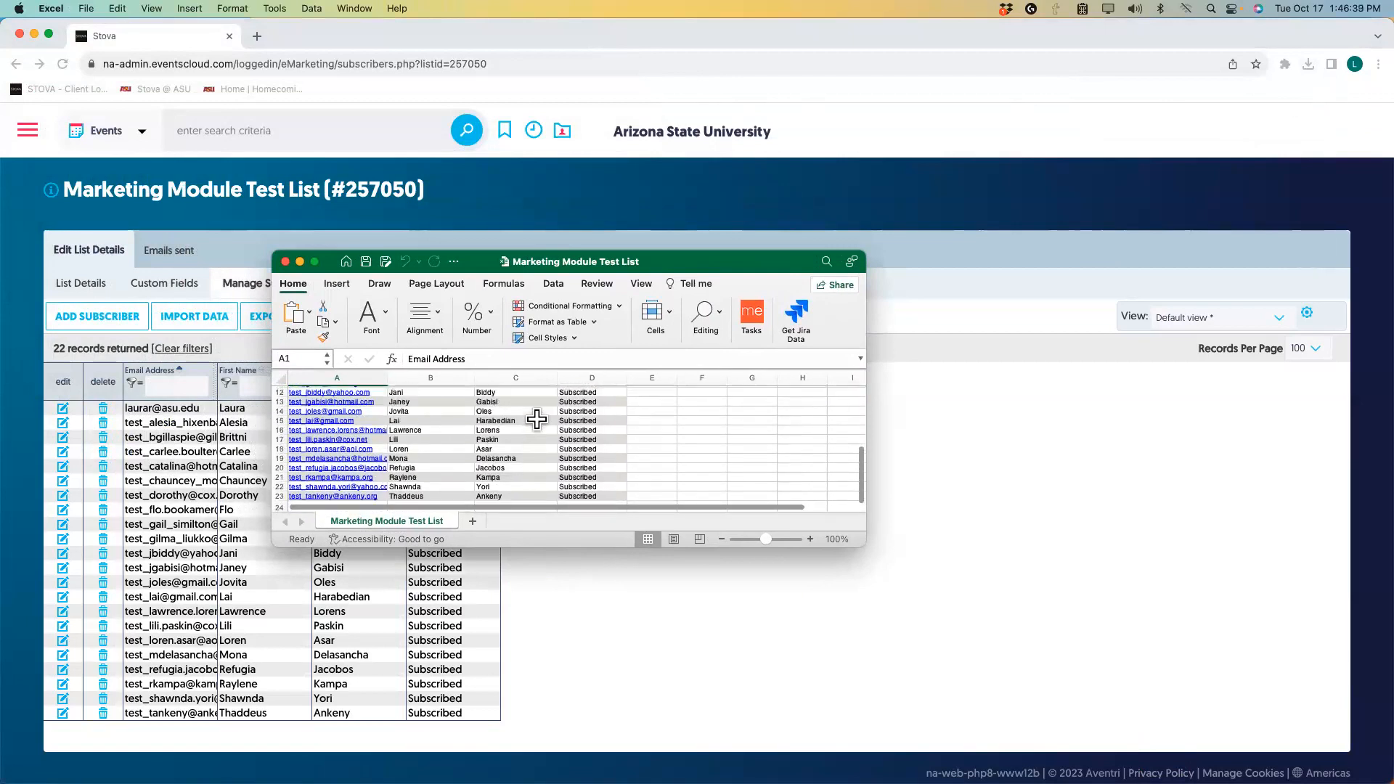
{"action": "scroll", "coordinate": [536, 420], "scroll_direction": "right", "scroll_amount": 1}
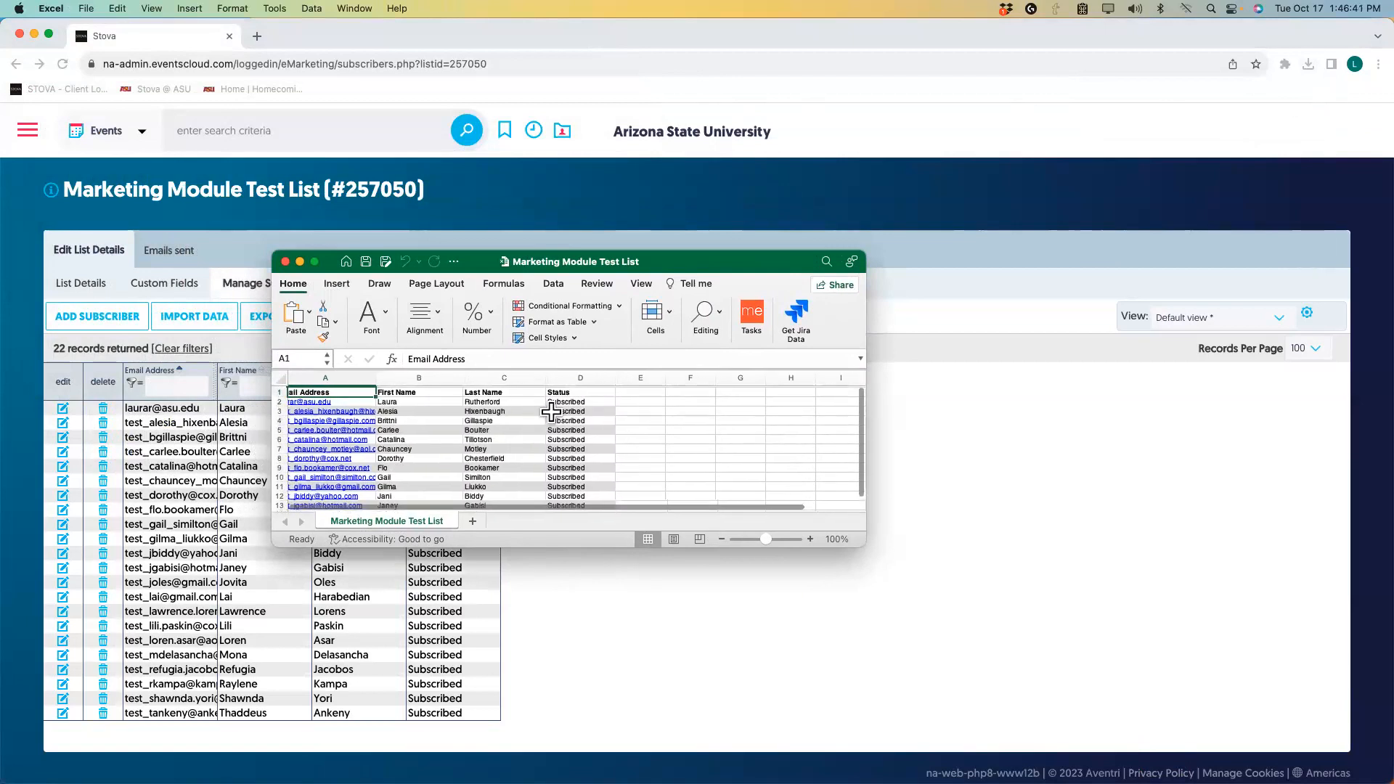
{"action": "left_click", "coordinate": [284, 260]}
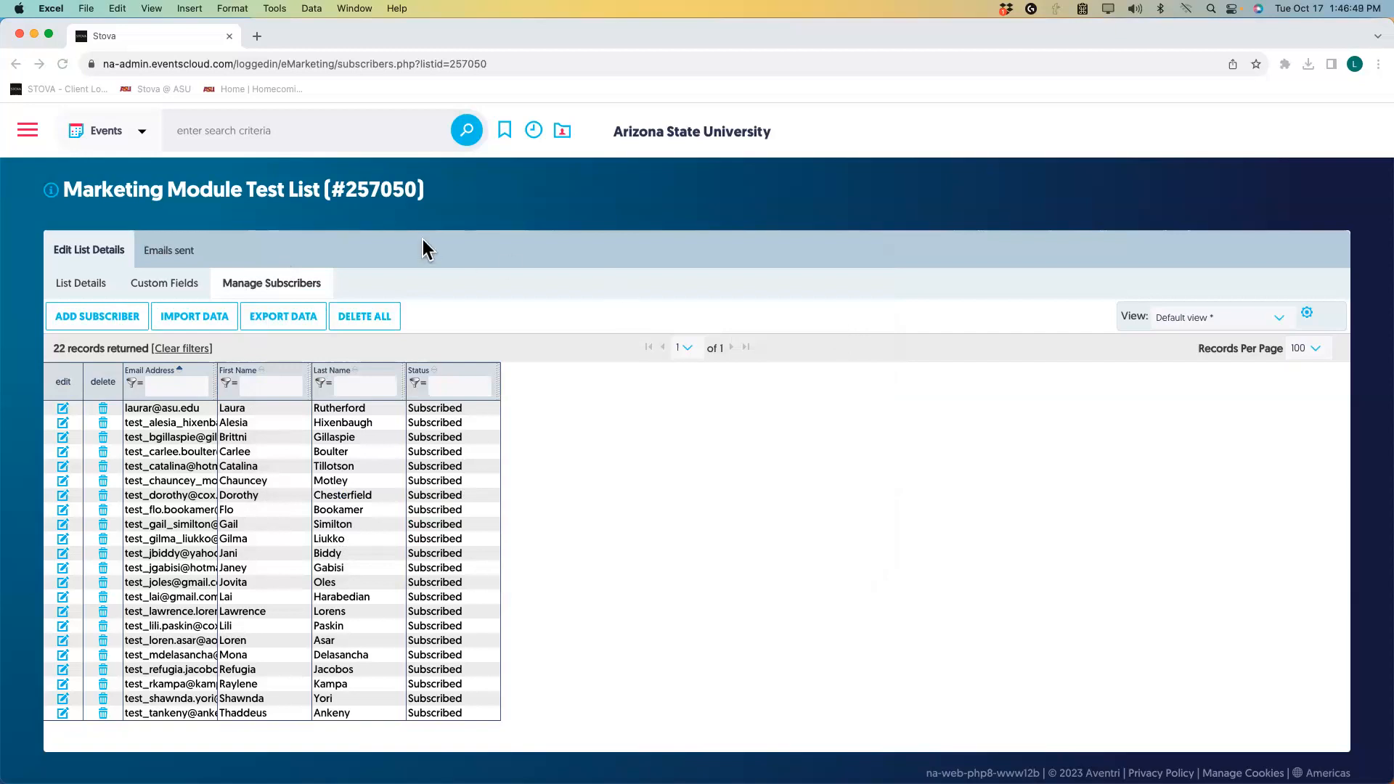
Go to the Marketing View all emails (beta) page through the navigation menu.
{"action": "left_click", "coordinate": [31, 138]}
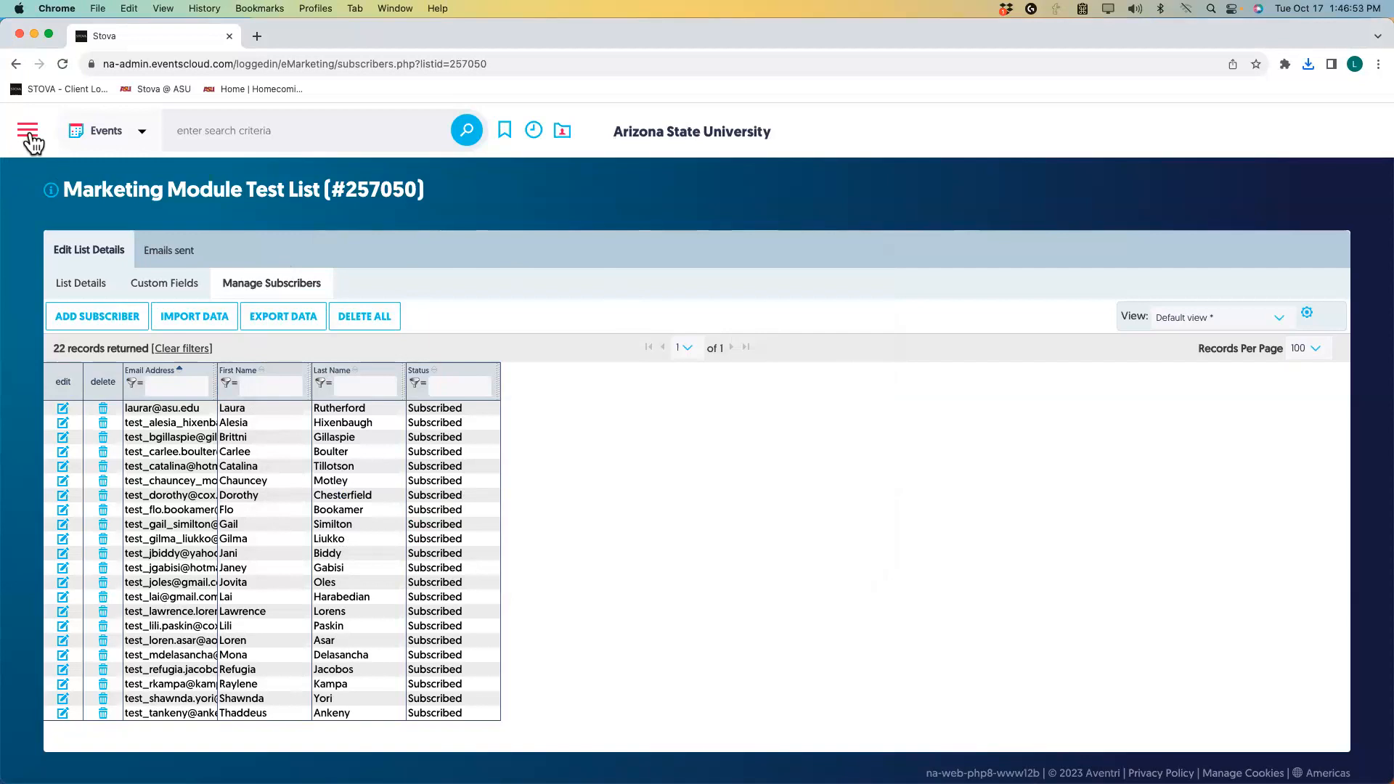
{"action": "left_click", "coordinate": [32, 140]}
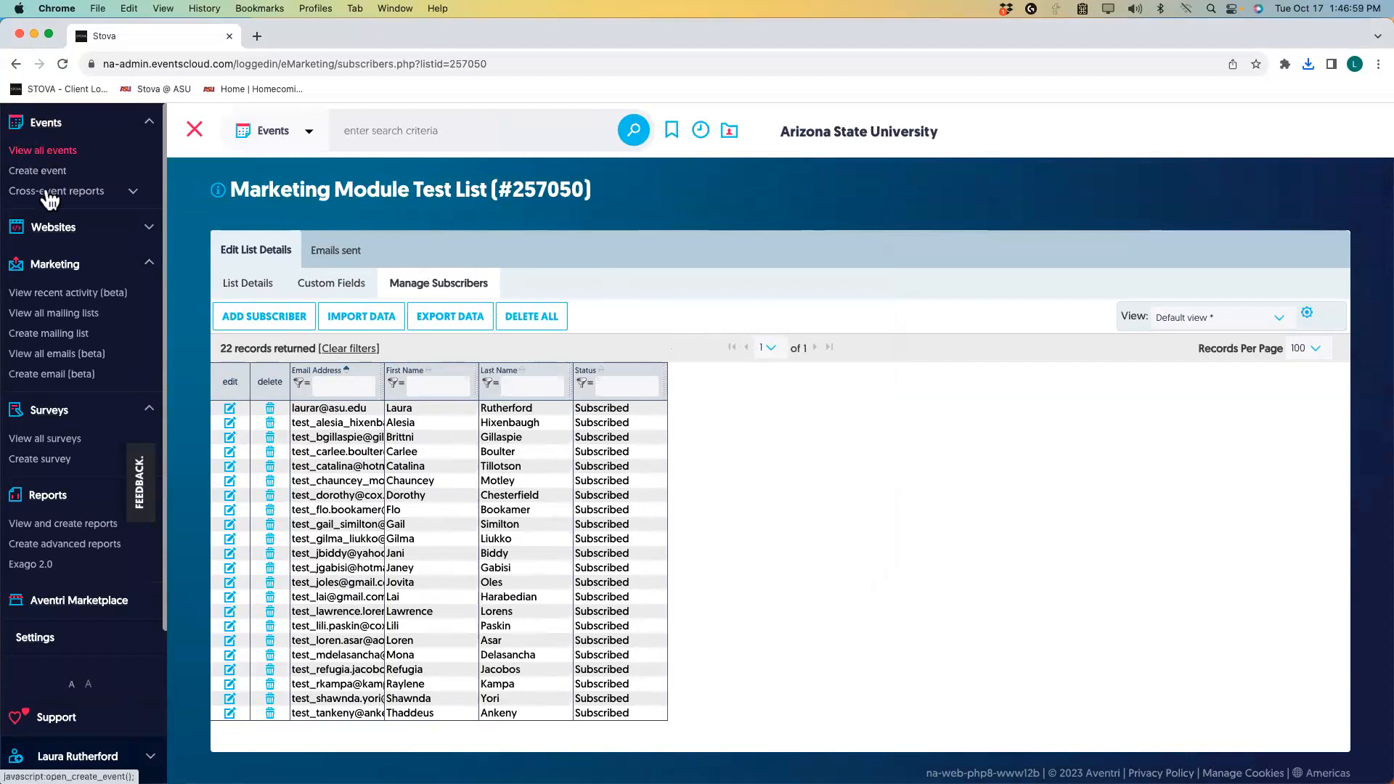
{"action": "scroll", "coordinate": [48, 267], "scroll_direction": "down", "scroll_amount": 1}
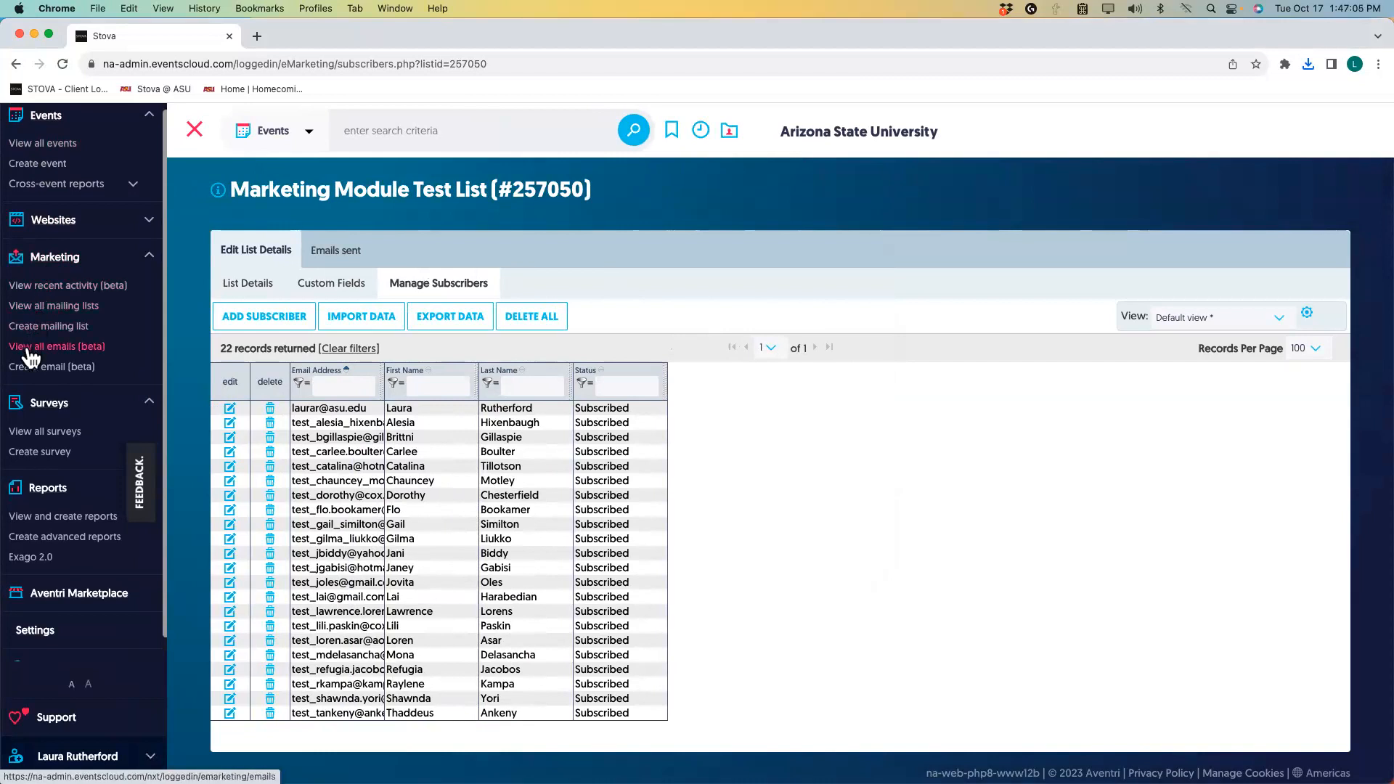
{"action": "left_click", "coordinate": [29, 353]}
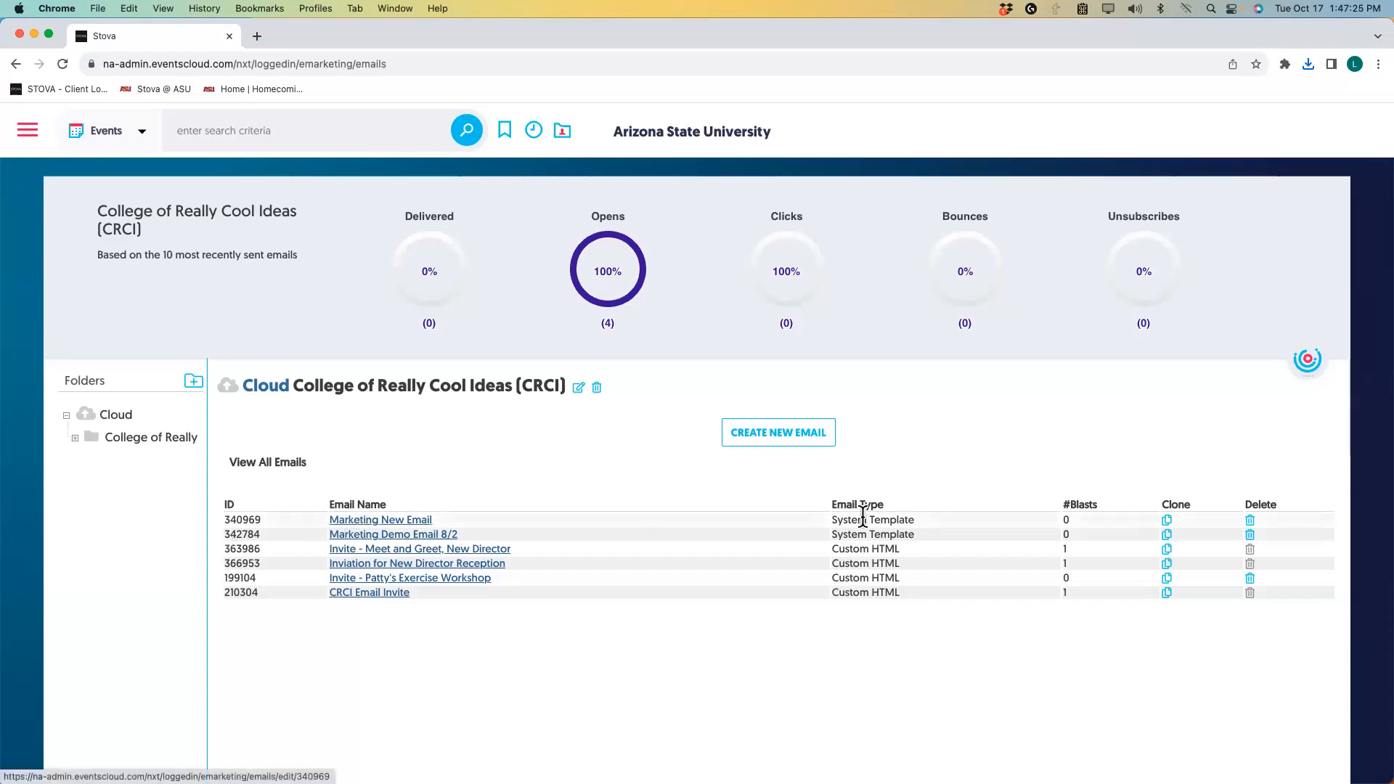
Clone Marketing New Email and rename the copy 'Invite to New Director Reception'.
{"action": "left_click", "coordinate": [1168, 522]}
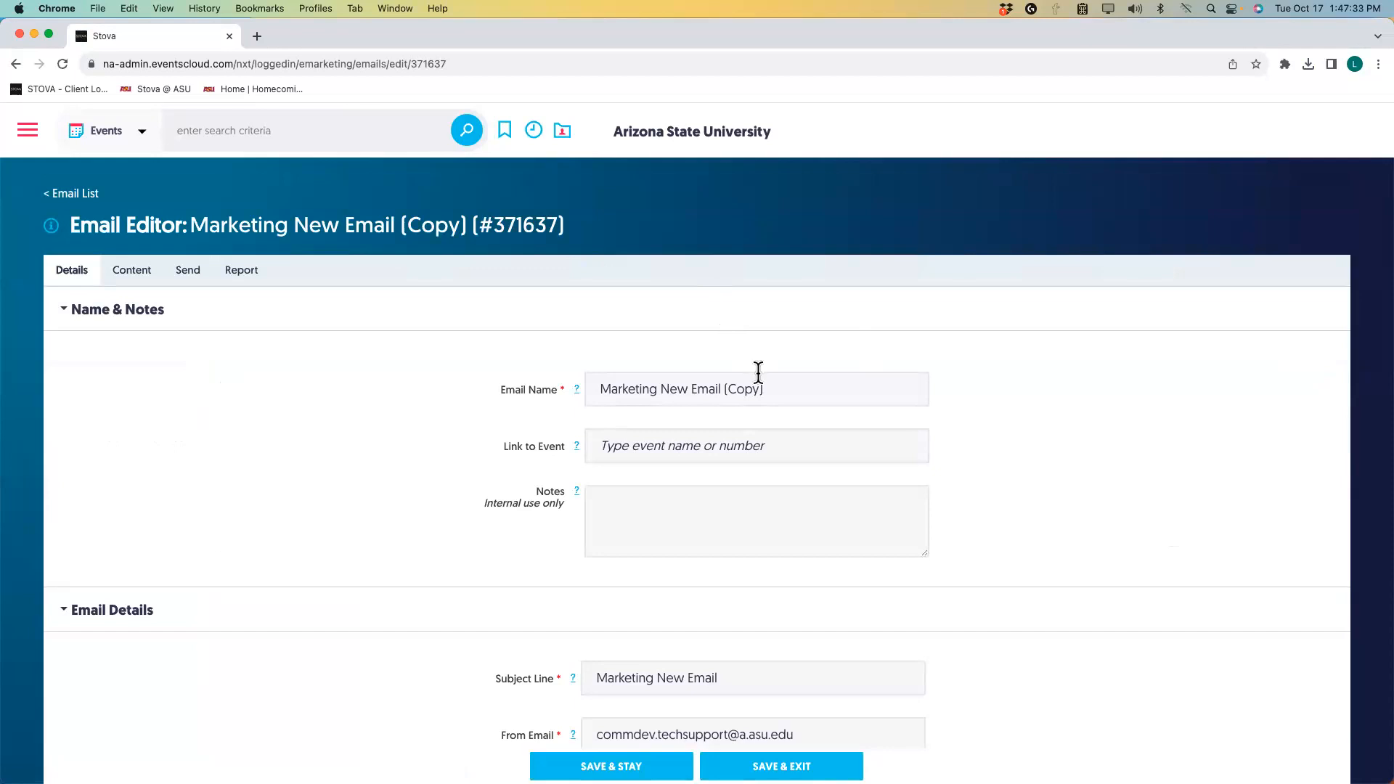
{"action": "left_click_drag", "start_coordinate": [764, 388], "coordinate": [575, 381]}
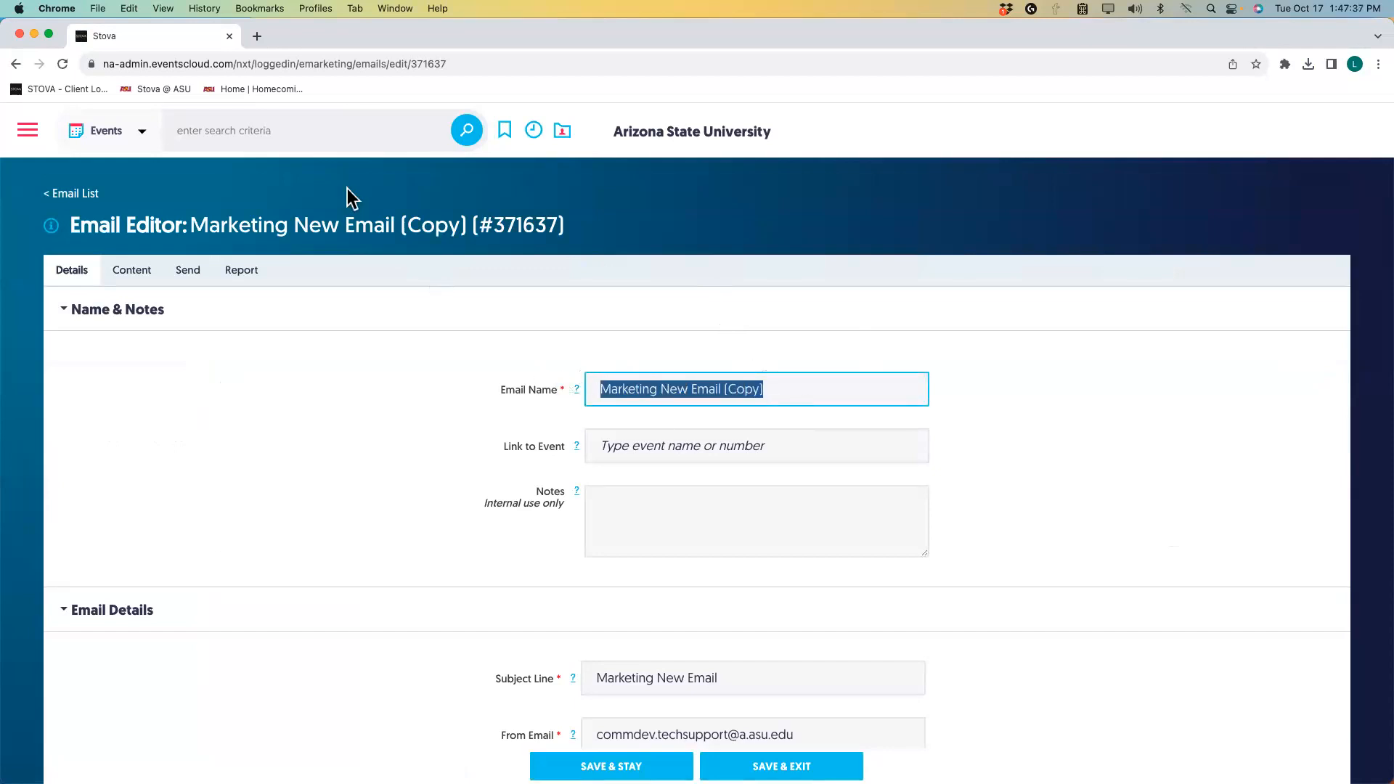
{"action": "type", "text": "In"}
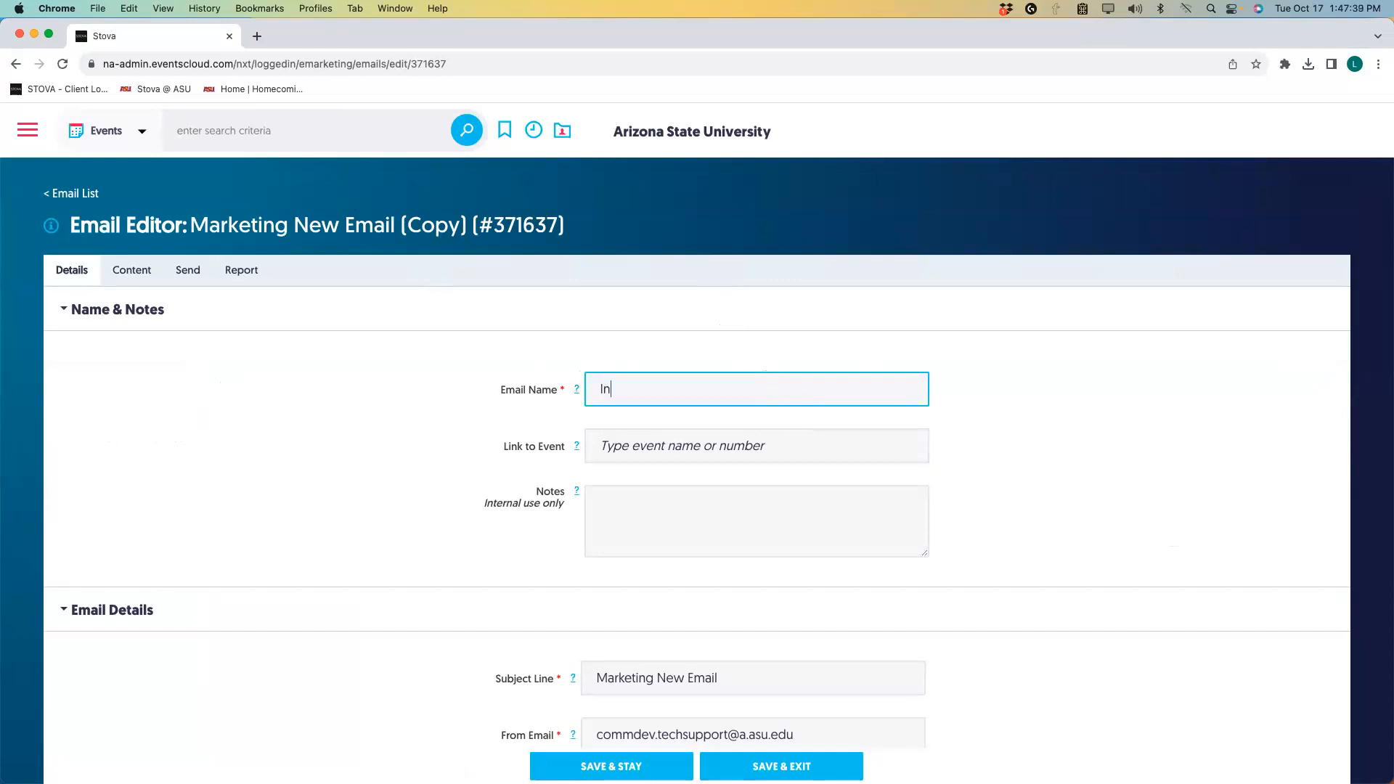
{"action": "type", "text": "vite to New Director Reception"}
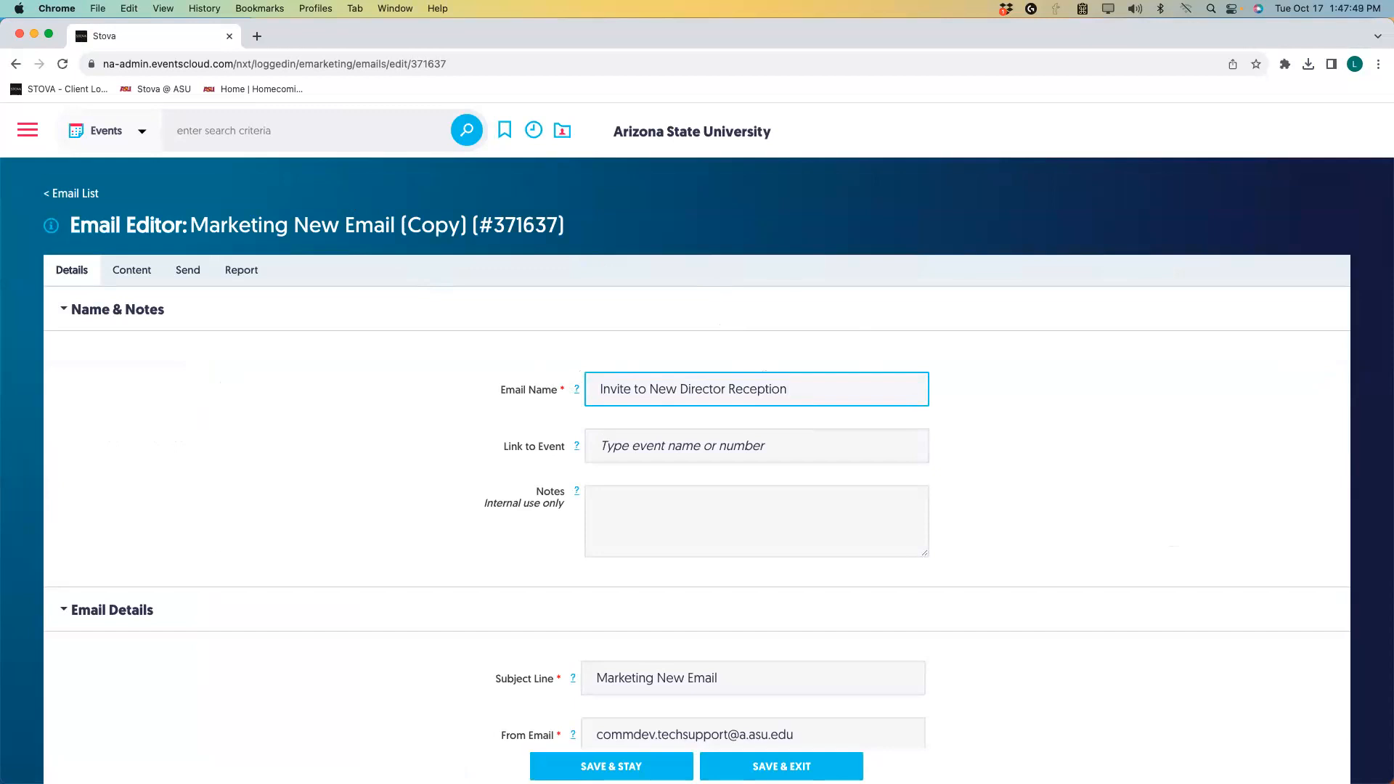
Link the email to the event Welcome New Director - Ins and Outs 3.
{"action": "left_click", "coordinate": [673, 453]}
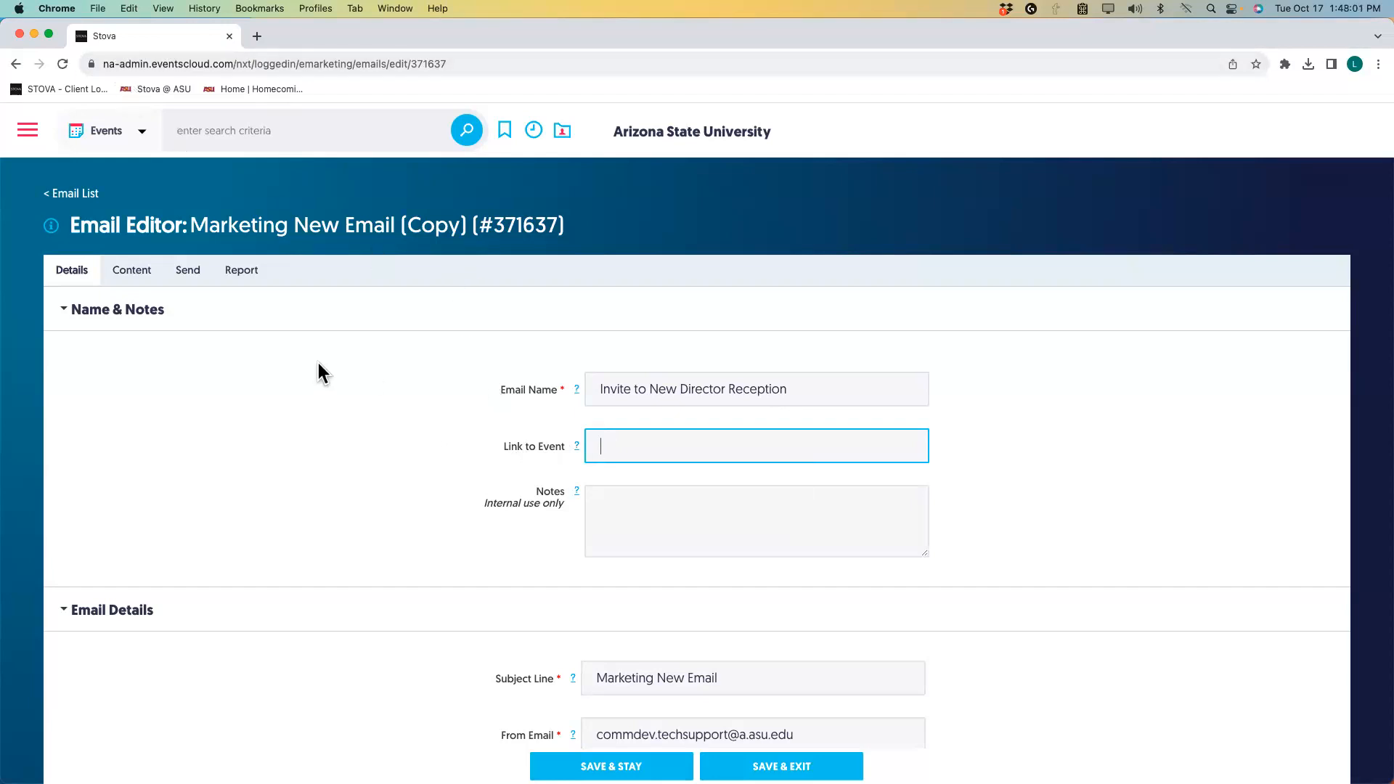
{"action": "type", "text": "New Director"}
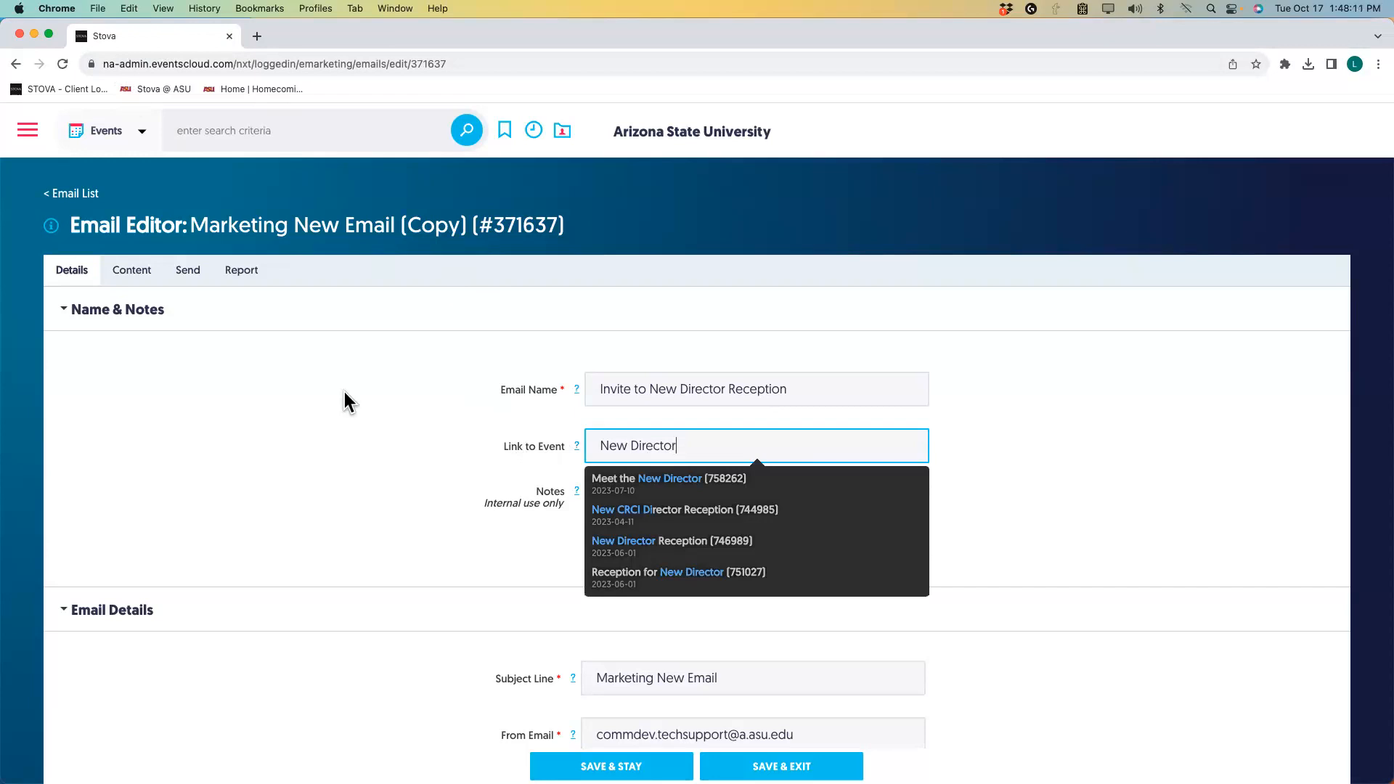
{"action": "type", "text": "ins and "}
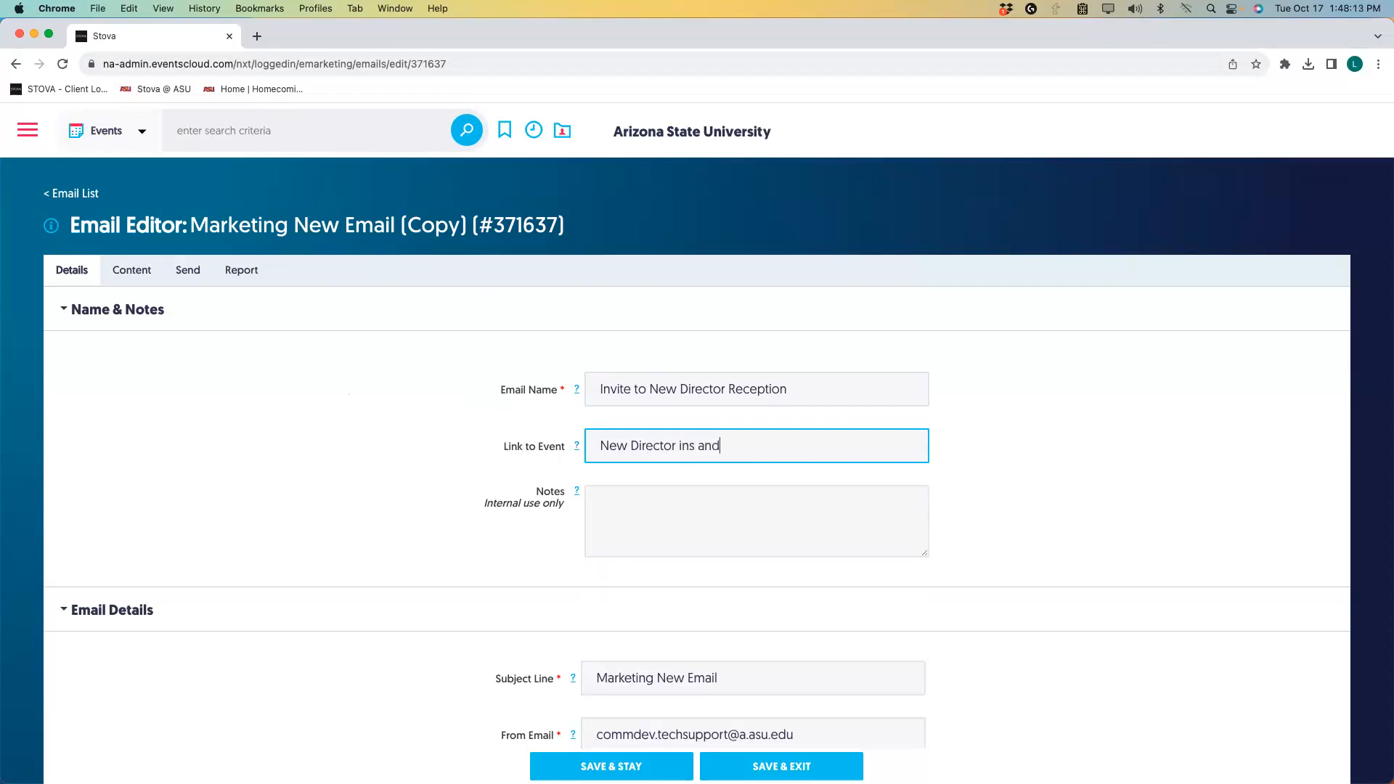
{"action": "type", "text": "outs"}
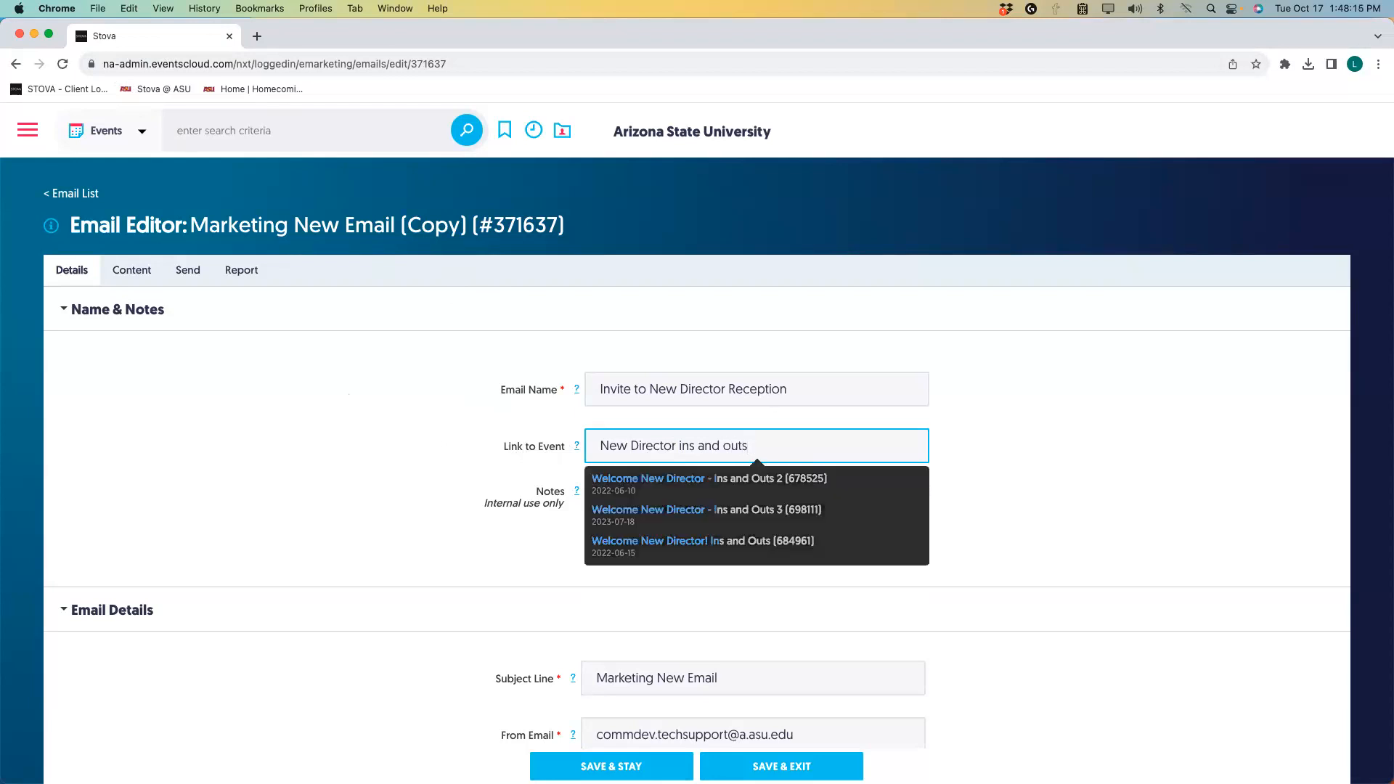
{"action": "left_click", "coordinate": [632, 514]}
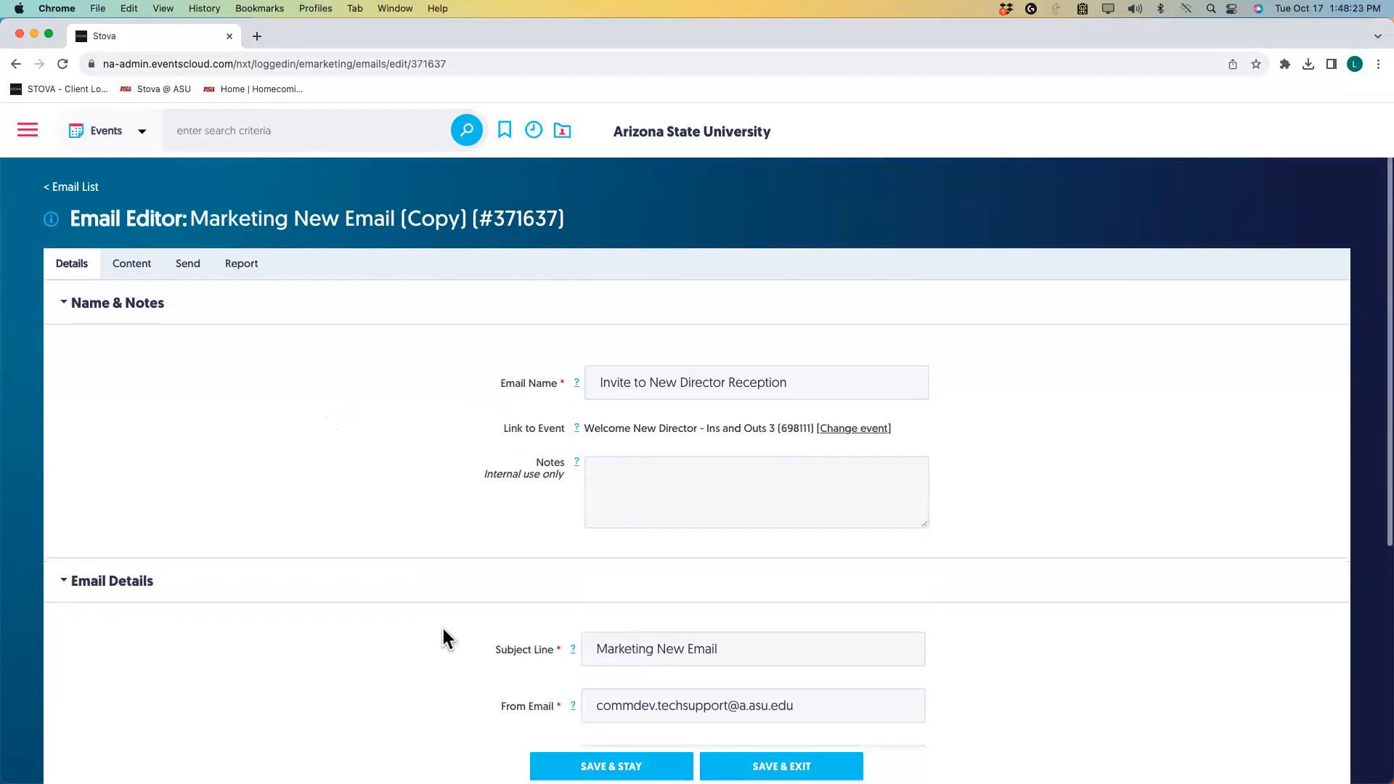
Set the subject line to 'You are Invited! New Director Reception', correcting the 'DIrector' typo.
{"action": "scroll", "coordinate": [456, 655], "scroll_direction": "down", "scroll_amount": 3}
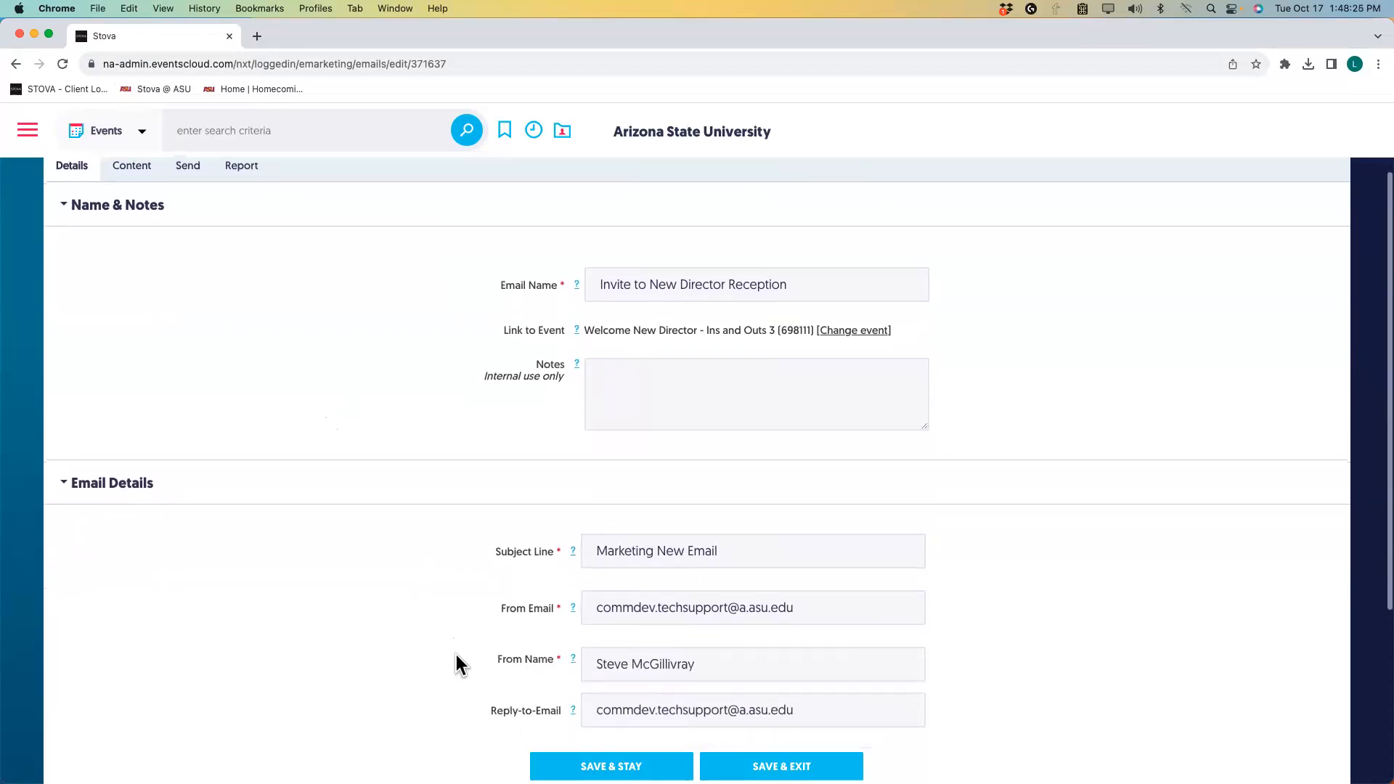
{"action": "scroll", "coordinate": [457, 655], "scroll_direction": "down", "scroll_amount": 2}
{"action": "left_click_drag", "start_coordinate": [735, 468], "coordinate": [537, 457]}
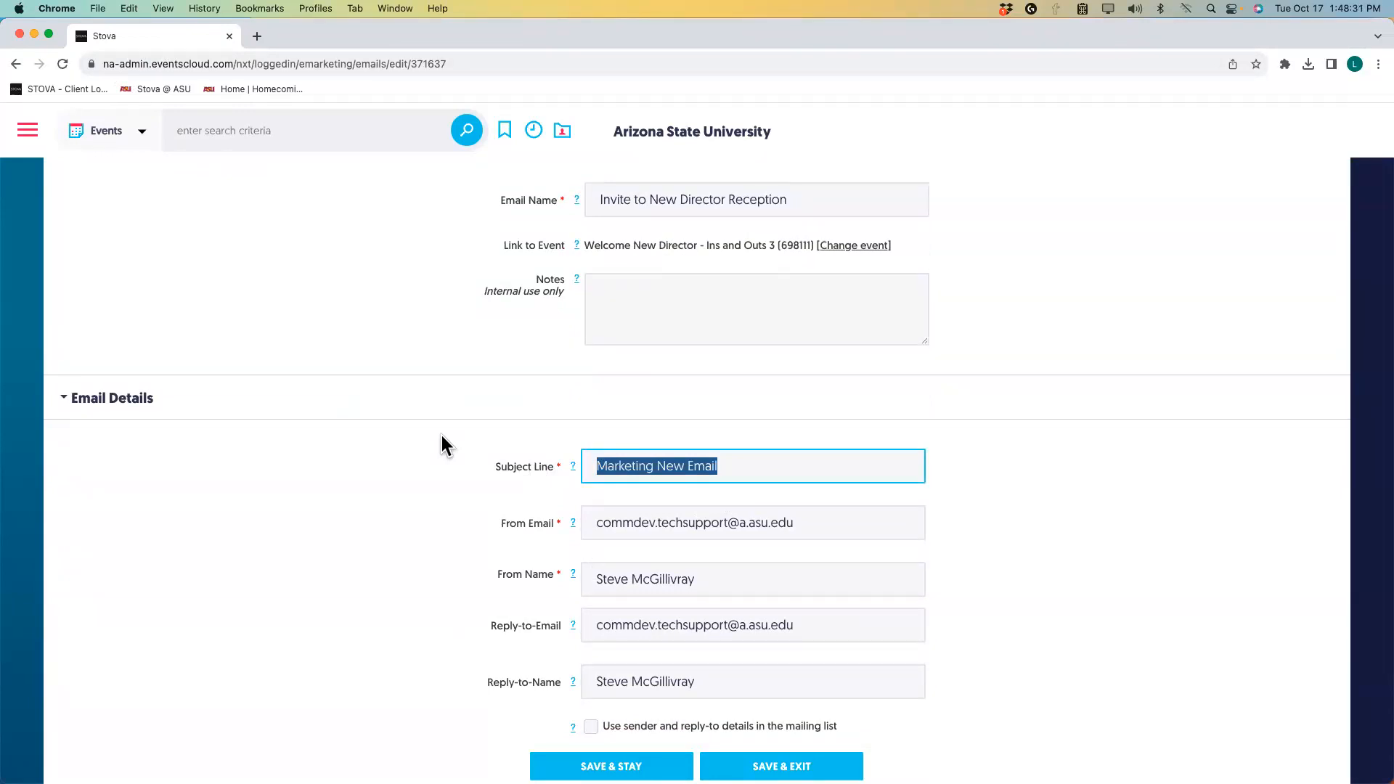
{"action": "type", "text": "Y"}
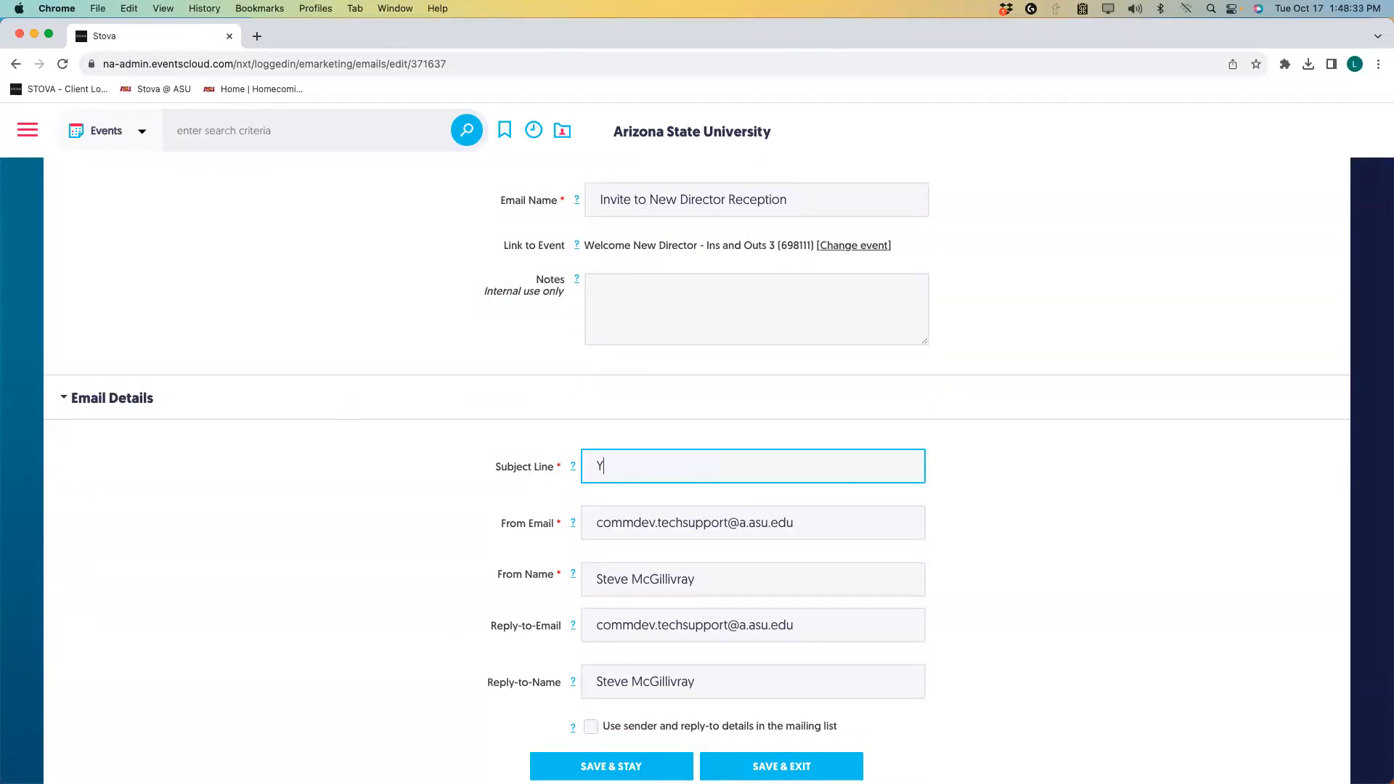
{"action": "type", "text": "ou are Invited!"}
{"action": "type", "text": "New DIrector Rec"}
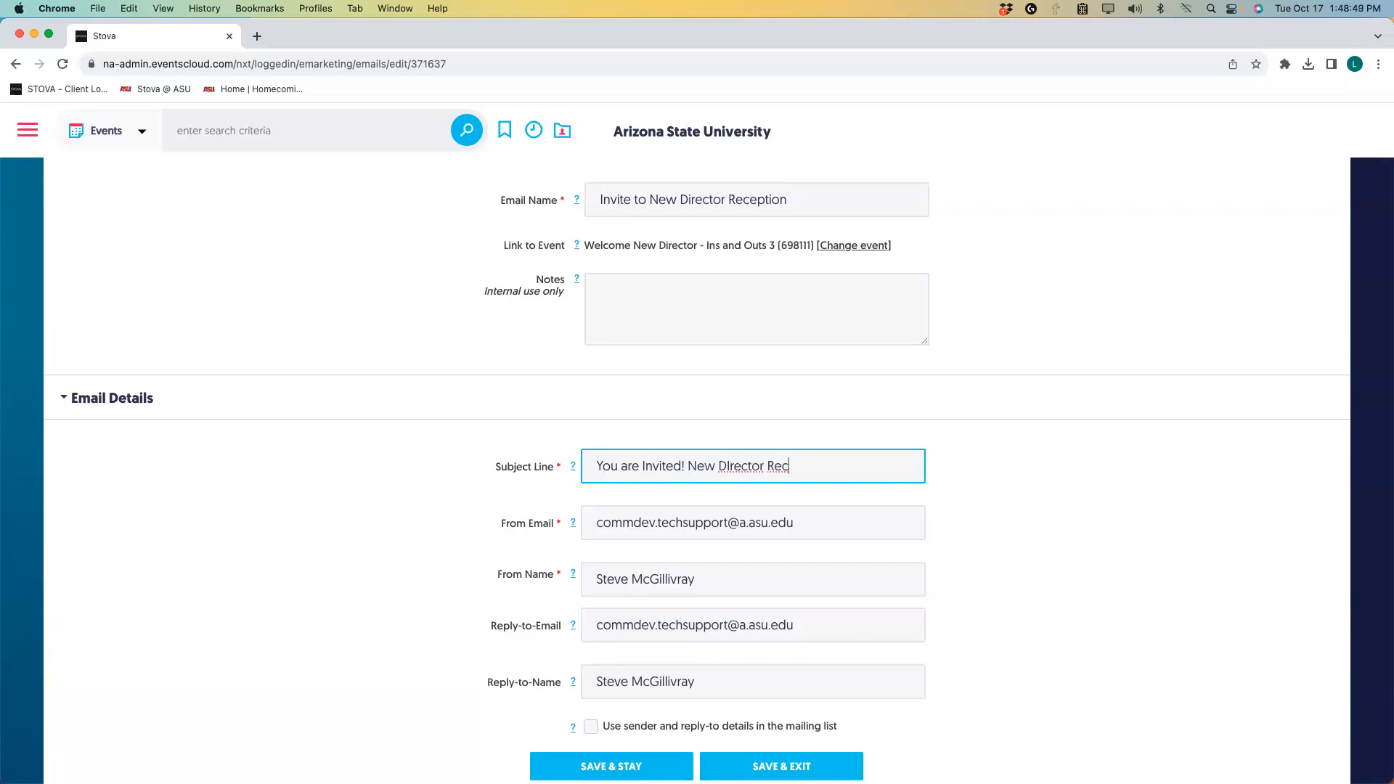
{"action": "type", "text": "eption"}
{"action": "scroll", "coordinate": [466, 419], "scroll_direction": "up", "scroll_amount": 1}
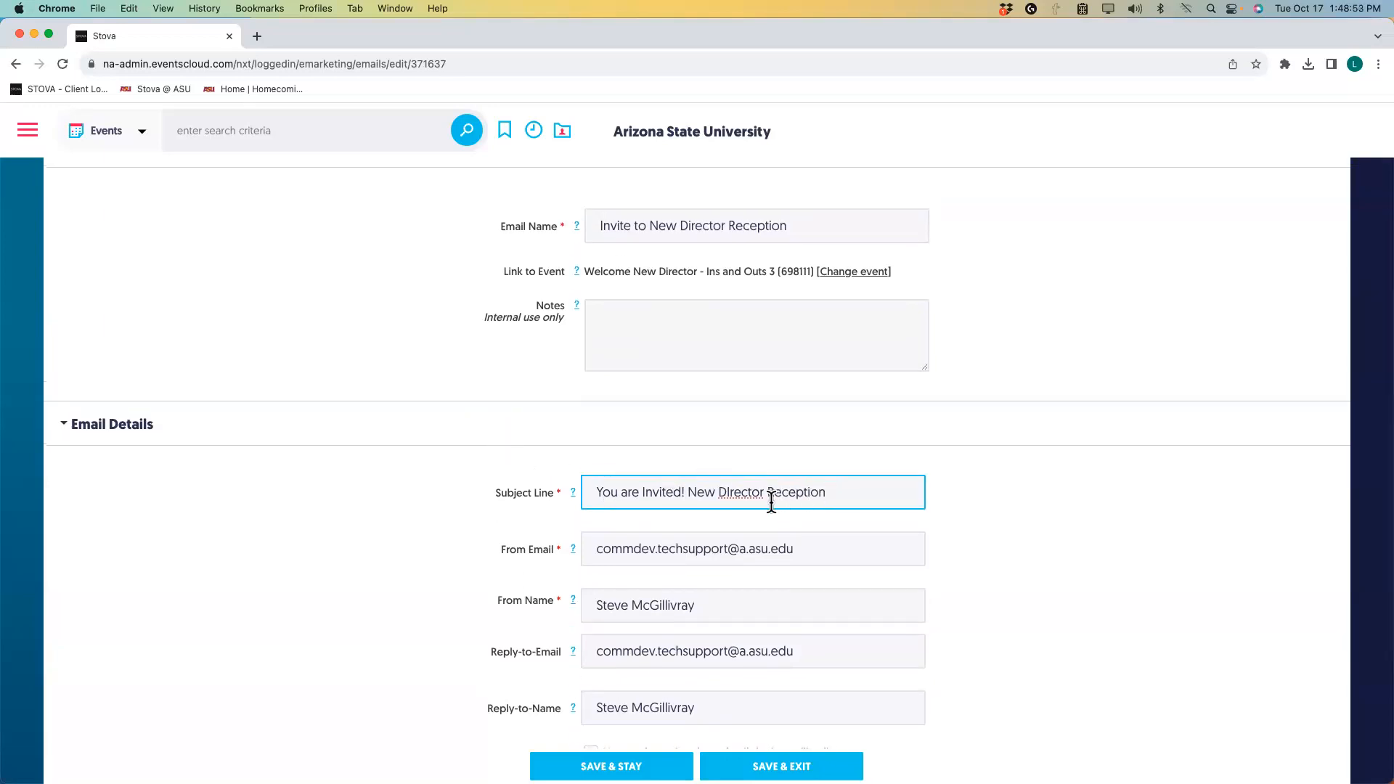
{"action": "double_click", "coordinate": [737, 496]}
{"action": "type", "text": "Director"}
Change the From Email mailbox to CRCI and enter the new sender's full name as From Name.
{"action": "left_click_drag", "start_coordinate": [731, 548], "coordinate": [577, 548]}
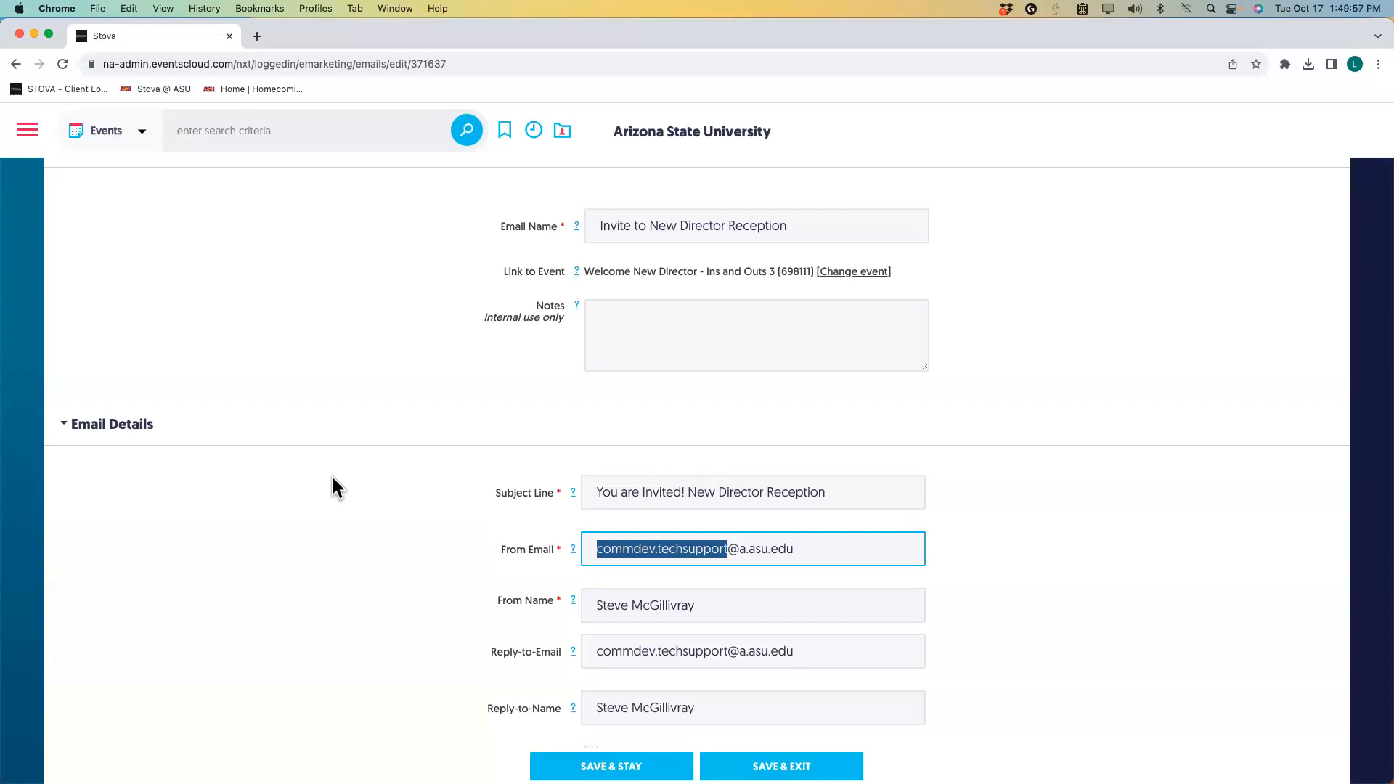
{"action": "type", "text": "CRC"}
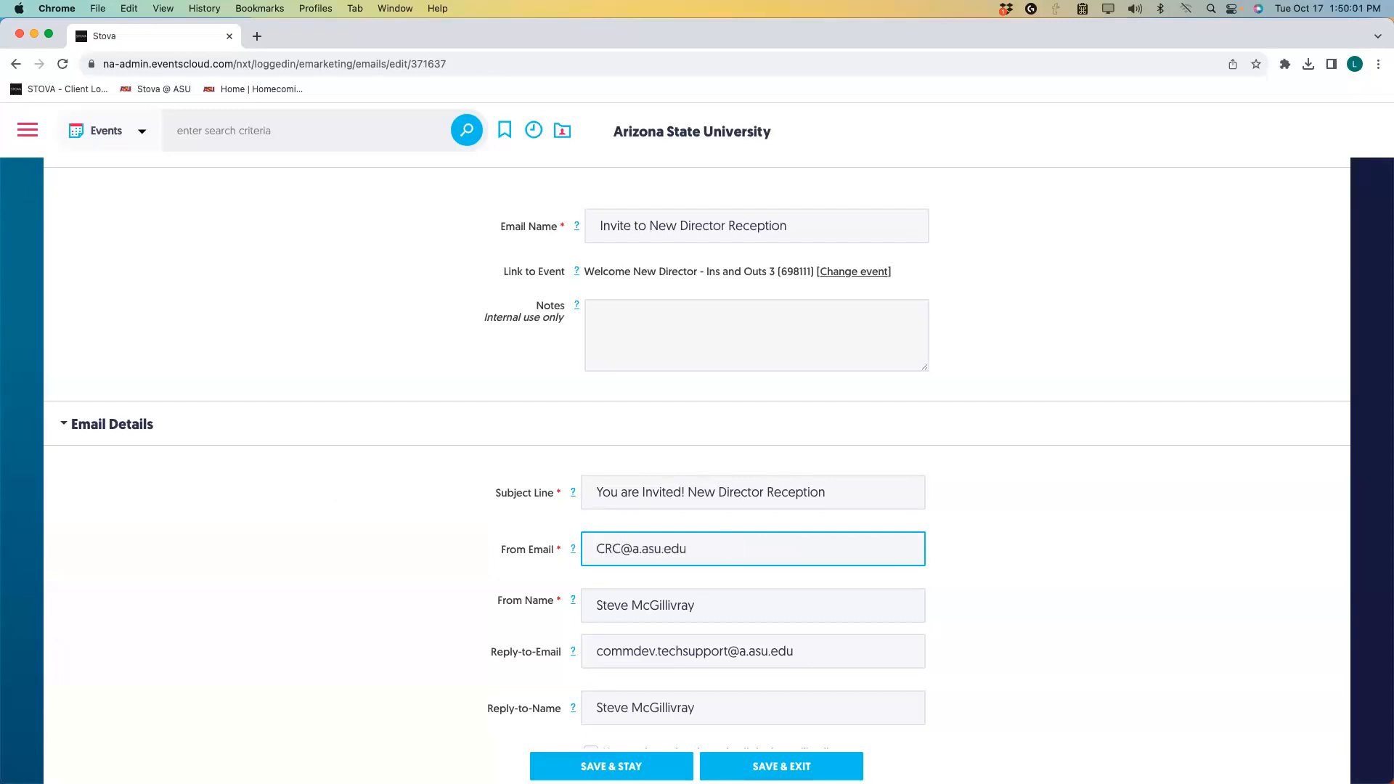
{"action": "type", "text": "I"}
{"action": "left_click_drag", "start_coordinate": [703, 607], "coordinate": [592, 606]}
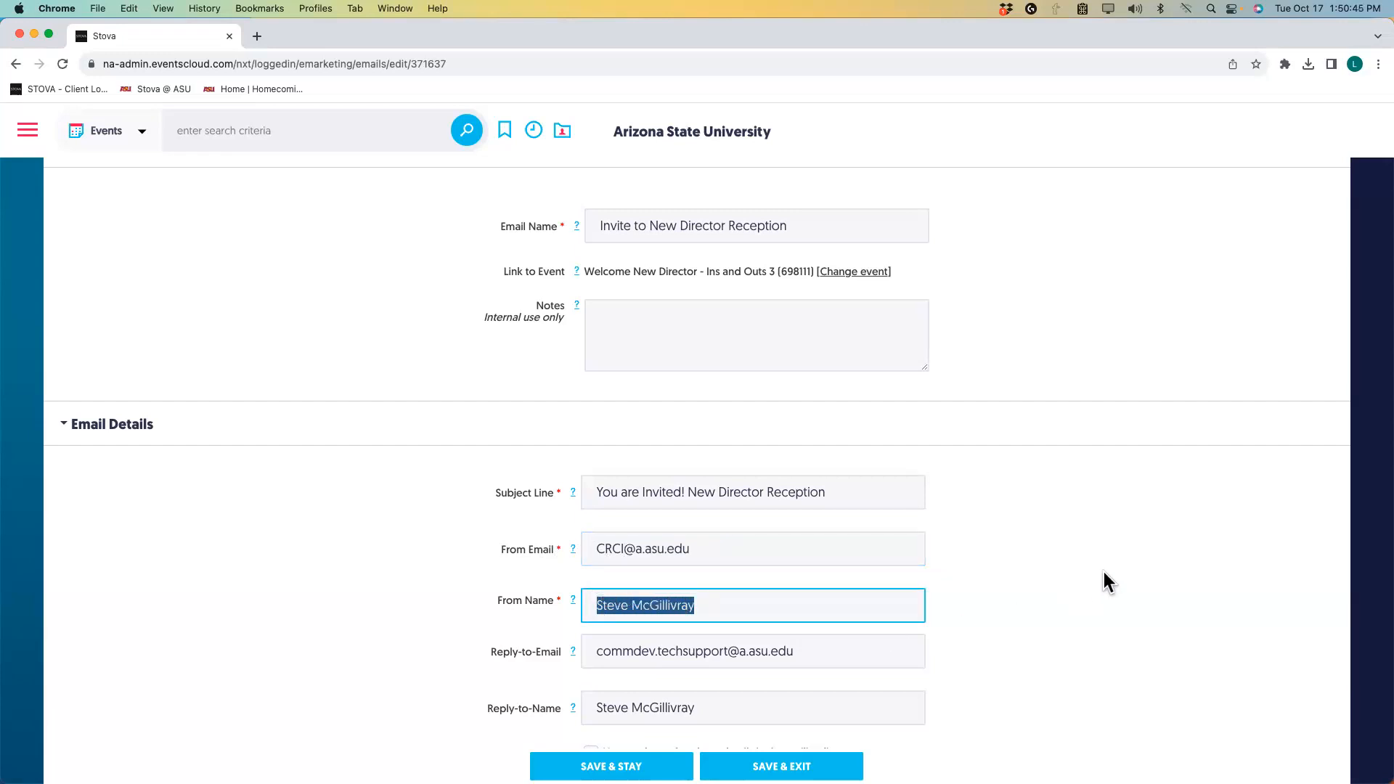
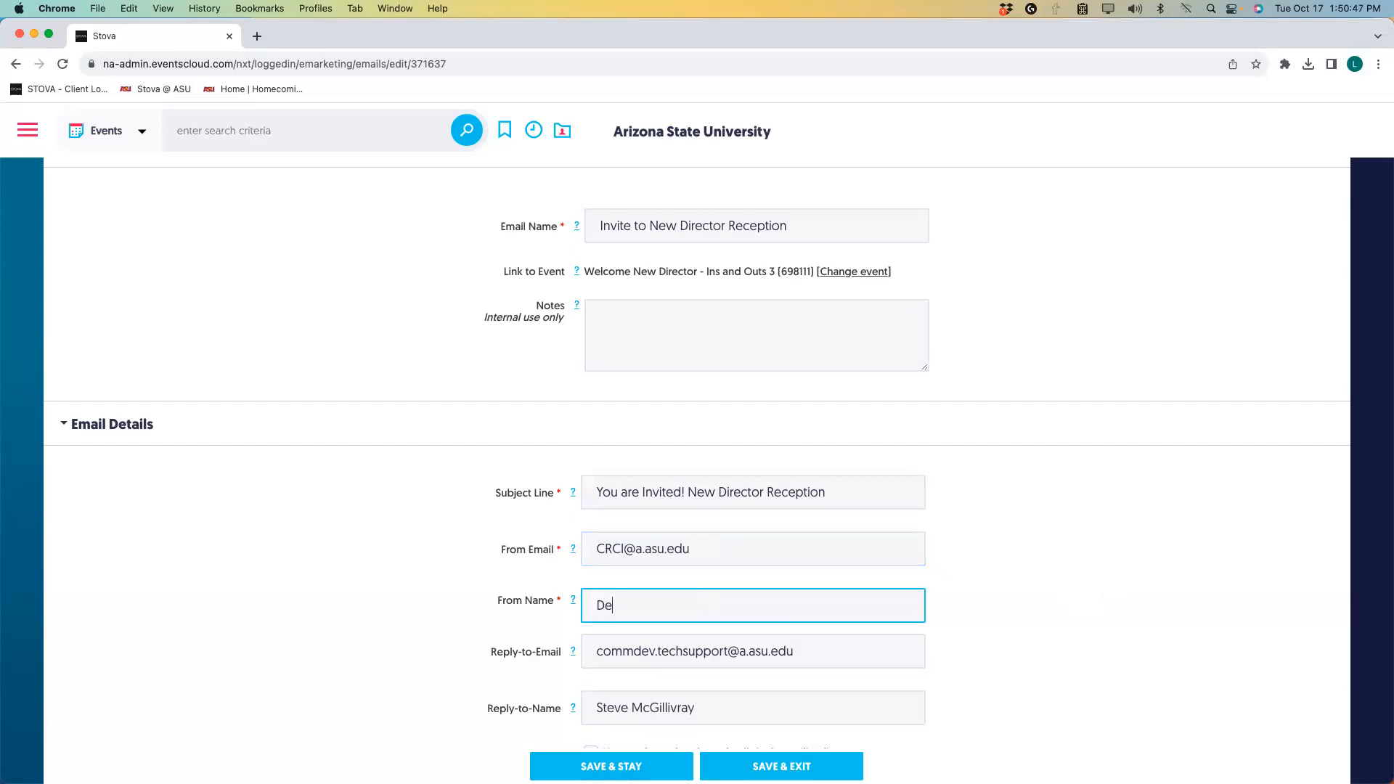
Trim the reply-to domain, set its mailbox to CRCI, and enter a new contact's full name as Reply-to-Name.
{"action": "left_click", "coordinate": [751, 658]}
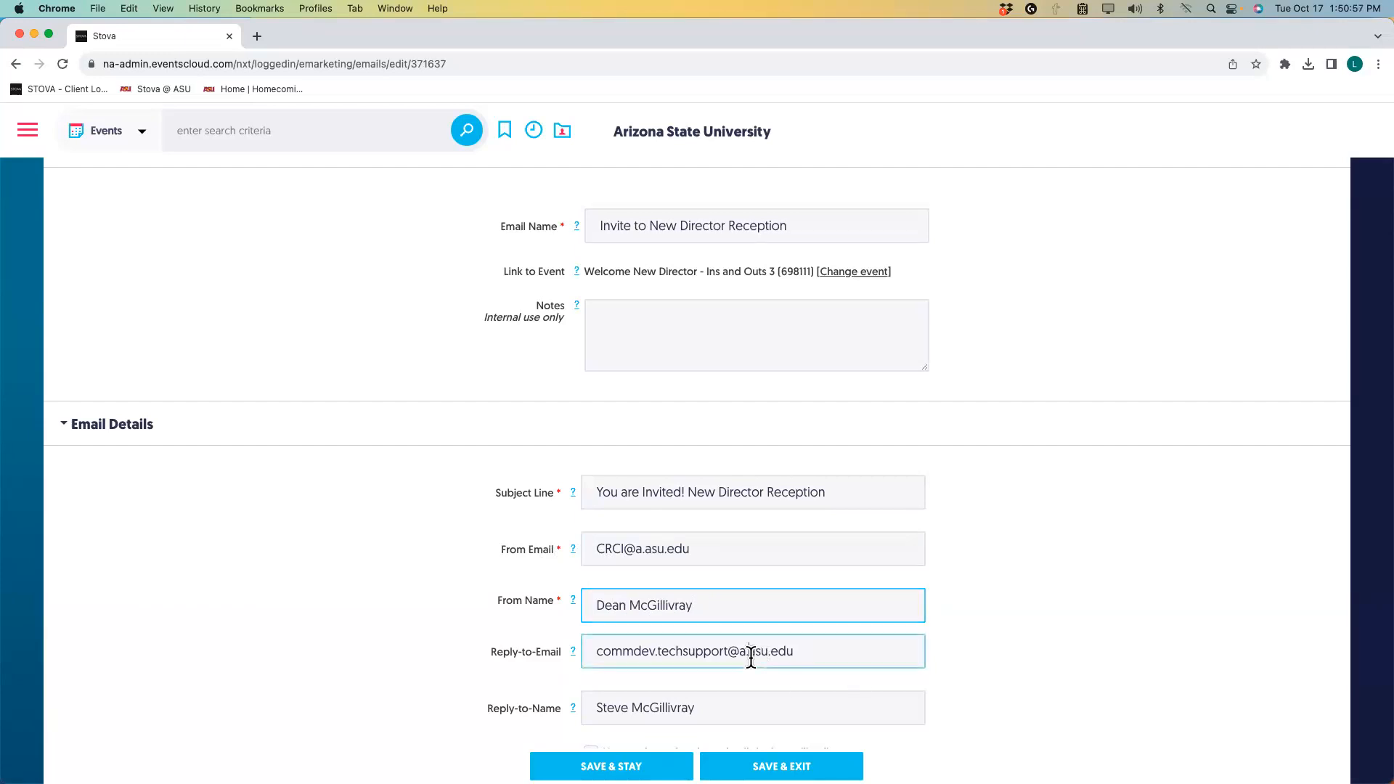
{"action": "double_click", "coordinate": [743, 658]}
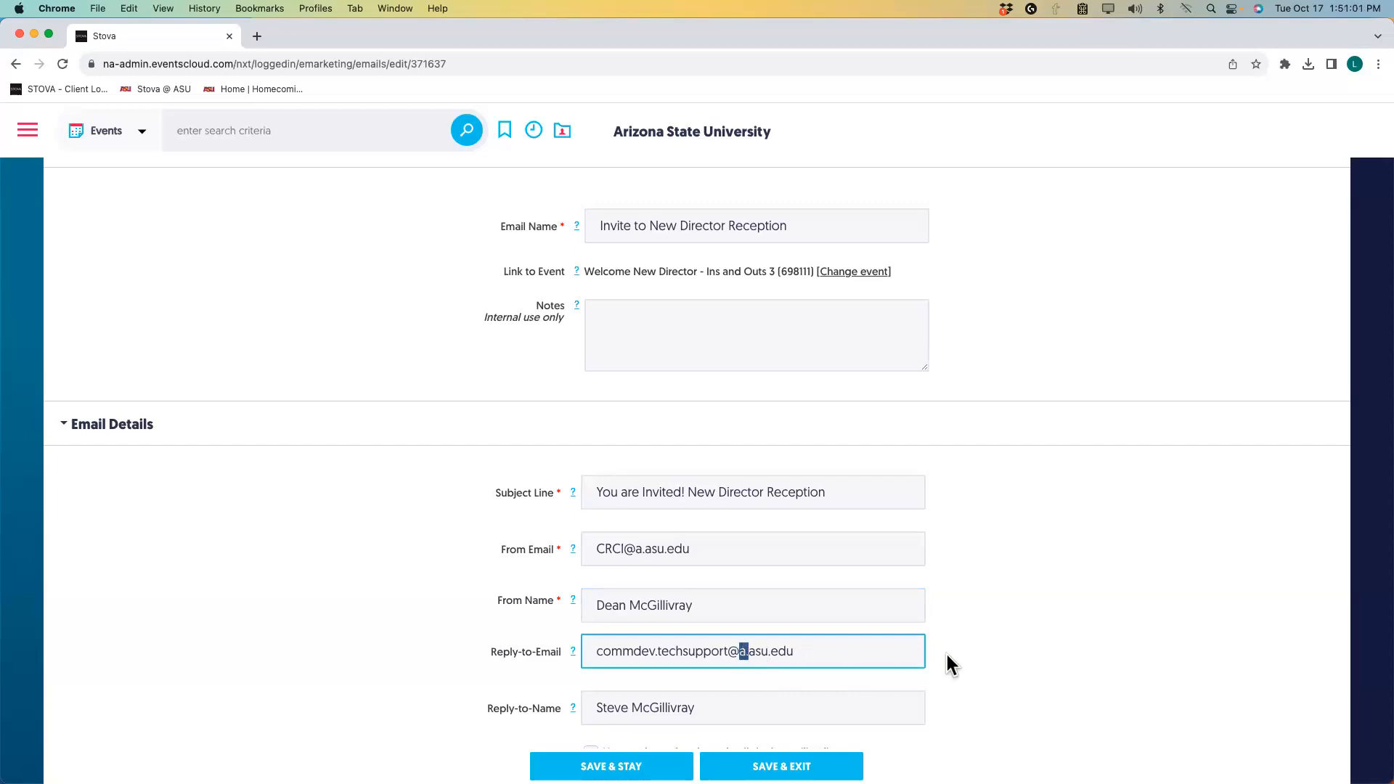
{"action": "key", "text": "BackSpace"}
{"action": "left_click_drag", "start_coordinate": [728, 651], "coordinate": [593, 653]}
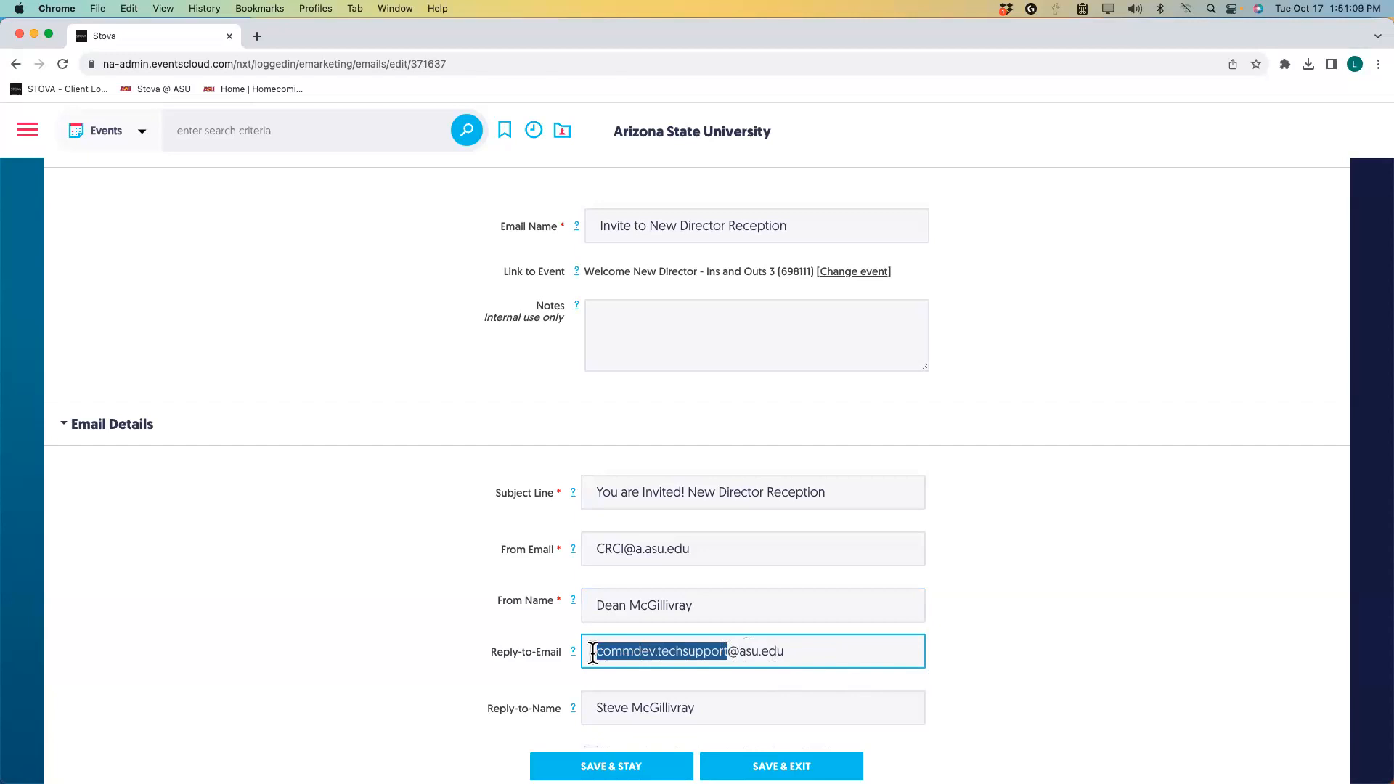
{"action": "type", "text": "CRCI"}
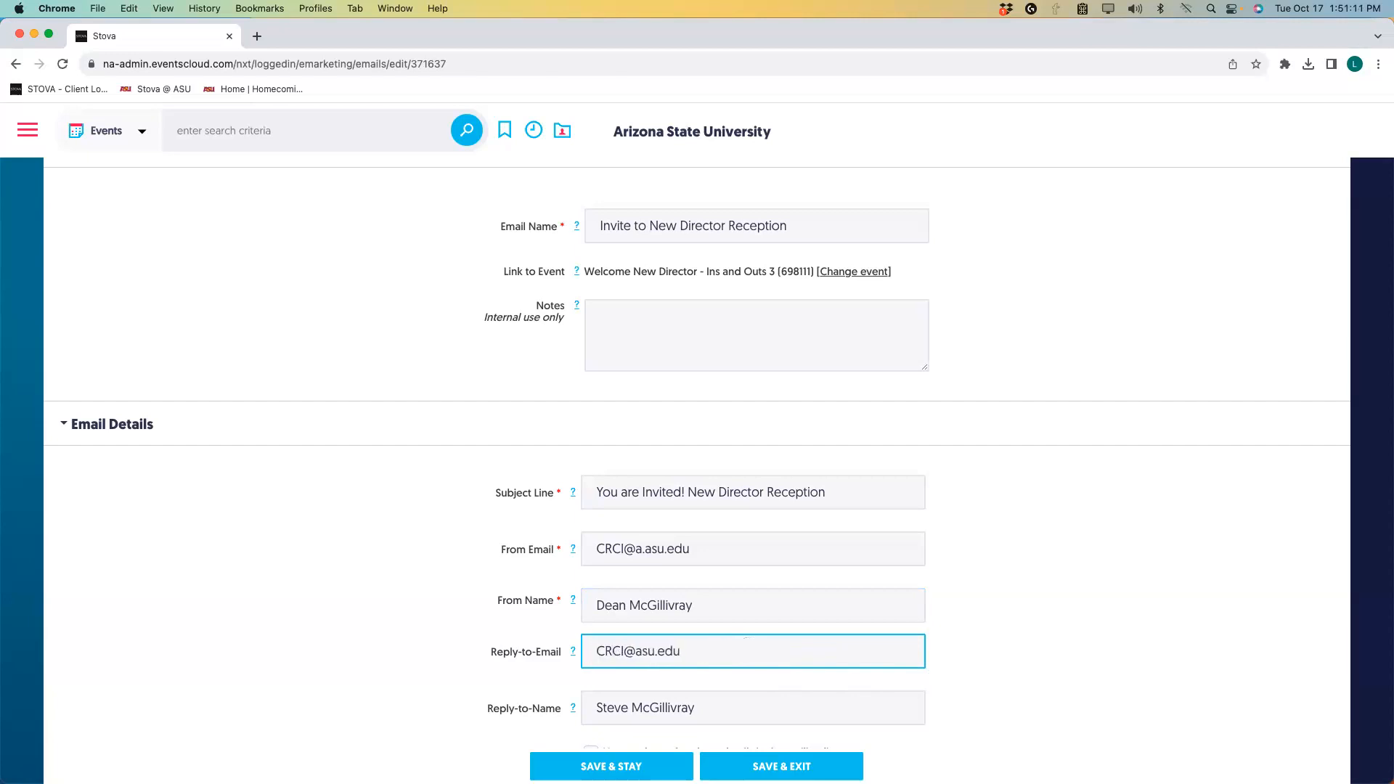
{"action": "scroll", "coordinate": [695, 677], "scroll_direction": "down", "scroll_amount": 1}
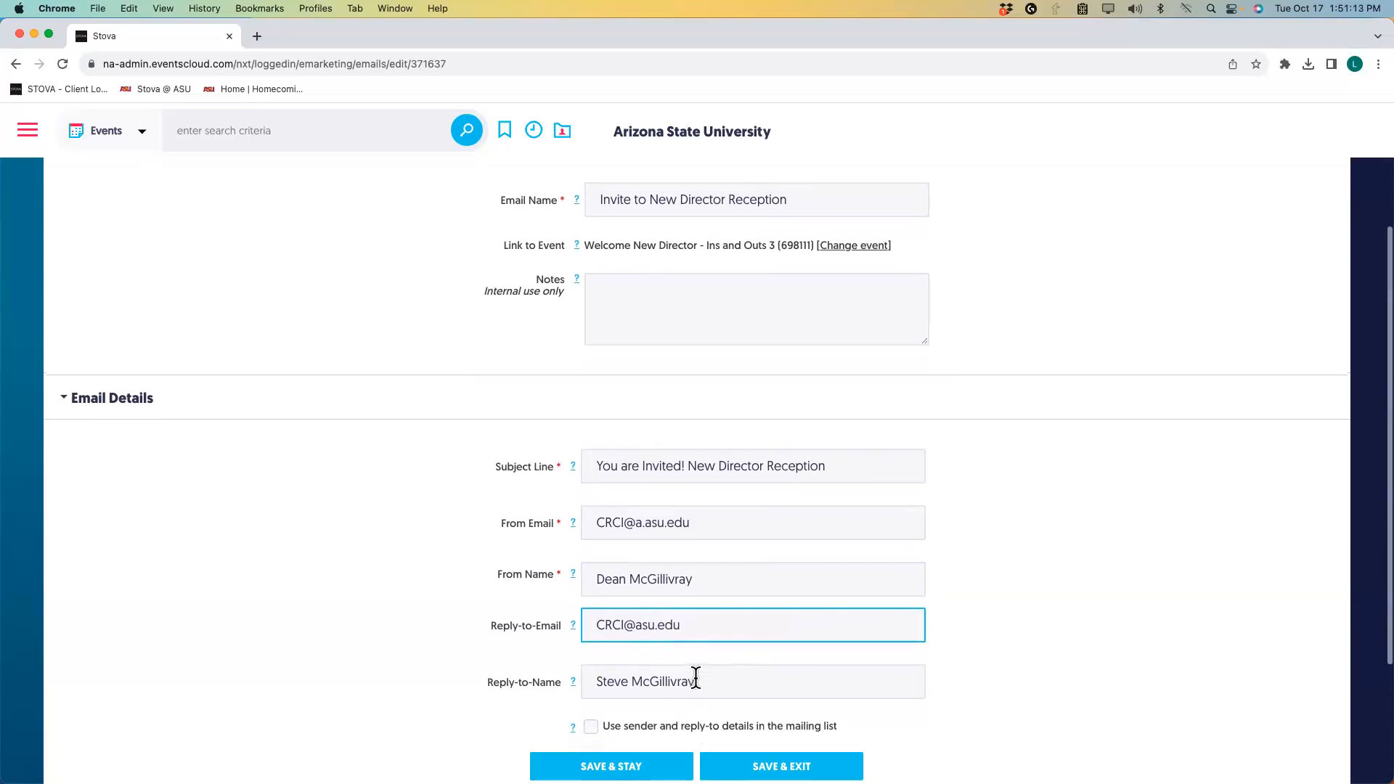
{"action": "left_click_drag", "start_coordinate": [695, 687], "coordinate": [590, 688]}
{"action": "scroll", "coordinate": [309, 592], "scroll_direction": "down", "scroll_amount": 1}
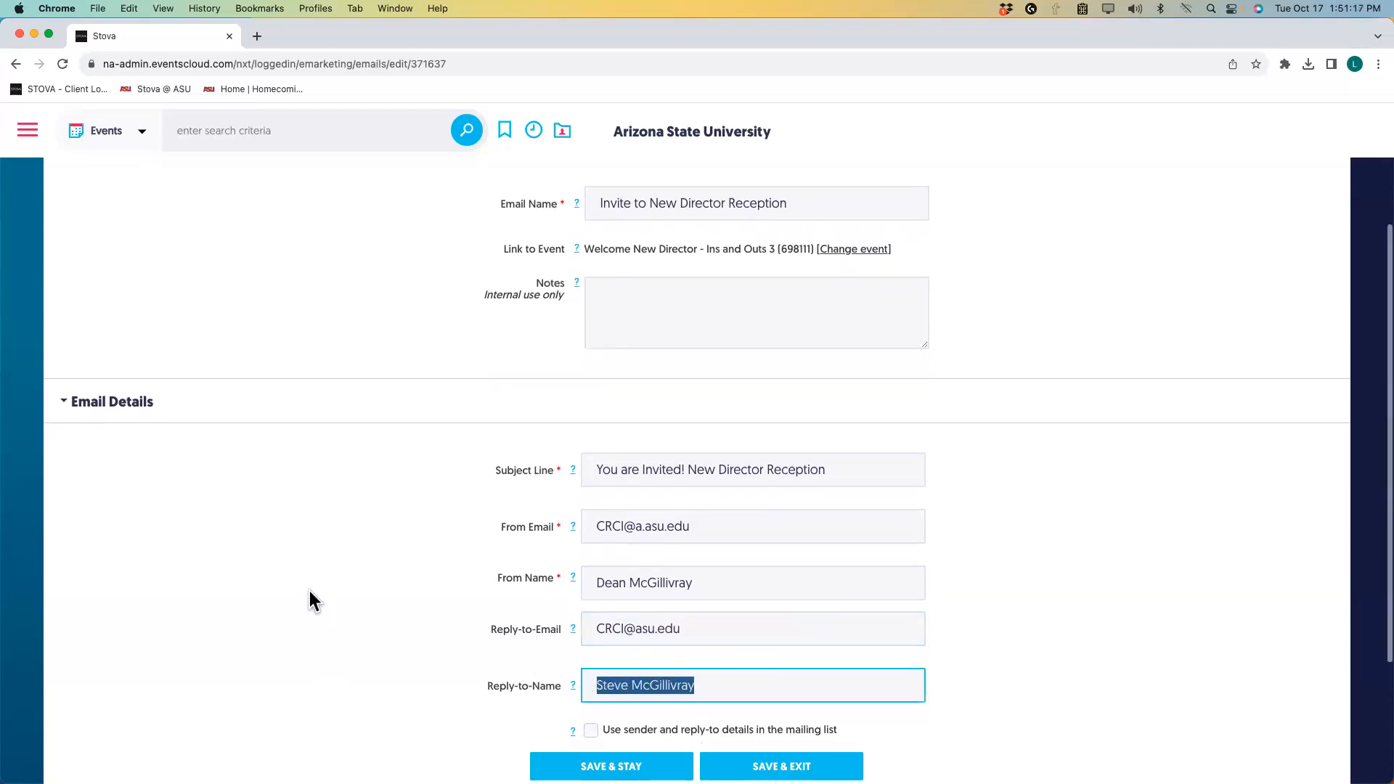
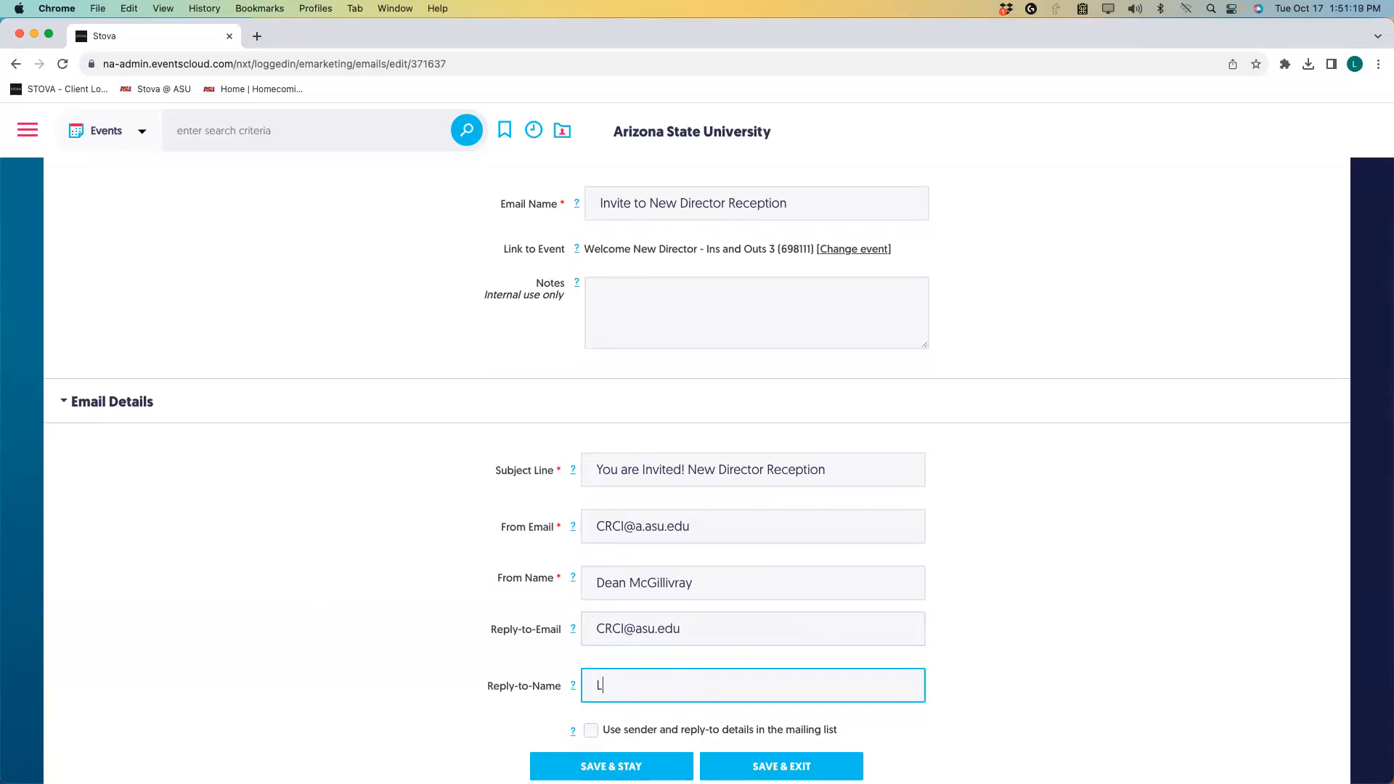
{"action": "scroll", "coordinate": [375, 598], "scroll_direction": "down", "scroll_amount": 5}
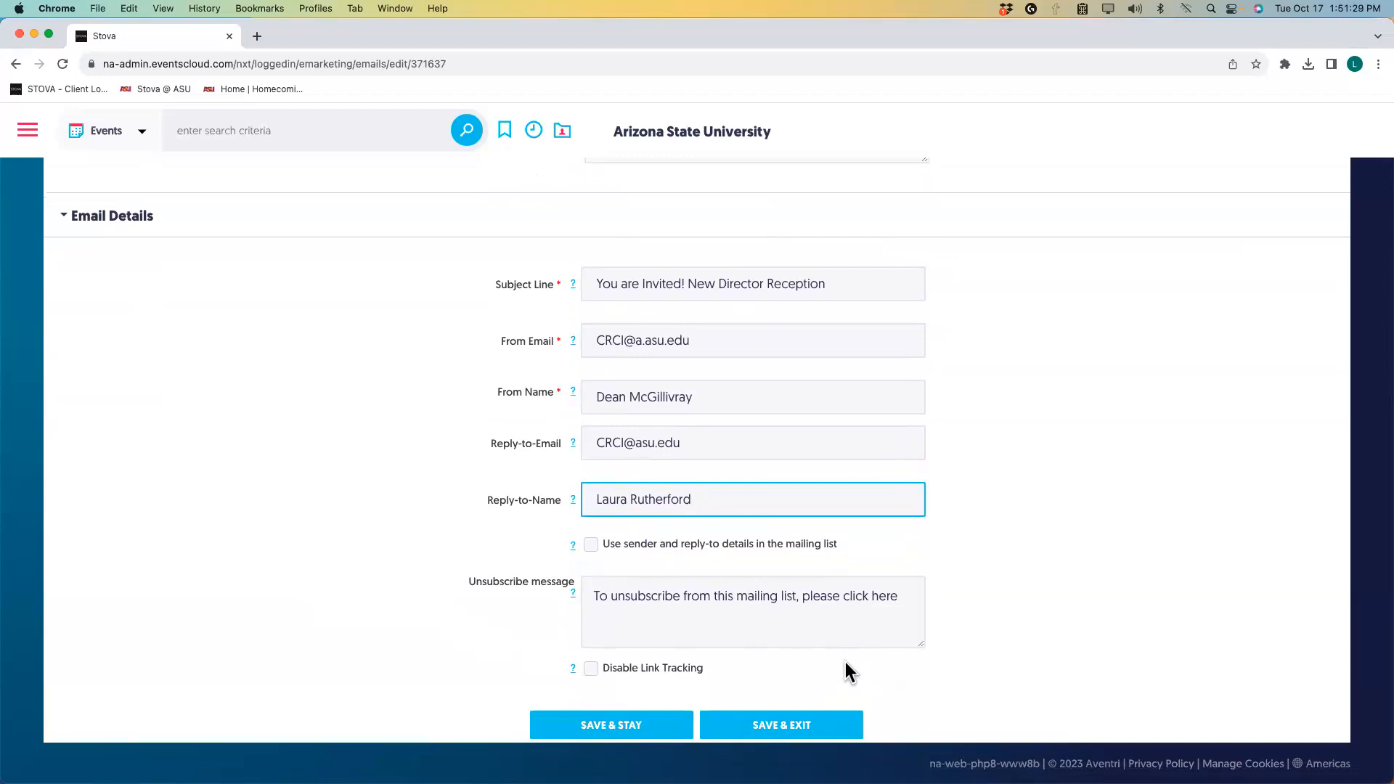
Save the updated email details with Save & Stay.
{"action": "left_click", "coordinate": [639, 730]}
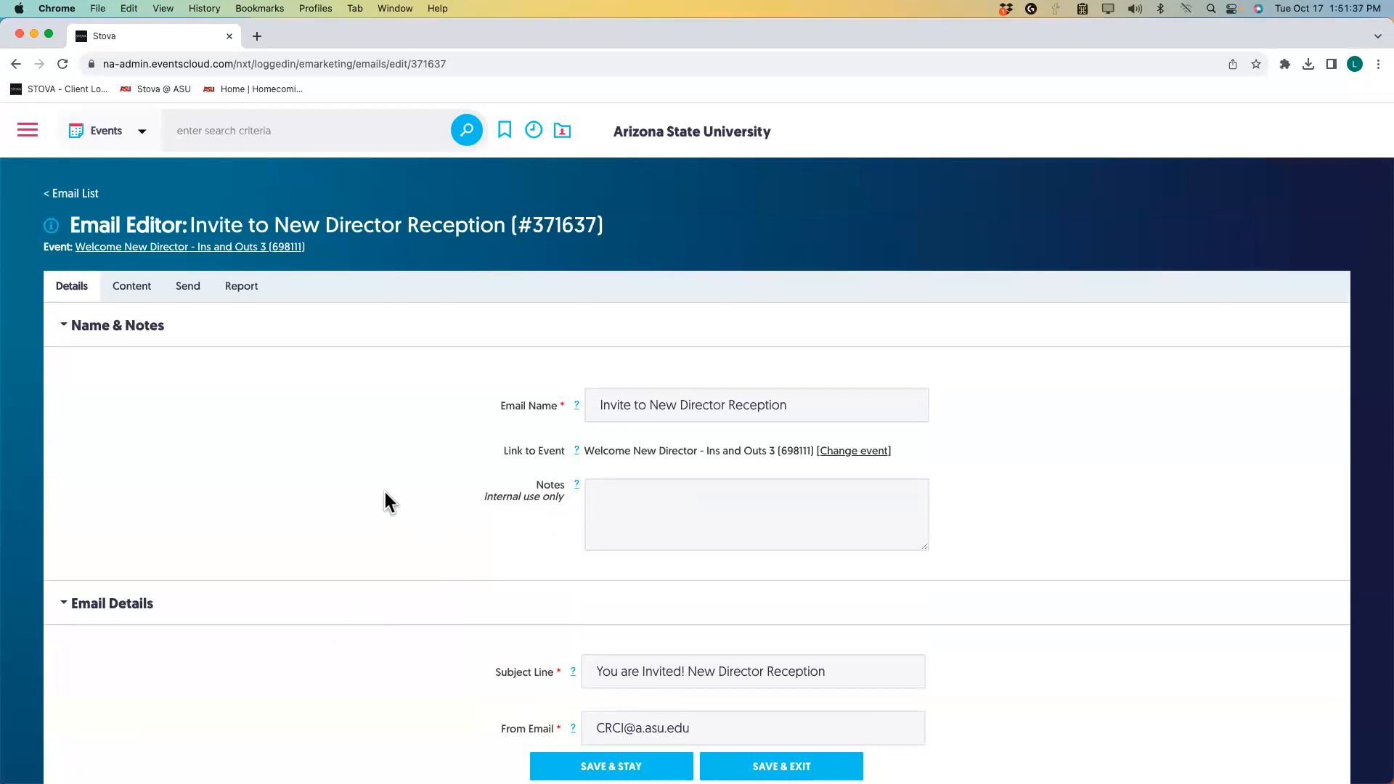
{"action": "mouse_move", "coordinate": [581, 403]}
{"action": "mouse_move", "coordinate": [57, 229]}
{"action": "left_click", "coordinate": [610, 766]}
Open the Content editor and review the Single Column Template with the ASU header and banner.
{"action": "left_click", "coordinate": [133, 290]}
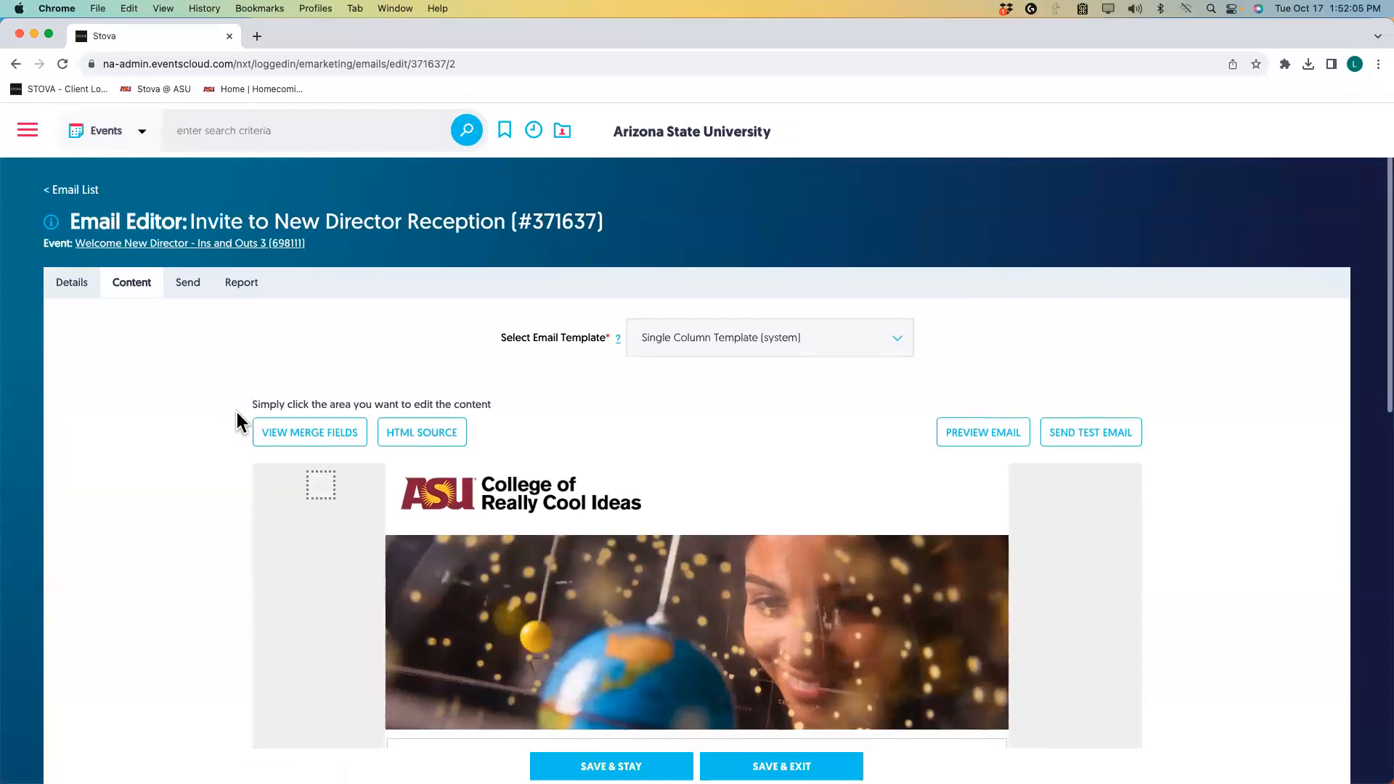
{"action": "scroll", "coordinate": [237, 414], "scroll_direction": "down", "scroll_amount": 2}
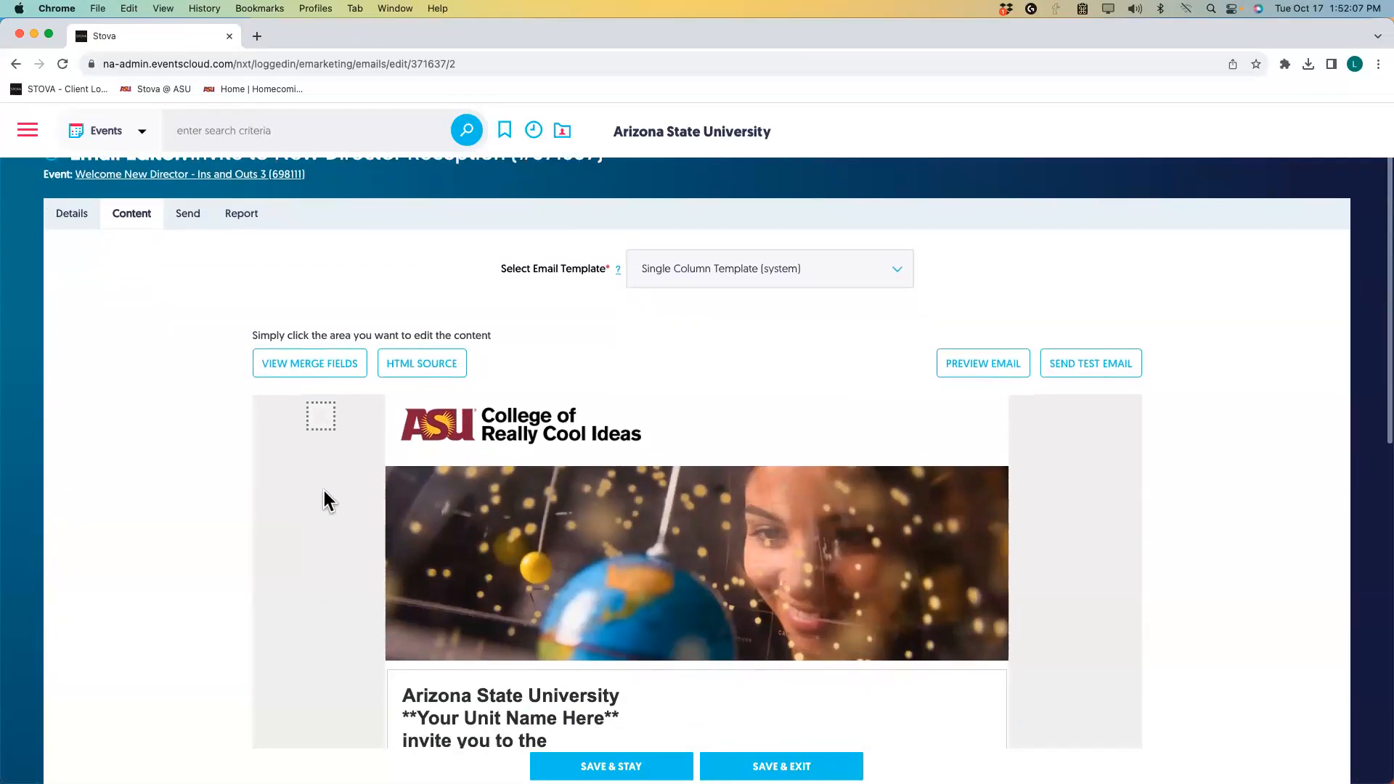
{"action": "scroll", "coordinate": [331, 524], "scroll_direction": "down", "scroll_amount": 2}
{"action": "scroll", "coordinate": [332, 516], "scroll_direction": "up", "scroll_amount": 1}
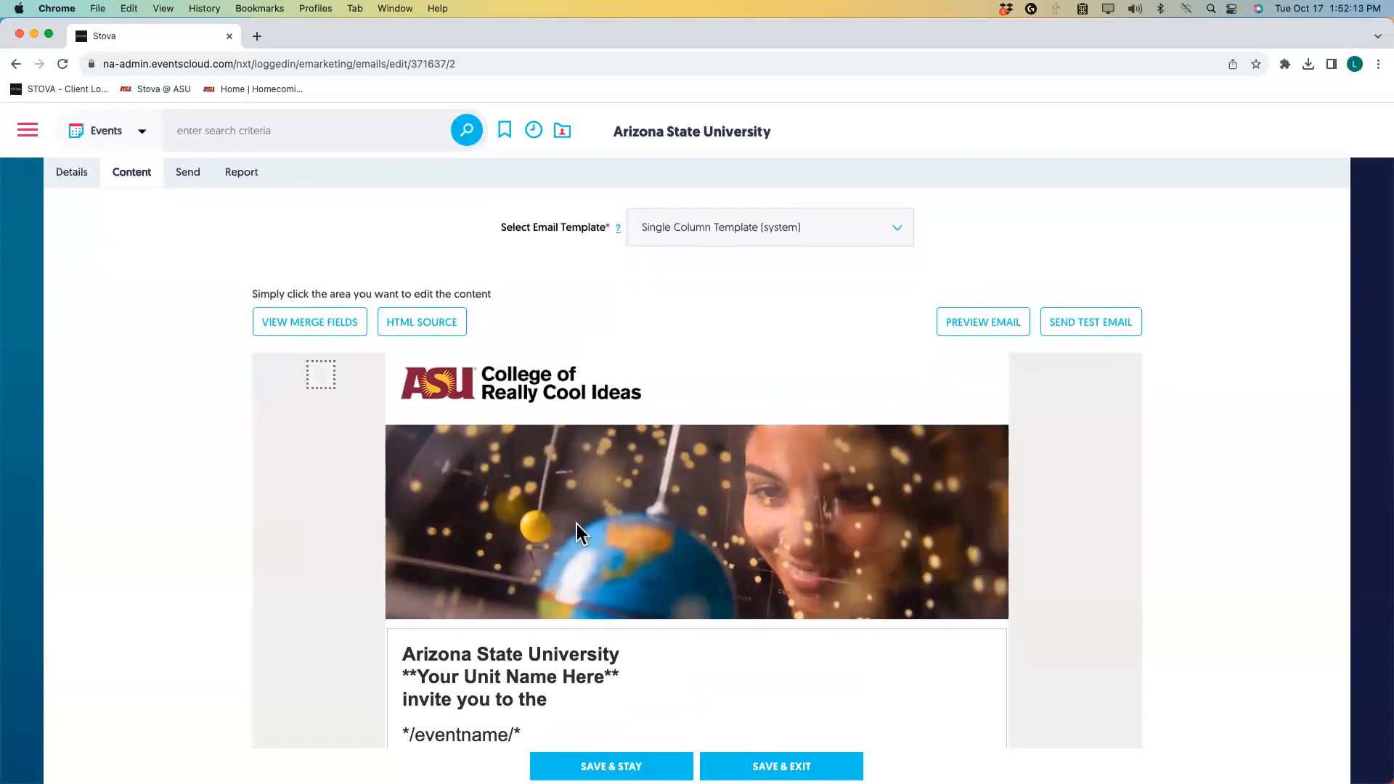
Open the Stova @ ASU site in a new browser tab and sign in.
{"action": "left_click", "coordinate": [259, 39]}
{"action": "left_click", "coordinate": [157, 90]}
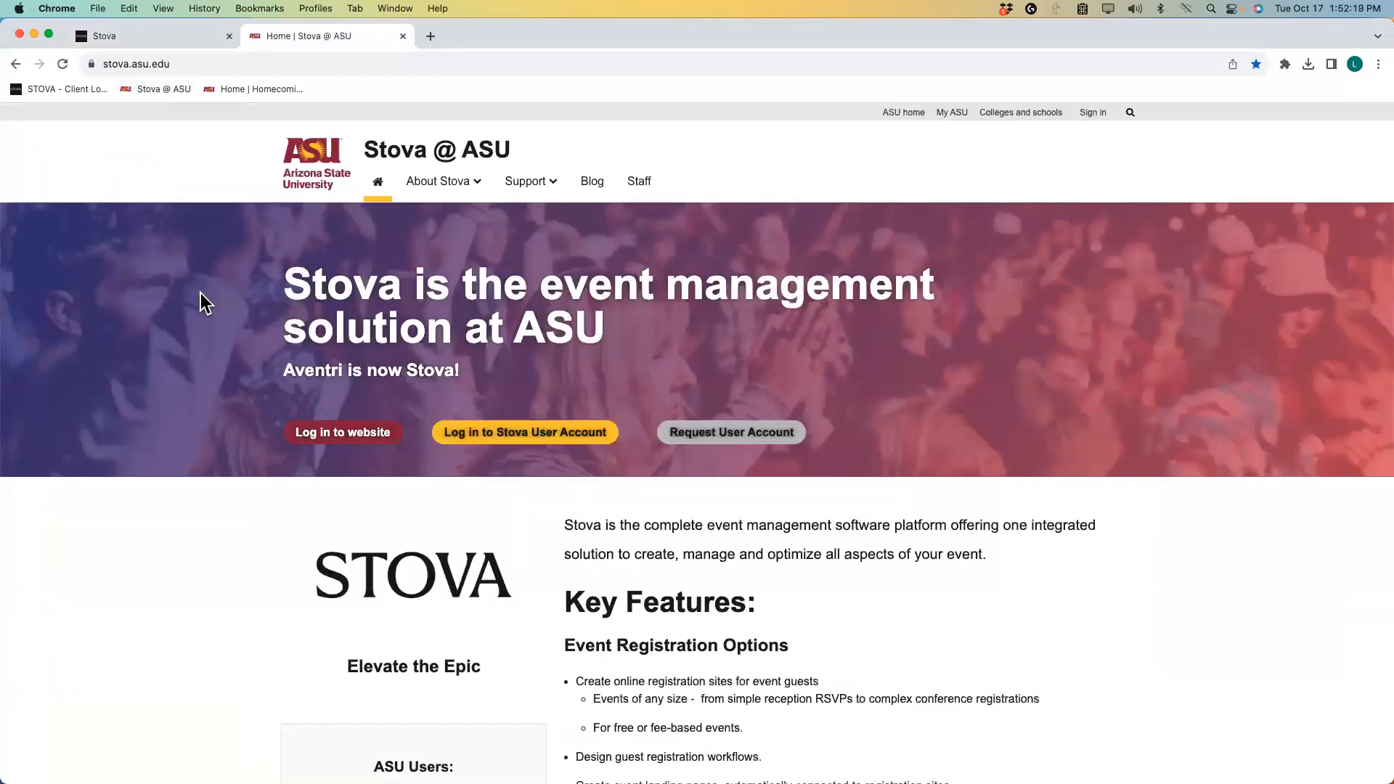
{"action": "left_click", "coordinate": [1100, 114]}
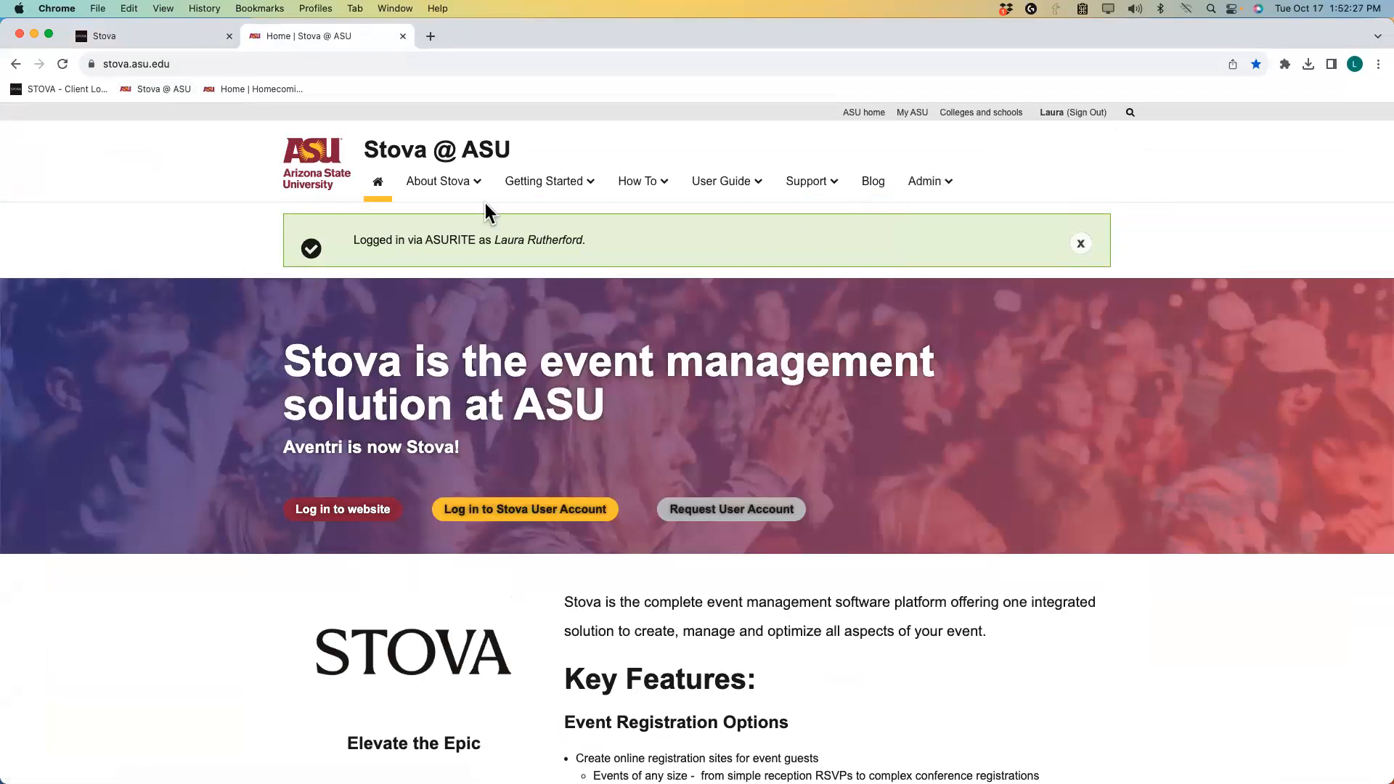
{"action": "mouse_move", "coordinate": [654, 188]}
{"action": "mouse_move", "coordinate": [730, 187]}
{"action": "mouse_move", "coordinate": [734, 234]}
{"action": "left_click", "coordinate": [142, 38]}
{"action": "scroll", "coordinate": [347, 416], "scroll_direction": "down", "scroll_amount": 1}
{"action": "scroll", "coordinate": [347, 416], "scroll_direction": "down", "scroll_amount": 2}
{"action": "scroll", "coordinate": [348, 416], "scroll_direction": "up", "scroll_amount": 3}
{"action": "scroll", "coordinate": [347, 416], "scroll_direction": "down", "scroll_amount": 5}
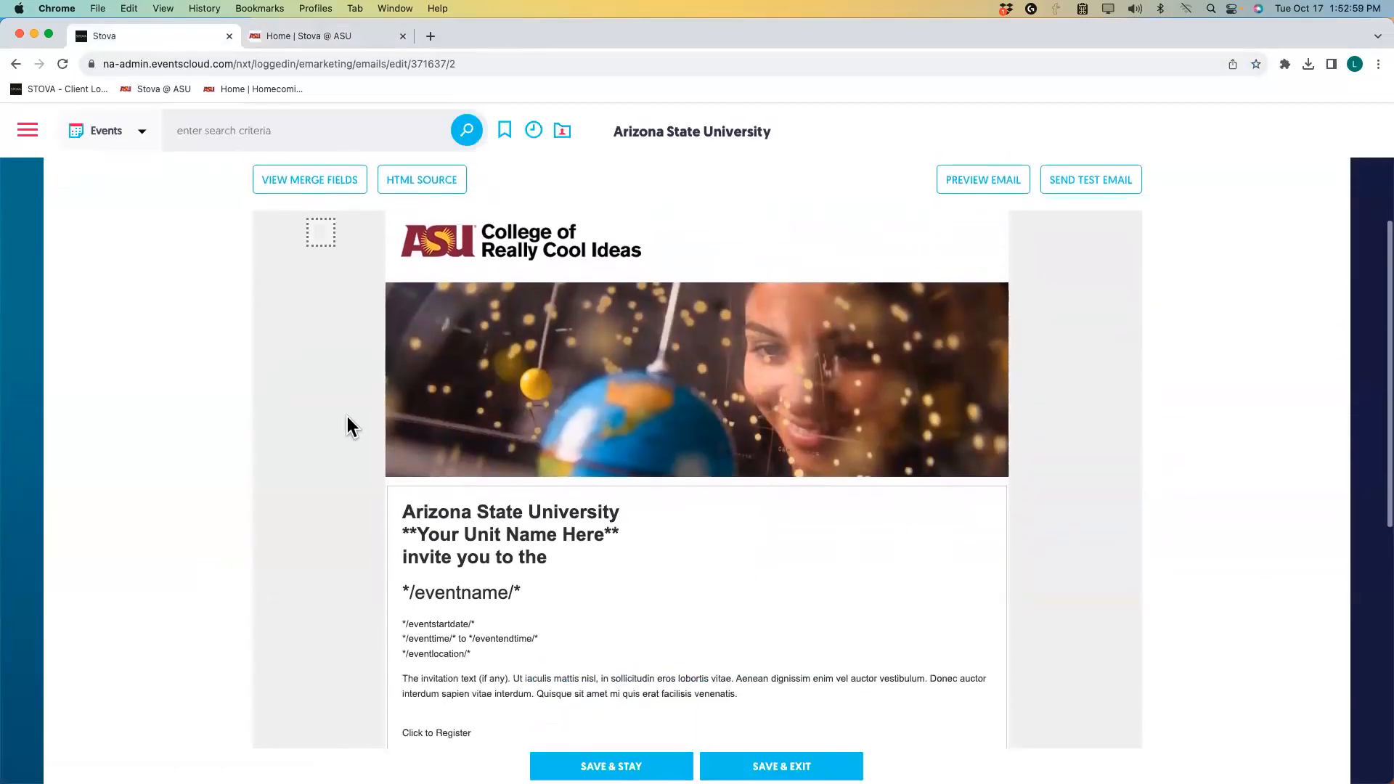
{"action": "scroll", "coordinate": [347, 416], "scroll_direction": "up", "scroll_amount": 2}
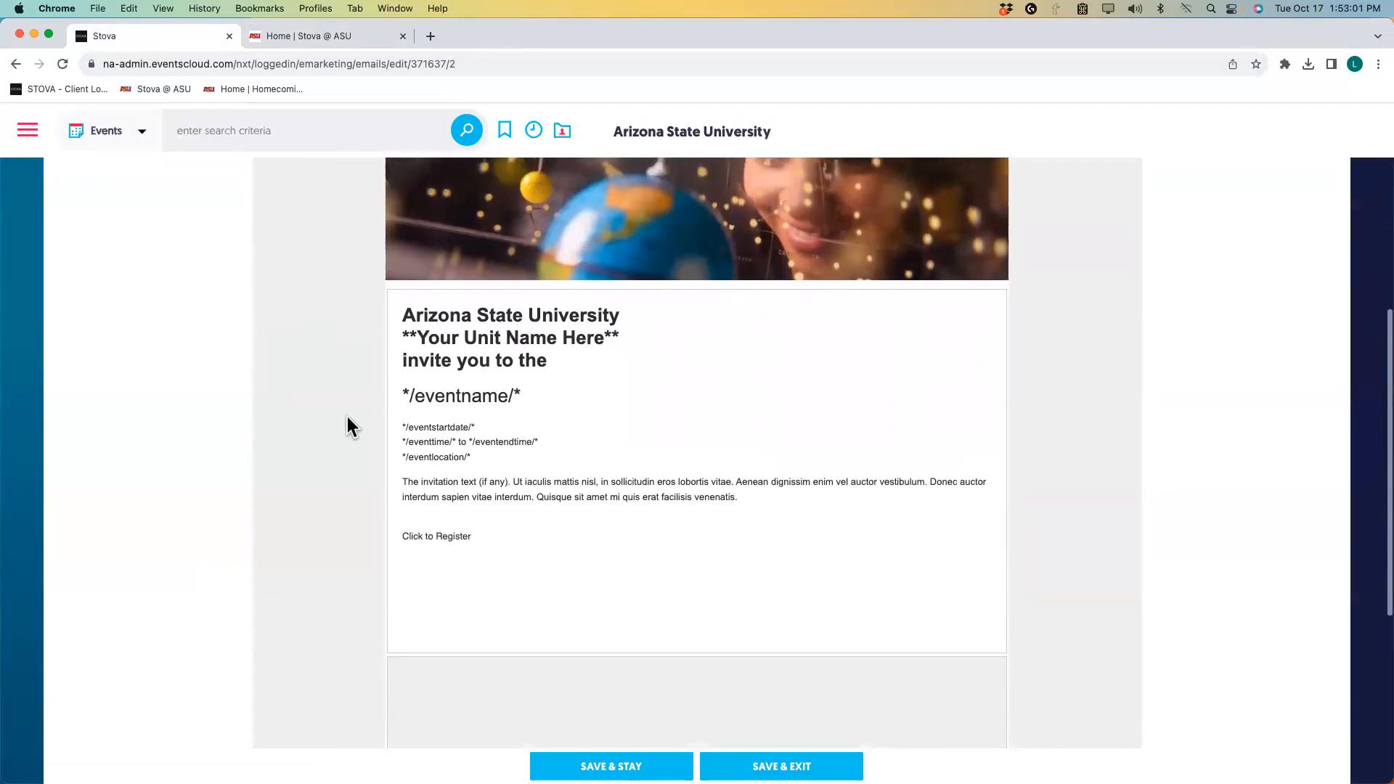
{"action": "scroll", "coordinate": [347, 416], "scroll_direction": "up", "scroll_amount": 4}
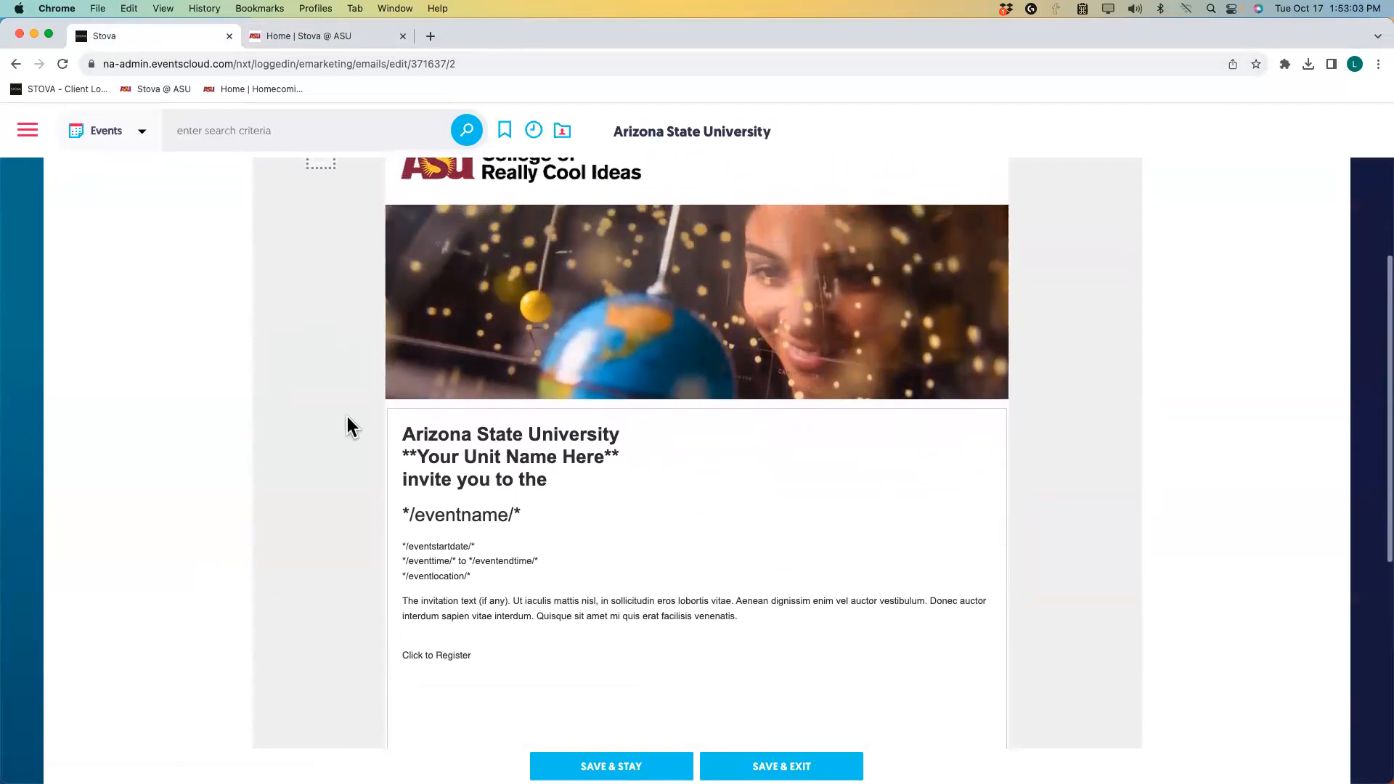
{"action": "scroll", "coordinate": [347, 416], "scroll_direction": "up", "scroll_amount": 2}
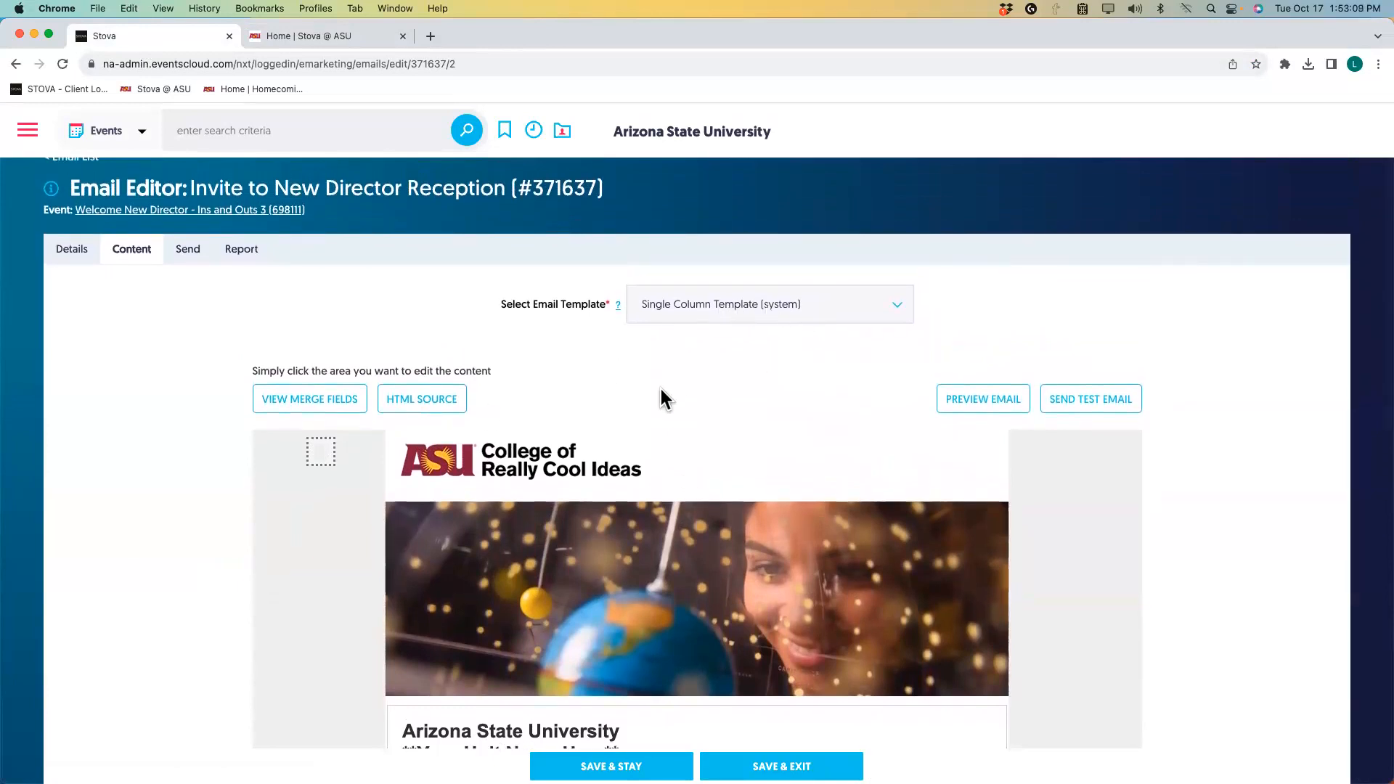
{"action": "scroll", "coordinate": [661, 390], "scroll_direction": "down", "scroll_amount": 3}
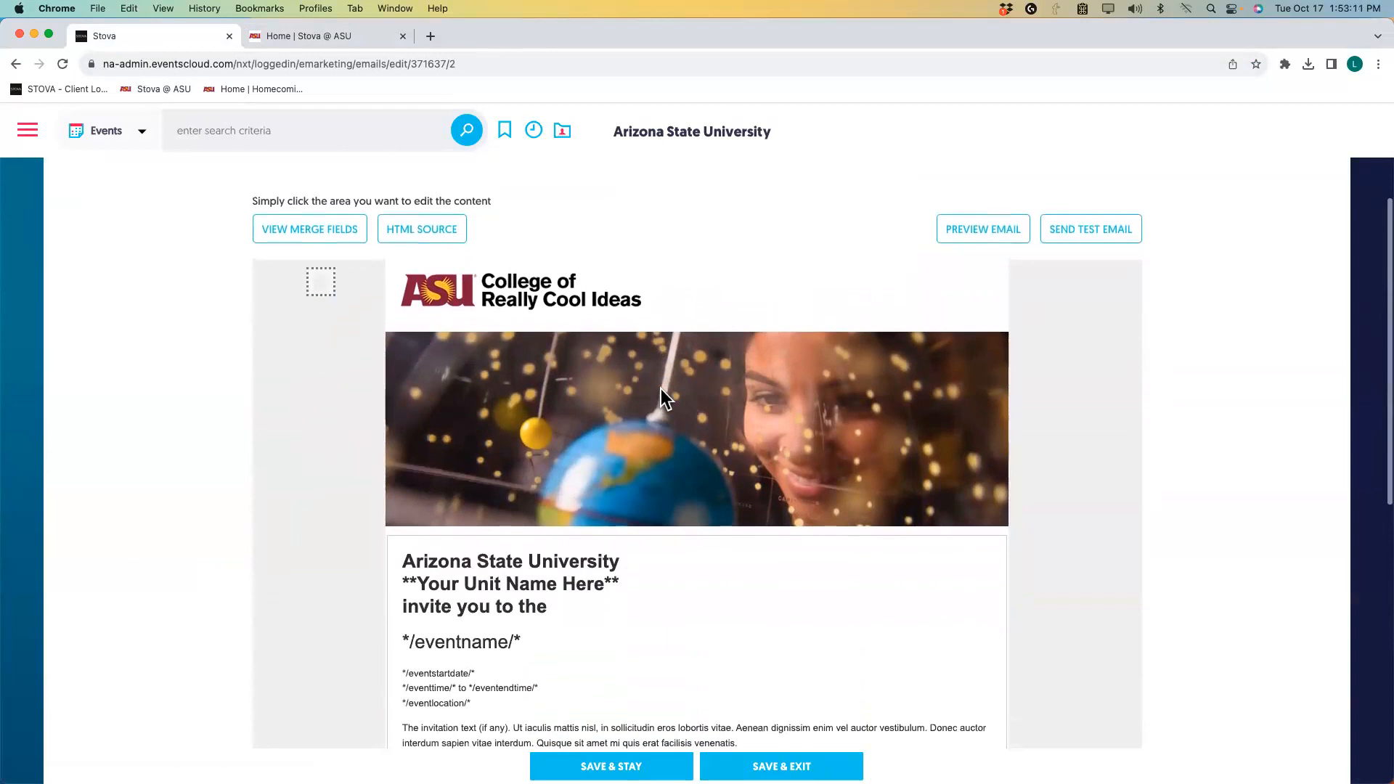
{"action": "scroll", "coordinate": [637, 548], "scroll_direction": "down", "scroll_amount": 5}
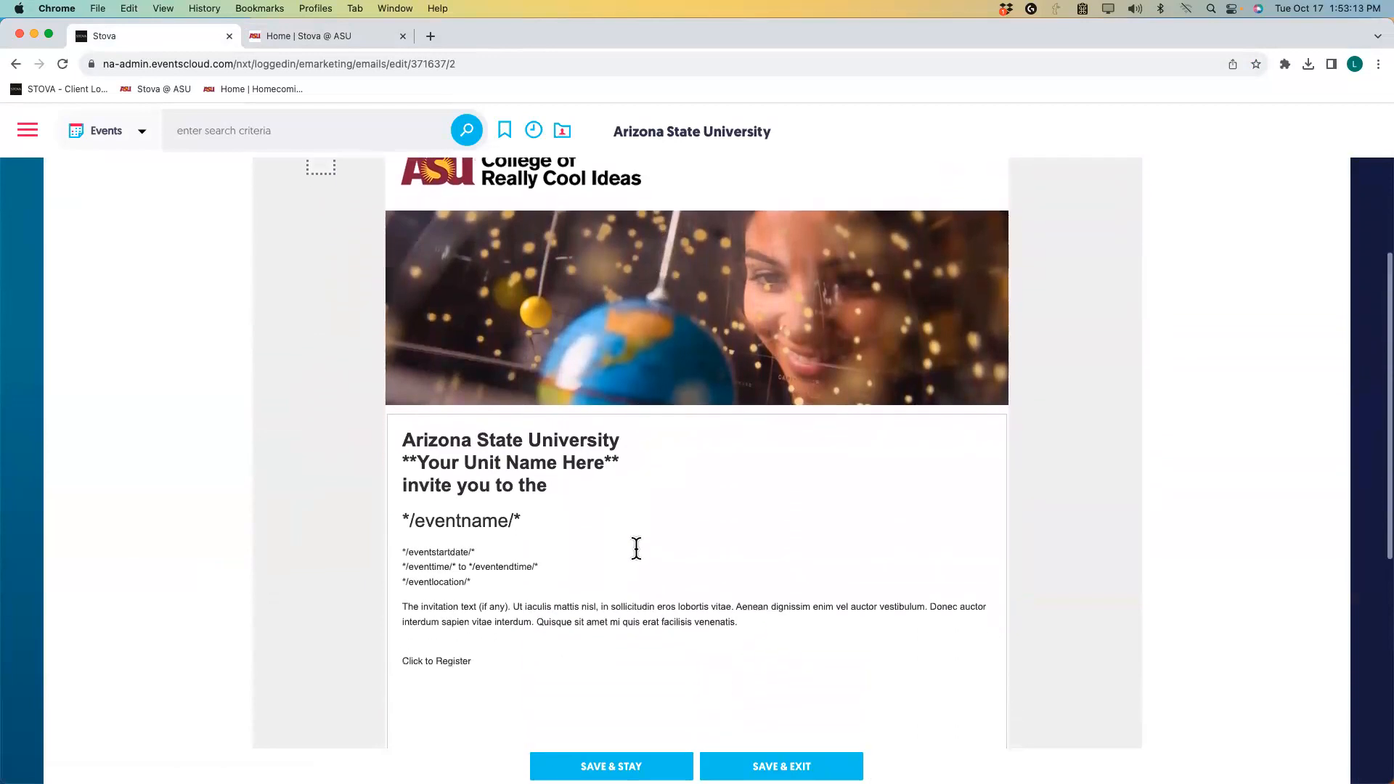
{"action": "scroll", "coordinate": [635, 548], "scroll_direction": "down", "scroll_amount": 2}
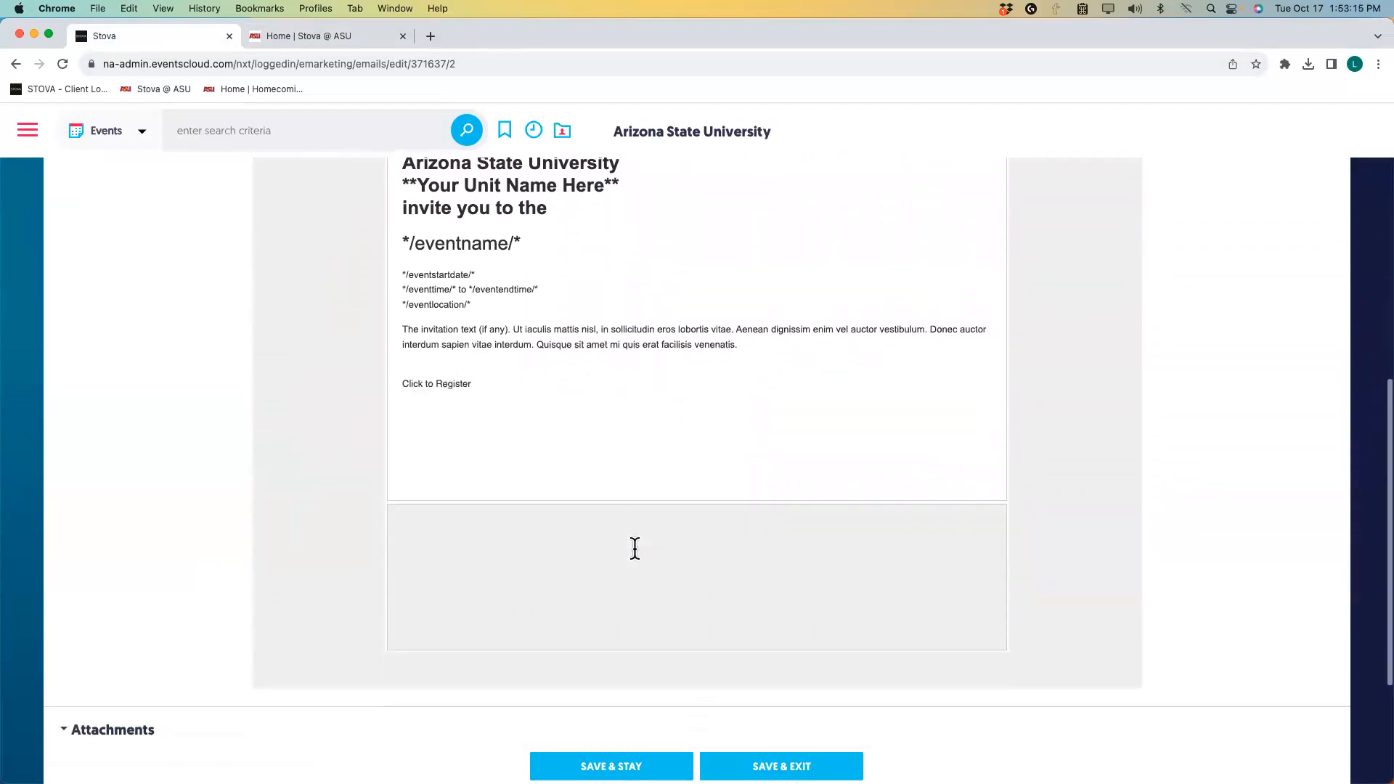
{"action": "scroll", "coordinate": [635, 548], "scroll_direction": "up", "scroll_amount": 6}
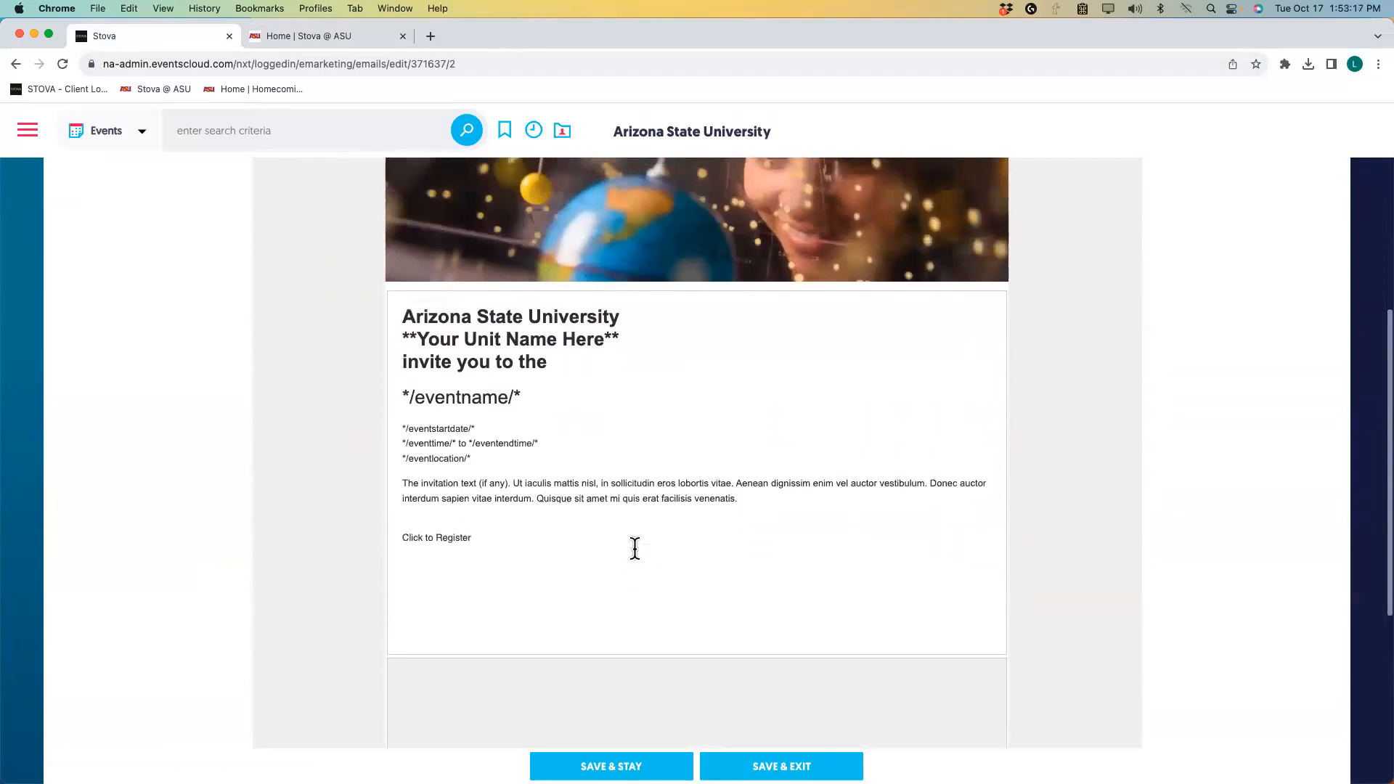
{"action": "scroll", "coordinate": [635, 547], "scroll_direction": "up", "scroll_amount": 5}
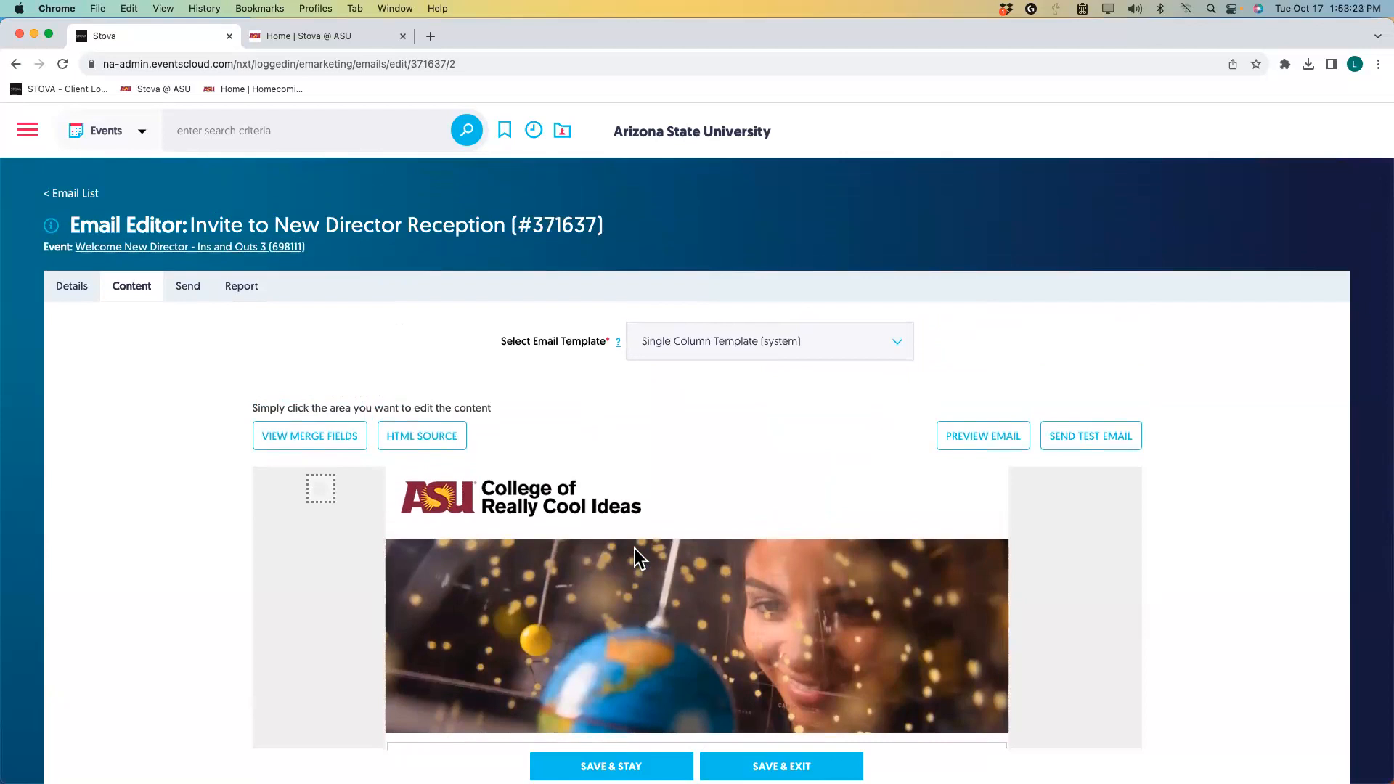
{"action": "scroll", "coordinate": [635, 548], "scroll_direction": "down", "scroll_amount": 12}
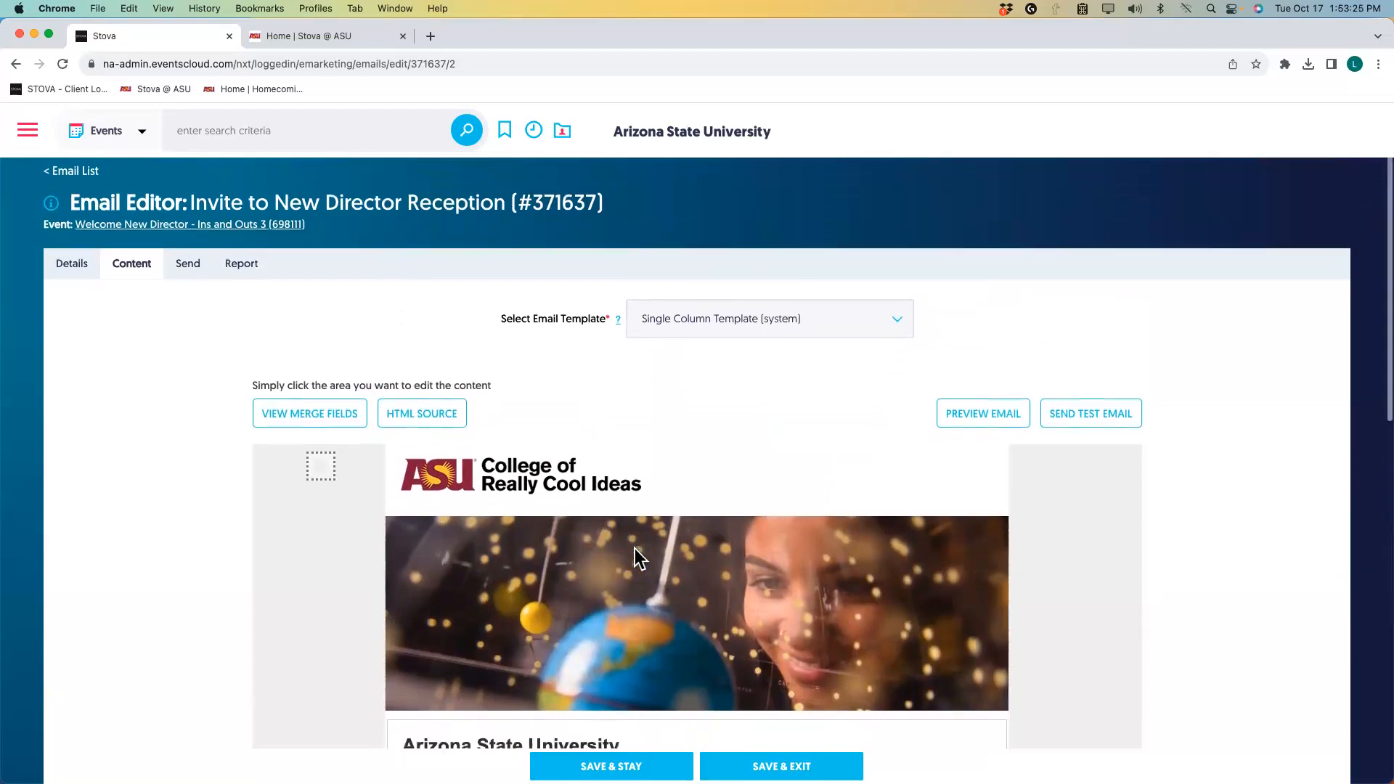
{"action": "scroll", "coordinate": [636, 549], "scroll_direction": "down", "scroll_amount": 4}
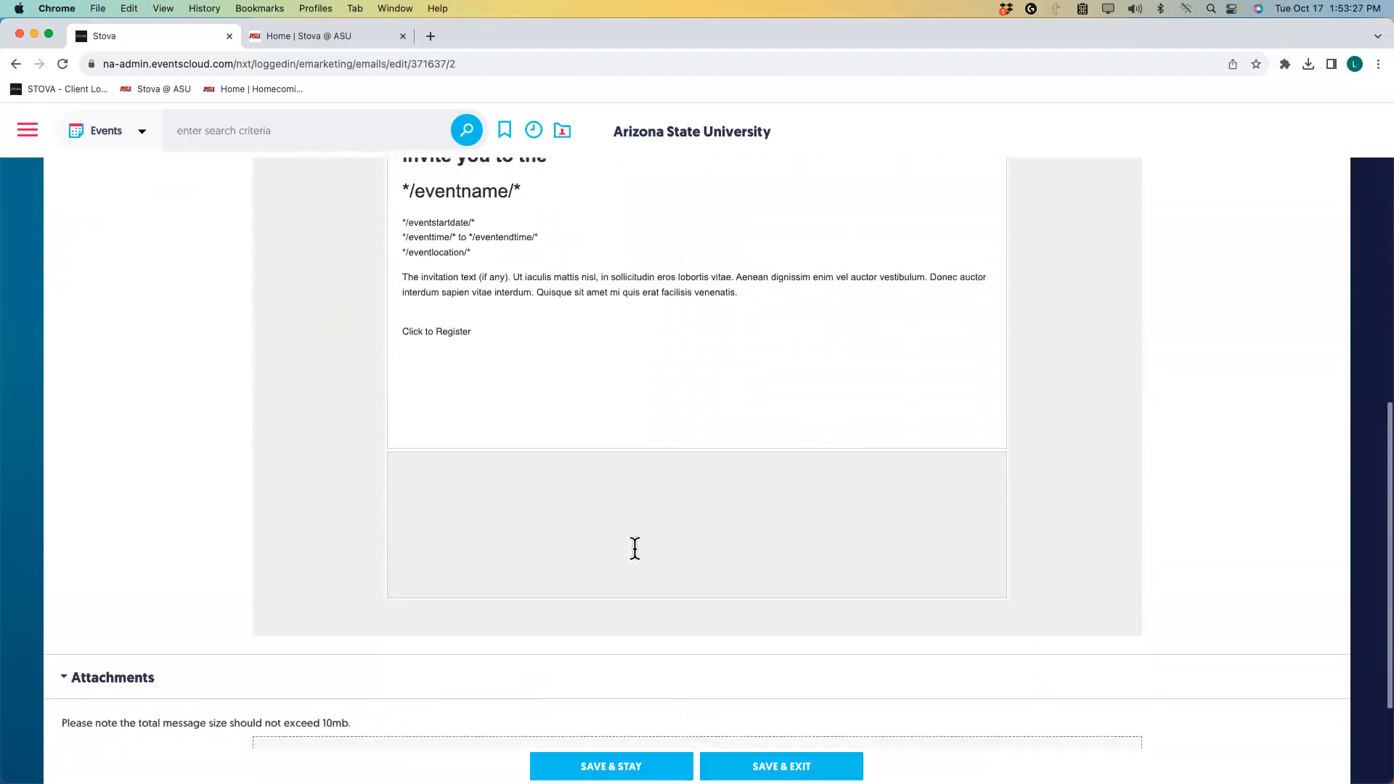
{"action": "scroll", "coordinate": [637, 560], "scroll_direction": "up", "scroll_amount": 9}
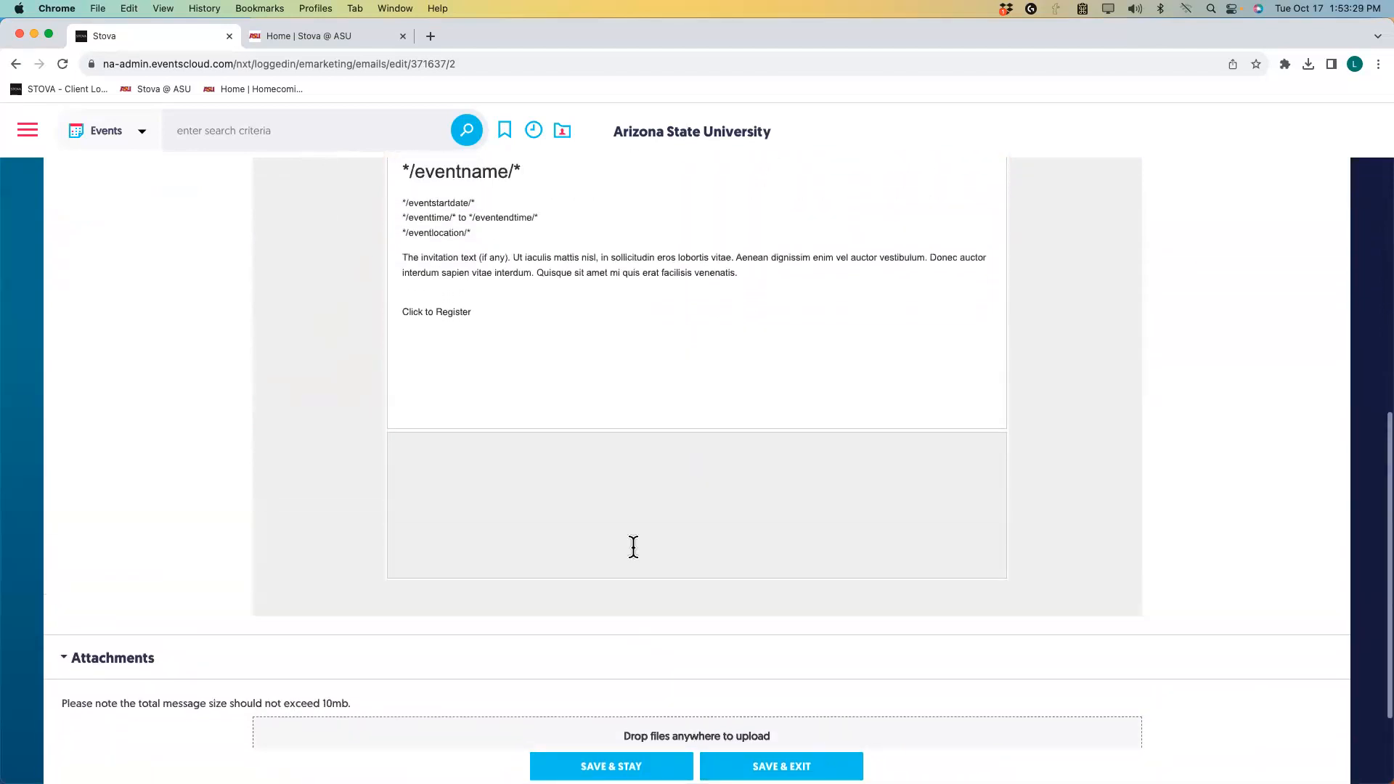
{"action": "scroll", "coordinate": [633, 547], "scroll_direction": "up", "scroll_amount": 6}
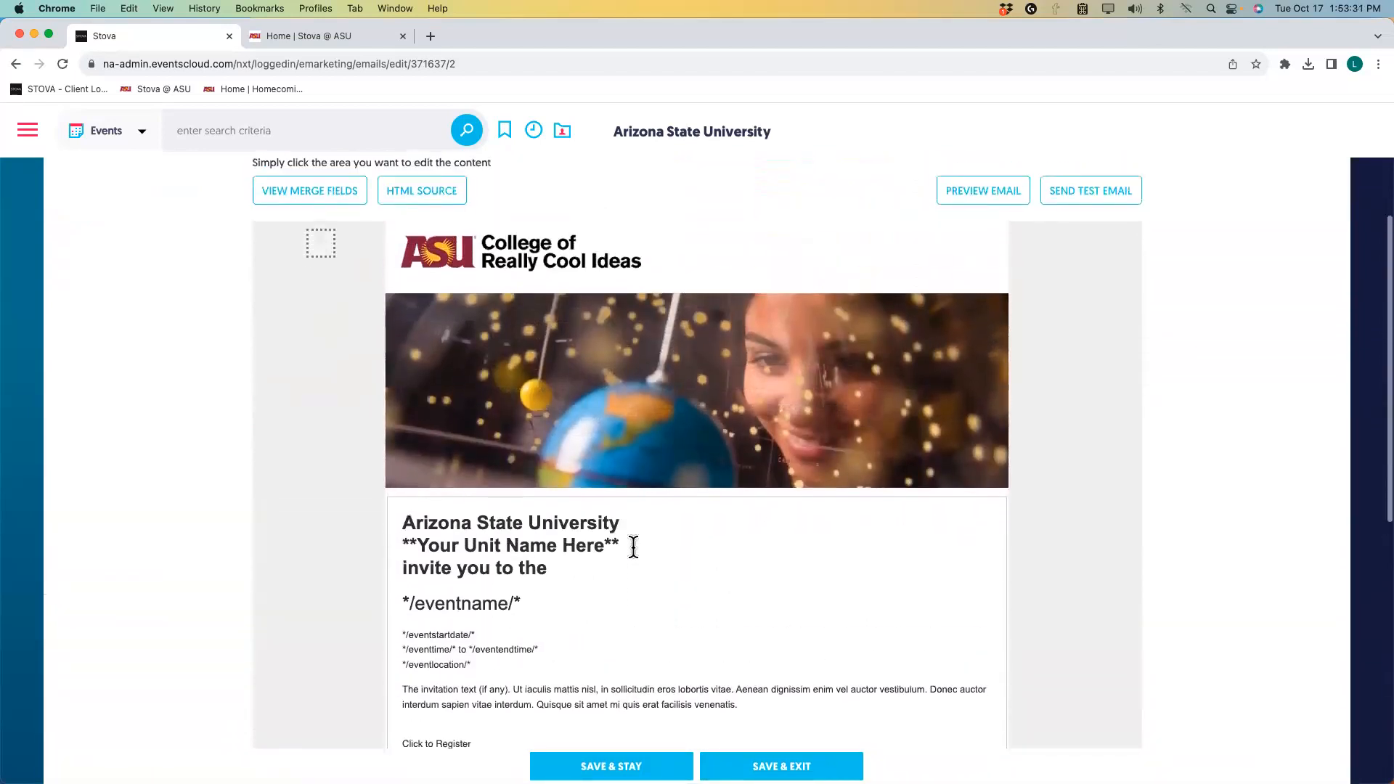
{"action": "scroll", "coordinate": [633, 547], "scroll_direction": "down", "scroll_amount": 8}
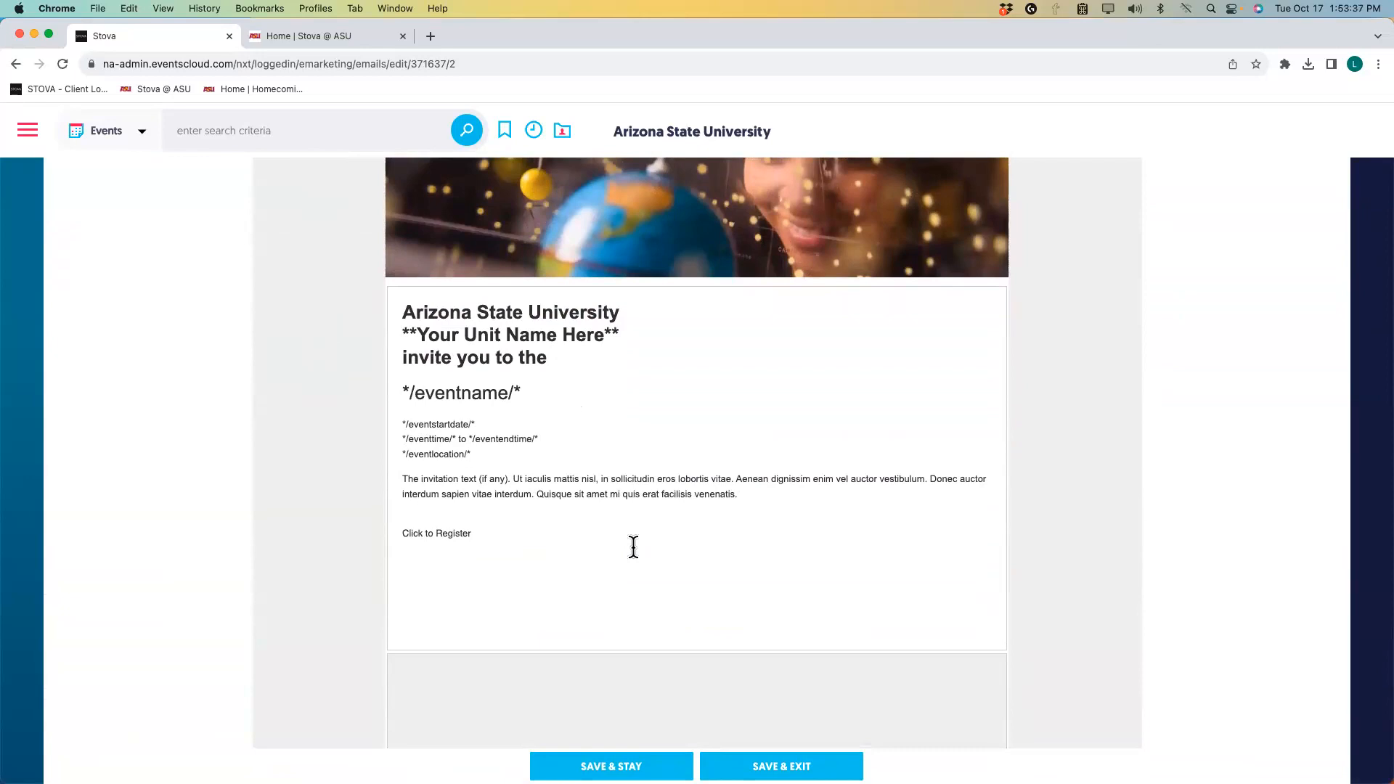
{"action": "scroll", "coordinate": [633, 547], "scroll_direction": "up", "scroll_amount": 4}
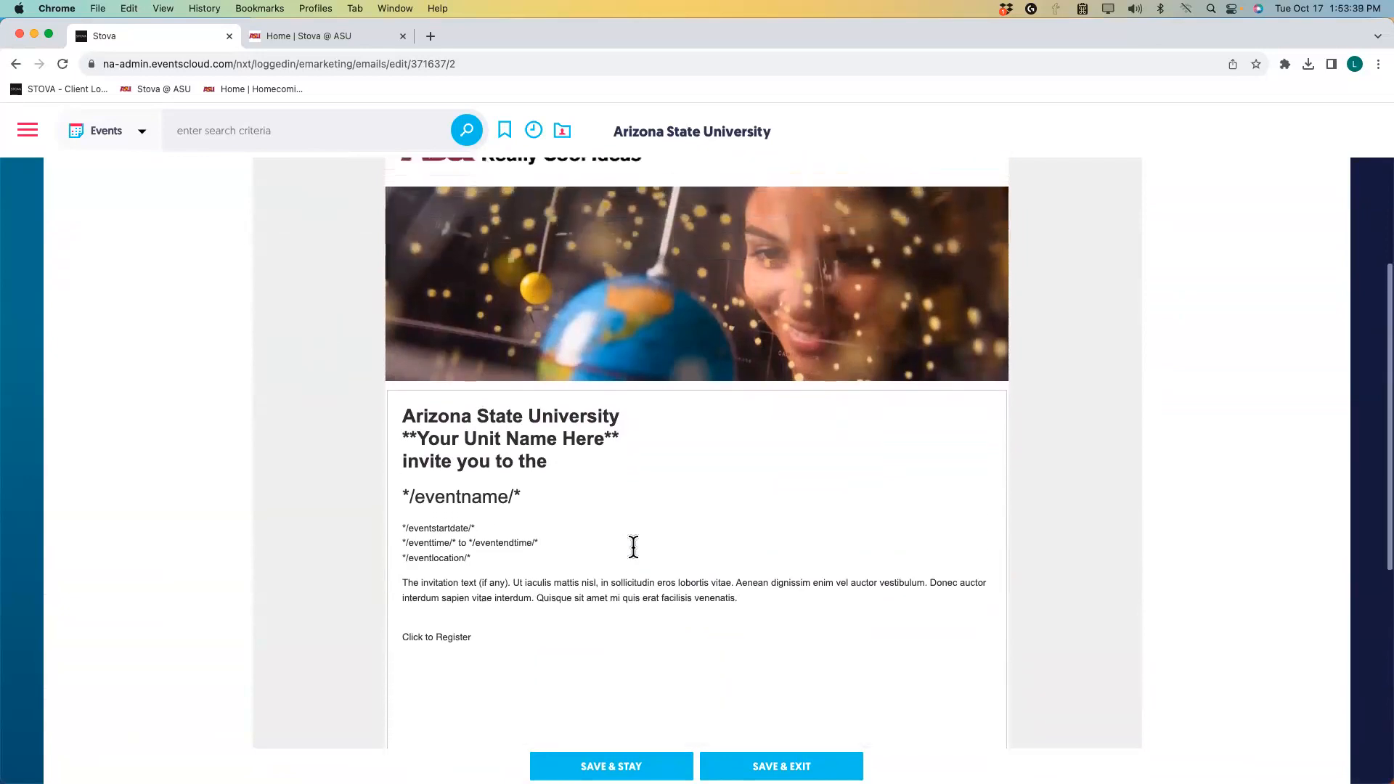
{"action": "scroll", "coordinate": [633, 547], "scroll_direction": "up", "scroll_amount": 5}
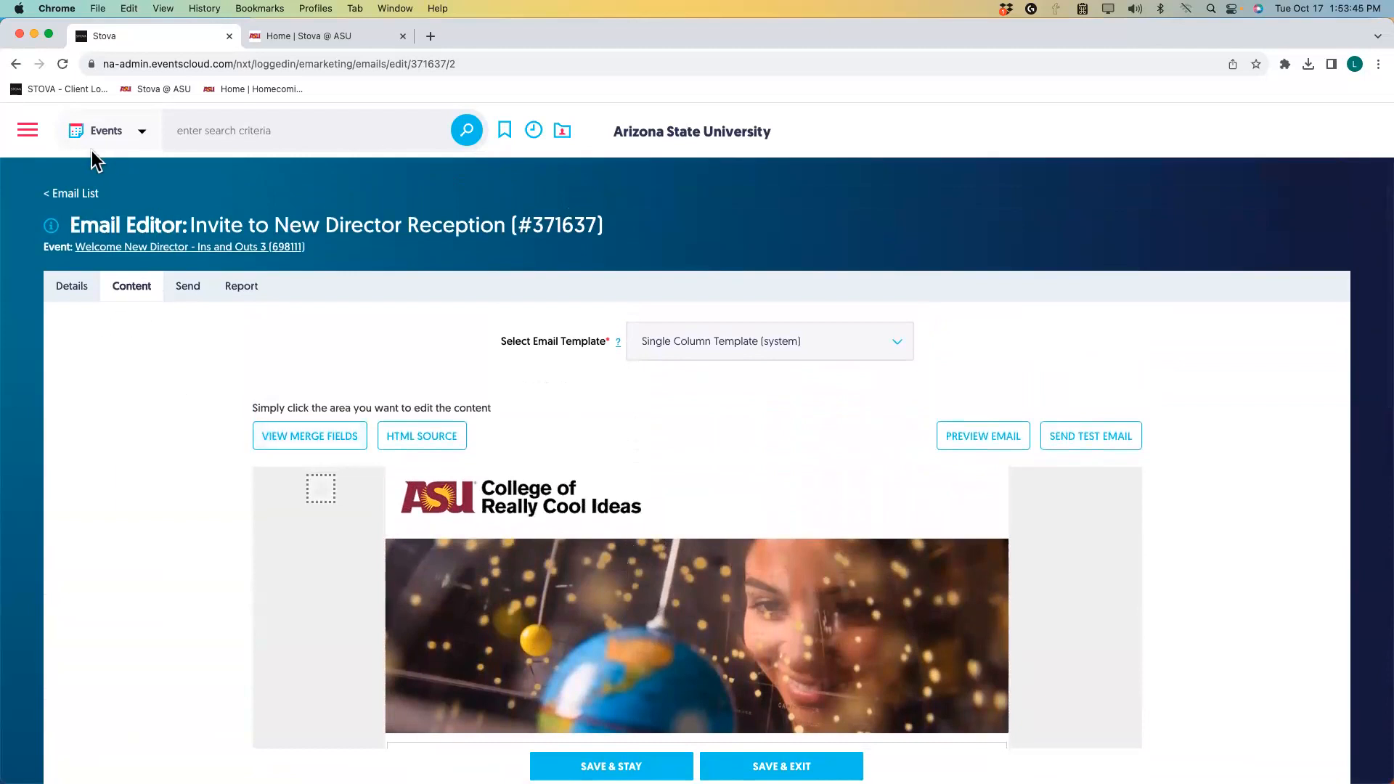
Go to Marketing > View all emails (beta) from the main menu.
{"action": "left_click", "coordinate": [27, 138]}
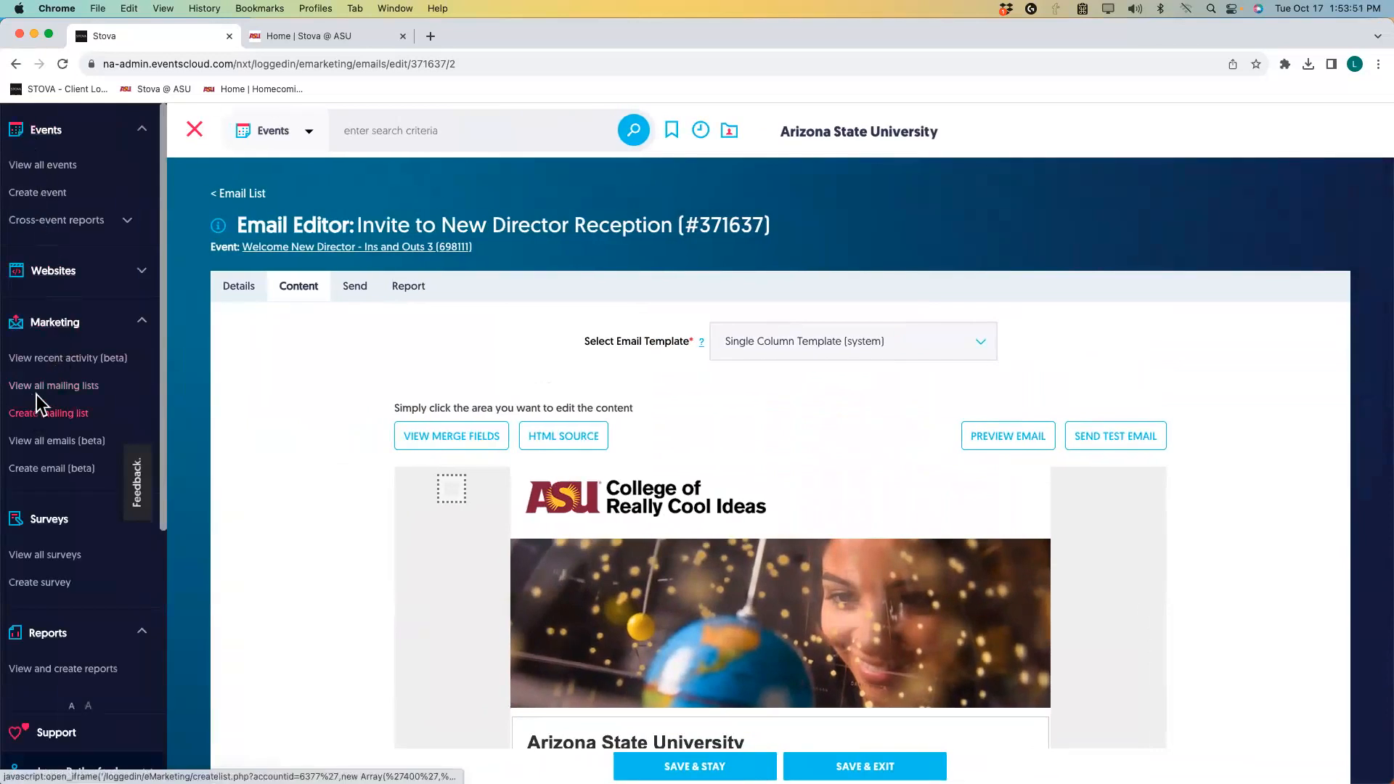
{"action": "left_click", "coordinate": [43, 441]}
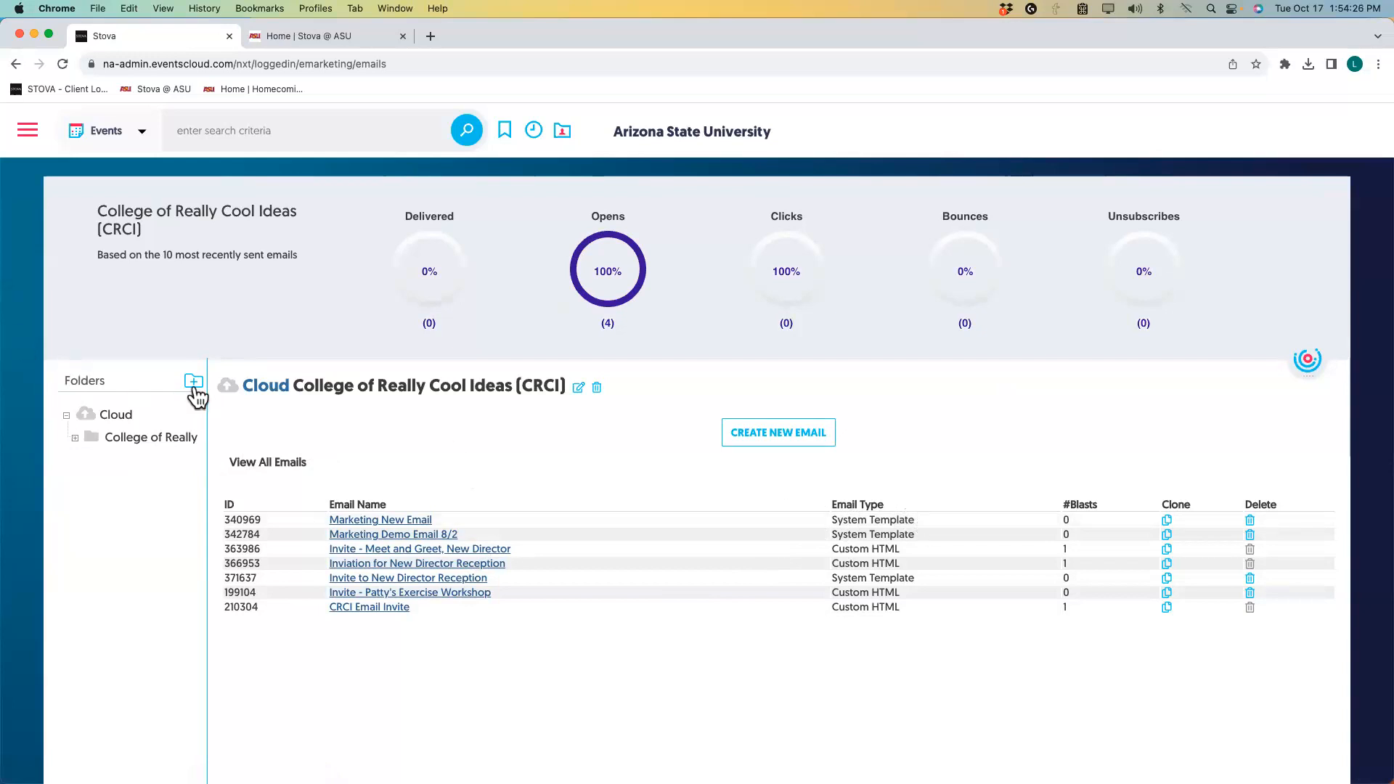
Open the 01 ASU Templates (Clone me!) subfolder under College of Really Cool Ideas.
{"action": "left_click", "coordinate": [75, 438]}
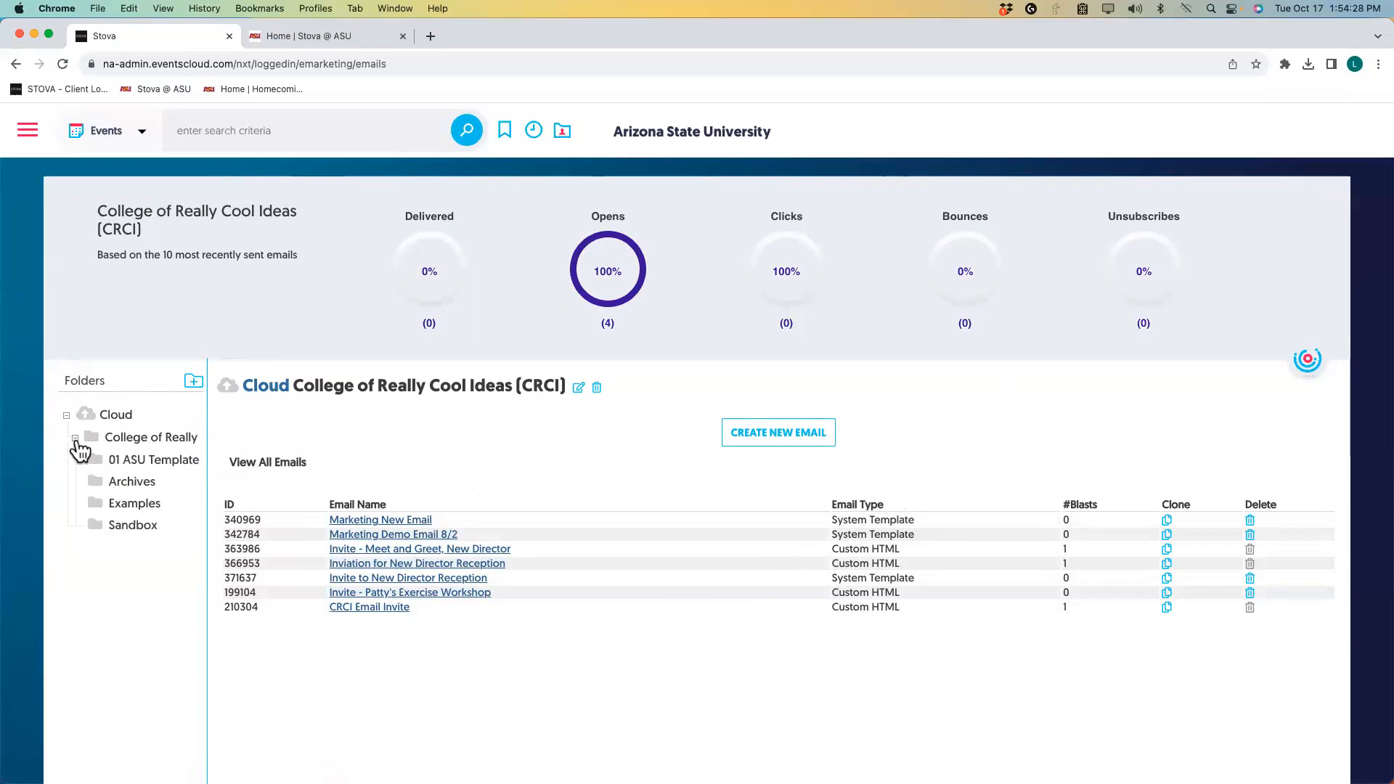
{"action": "left_click", "coordinate": [161, 465]}
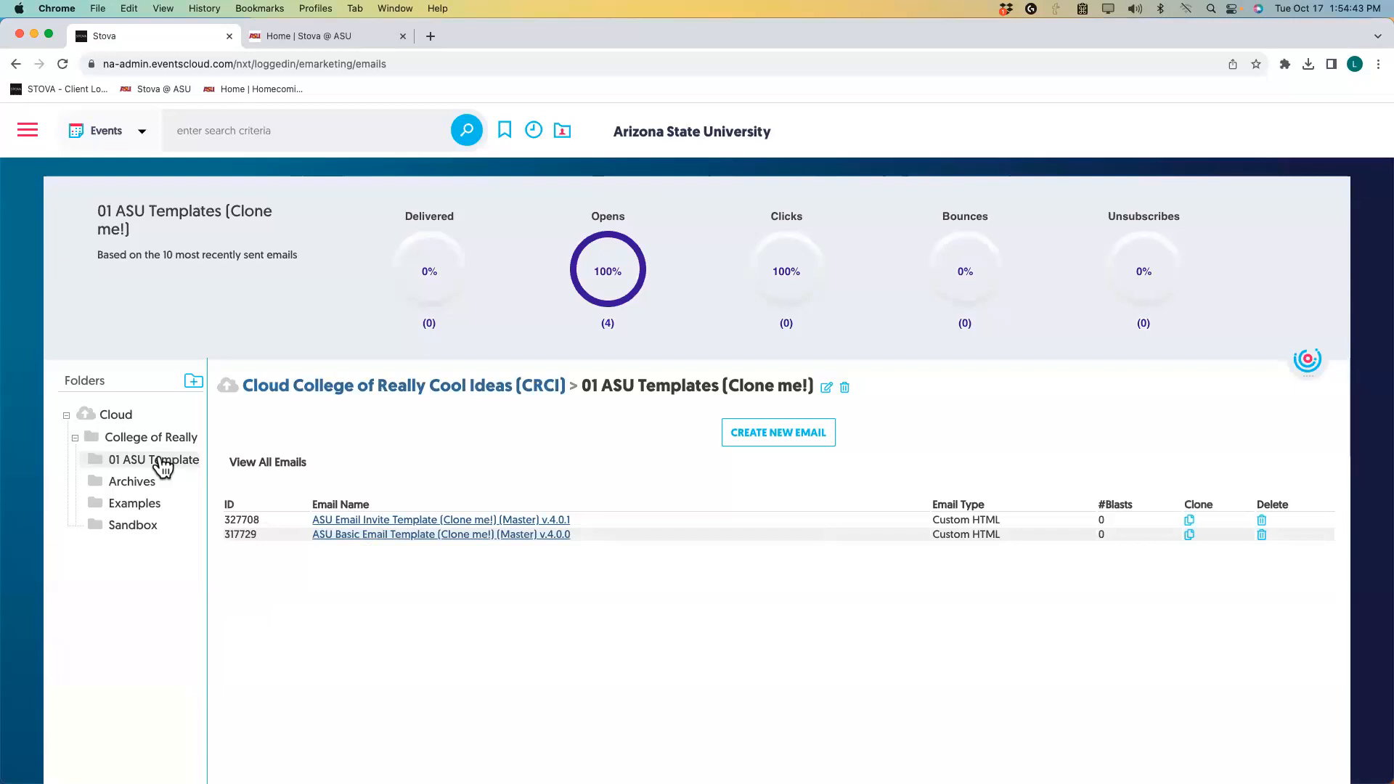
{"action": "left_click", "coordinate": [75, 439]}
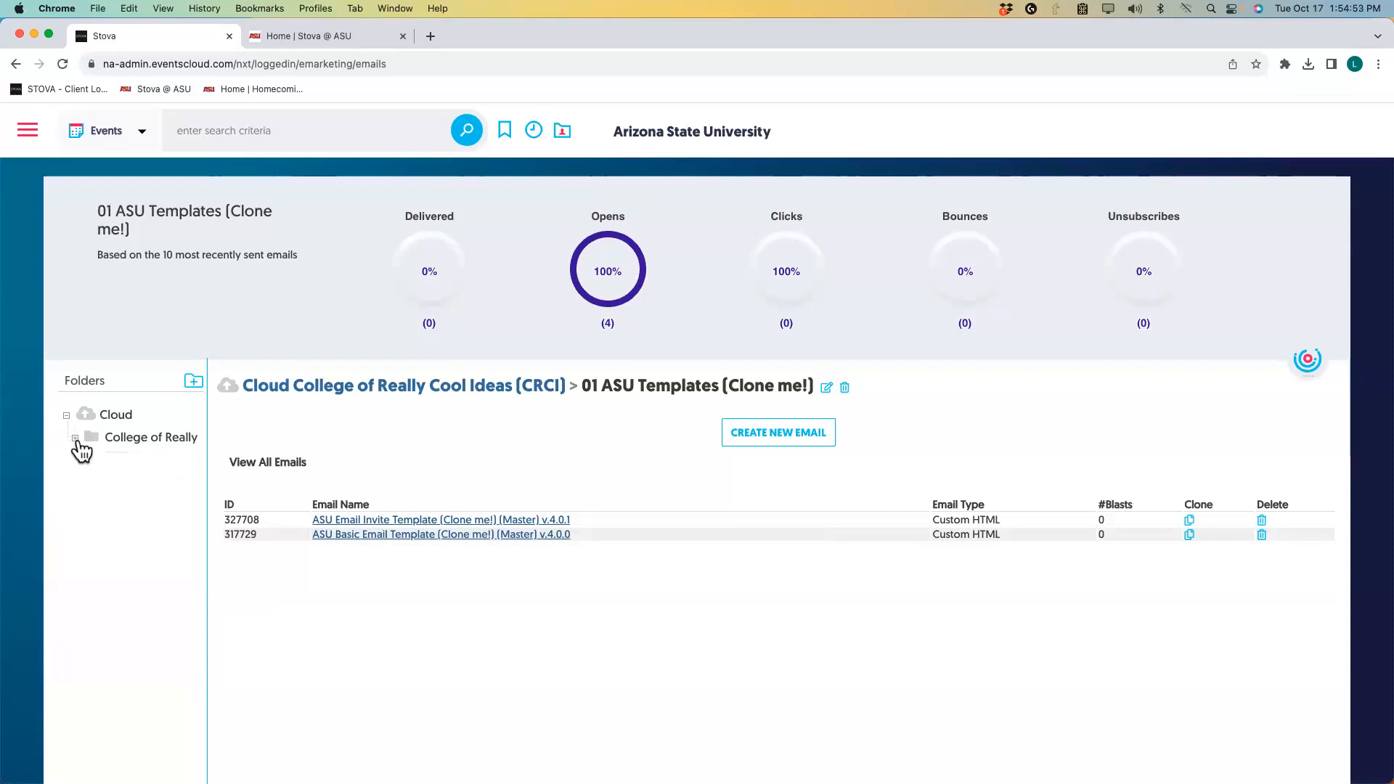
{"action": "left_click", "coordinate": [75, 439]}
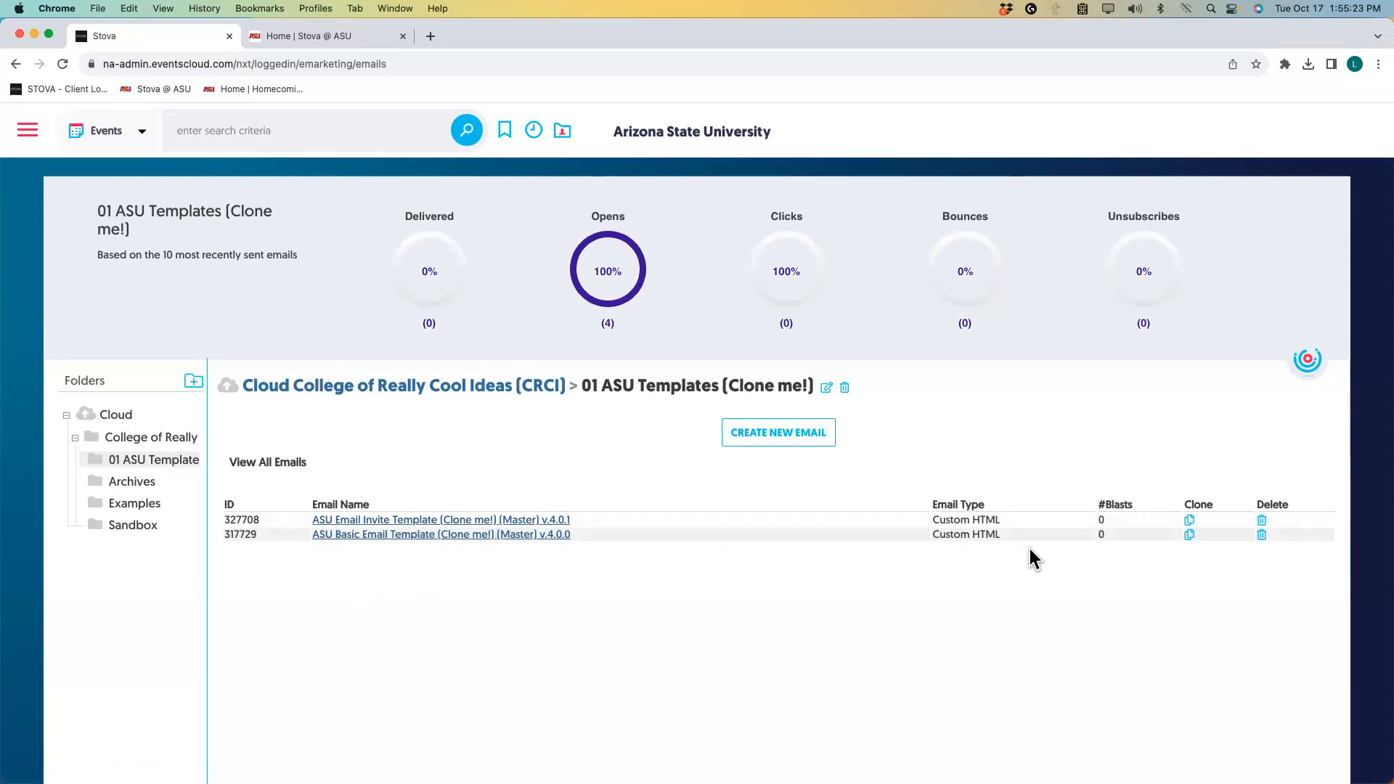
Clone the ASU Email Invite Template v.4.0.1 and begin renaming the copy, typing 'Invit'.
{"action": "left_click", "coordinate": [1191, 522]}
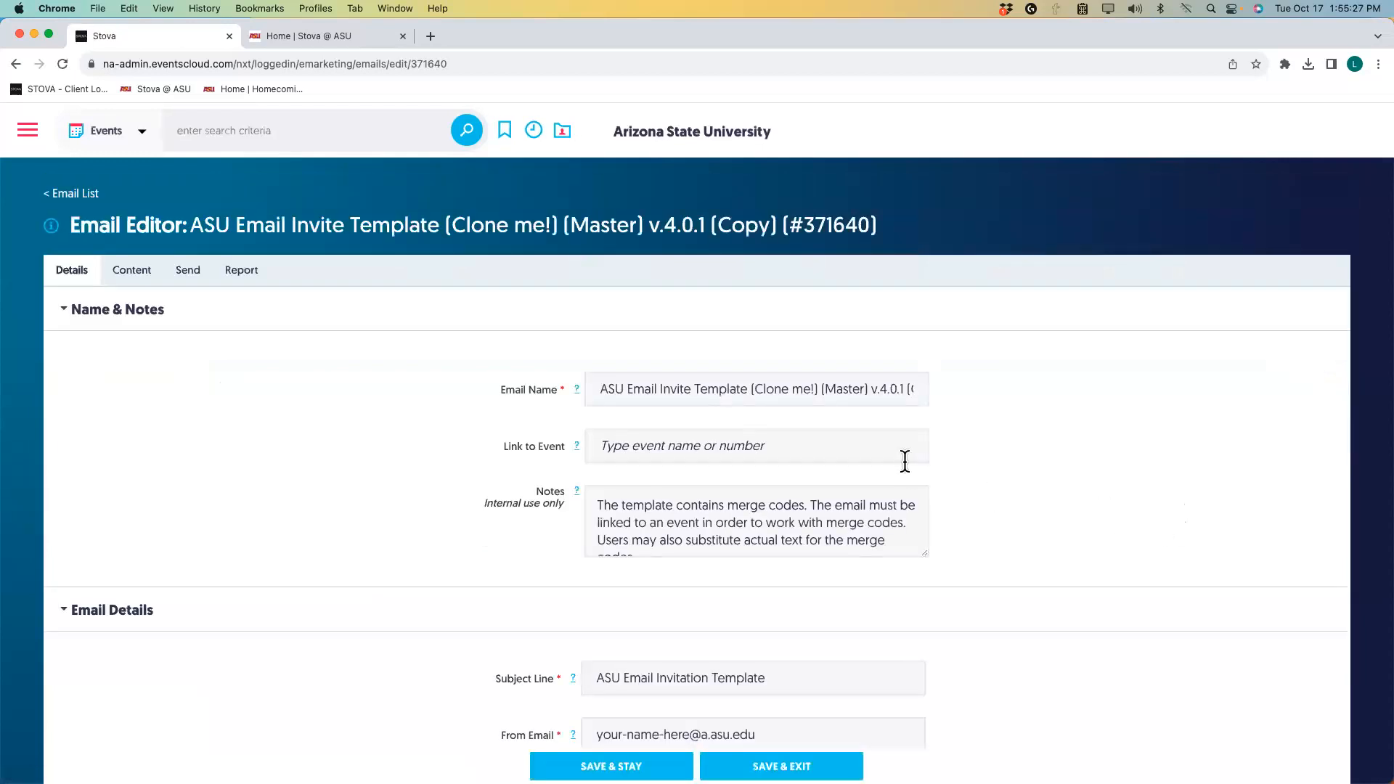
{"action": "left_click_drag", "start_coordinate": [598, 389], "coordinate": [1074, 387]}
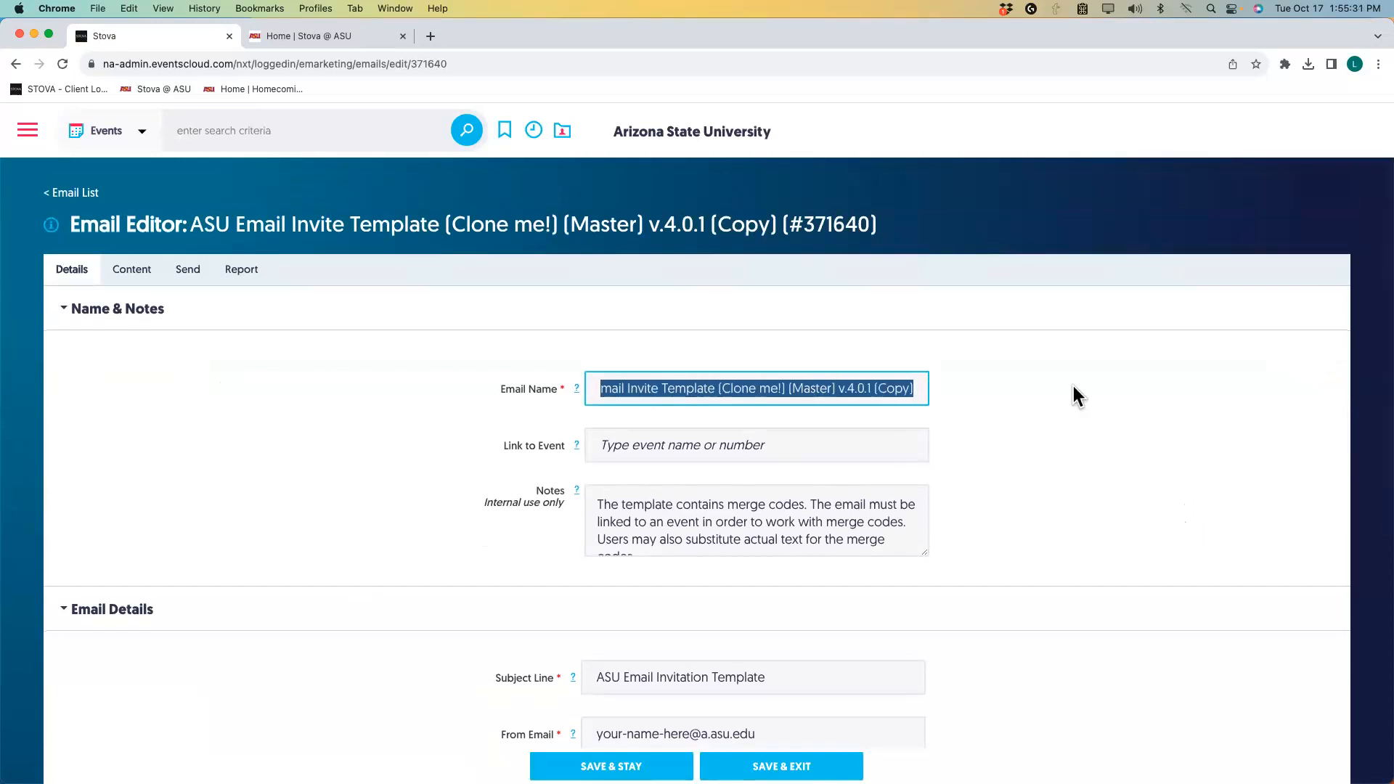
{"action": "type", "text": "Invite to New Director Reception"}
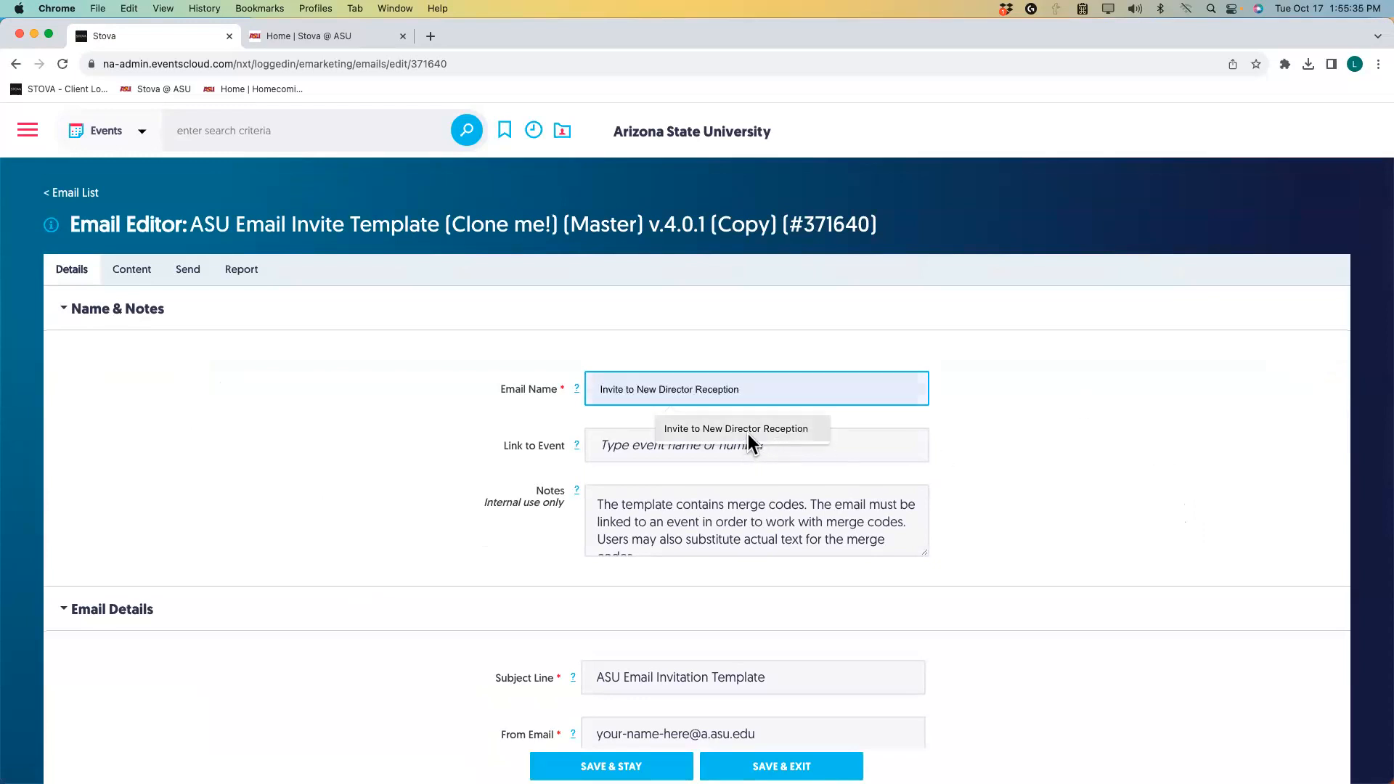
Name the copy 'Invite to New Director Reception' and link it to event Ins and Outs 3 (698111).
{"action": "left_click", "coordinate": [748, 432]}
{"action": "left_click", "coordinate": [715, 443]}
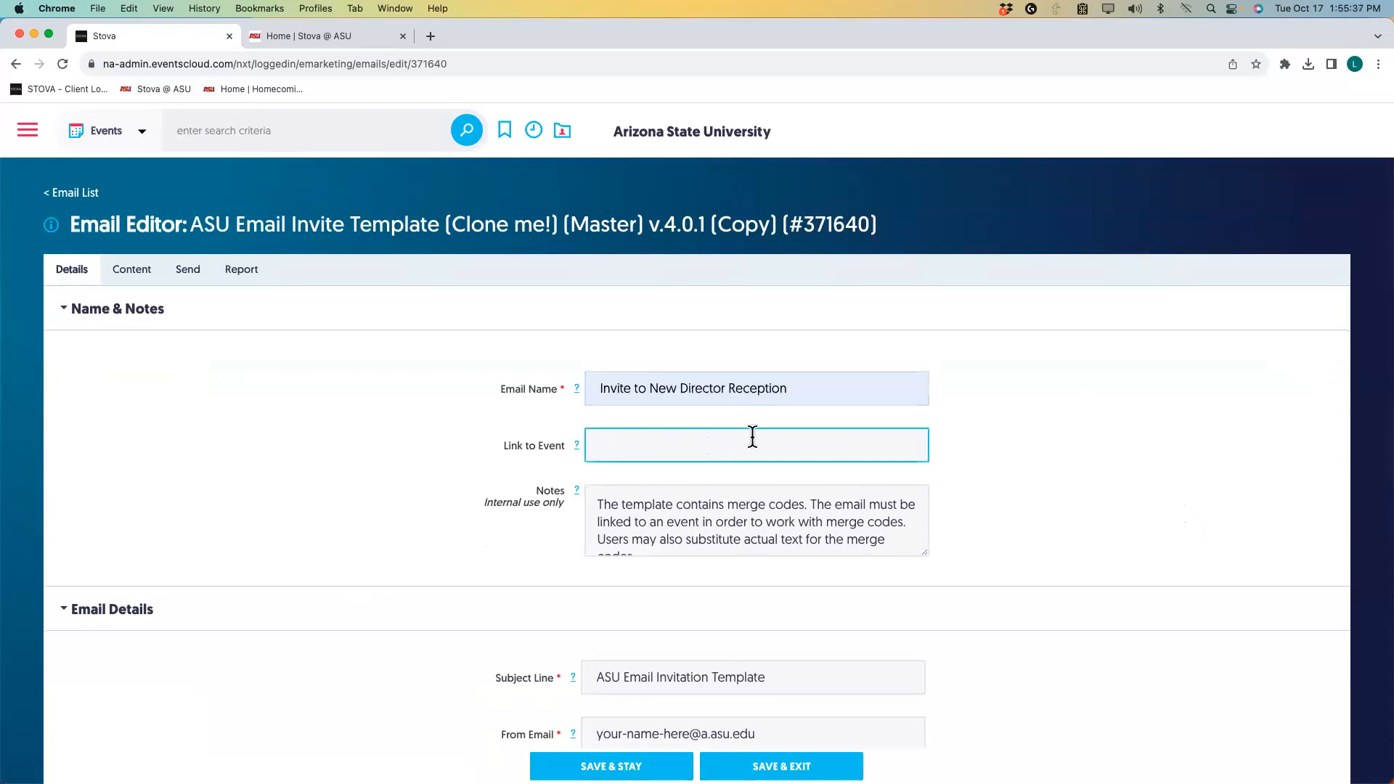
{"action": "type", "text": "New Director ins and outs"}
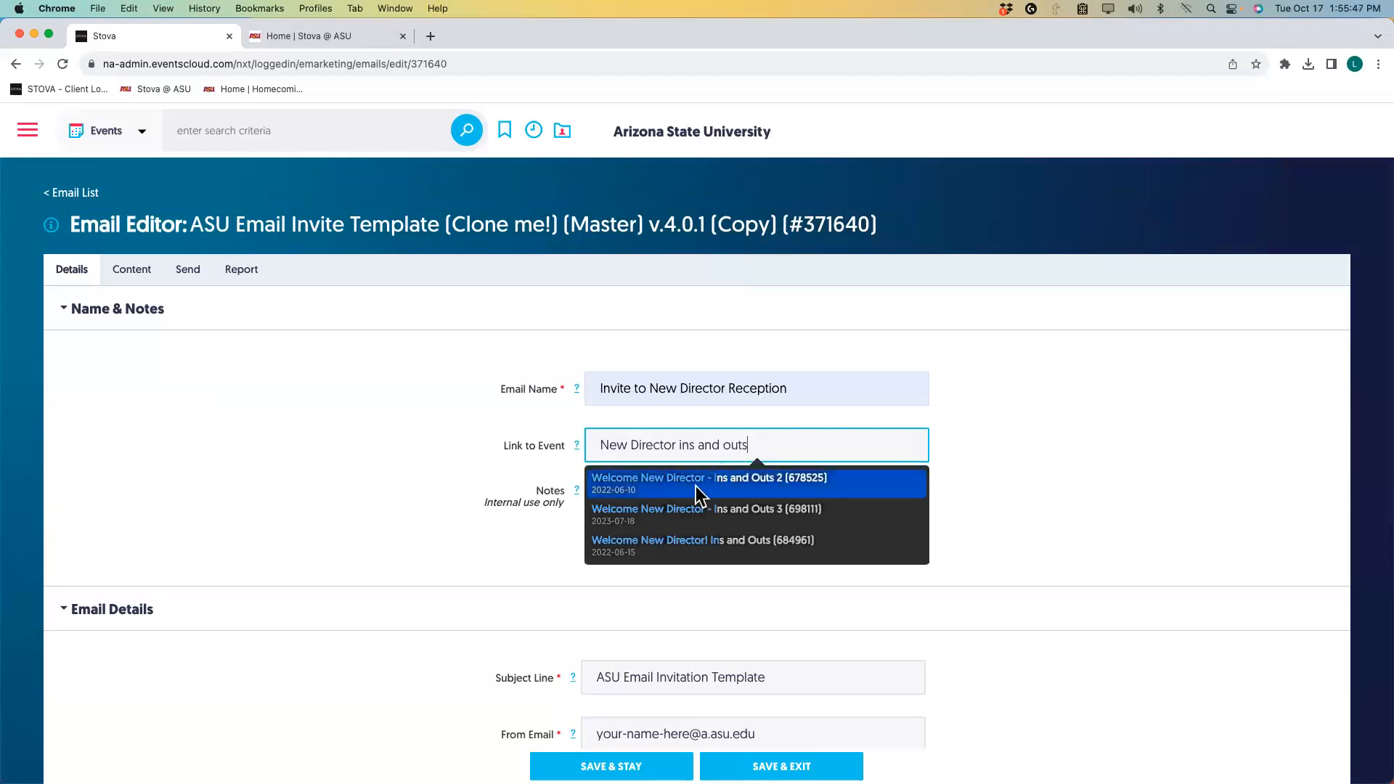
{"action": "left_click", "coordinate": [658, 510]}
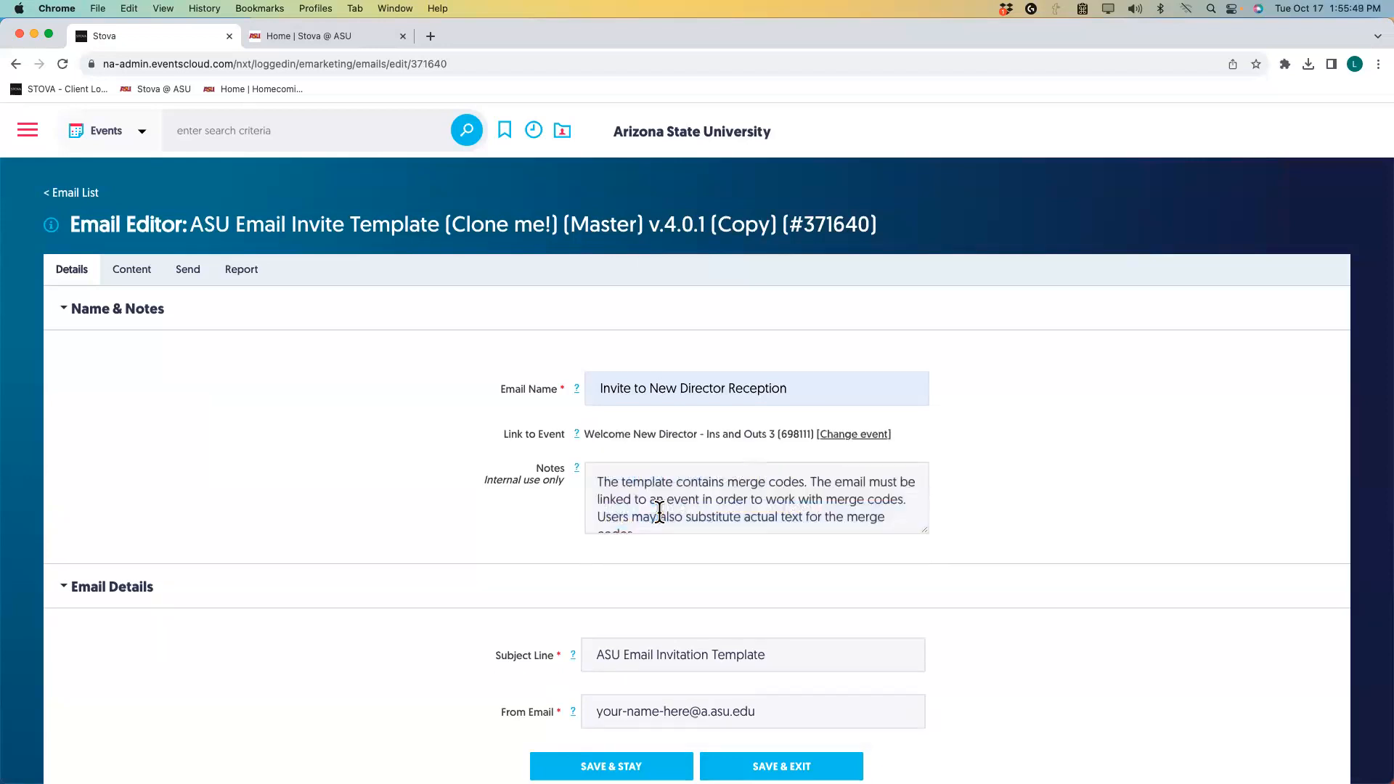
Set the subject line to 'You are Invited! New Director Reception'.
{"action": "scroll", "coordinate": [540, 511], "scroll_direction": "down", "scroll_amount": 1}
{"action": "scroll", "coordinate": [517, 521], "scroll_direction": "down", "scroll_amount": 5}
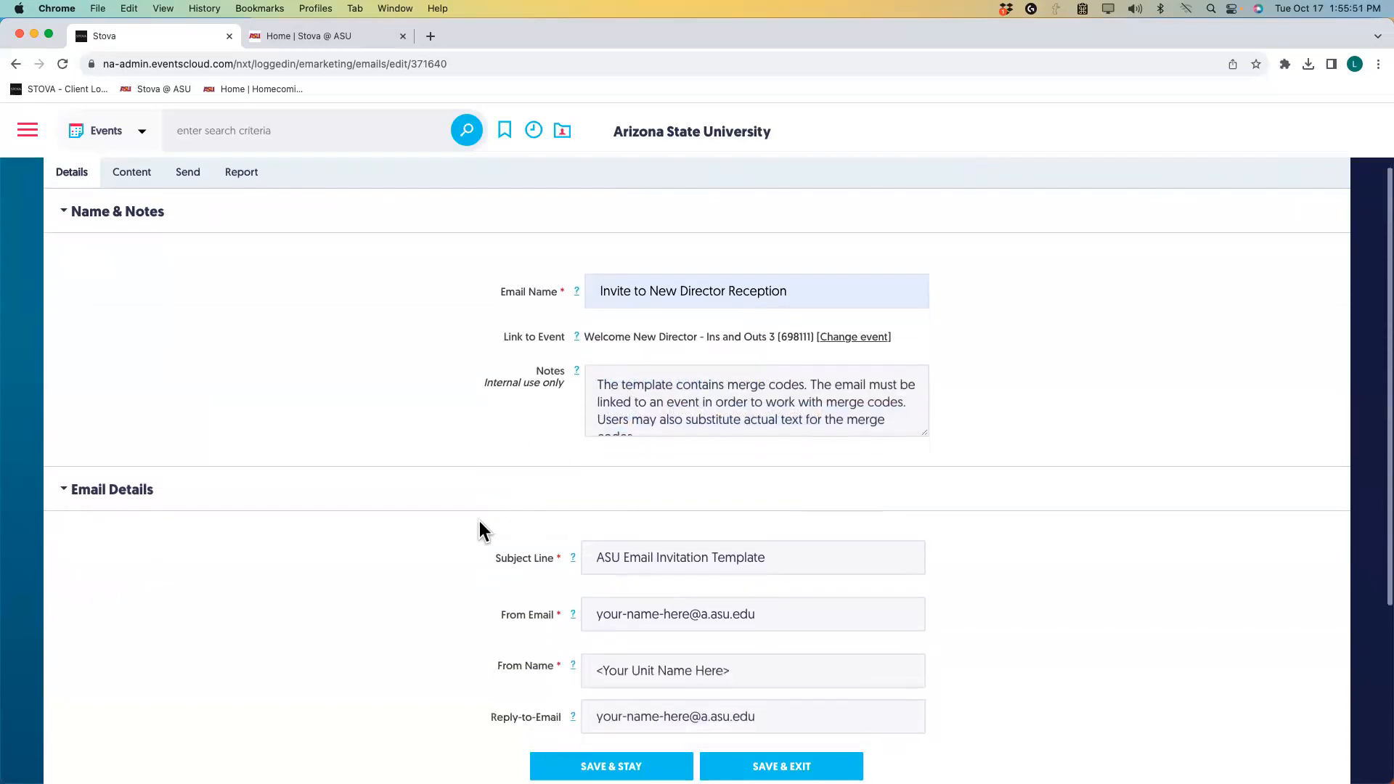
{"action": "left_click_drag", "start_coordinate": [789, 470], "coordinate": [498, 467]}
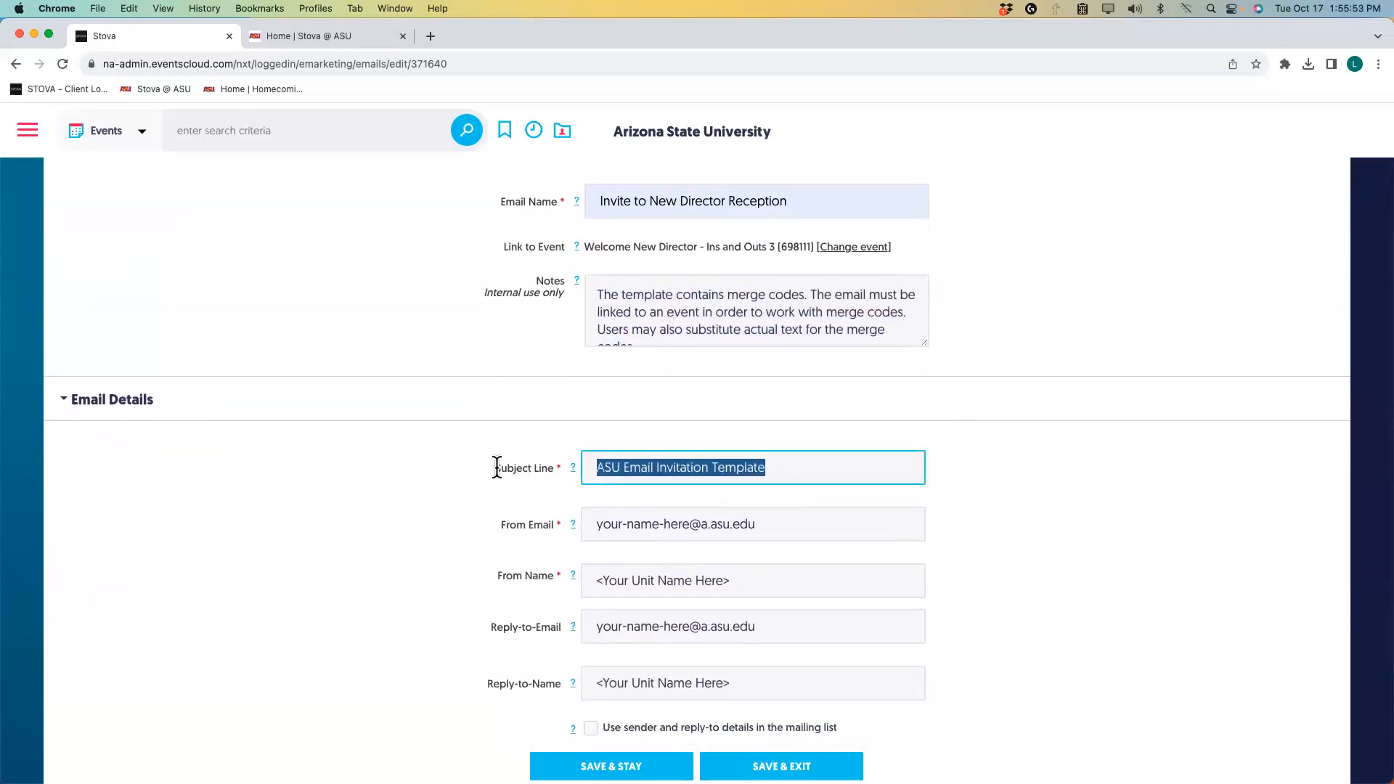
{"action": "type", "text": "You"}
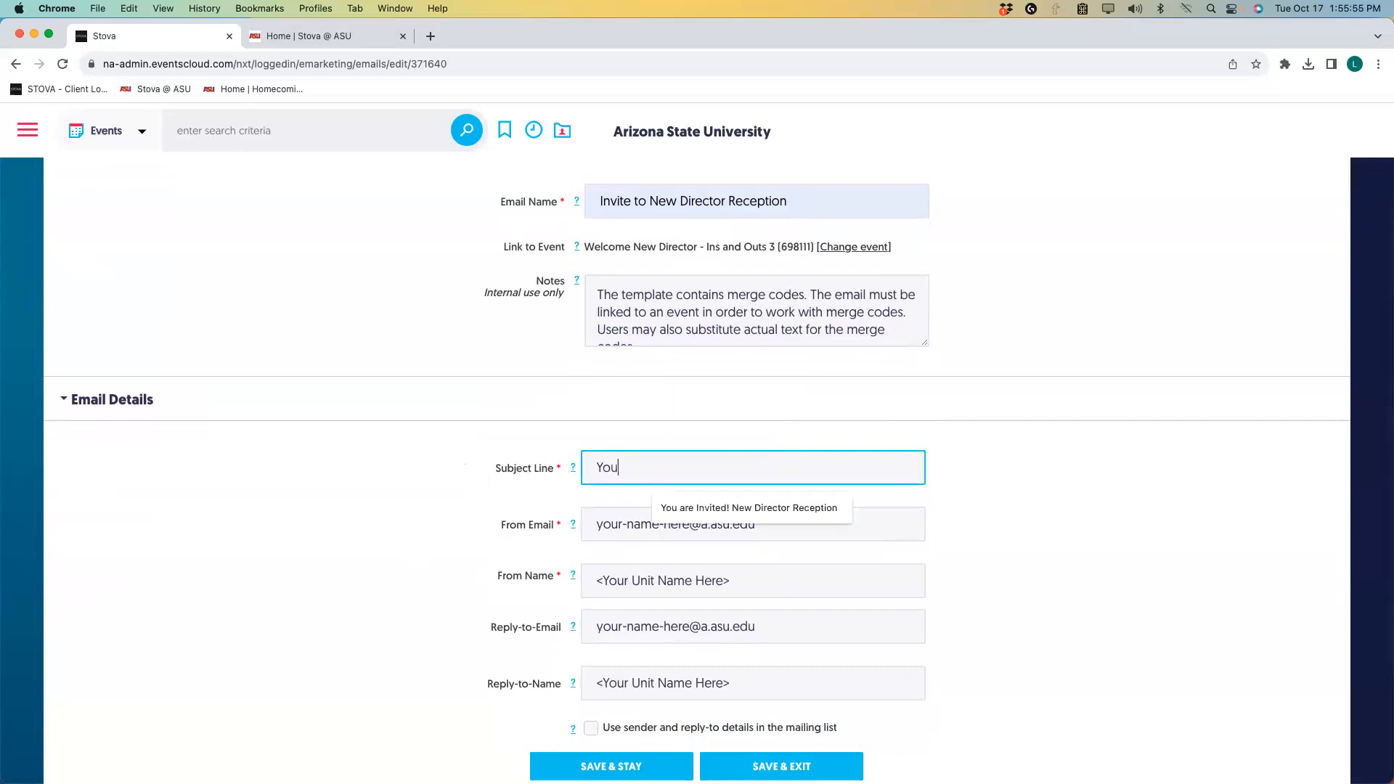
{"action": "left_click", "coordinate": [651, 512]}
Set the sender address to the CRC account and enter the sender's full name.
{"action": "left_click_drag", "start_coordinate": [691, 521], "coordinate": [587, 516]}
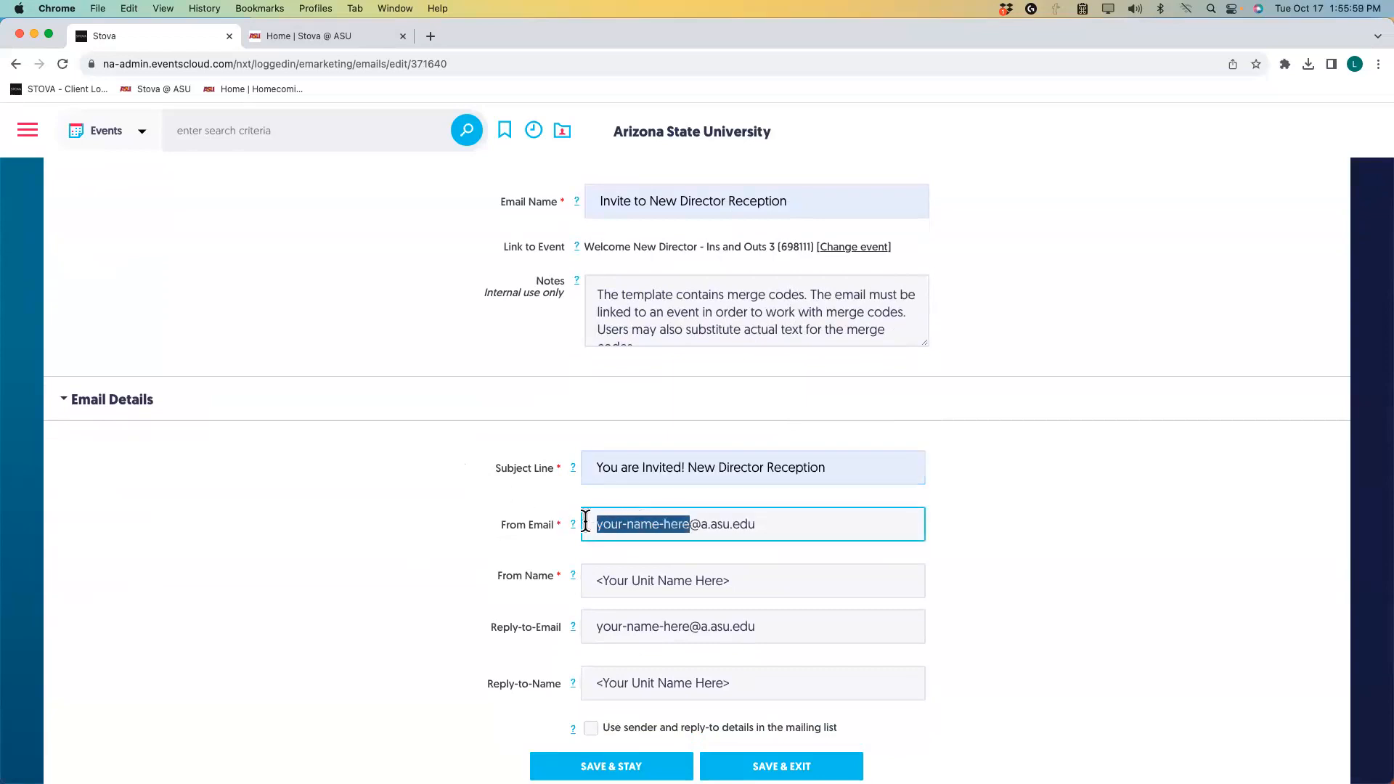
{"action": "type", "text": "CRCI"}
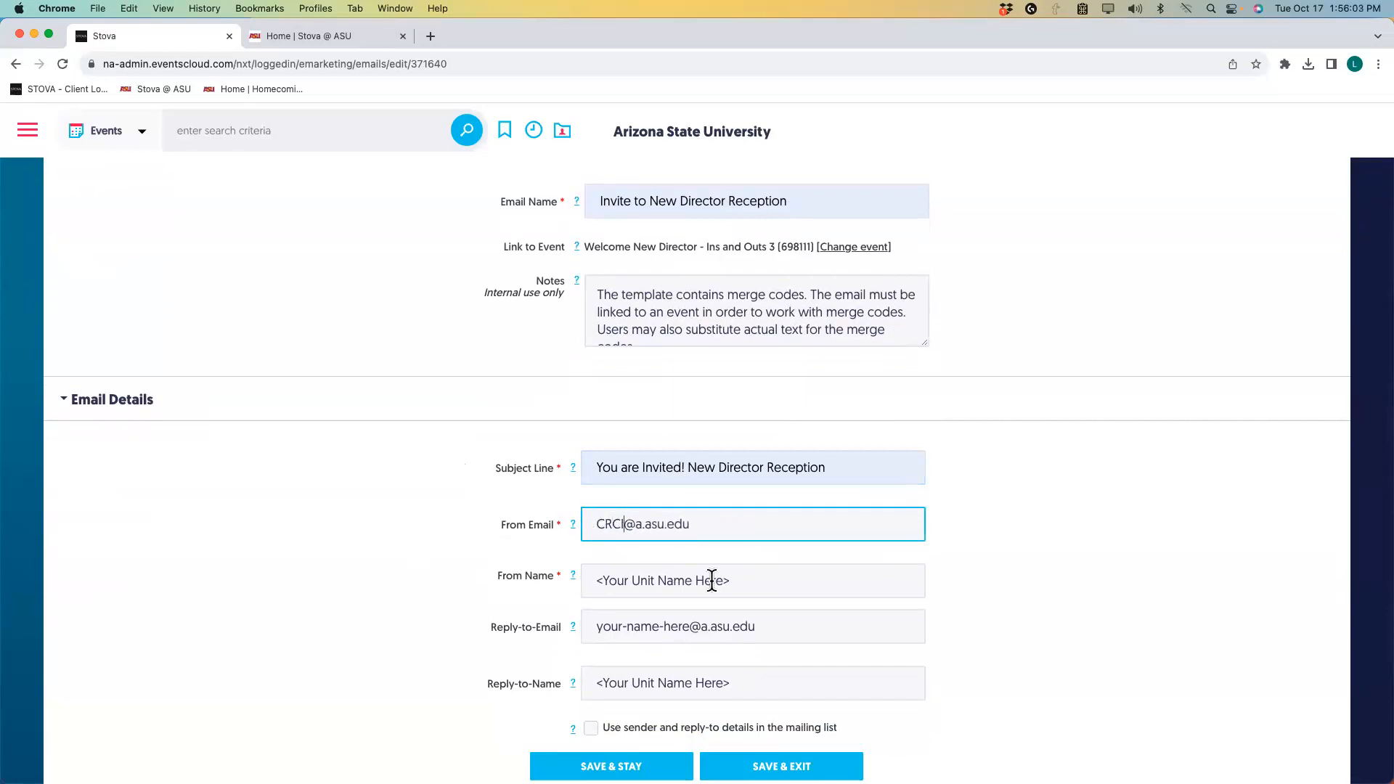
{"action": "left_click_drag", "start_coordinate": [773, 586], "coordinate": [558, 586]}
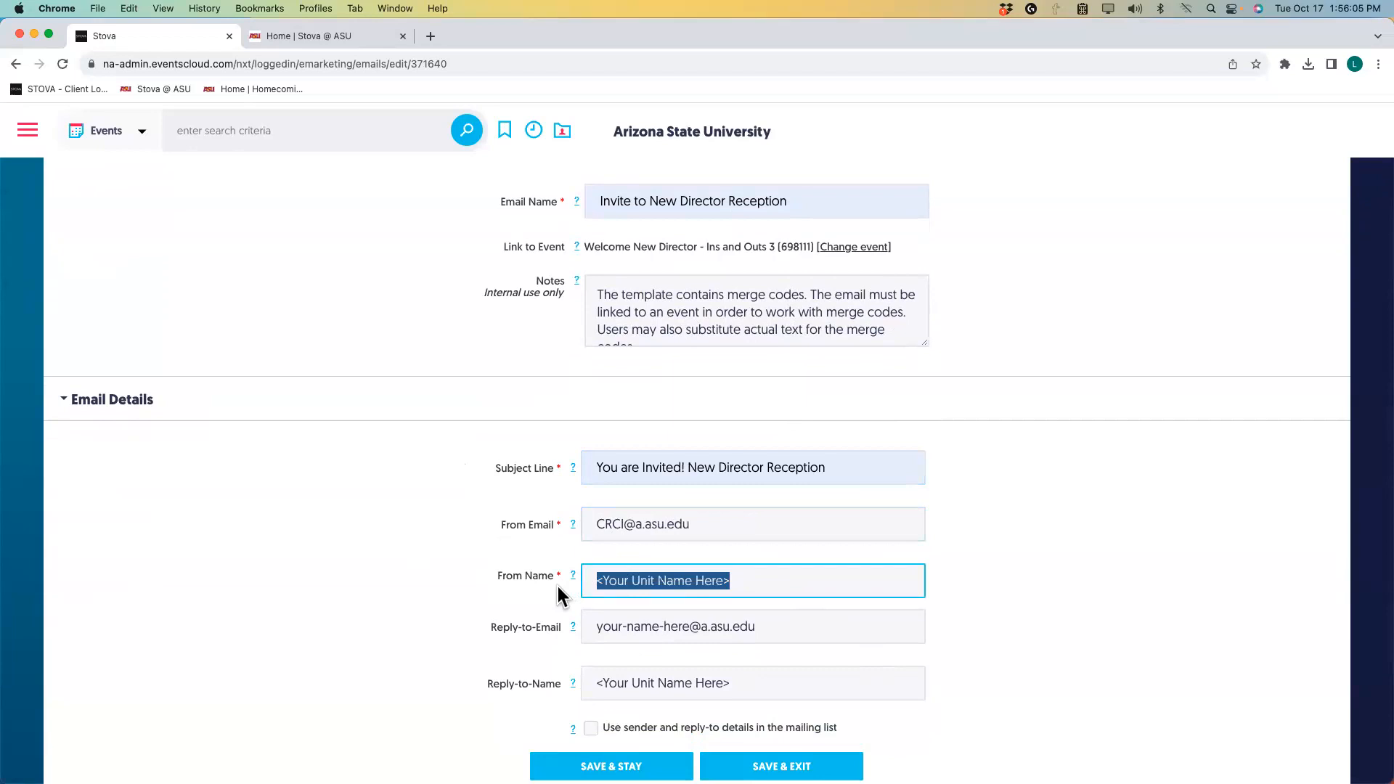
{"action": "type", "text": "Dean M"}
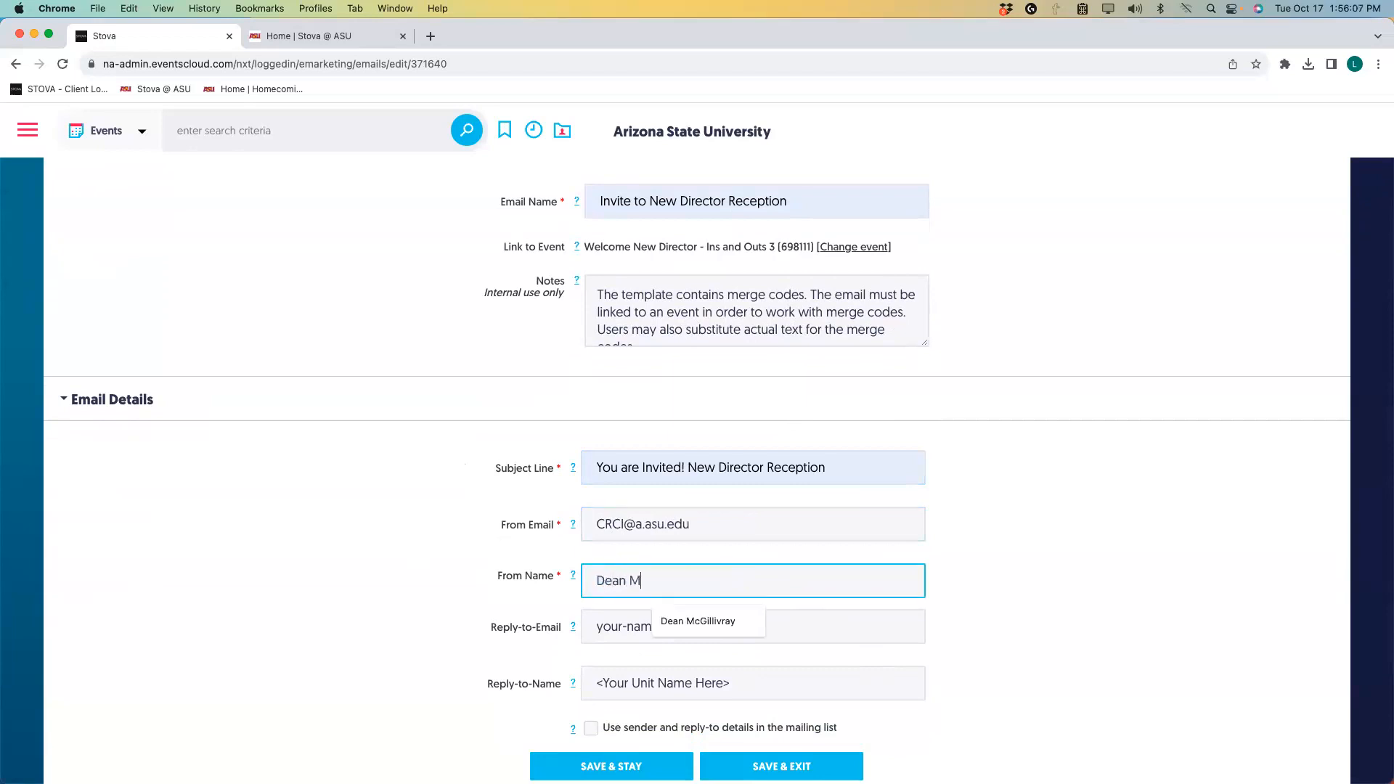
{"action": "left_click", "coordinate": [704, 623]}
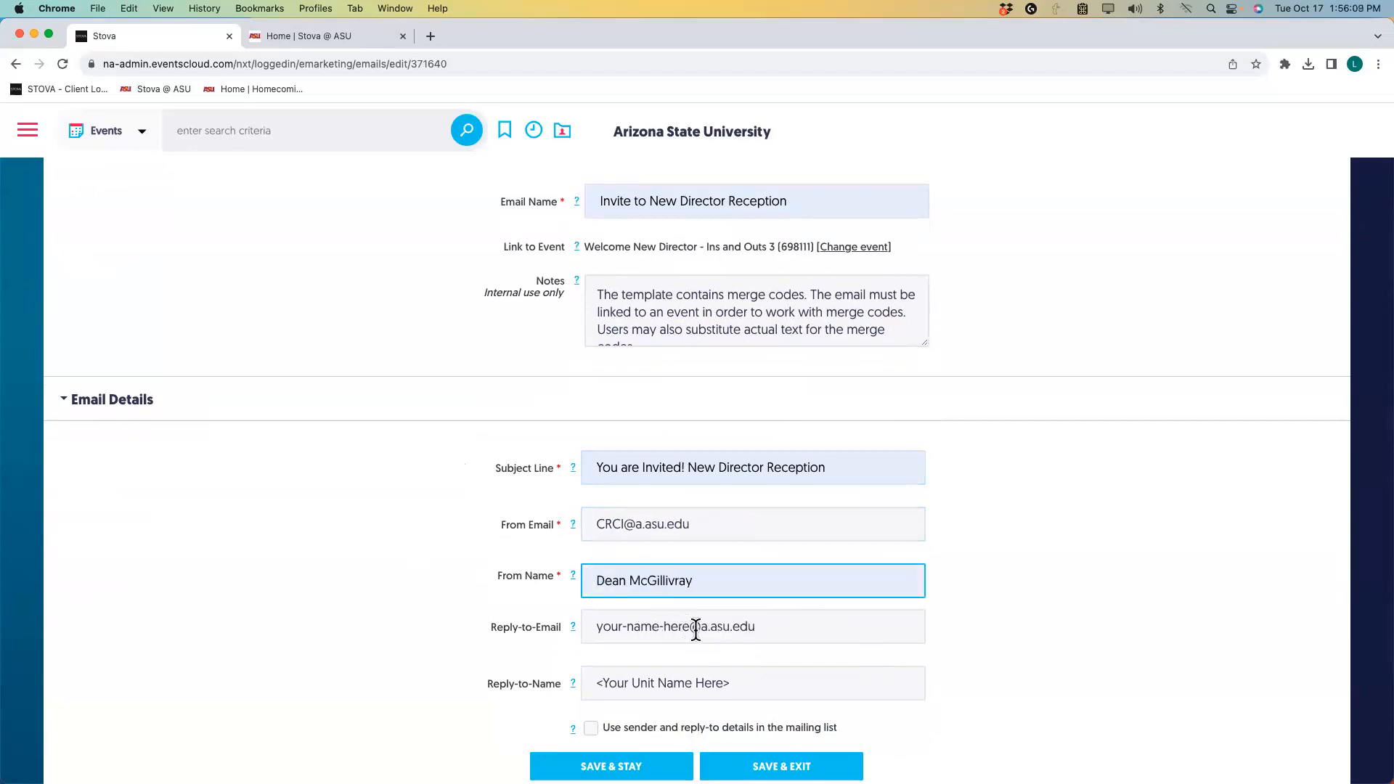
Set the reply-to address to CRCI without the 'a.' subdomain, enter the contact's full name, and save.
{"action": "left_click_drag", "start_coordinate": [695, 628], "coordinate": [569, 629]}
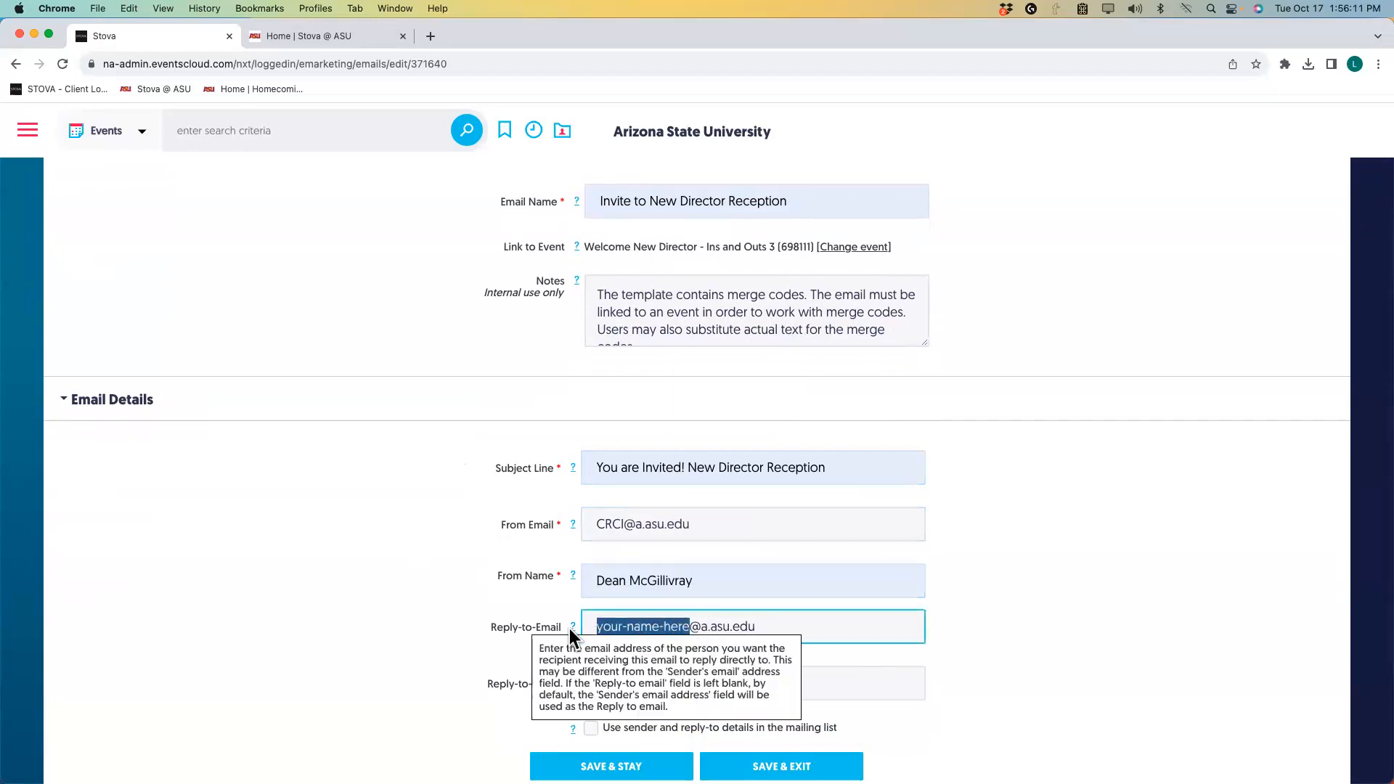
{"action": "type", "text": "CRCI"}
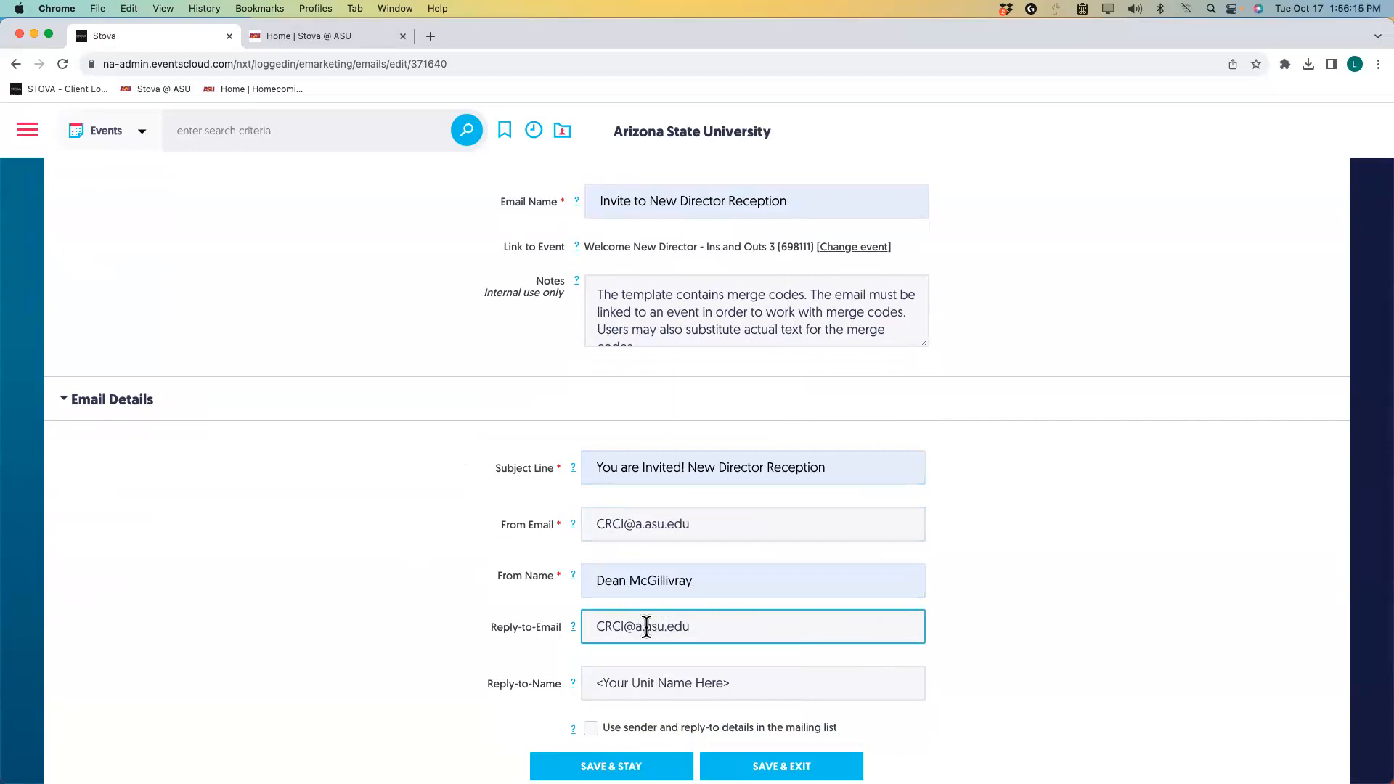
{"action": "left_click_drag", "start_coordinate": [641, 629], "coordinate": [638, 629]}
{"action": "key", "text": "Delete"}
{"action": "key", "text": "Delete"}
{"action": "left_click_drag", "start_coordinate": [737, 683], "coordinate": [592, 682]}
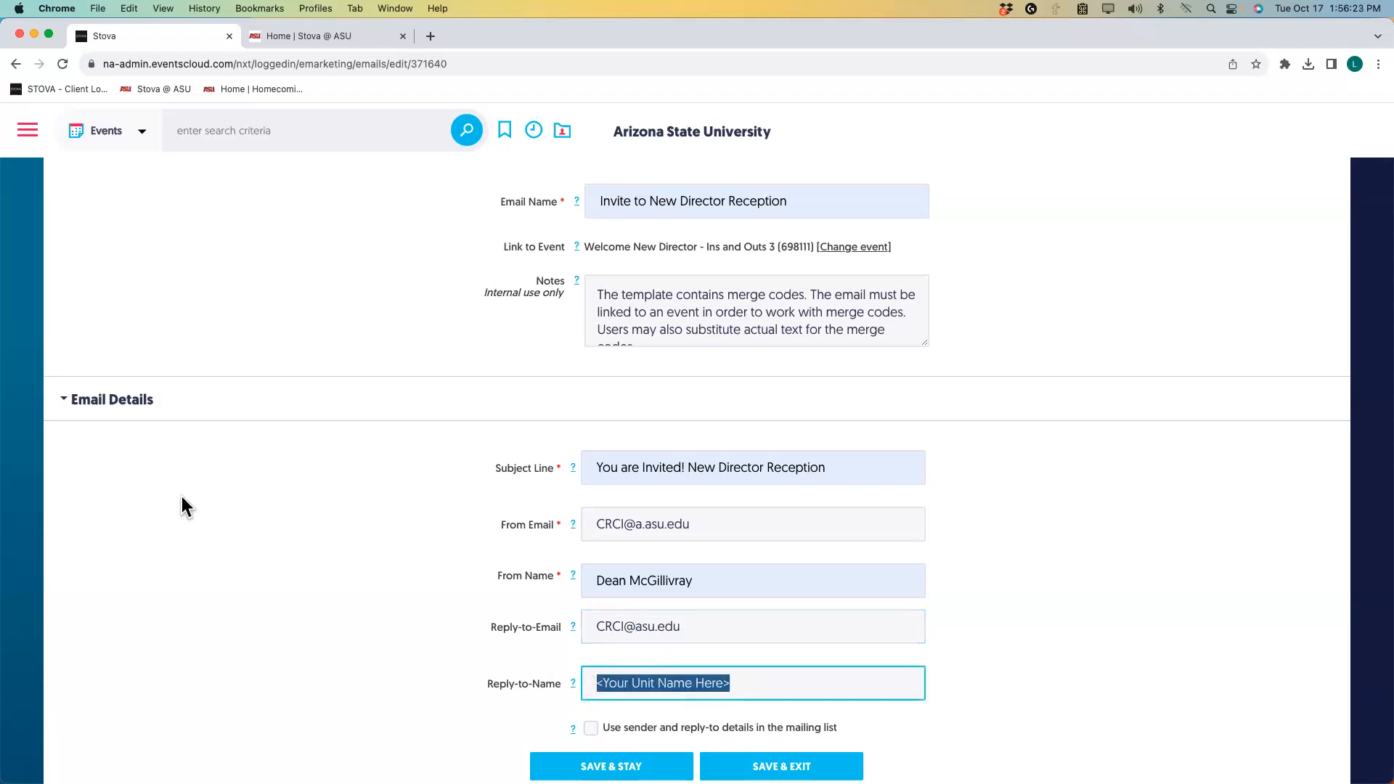
{"action": "type", "text": "Laura"}
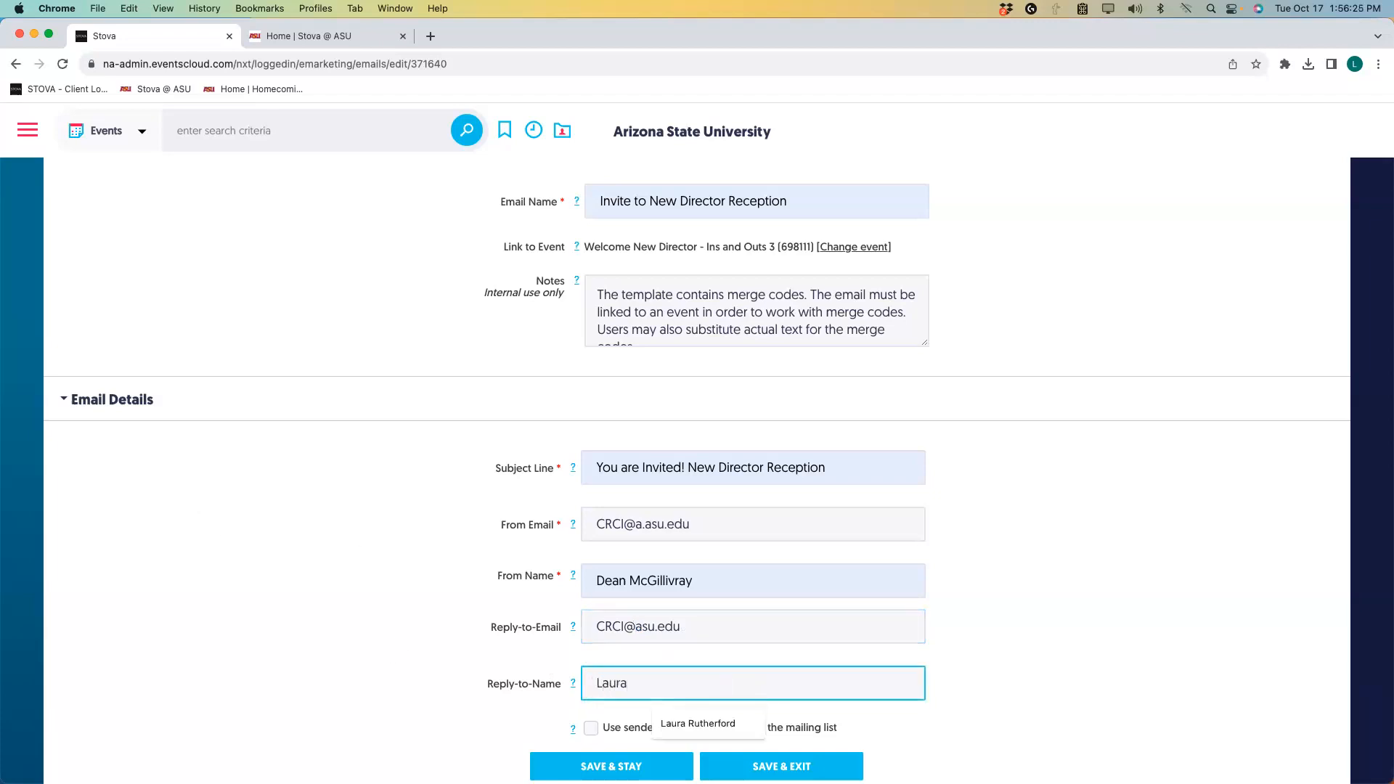
{"action": "left_click", "coordinate": [702, 722]}
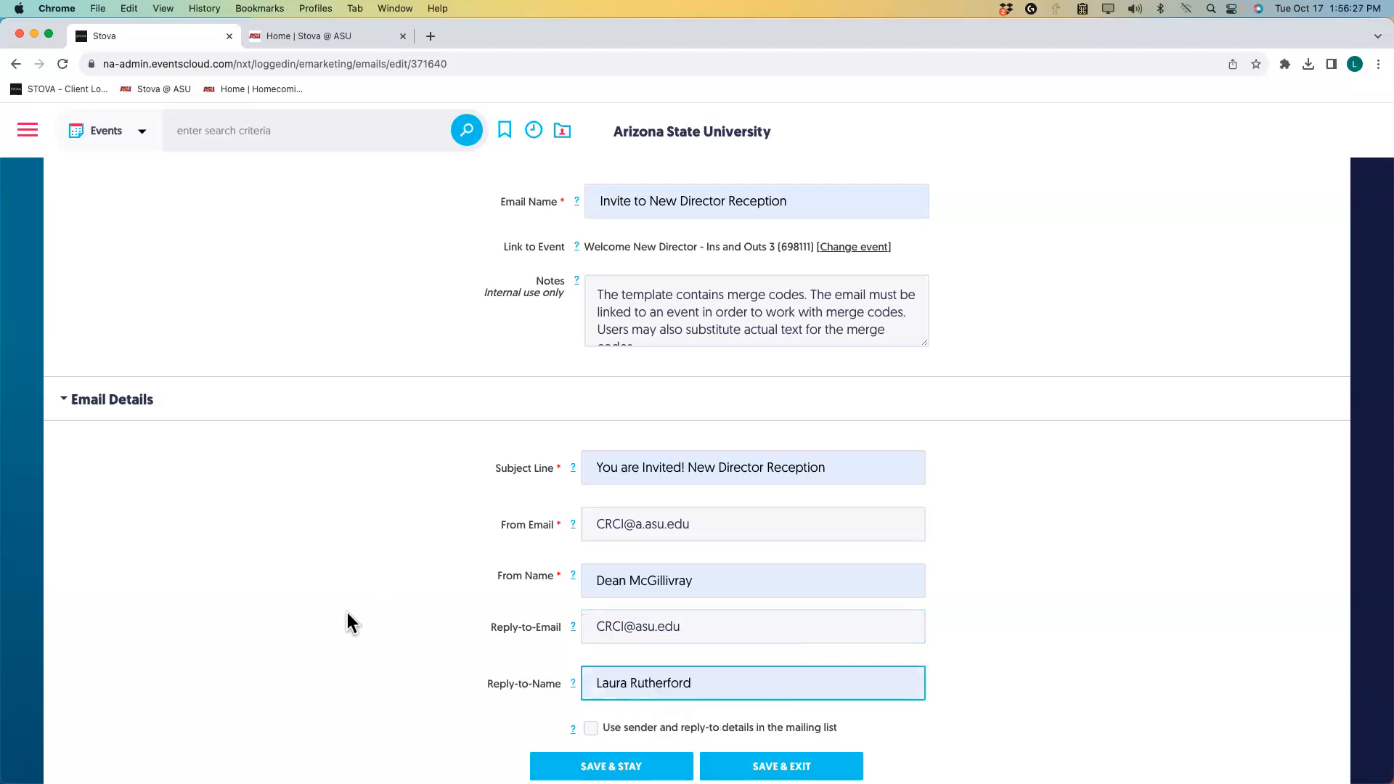
{"action": "left_click", "coordinate": [611, 766]}
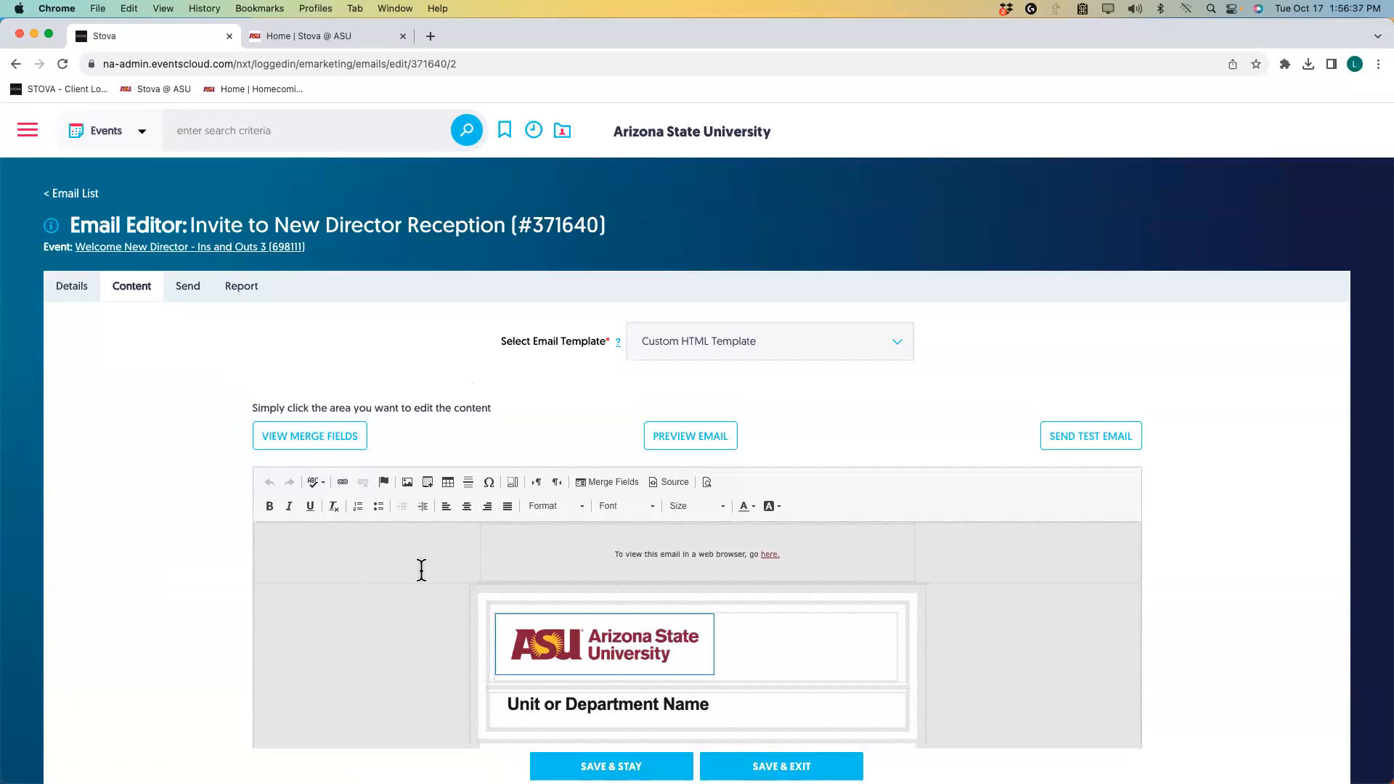
Inspect the template's sample banner and ASU logo, then select the 'Unit or Department Name' heading.
{"action": "scroll", "coordinate": [694, 657], "scroll_direction": "down", "scroll_amount": 3}
{"action": "scroll", "coordinate": [694, 655], "scroll_direction": "down", "scroll_amount": 3}
{"action": "scroll", "coordinate": [693, 655], "scroll_direction": "up", "scroll_amount": 3}
{"action": "left_click", "coordinate": [693, 655]}
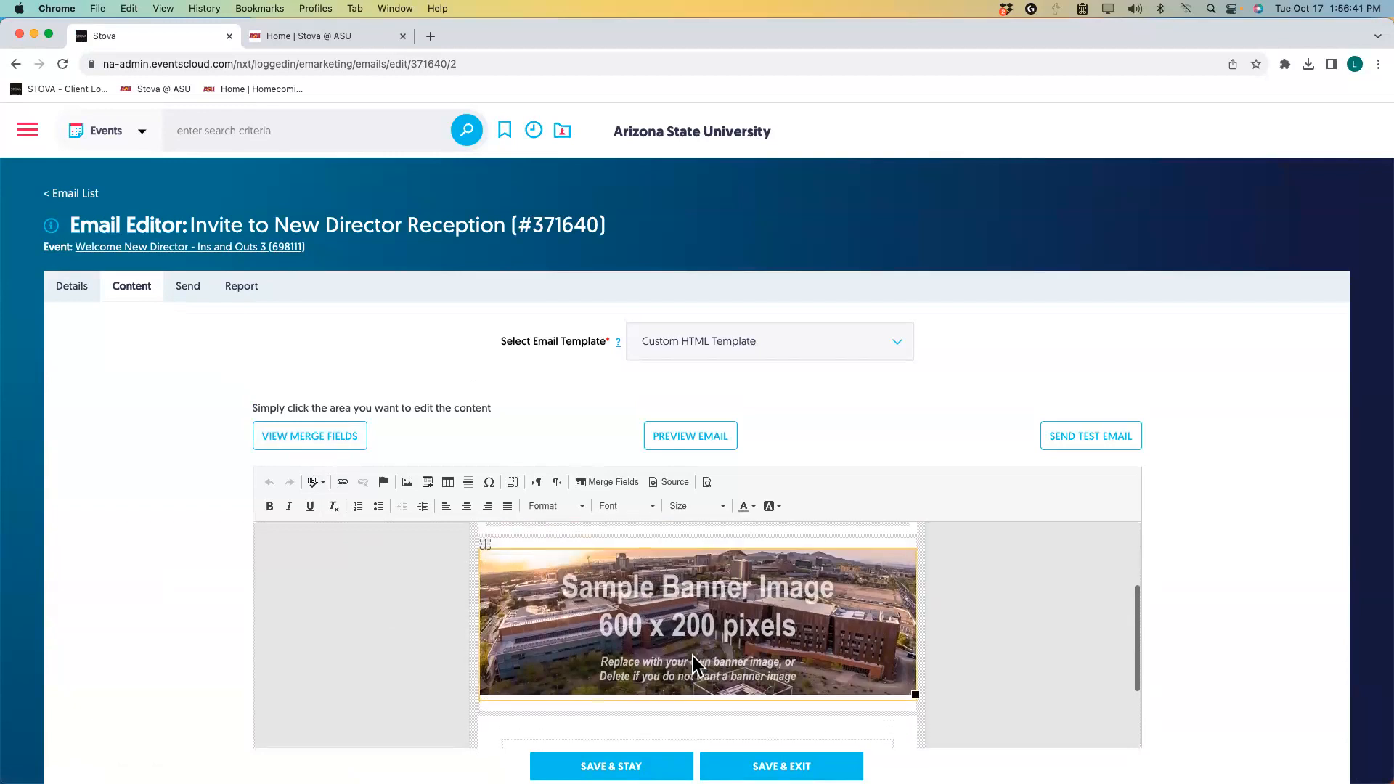
{"action": "scroll", "coordinate": [693, 656], "scroll_direction": "up", "scroll_amount": 1}
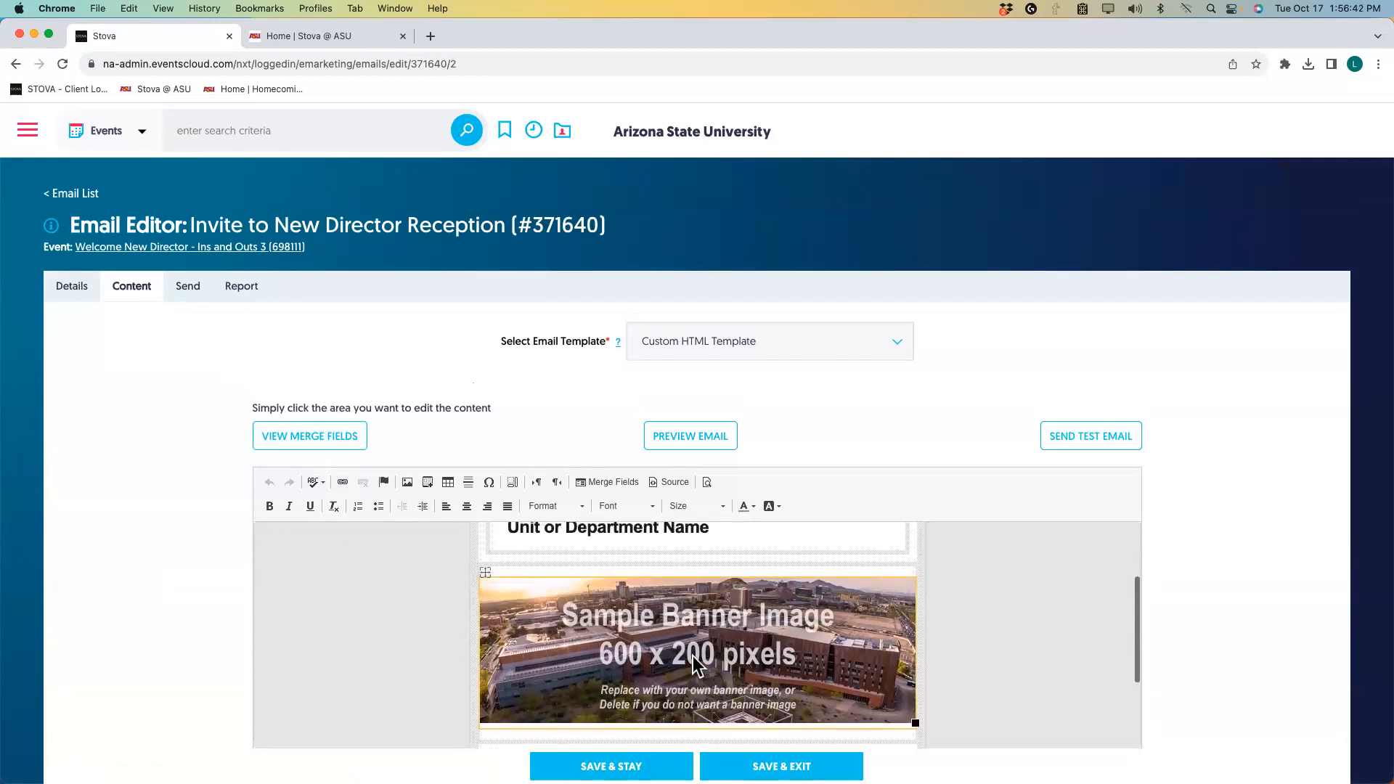
{"action": "scroll", "coordinate": [603, 642], "scroll_direction": "up", "scroll_amount": 5}
{"action": "left_click", "coordinate": [602, 642]}
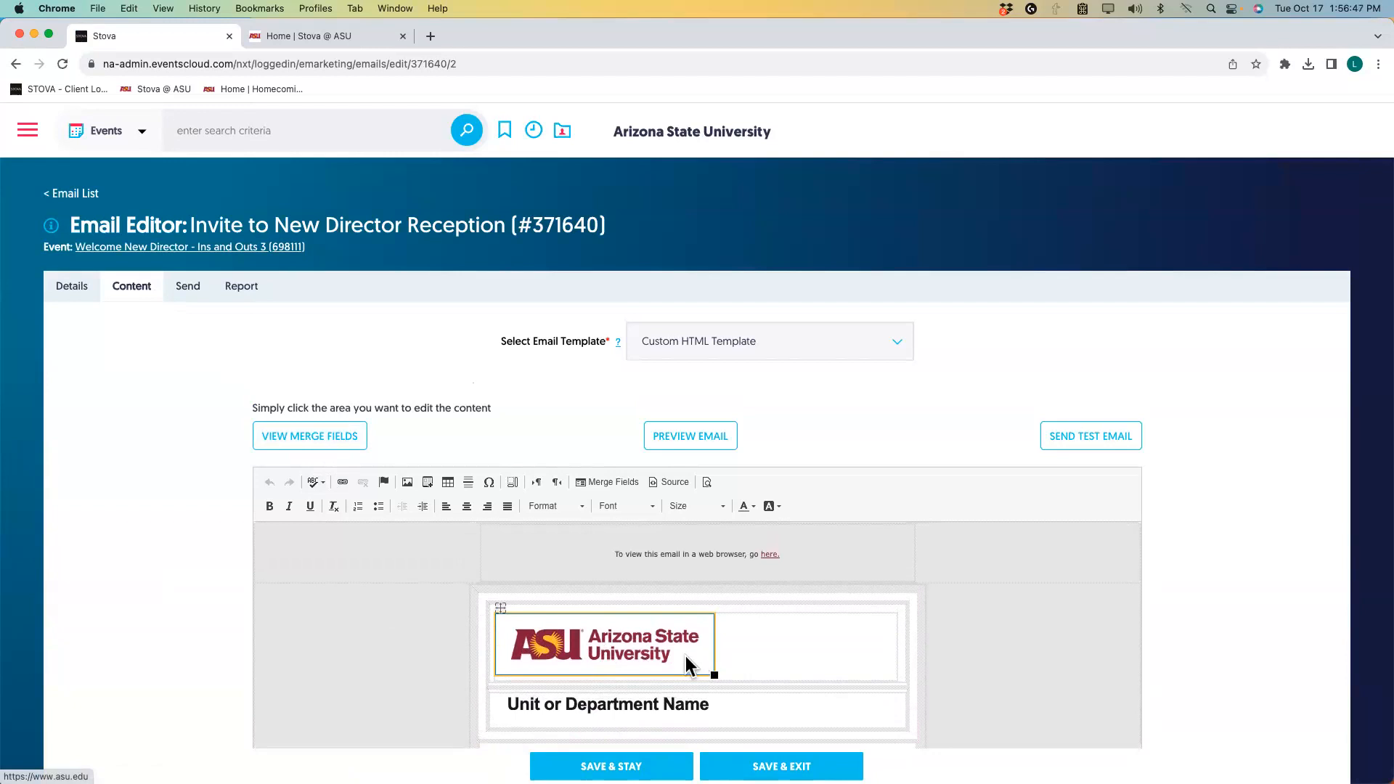
{"action": "scroll", "coordinate": [607, 655], "scroll_direction": "down", "scroll_amount": 1}
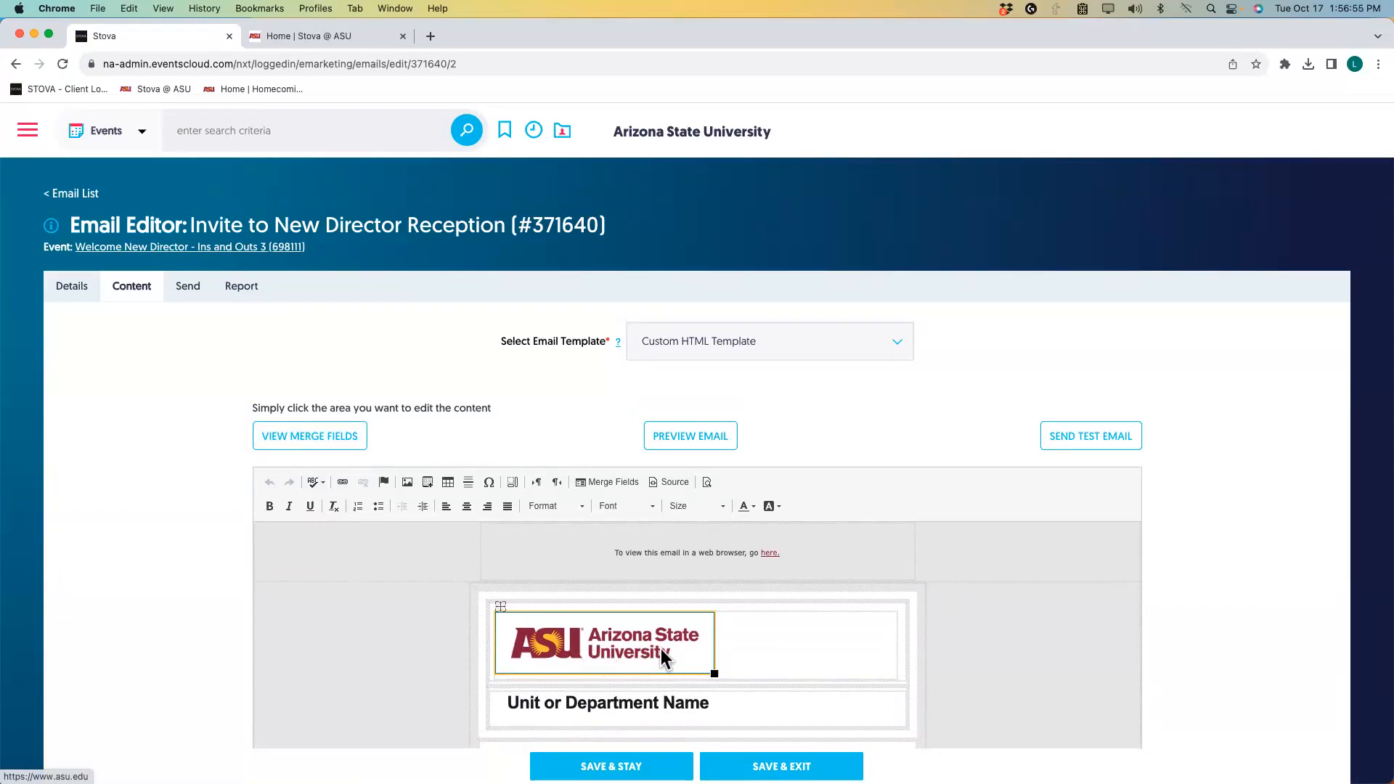
{"action": "scroll", "coordinate": [432, 638], "scroll_direction": "down", "scroll_amount": 5}
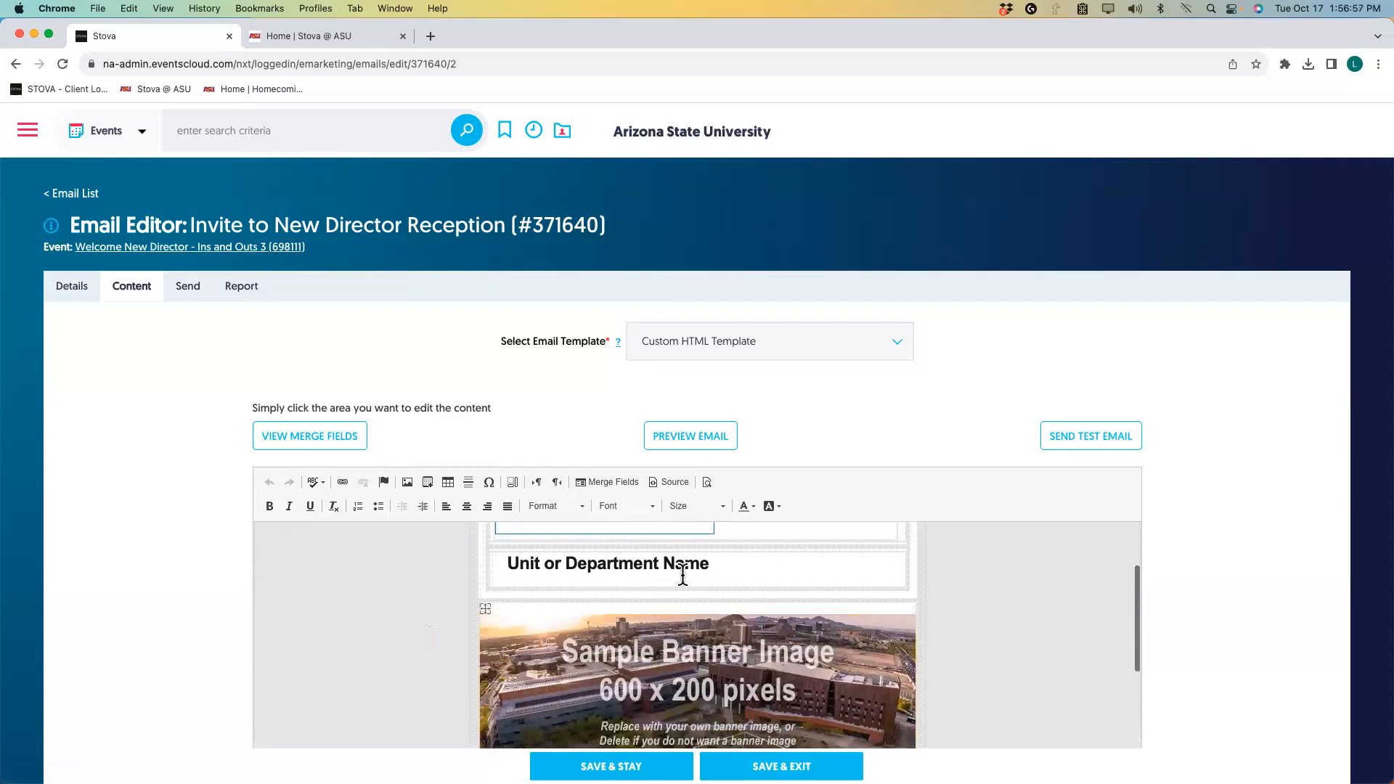
{"action": "left_click_drag", "start_coordinate": [721, 567], "coordinate": [474, 564]}
Replace the 'Unit or Department Name' heading with 'College of Really Cool Ideas'.
{"action": "left_click", "coordinate": [516, 565]}
{"action": "left_click_drag", "start_coordinate": [717, 565], "coordinate": [507, 565]}
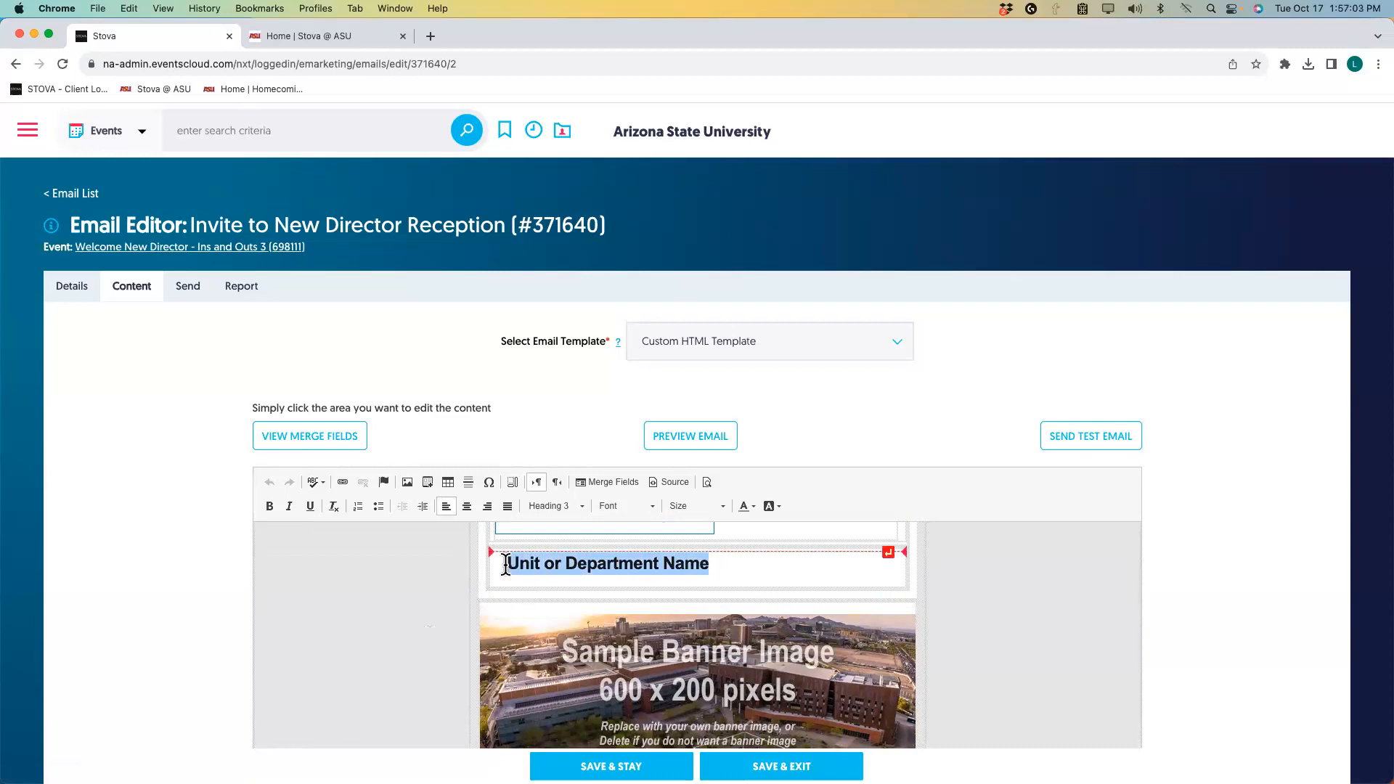
{"action": "type", "text": "College of Really Cool Ideas"}
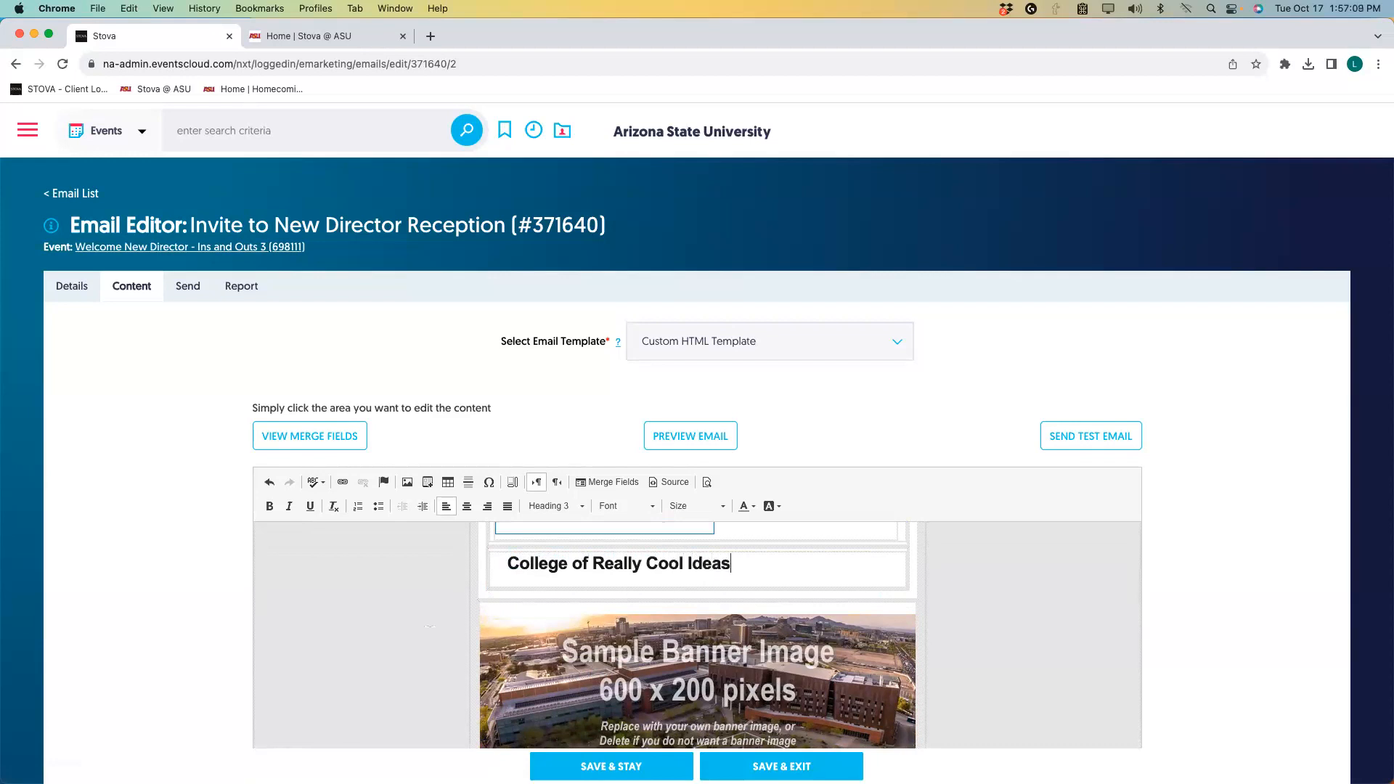
{"action": "left_click", "coordinate": [593, 660]}
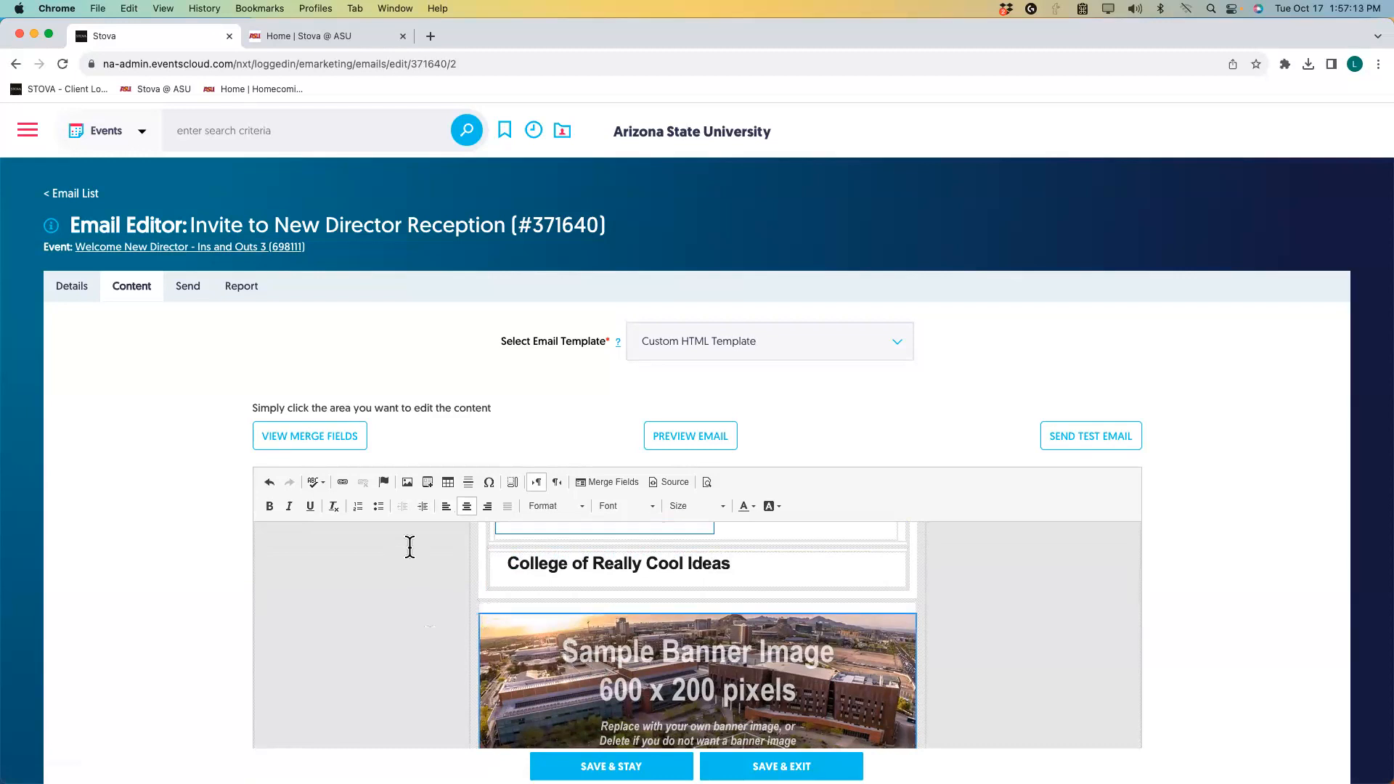
Swap the banner for the Aventri conference image from Logos & Backgrounds, width 600.
{"action": "left_click", "coordinate": [409, 483]}
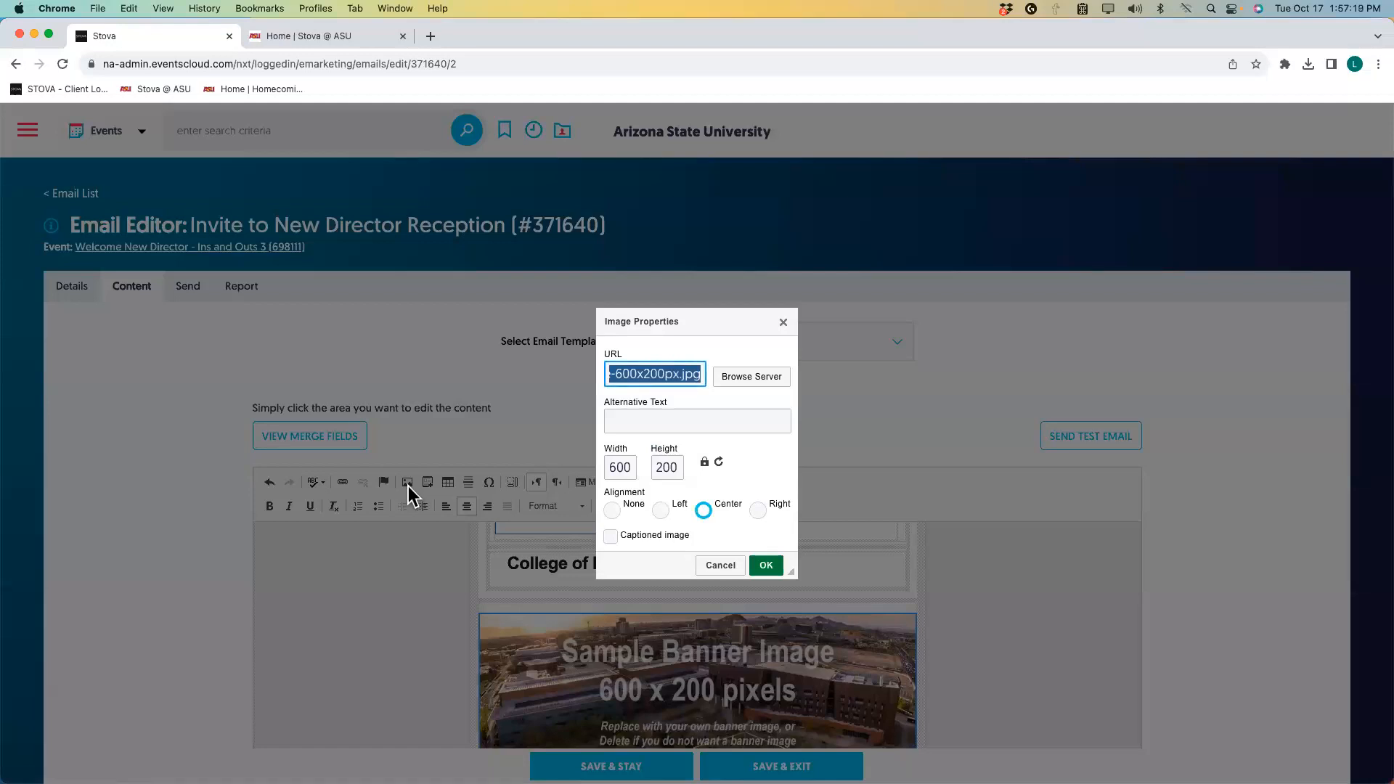
{"action": "left_click", "coordinate": [755, 377]}
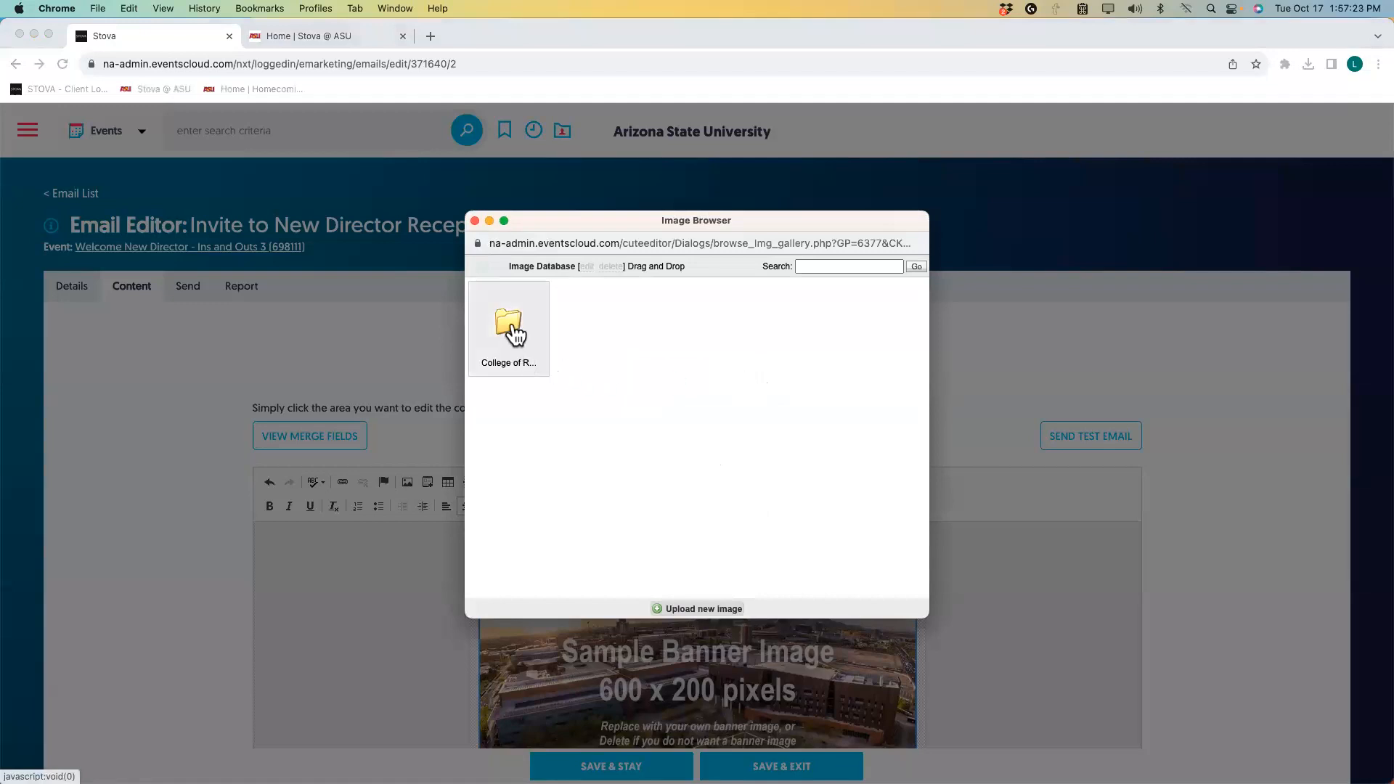
{"action": "left_click", "coordinate": [516, 334]}
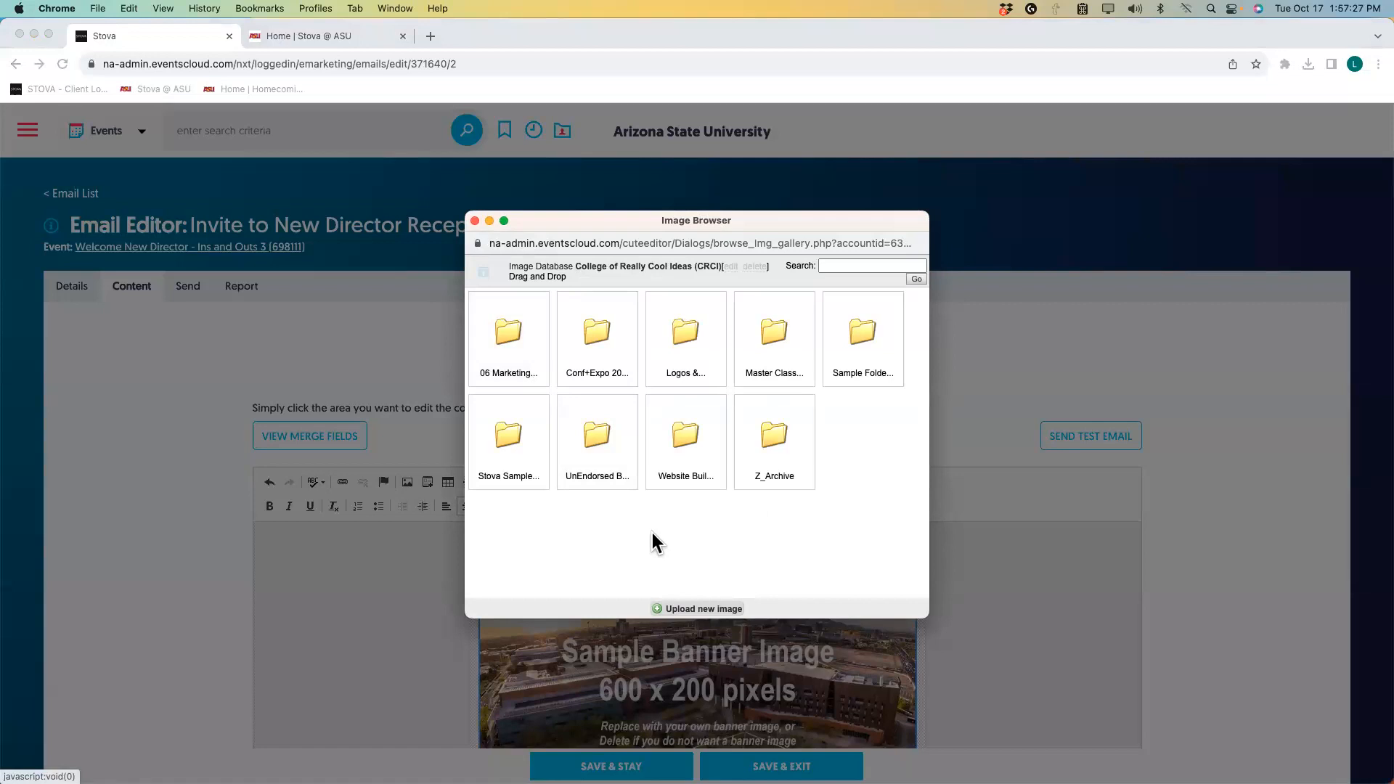
{"action": "left_click", "coordinate": [678, 328]}
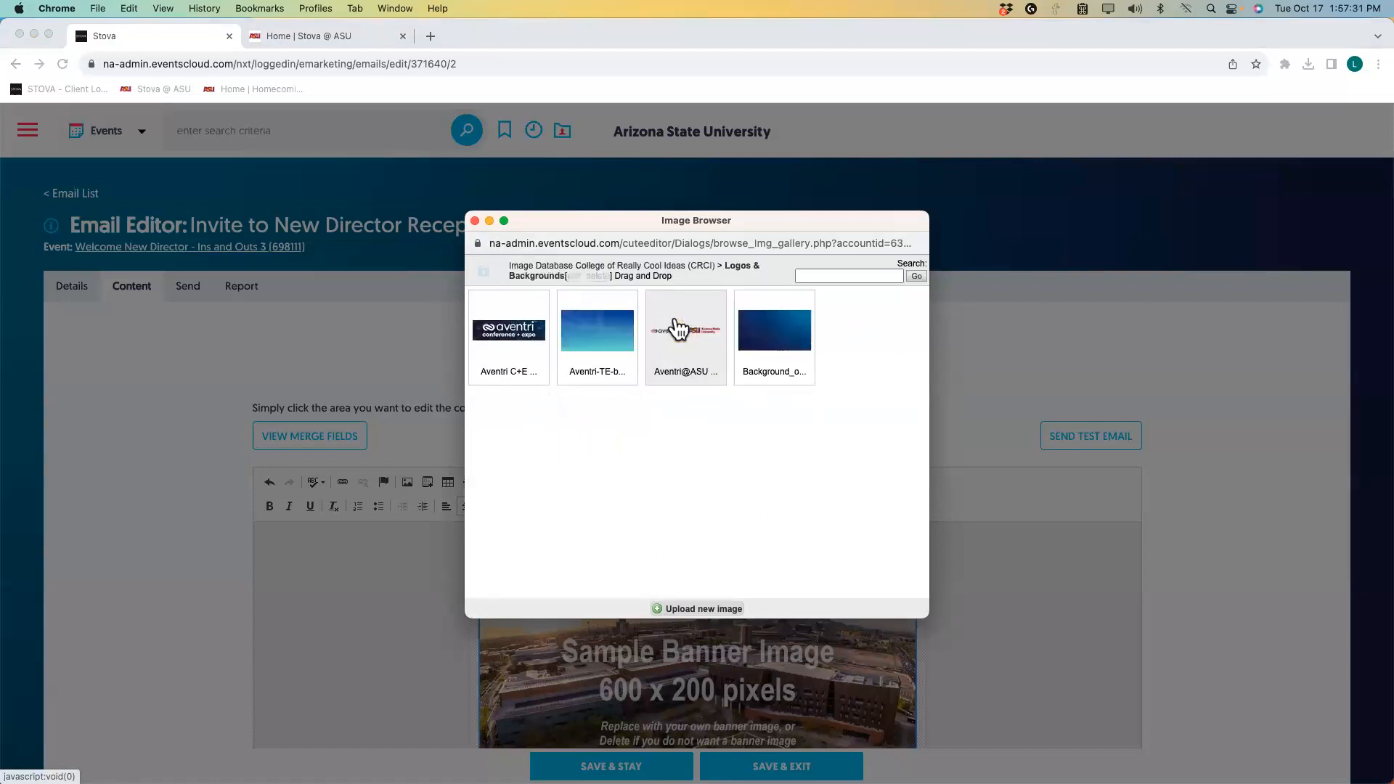
{"action": "left_click", "coordinate": [532, 338]}
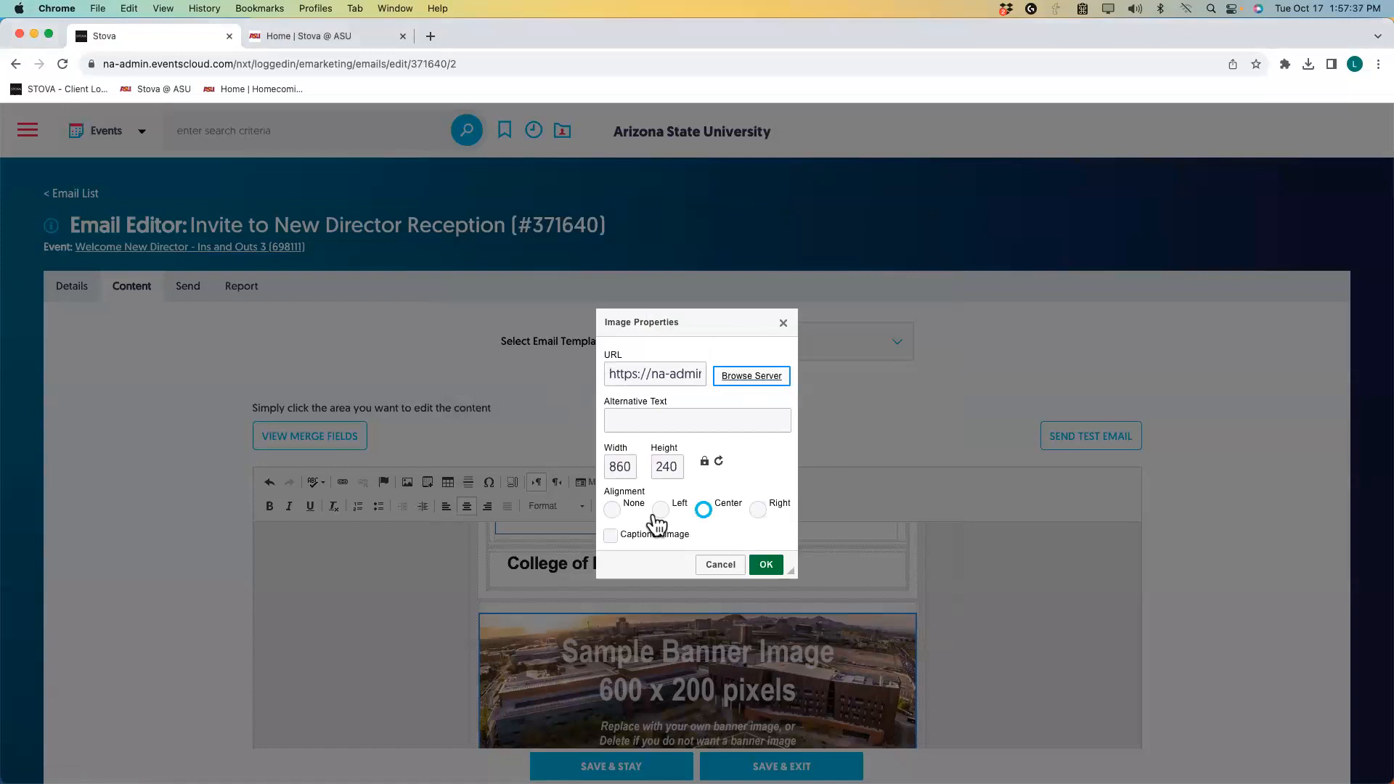
{"action": "double_click", "coordinate": [605, 467]}
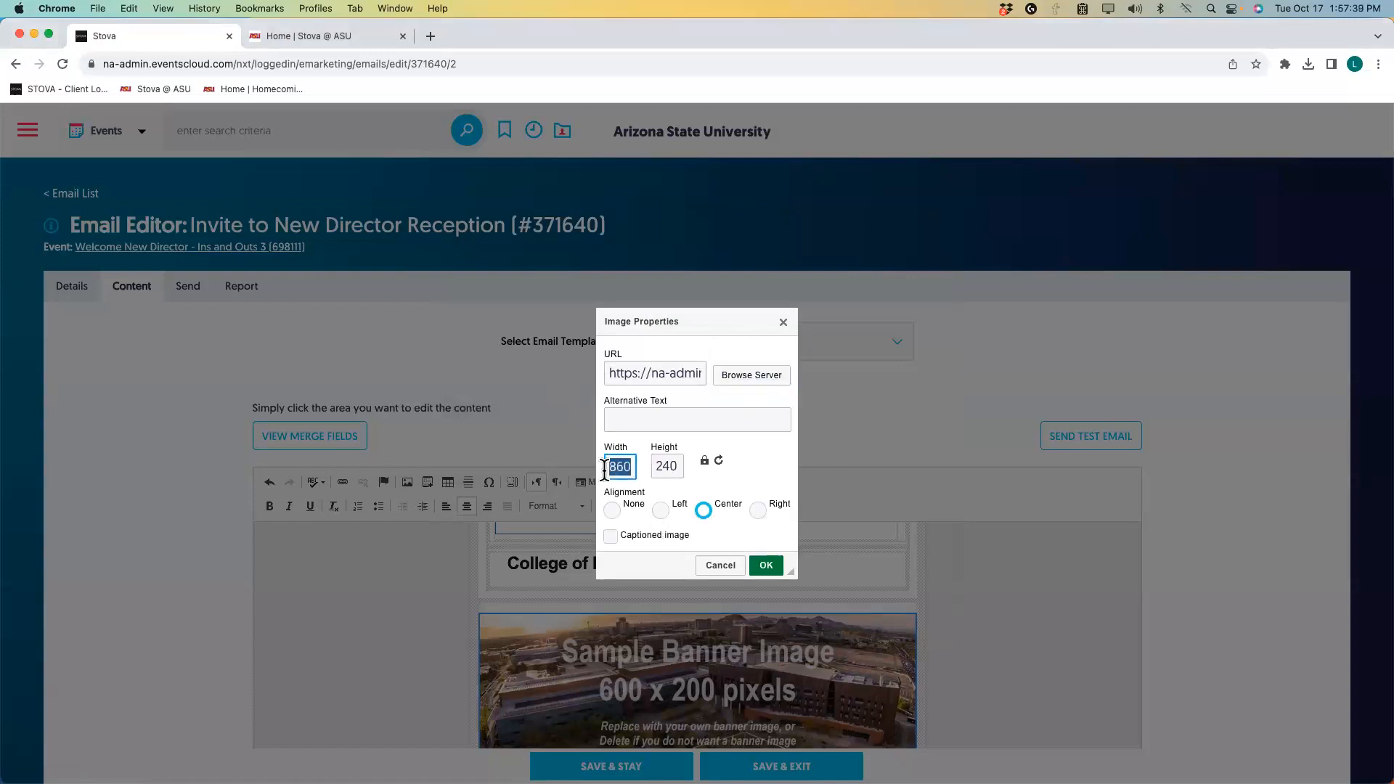
{"action": "type", "text": "600"}
{"action": "left_click", "coordinate": [764, 565]}
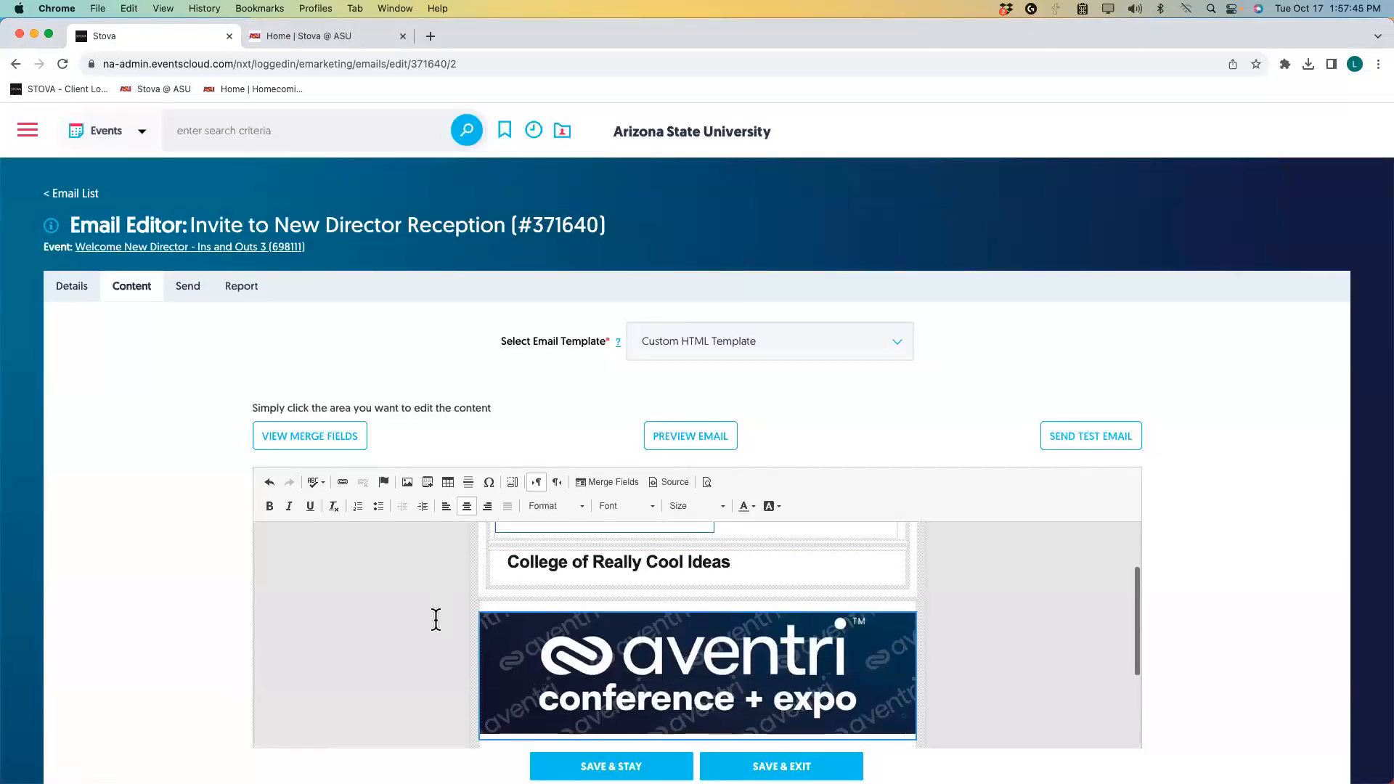
{"action": "scroll", "coordinate": [868, 672], "scroll_direction": "down", "scroll_amount": 1}
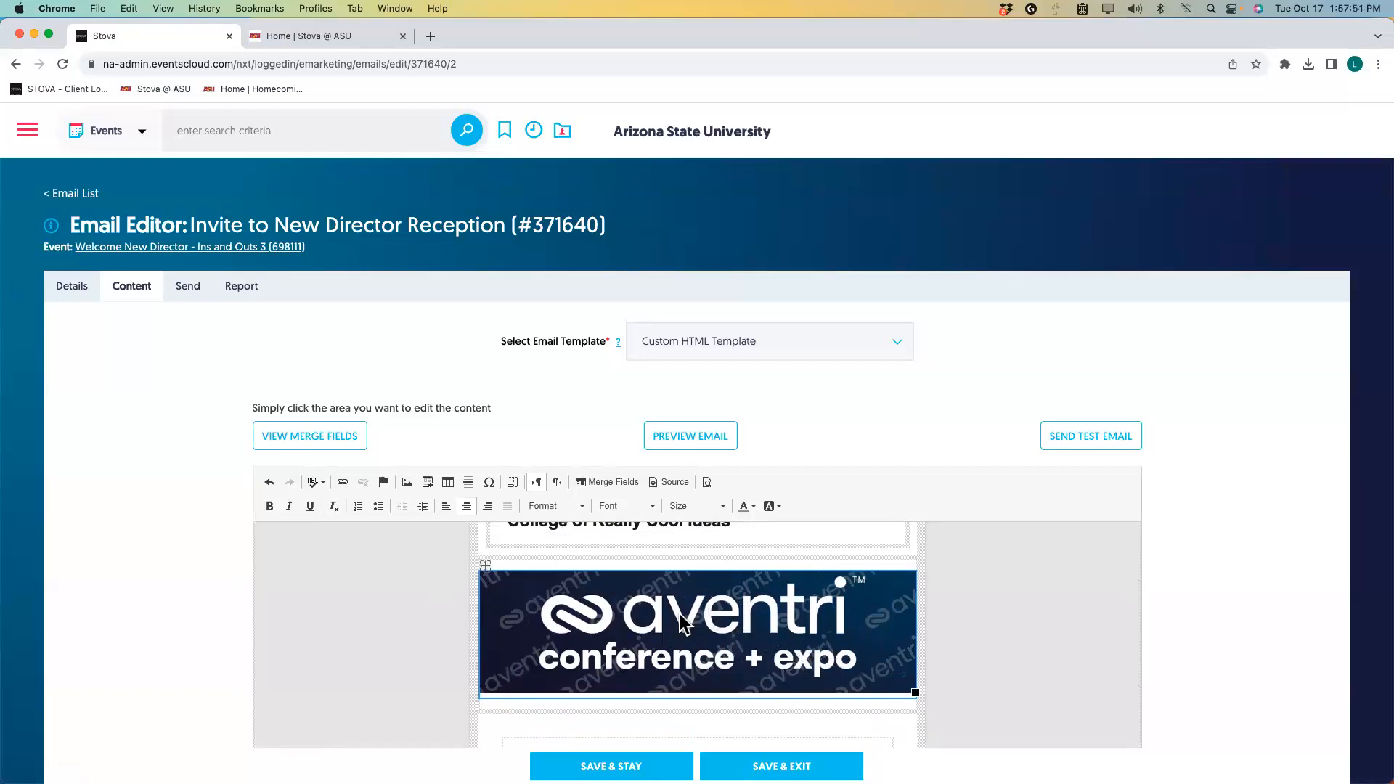
{"action": "scroll", "coordinate": [682, 623], "scroll_direction": "down", "scroll_amount": 5}
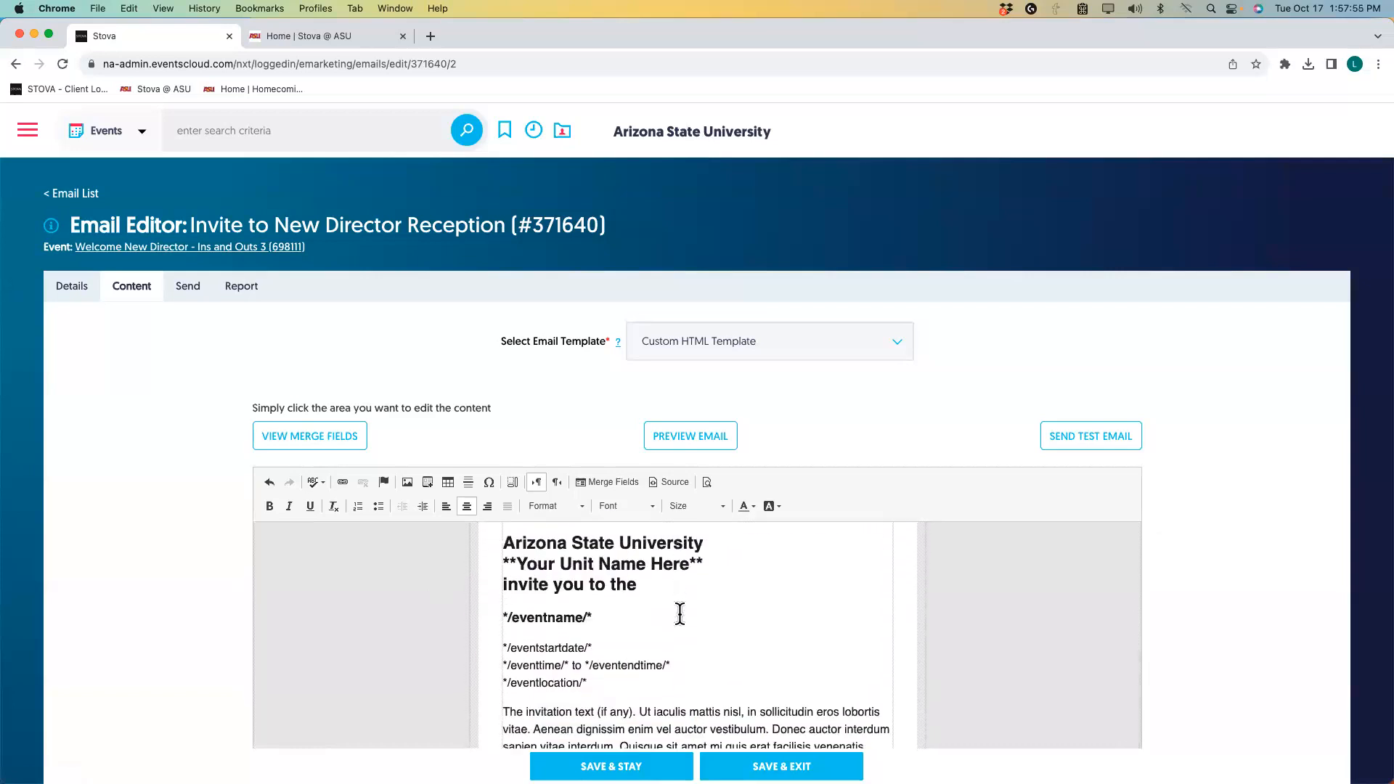
{"action": "scroll", "coordinate": [679, 614], "scroll_direction": "down", "scroll_amount": 1}
{"action": "scroll", "coordinate": [680, 613], "scroll_direction": "down", "scroll_amount": 1}
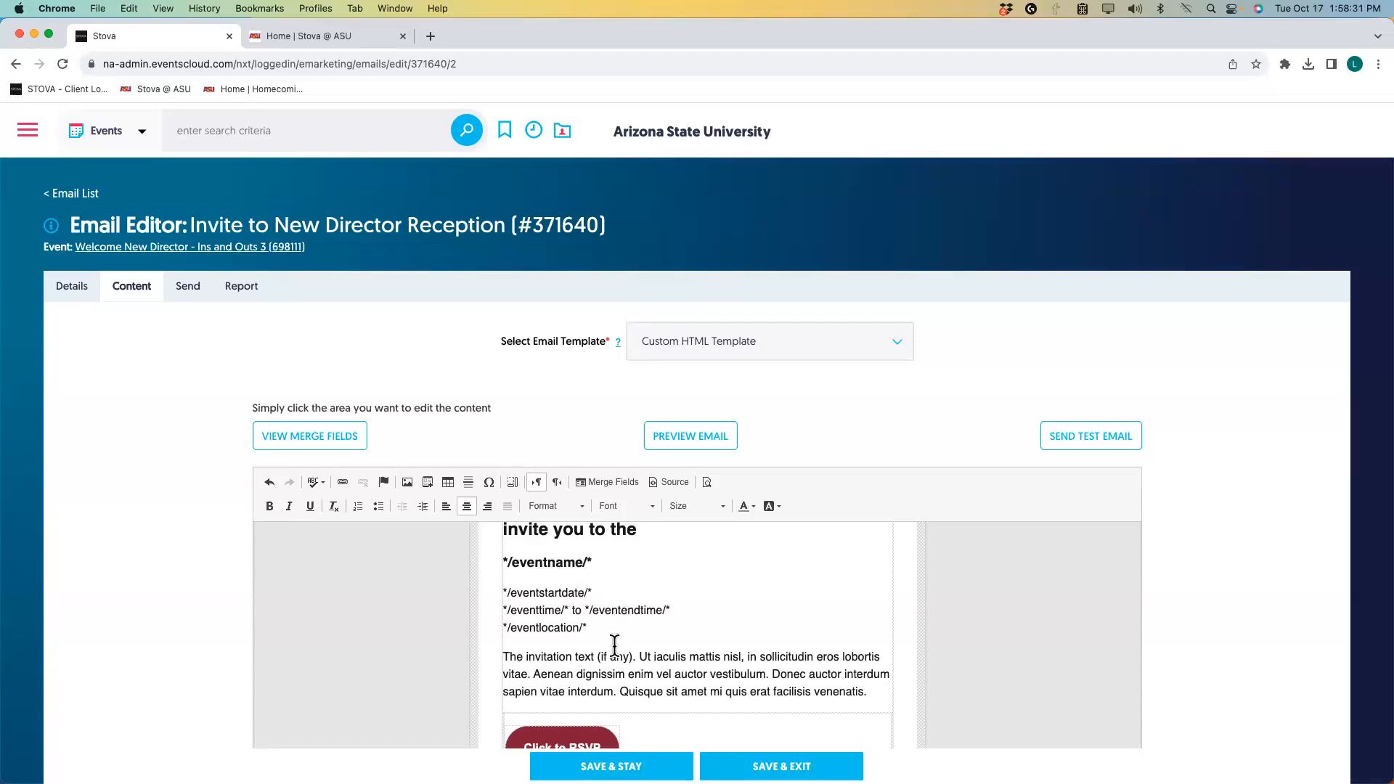
Replace the placeholder paragraph with 'We are really looking forward to seeing you at the reception!' and sign-off 'Thanks, The Event Team'.
{"action": "left_click_drag", "start_coordinate": [503, 656], "coordinate": [873, 687]}
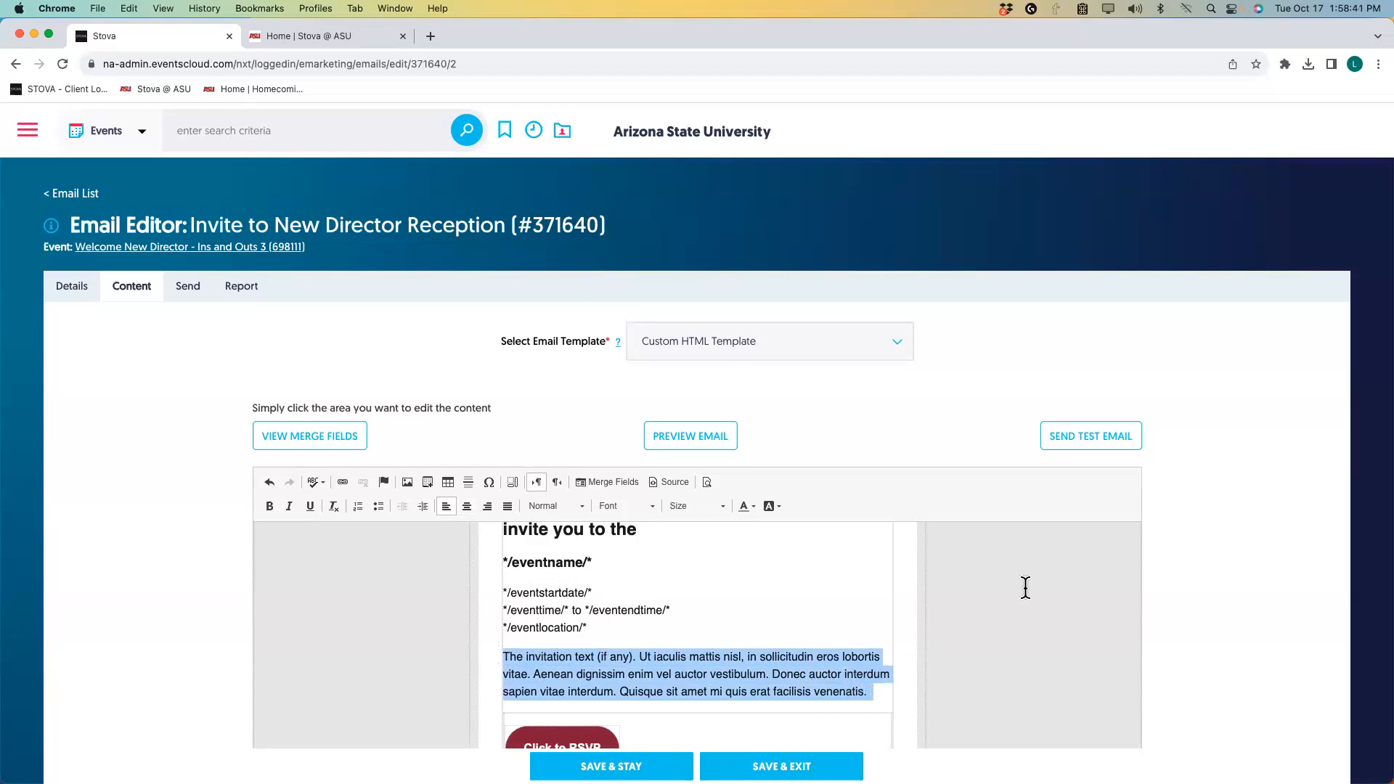
{"action": "type", "text": "We are "}
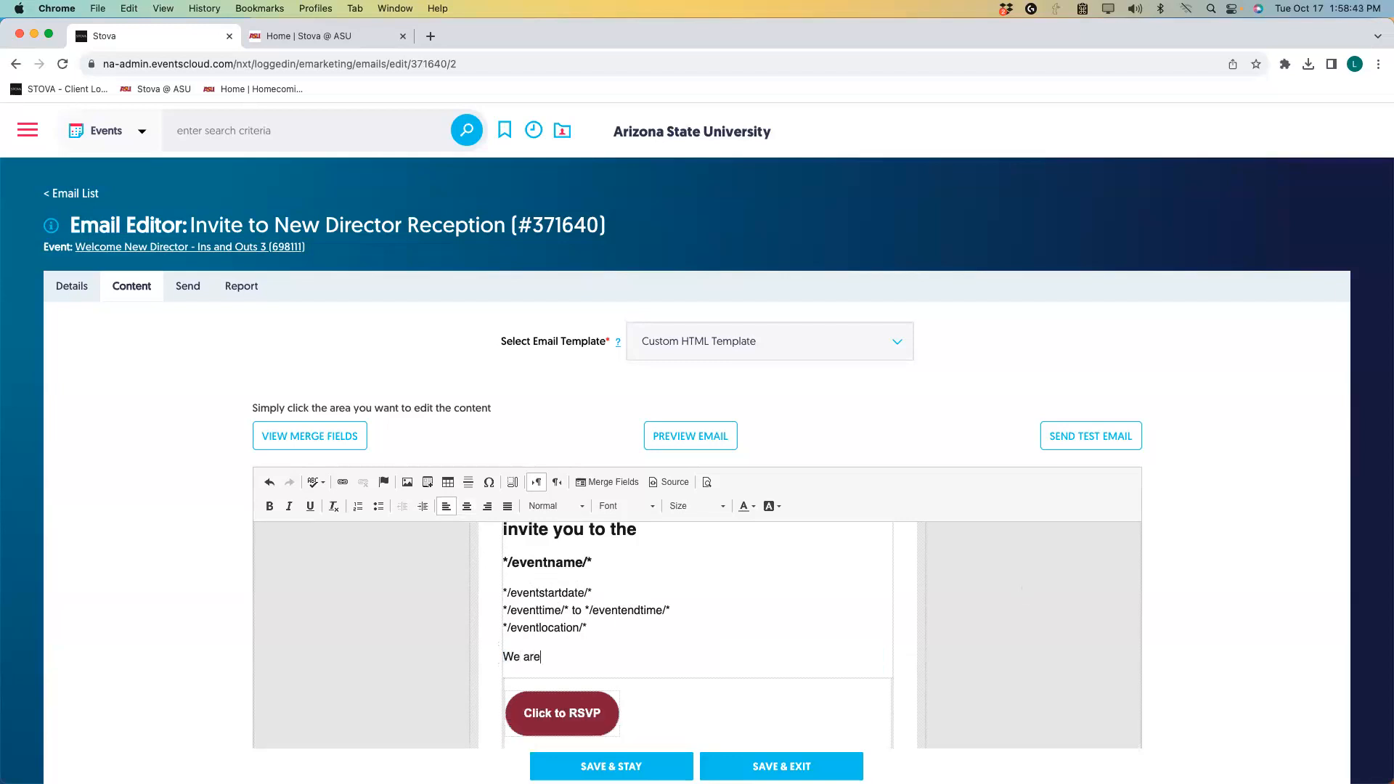
{"action": "type", "text": "really looking forward to seeing"}
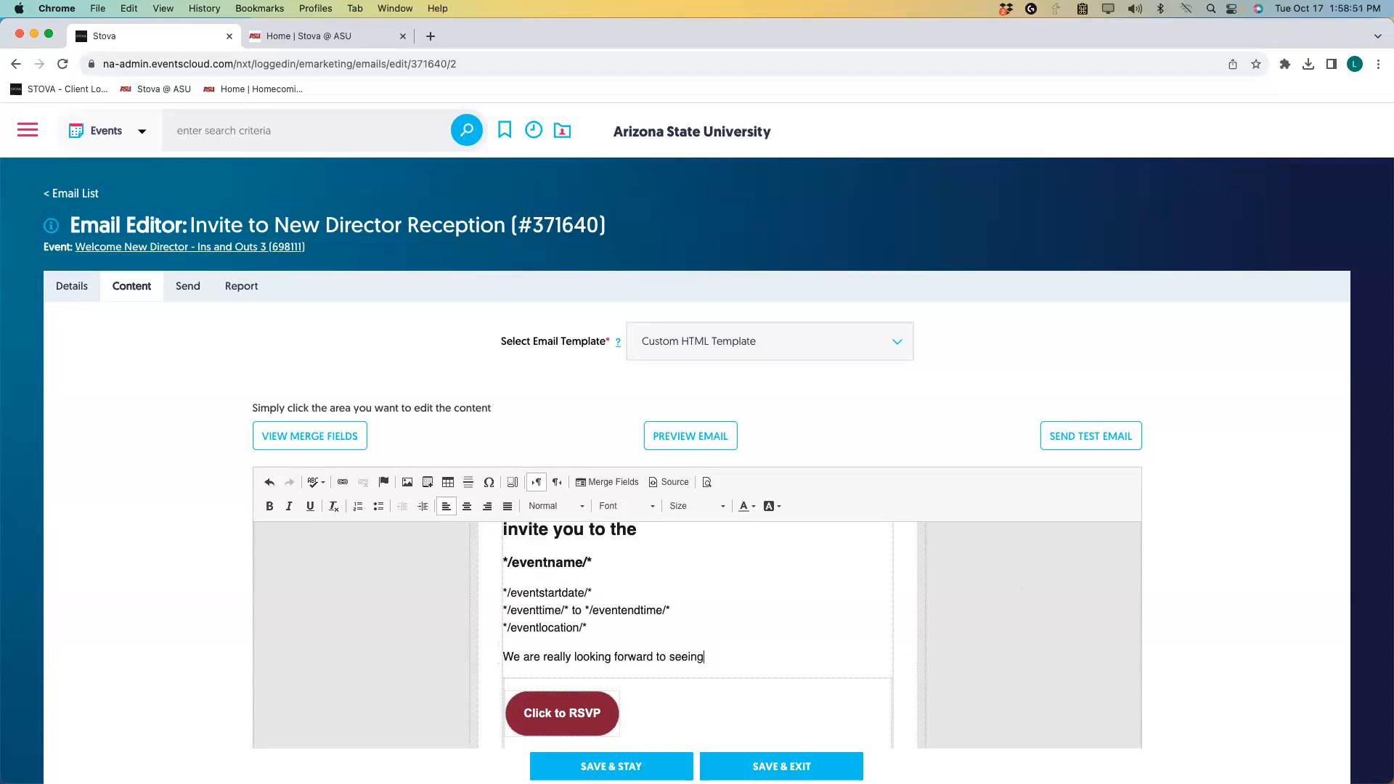
{"action": "type", "text": " you at the reception!"}
{"action": "key", "text": "Return"}
{"action": "type", "text": "Thanks,"}
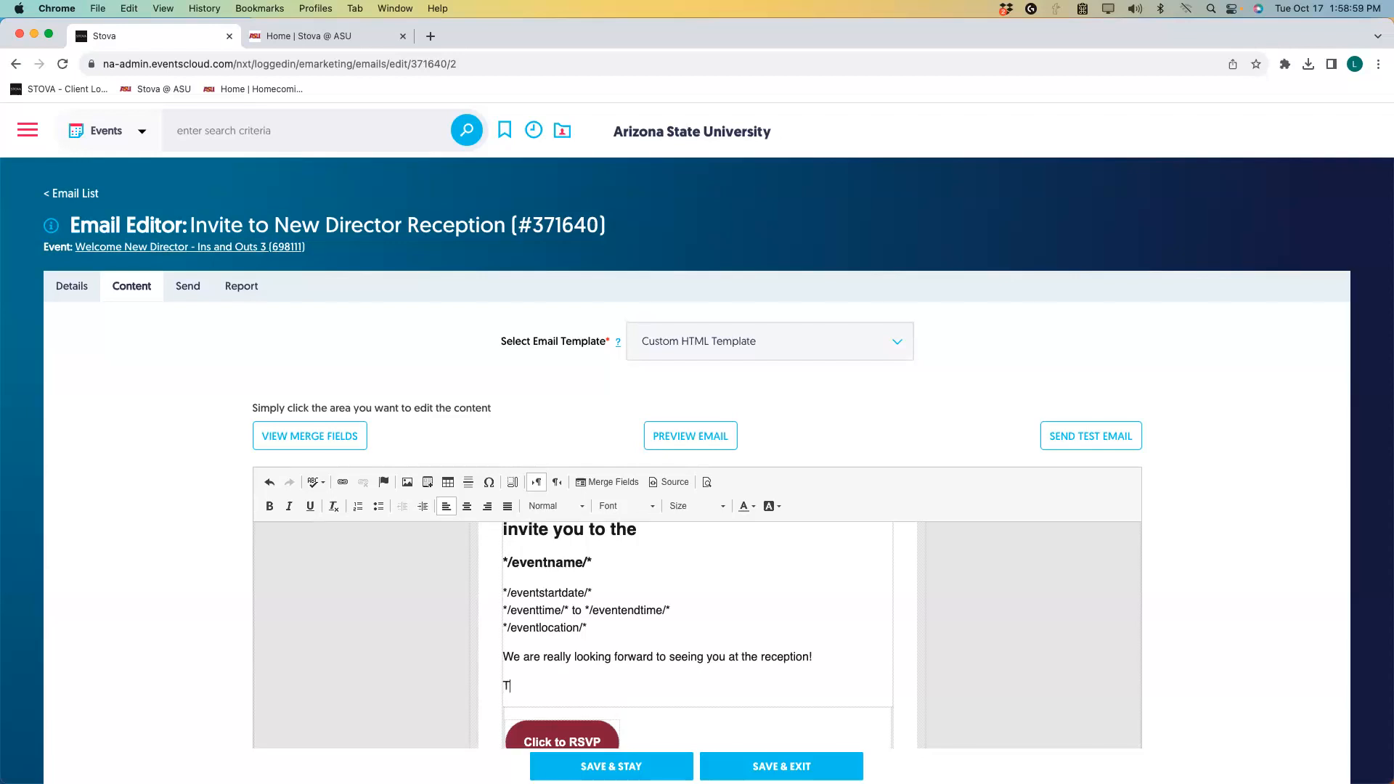
{"action": "key", "text": "Return"}
{"action": "type", "text": "The Event Team"}
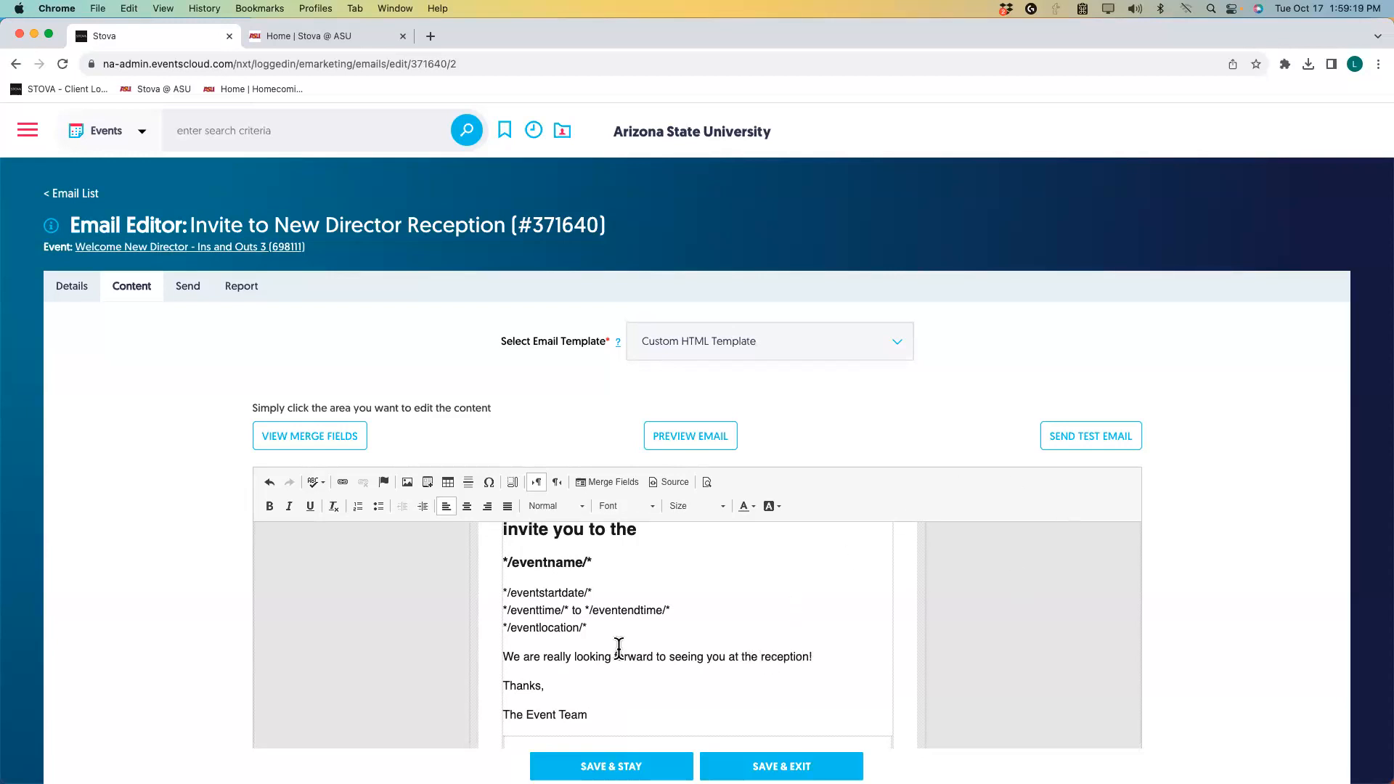
Add a blank line after the */eventlocation/* field and bring up the Merge Fields list.
{"action": "scroll", "coordinate": [619, 649], "scroll_direction": "down", "scroll_amount": 1}
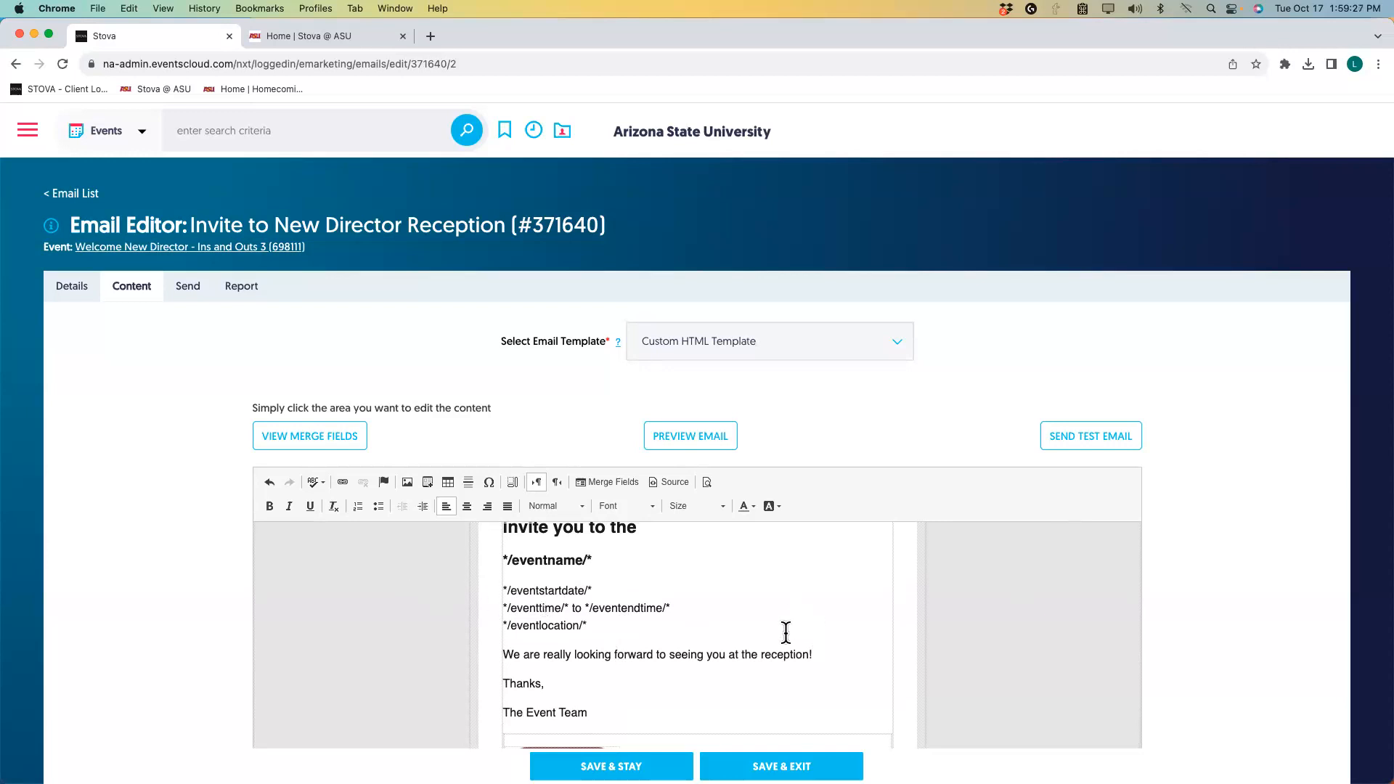
{"action": "left_click", "coordinate": [590, 625]}
{"action": "key", "text": "Return"}
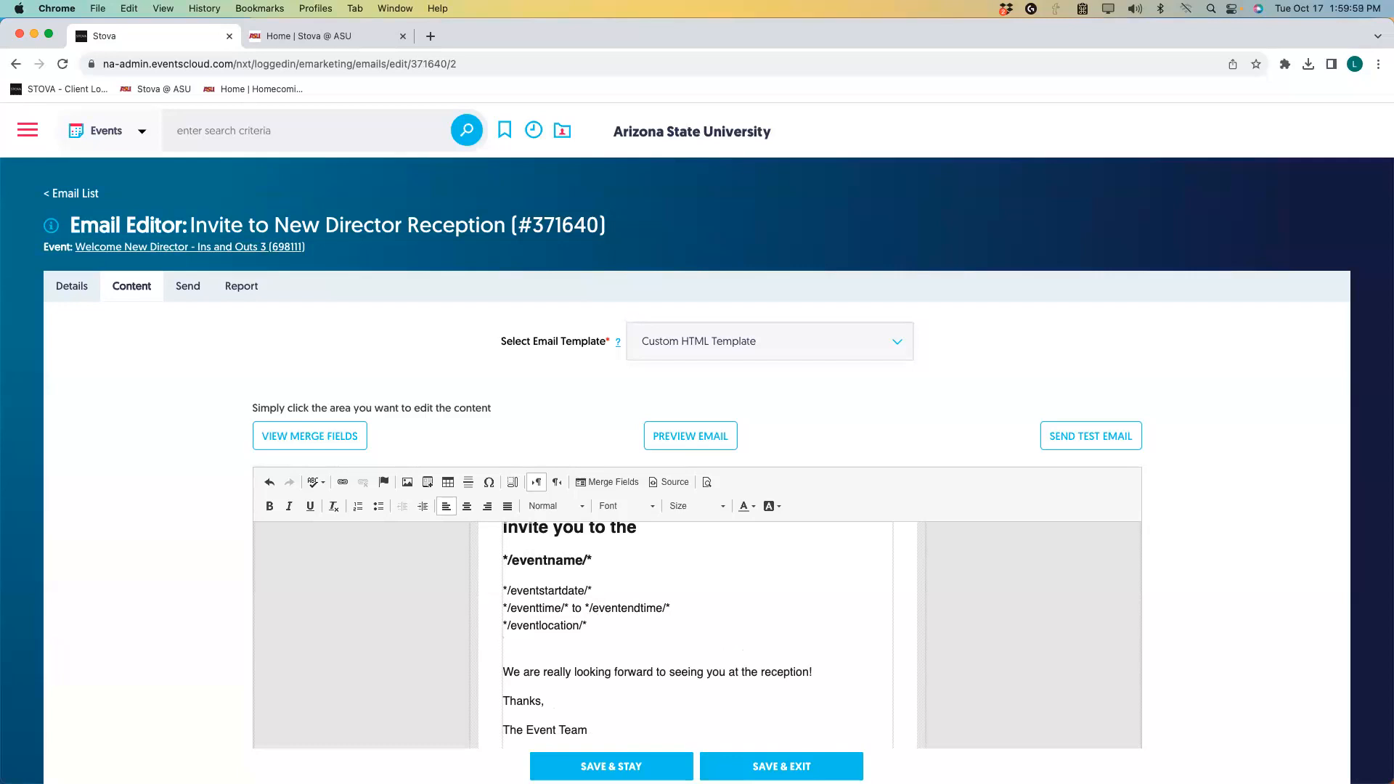
{"action": "scroll", "coordinate": [660, 614], "scroll_direction": "up", "scroll_amount": 1}
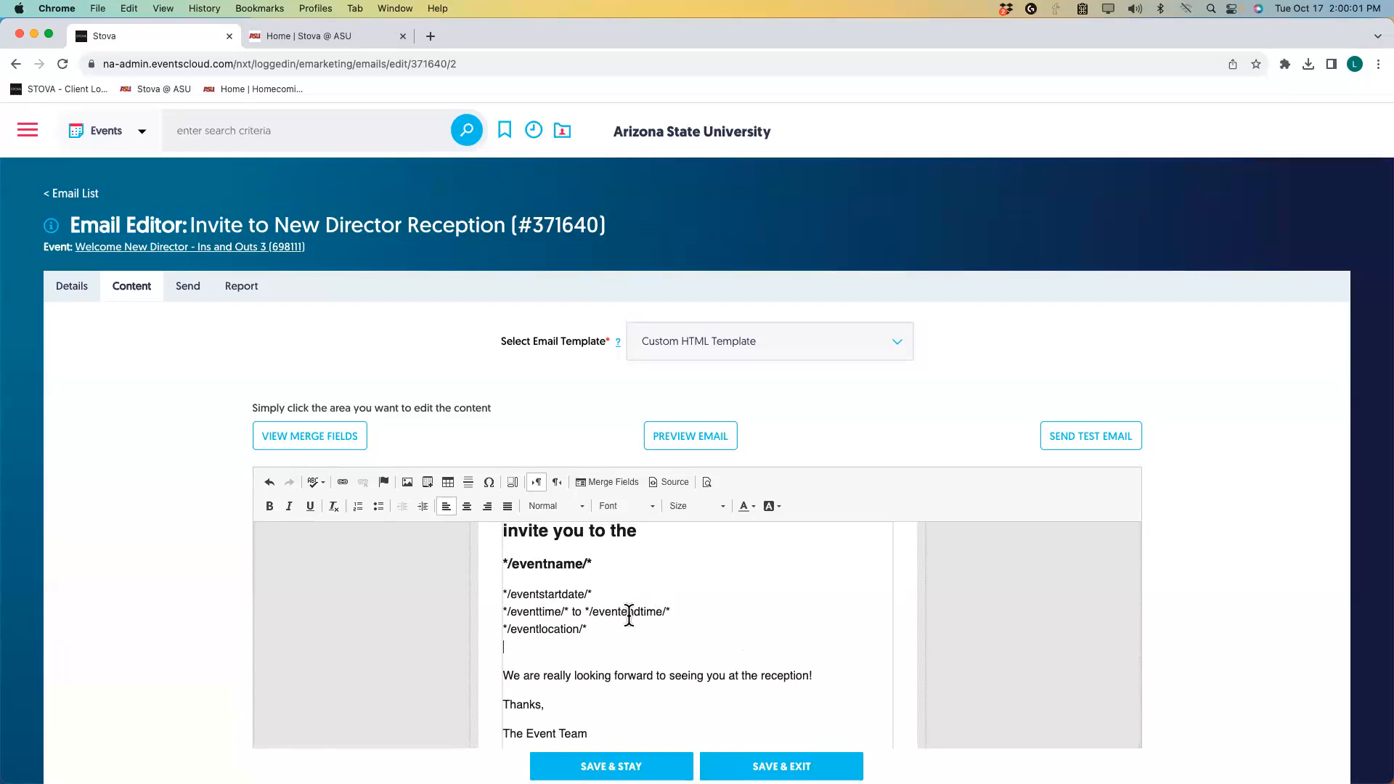
{"action": "left_click", "coordinate": [296, 439]}
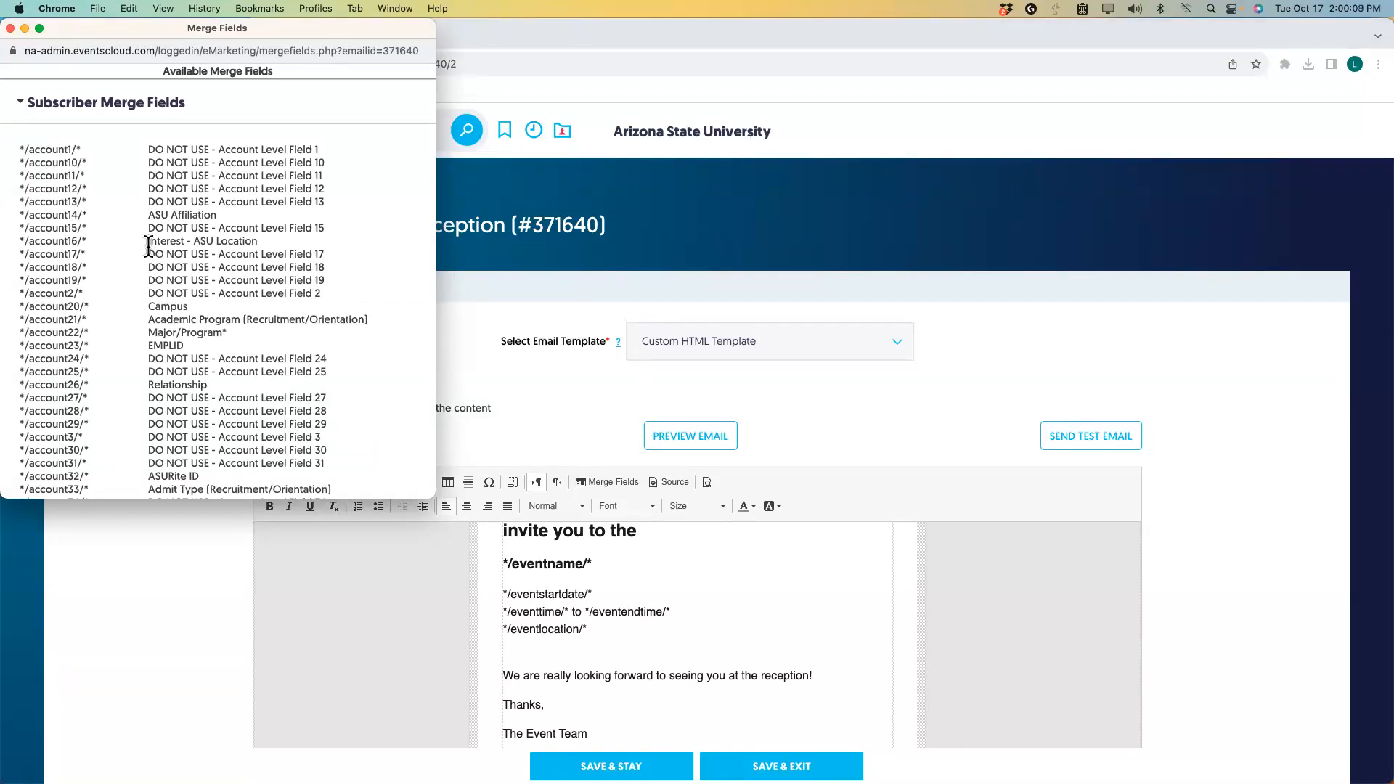
{"action": "scroll", "coordinate": [132, 273], "scroll_direction": "down", "scroll_amount": 5}
{"action": "scroll", "coordinate": [125, 280], "scroll_direction": "down", "scroll_amount": 20}
{"action": "scroll", "coordinate": [124, 276], "scroll_direction": "down", "scroll_amount": 20}
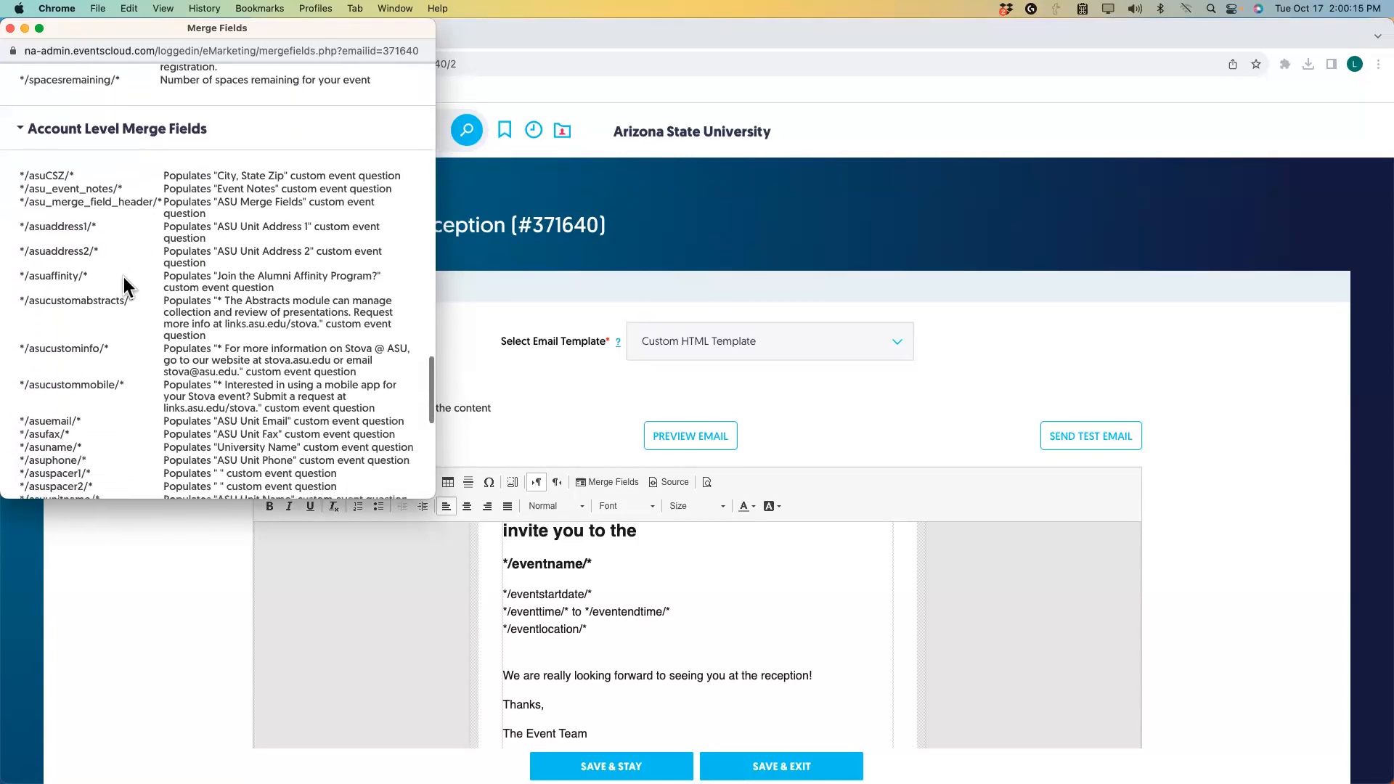
{"action": "scroll", "coordinate": [124, 277], "scroll_direction": "down", "scroll_amount": 10}
{"action": "scroll", "coordinate": [123, 277], "scroll_direction": "down", "scroll_amount": 4}
{"action": "scroll", "coordinate": [123, 277], "scroll_direction": "up", "scroll_amount": 11}
{"action": "scroll", "coordinate": [124, 277], "scroll_direction": "up", "scroll_amount": 8}
{"action": "scroll", "coordinate": [124, 286], "scroll_direction": "up", "scroll_amount": 5}
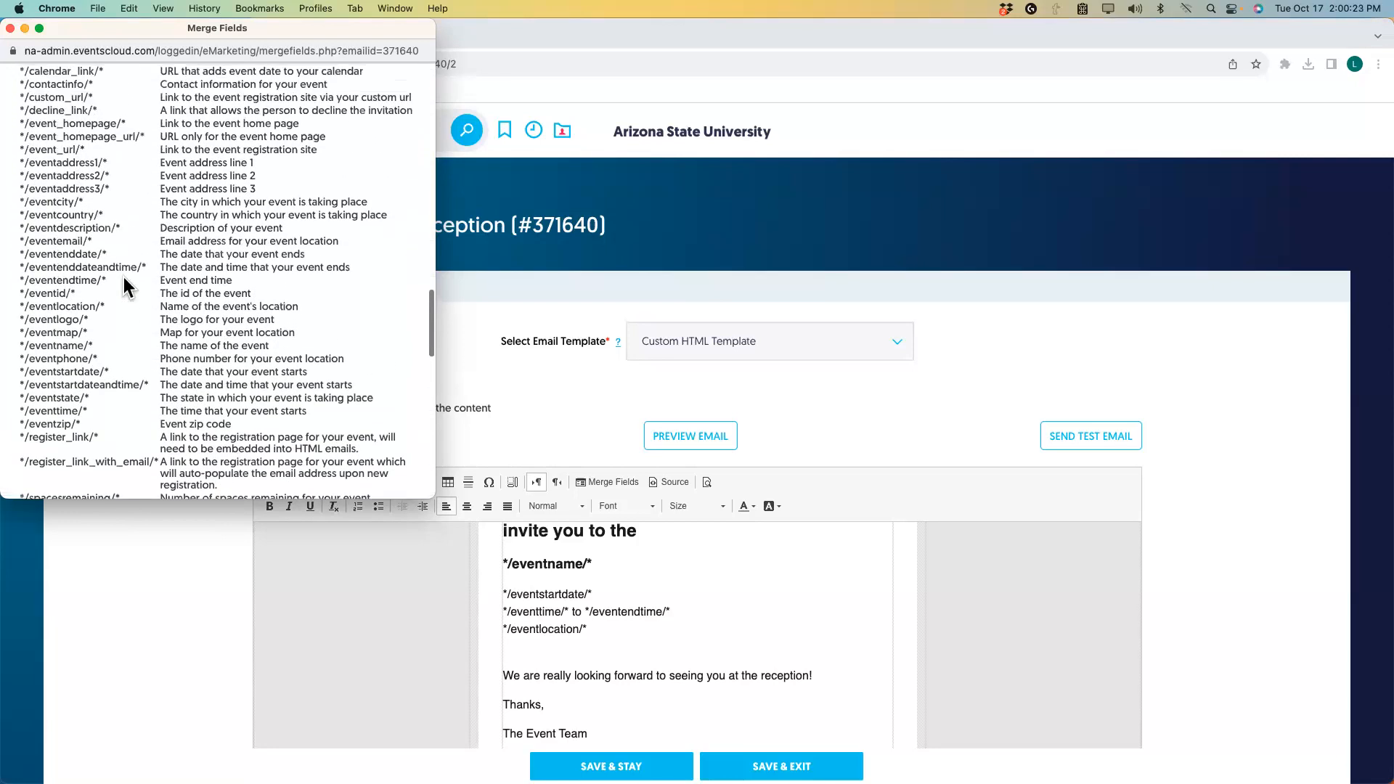
{"action": "scroll", "coordinate": [123, 277], "scroll_direction": "up", "scroll_amount": 2}
{"action": "scroll", "coordinate": [123, 276], "scroll_direction": "up", "scroll_amount": 1}
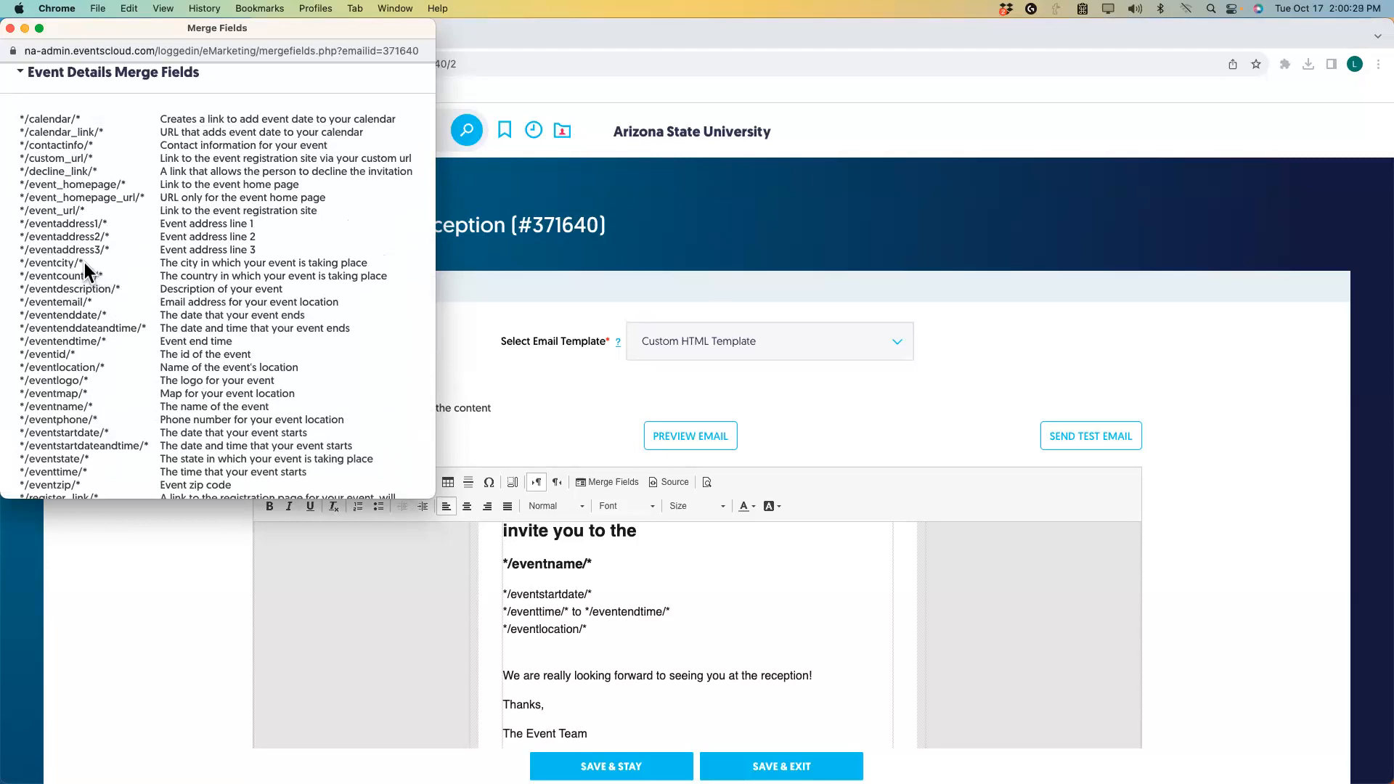
{"action": "left_click_drag", "start_coordinate": [82, 261], "coordinate": [17, 260]}
{"action": "left_click", "coordinate": [17, 260]}
{"action": "left_click_drag", "start_coordinate": [86, 262], "coordinate": [22, 262]}
{"action": "right_click", "coordinate": [71, 262]}
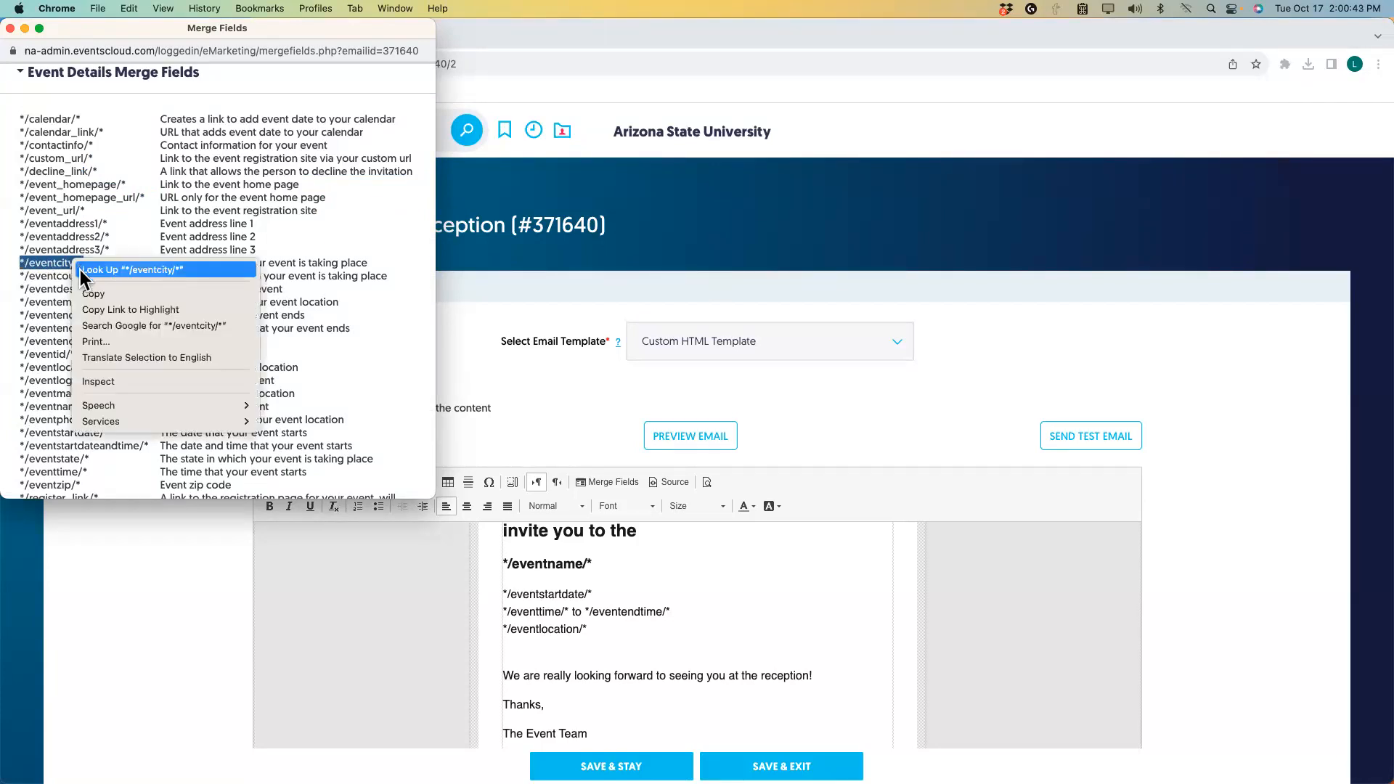
{"action": "left_click", "coordinate": [91, 294]}
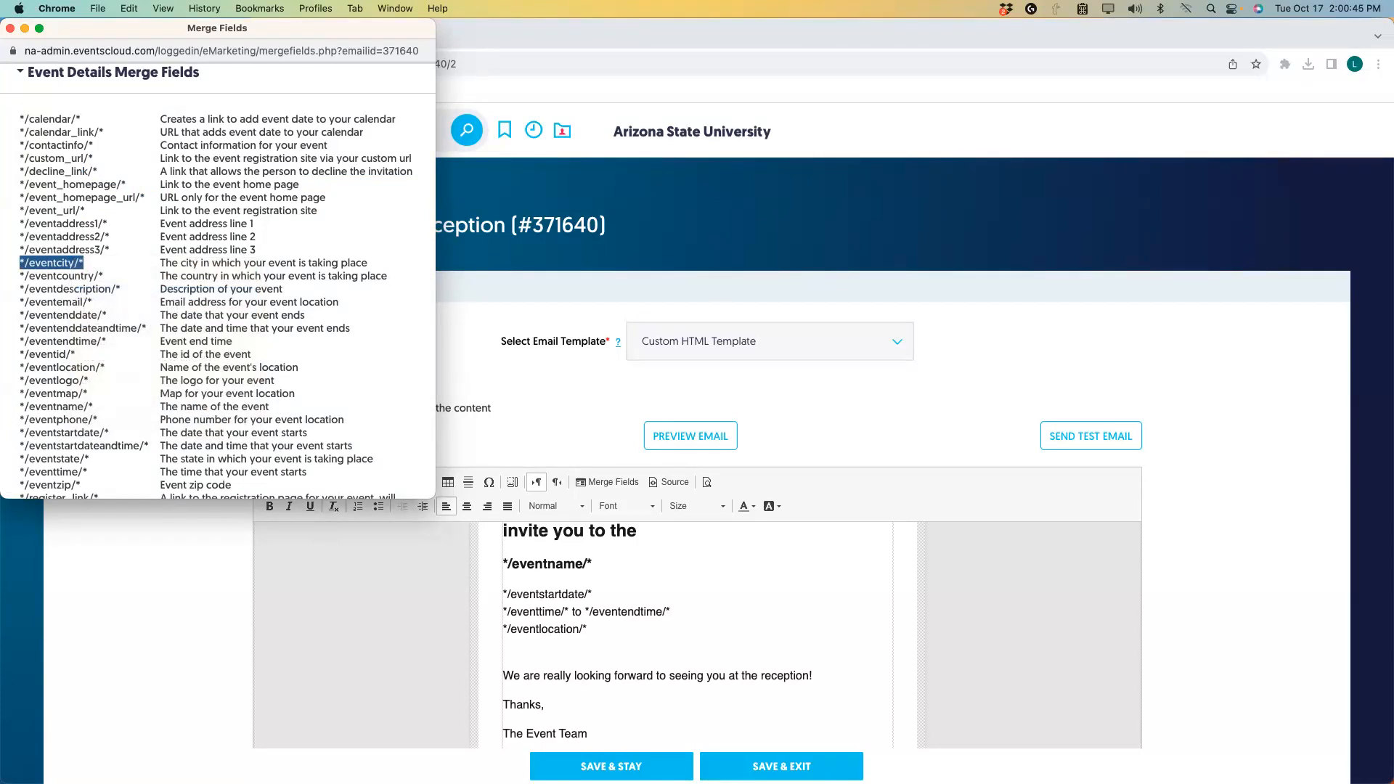
{"action": "left_click", "coordinate": [514, 632]}
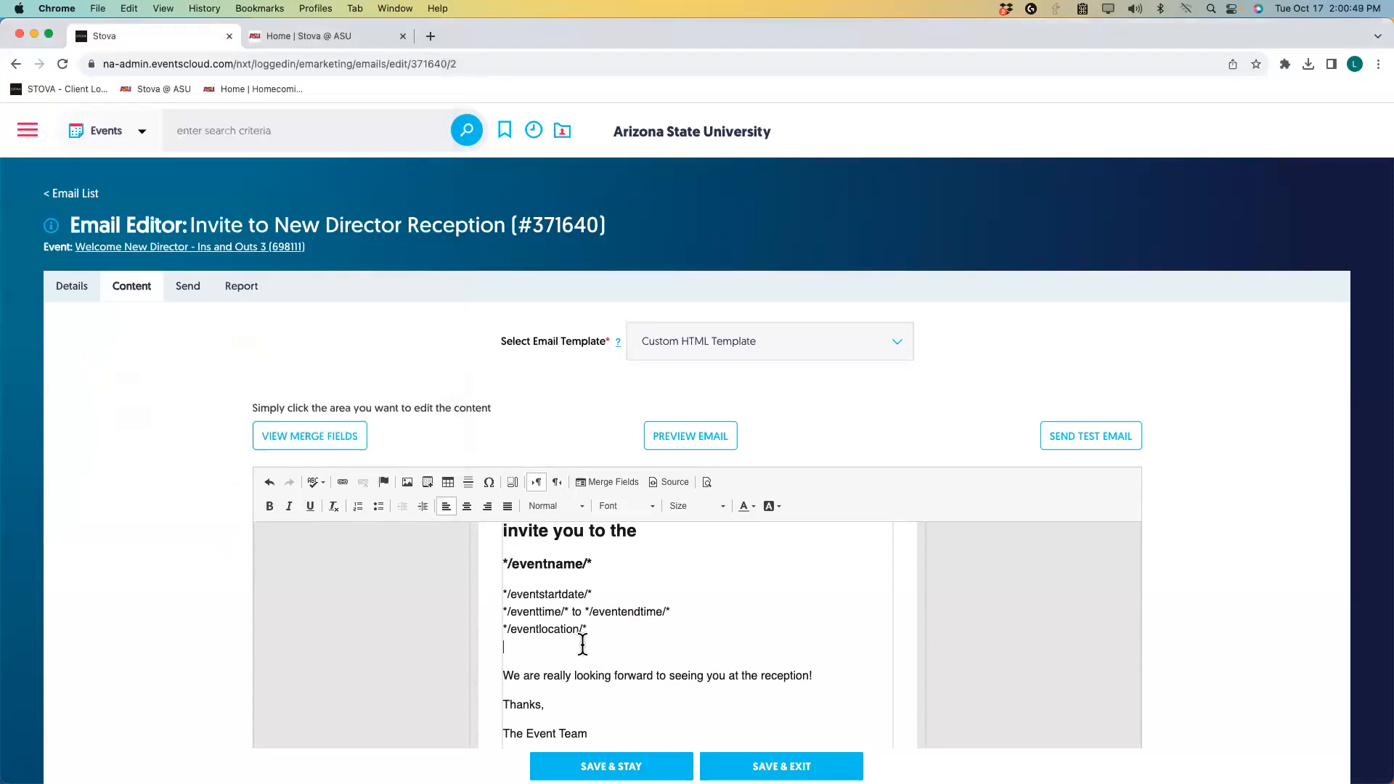
Paste the */eventcity/* merge field onto the blank line beneath */eventlocation/*.
{"action": "right_click", "coordinate": [511, 645]}
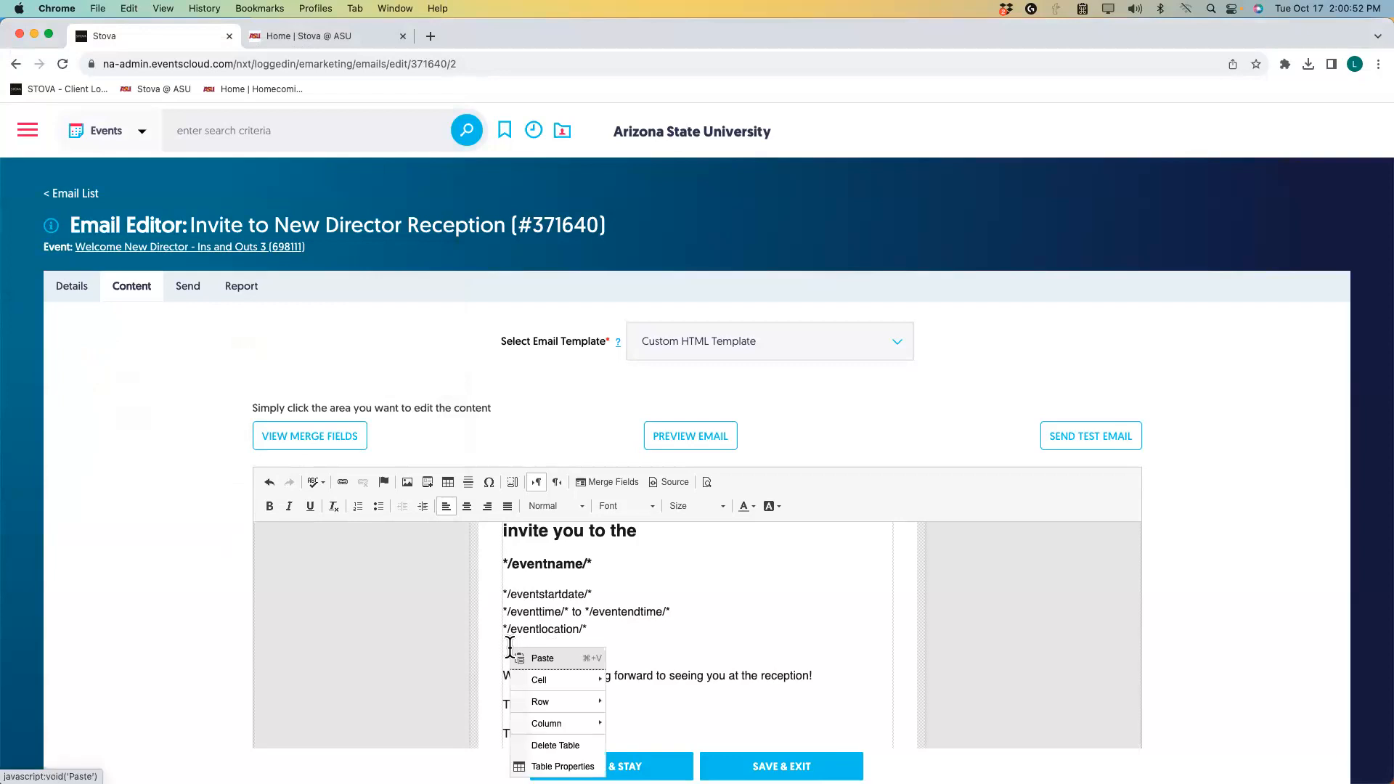
{"action": "left_click", "coordinate": [557, 660]}
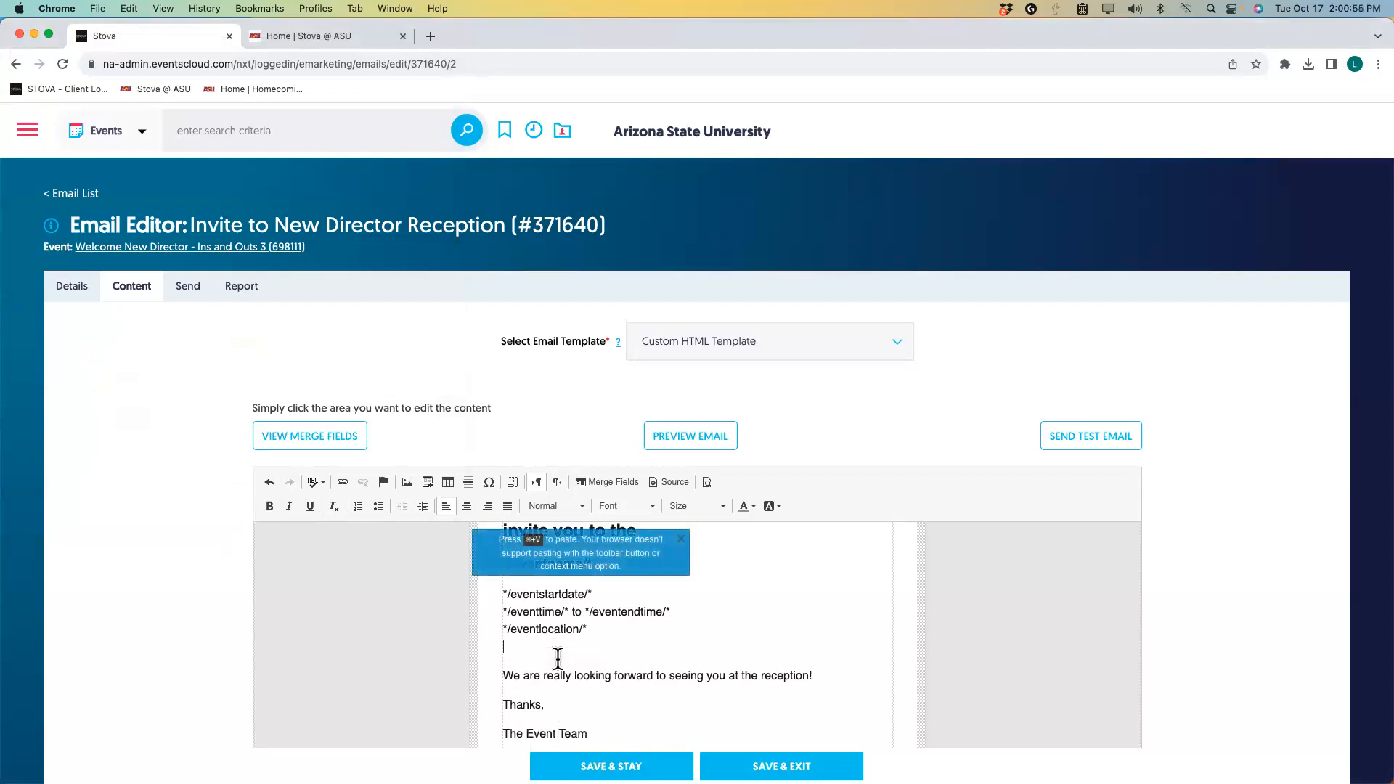
{"action": "scroll", "coordinate": [558, 660], "scroll_direction": "down", "scroll_amount": 10}
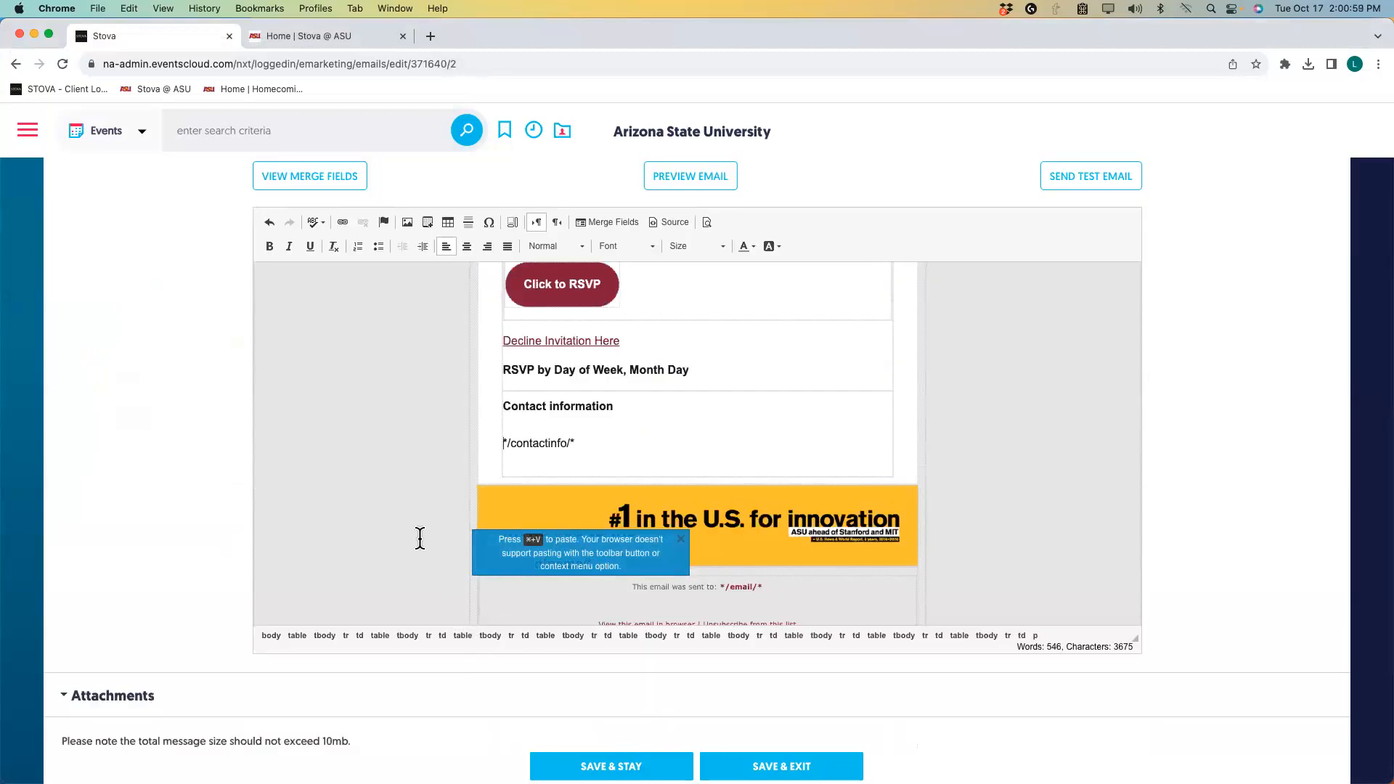
{"action": "scroll", "coordinate": [420, 539], "scroll_direction": "up", "scroll_amount": 5}
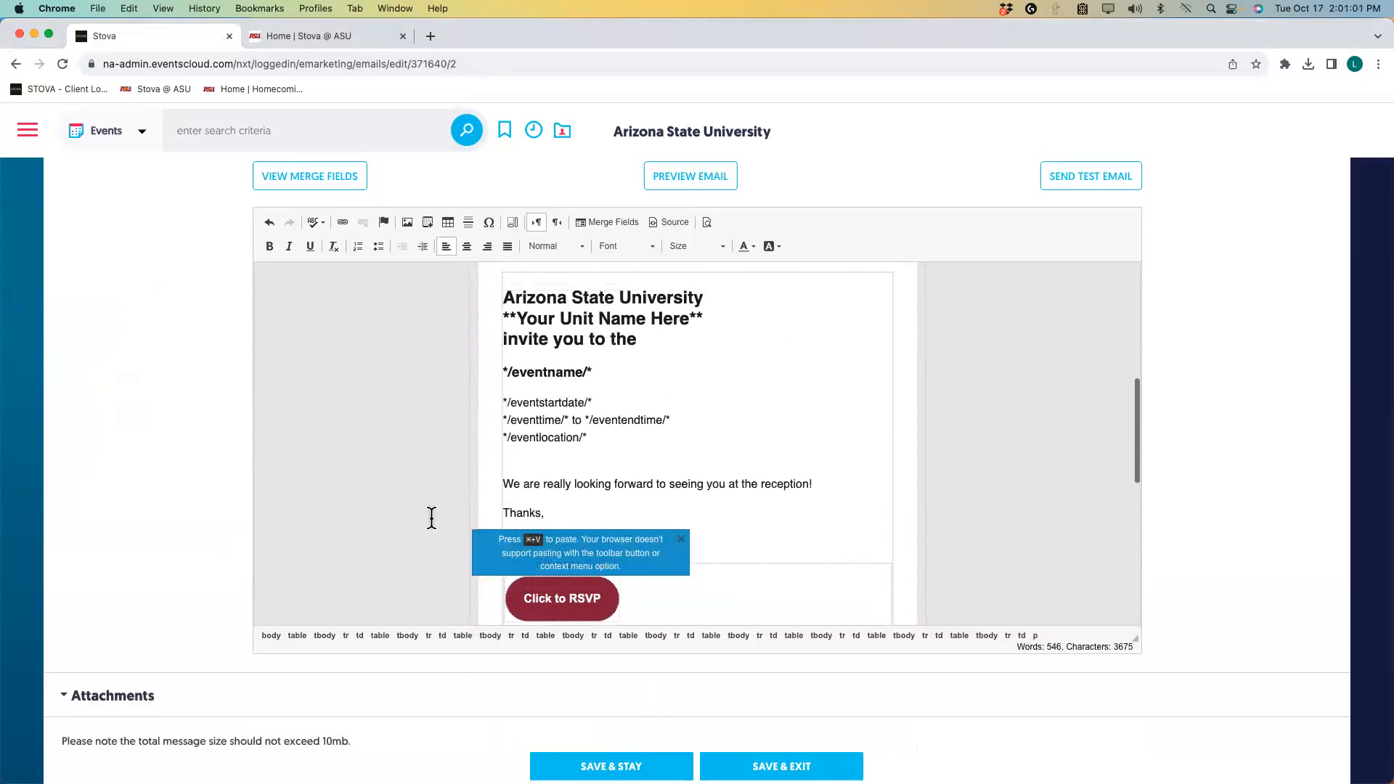
{"action": "left_click", "coordinate": [513, 462]}
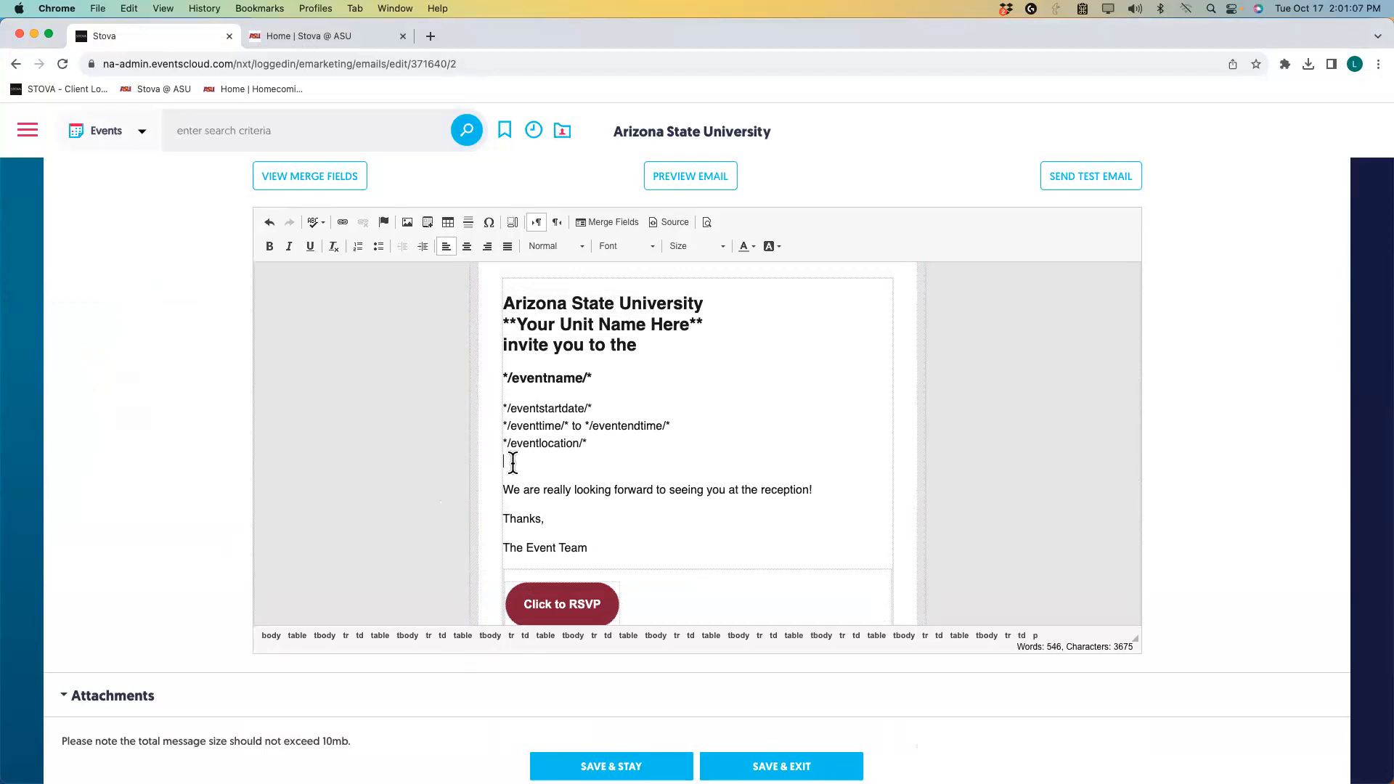
{"action": "key", "text": "super+v"}
{"action": "scroll", "coordinate": [693, 515], "scroll_direction": "down", "scroll_amount": 5}
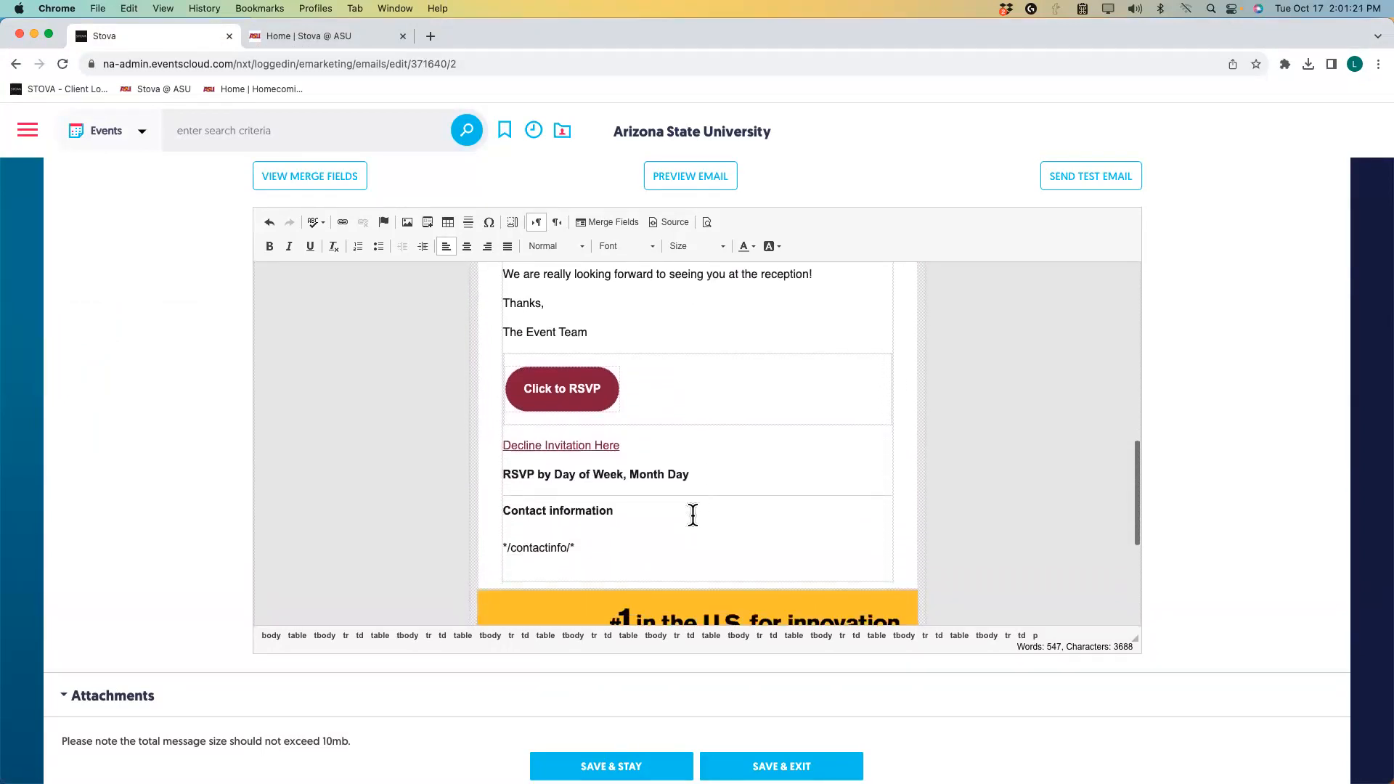
{"action": "scroll", "coordinate": [693, 515], "scroll_direction": "up", "scroll_amount": 1}
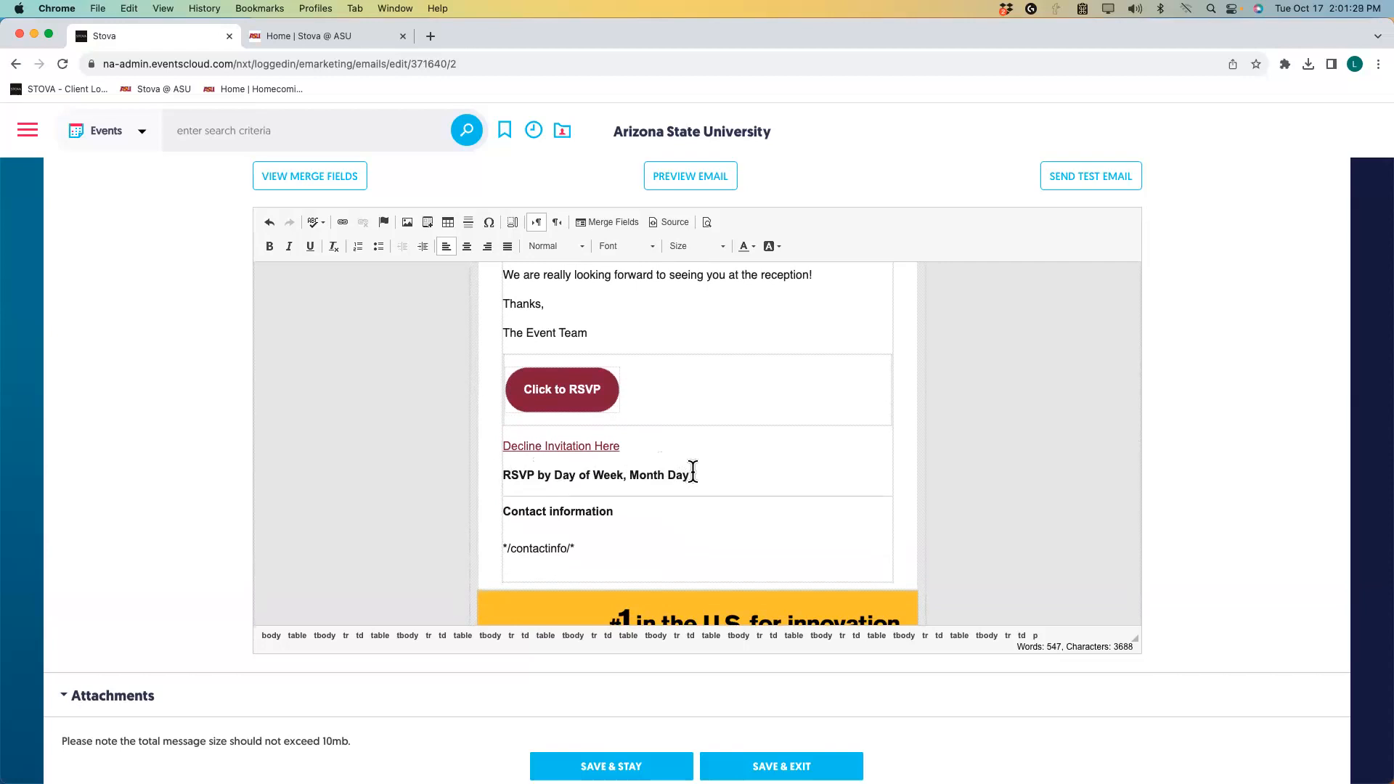
Replace the RSVP line's 'Day of Week, Month Day' placeholder with 'Tuesday, November 28, 2023'.
{"action": "left_click_drag", "start_coordinate": [694, 472], "coordinate": [560, 475]}
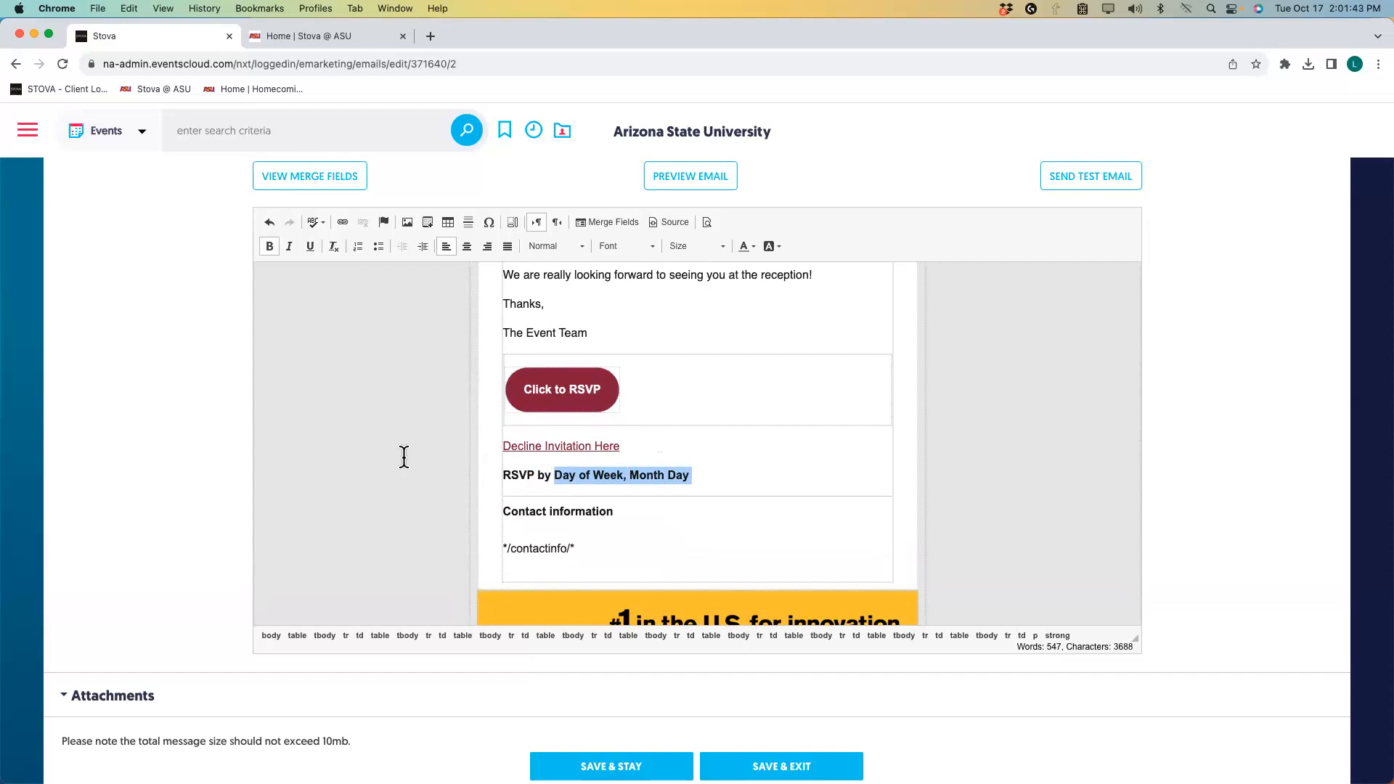
{"action": "type", "text": "T"}
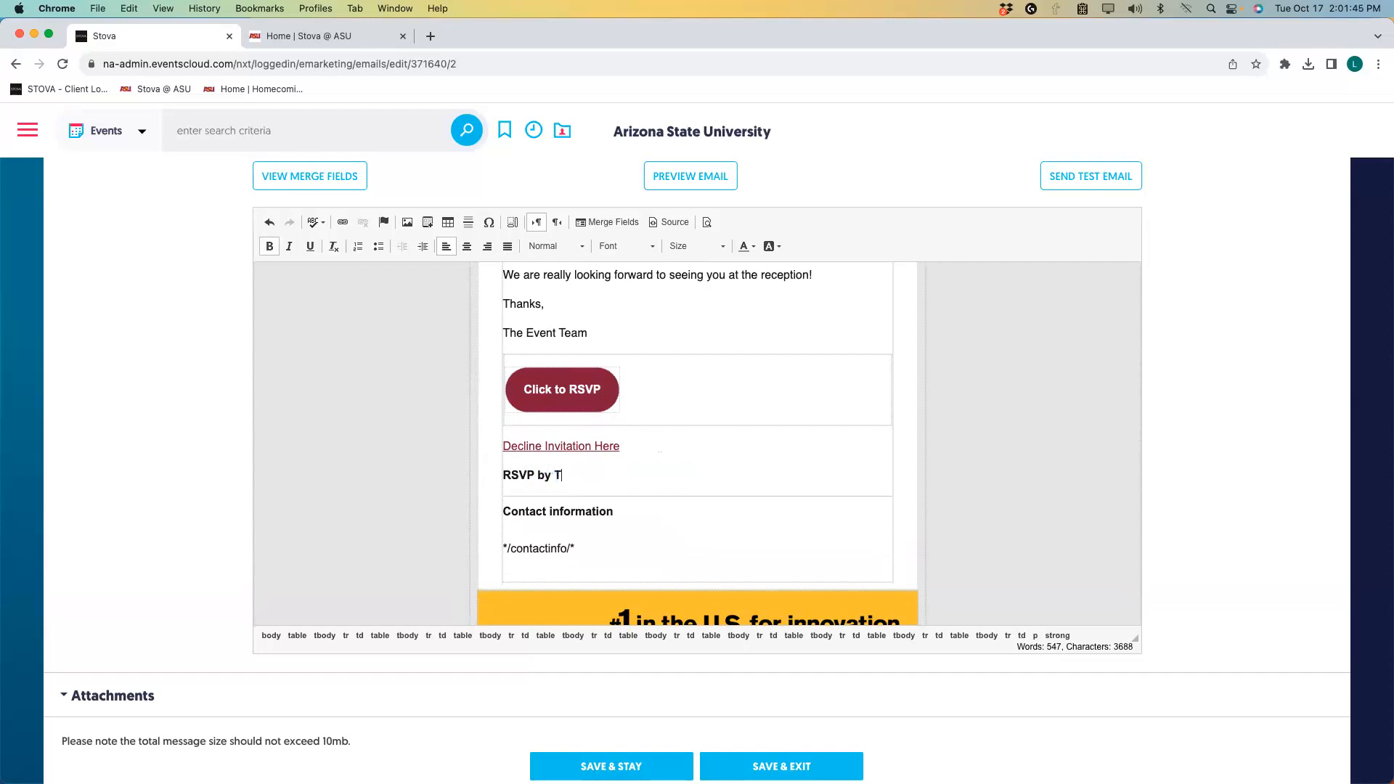
{"action": "type", "text": "ues, "}
{"action": "type", "text": "day "}
{"action": "type", "text": "k"}
{"action": "type", "text": "Novemb"}
{"action": "type", "text": "er"}
{"action": "type", "text": " 28"}
{"action": "type", "text": ", 20"}
{"action": "type", "text": "23"}
{"action": "scroll", "coordinate": [596, 548], "scroll_direction": "down", "scroll_amount": 2}
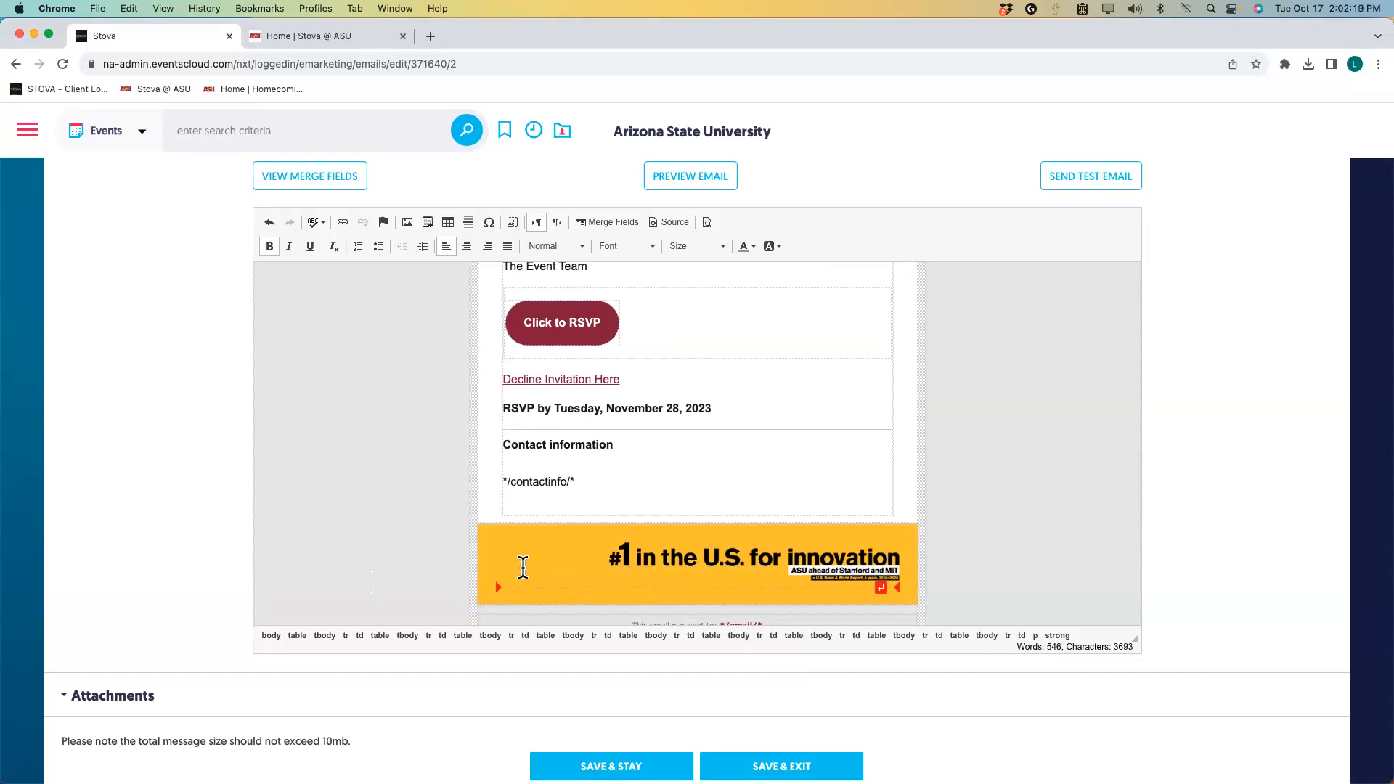
{"action": "scroll", "coordinate": [523, 567], "scroll_direction": "down", "scroll_amount": 3}
{"action": "scroll", "coordinate": [523, 565], "scroll_direction": "up", "scroll_amount": 1}
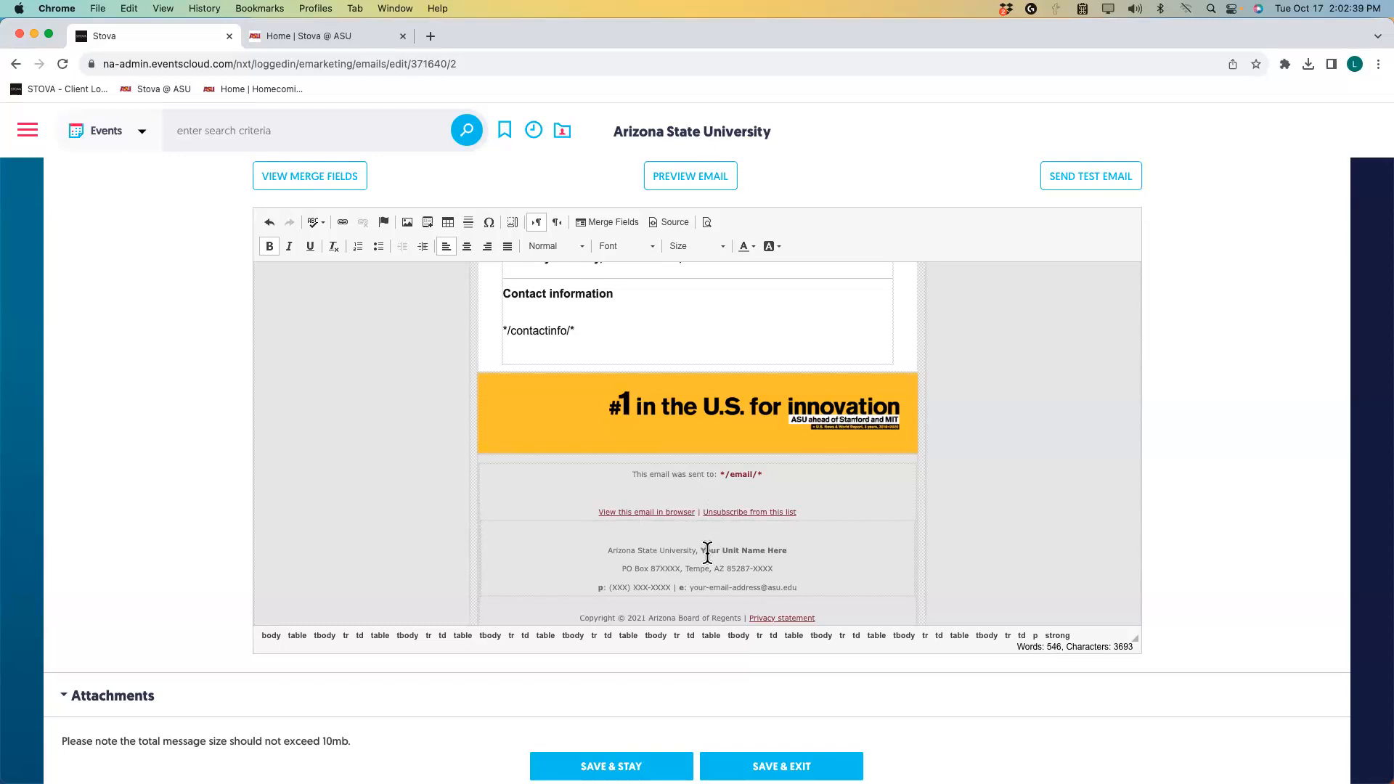
Change the footer's unit name placeholder to 'College of Really Cool Ideas'.
{"action": "left_click_drag", "start_coordinate": [711, 552], "coordinate": [791, 550]}
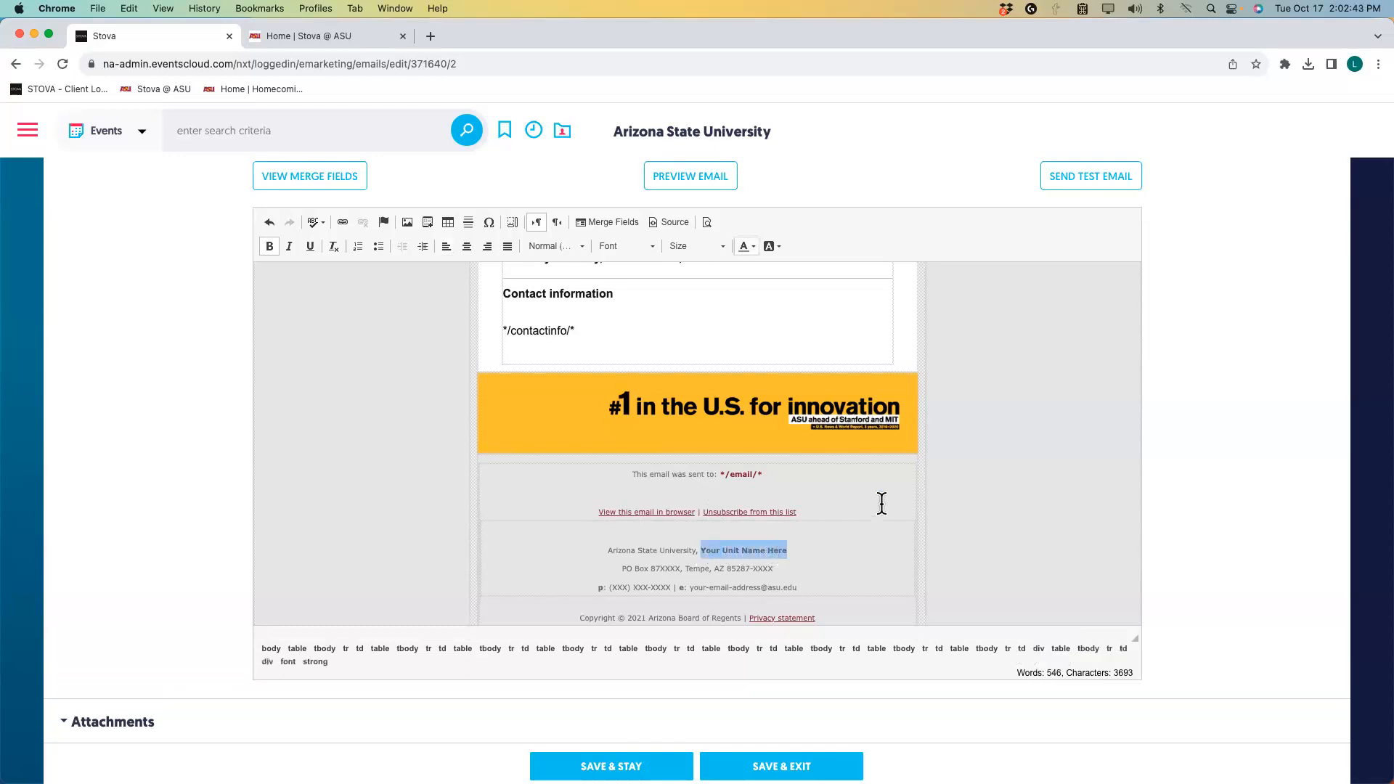
{"action": "type", "text": "Colleg"}
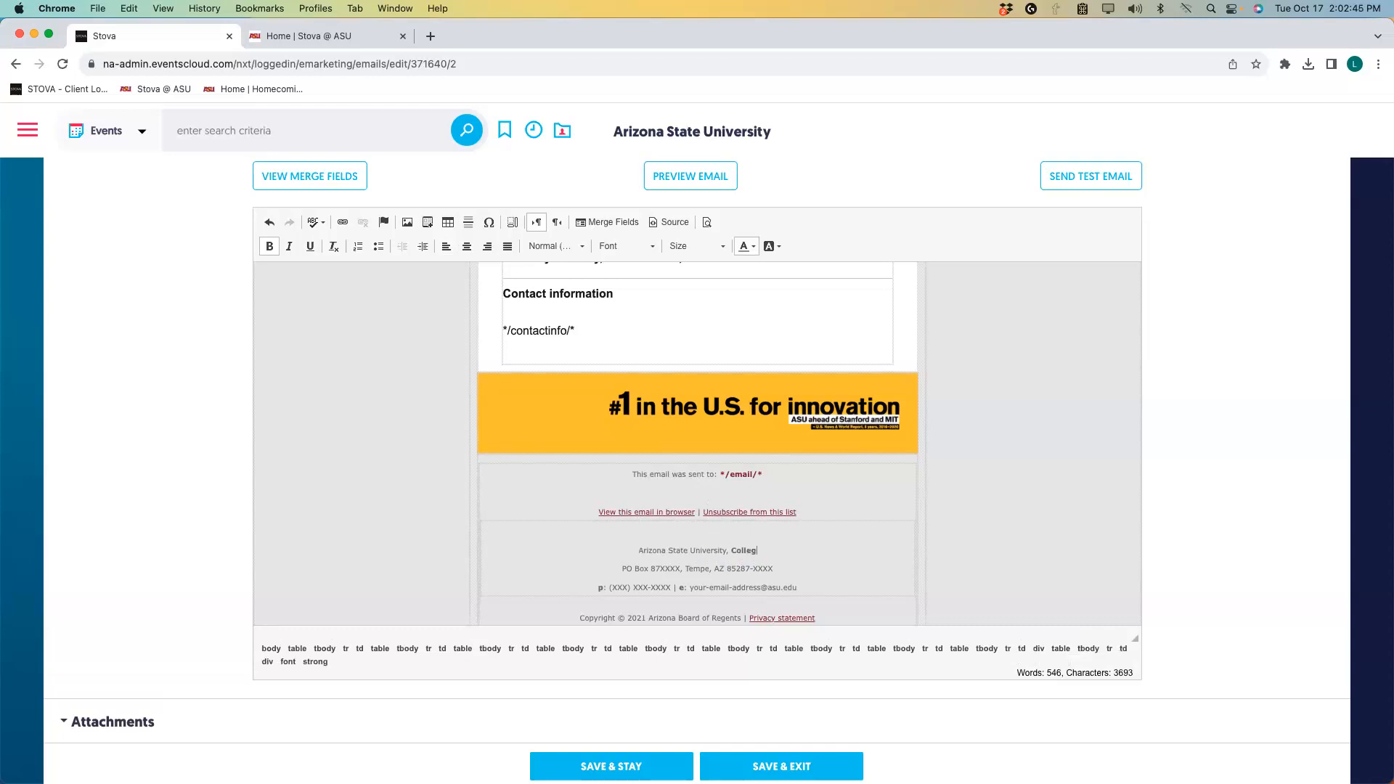
{"action": "type", "text": "e of Really Cool Ideas"}
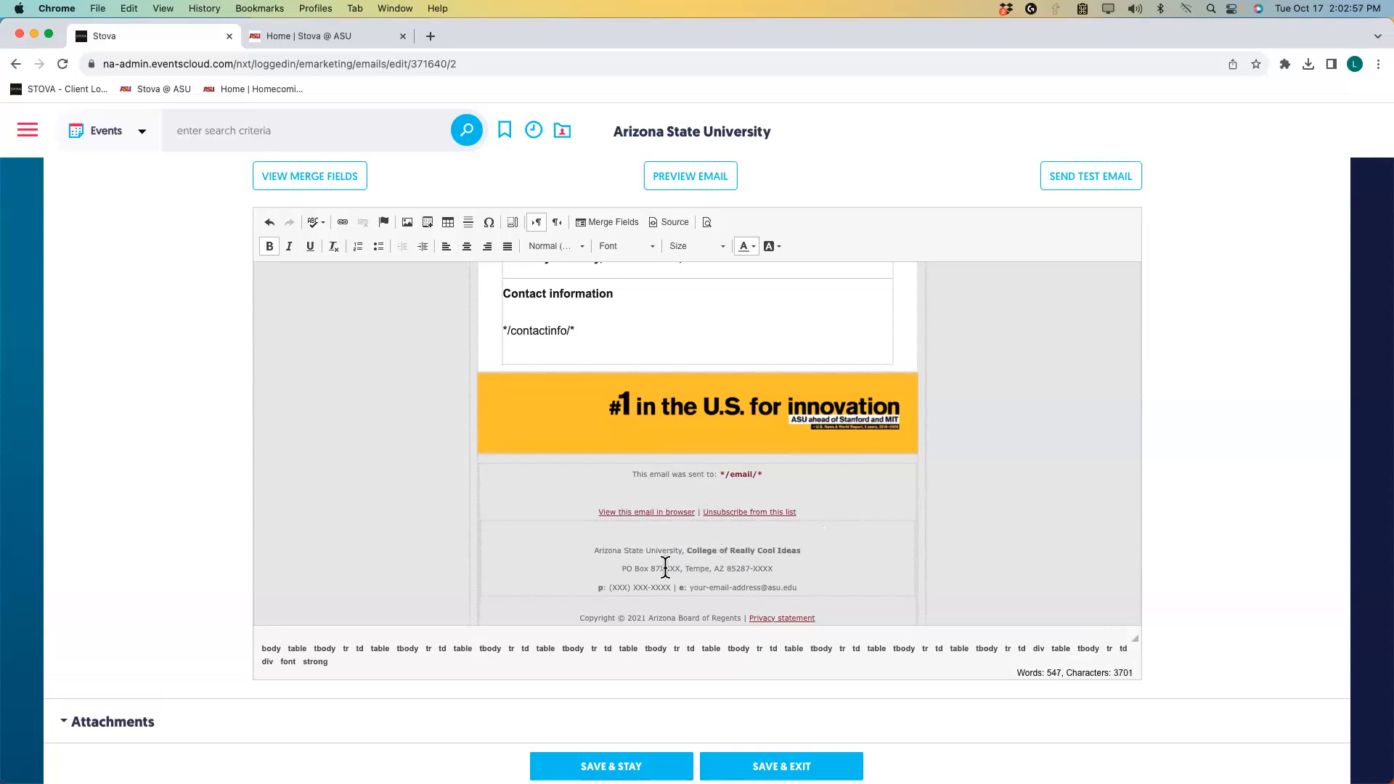
{"action": "left_click_drag", "start_coordinate": [661, 567], "coordinate": [681, 568]}
{"action": "type", "text": "0402"}
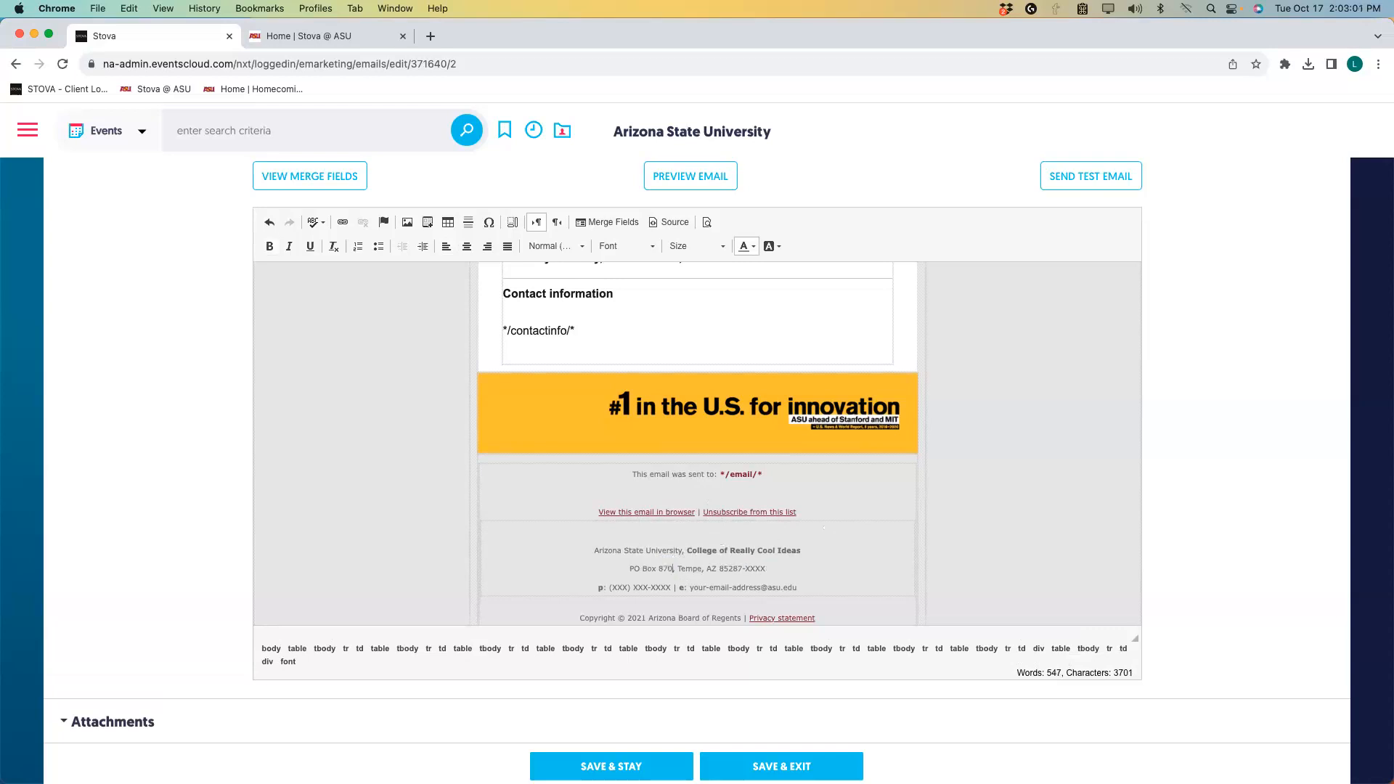
{"action": "double_click", "coordinate": [761, 570]}
{"action": "type", "text": "0402"}
{"action": "double_click", "coordinate": [619, 588]}
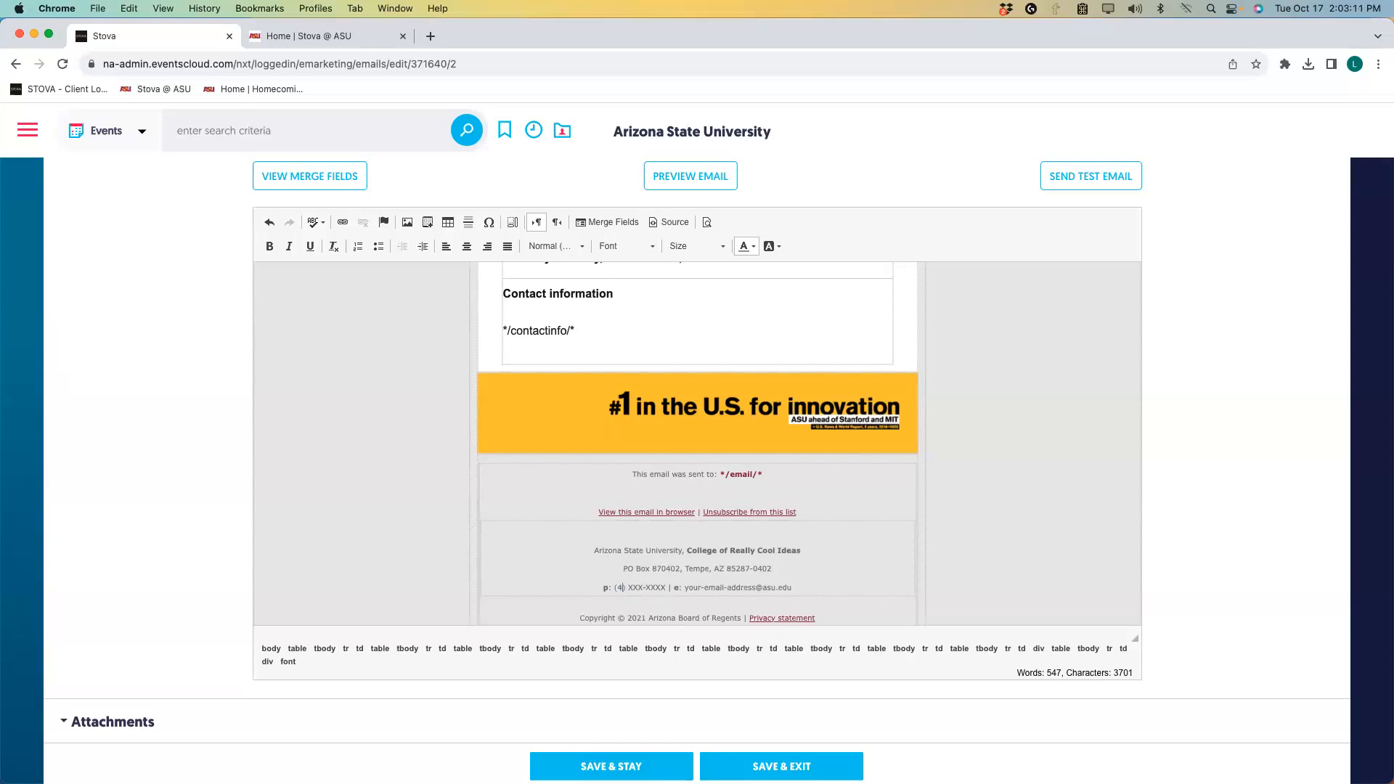
{"action": "double_click", "coordinate": [641, 590]}
{"action": "double_click", "coordinate": [664, 590]}
Delete the footer's e-mail address line and the stray separator after the phone number.
{"action": "left_click_drag", "start_coordinate": [675, 584], "coordinate": [801, 585]}
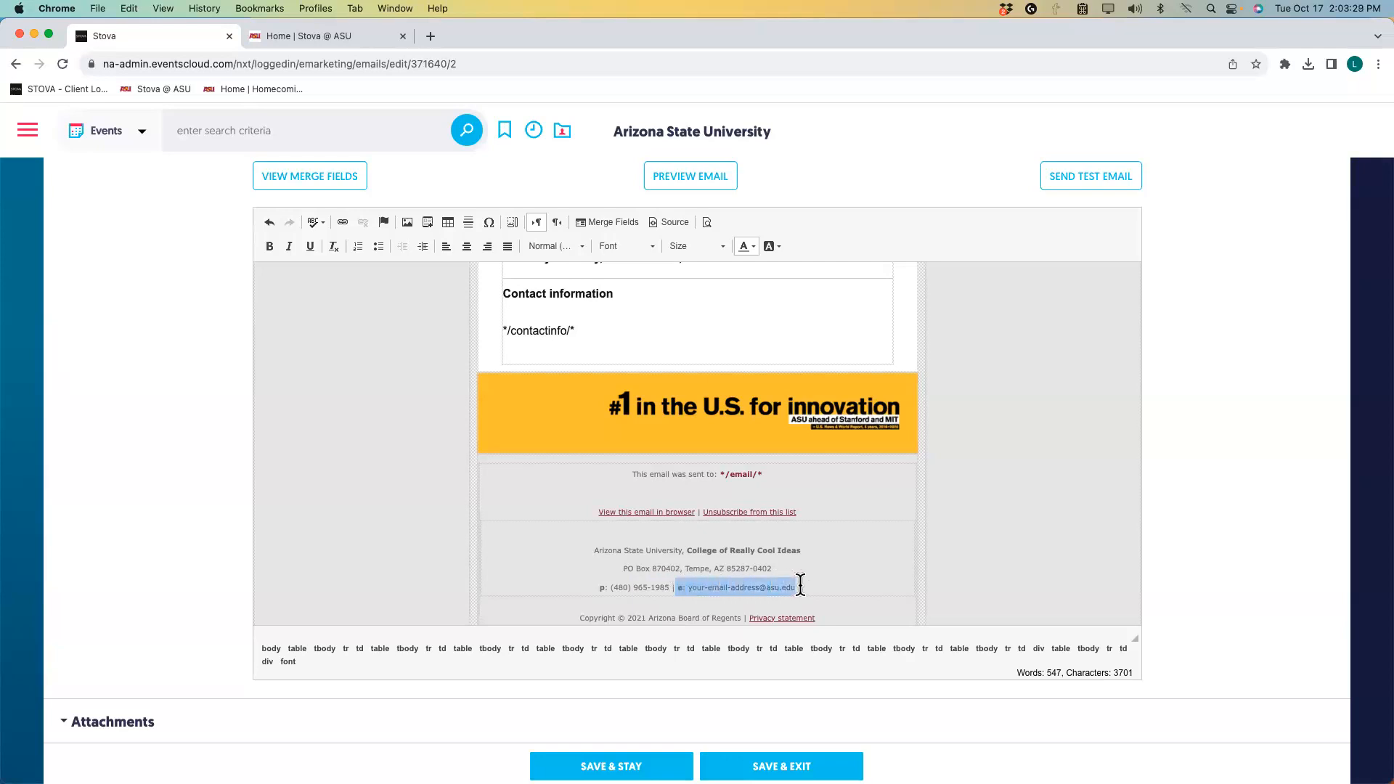
{"action": "key", "text": "BackSpace"}
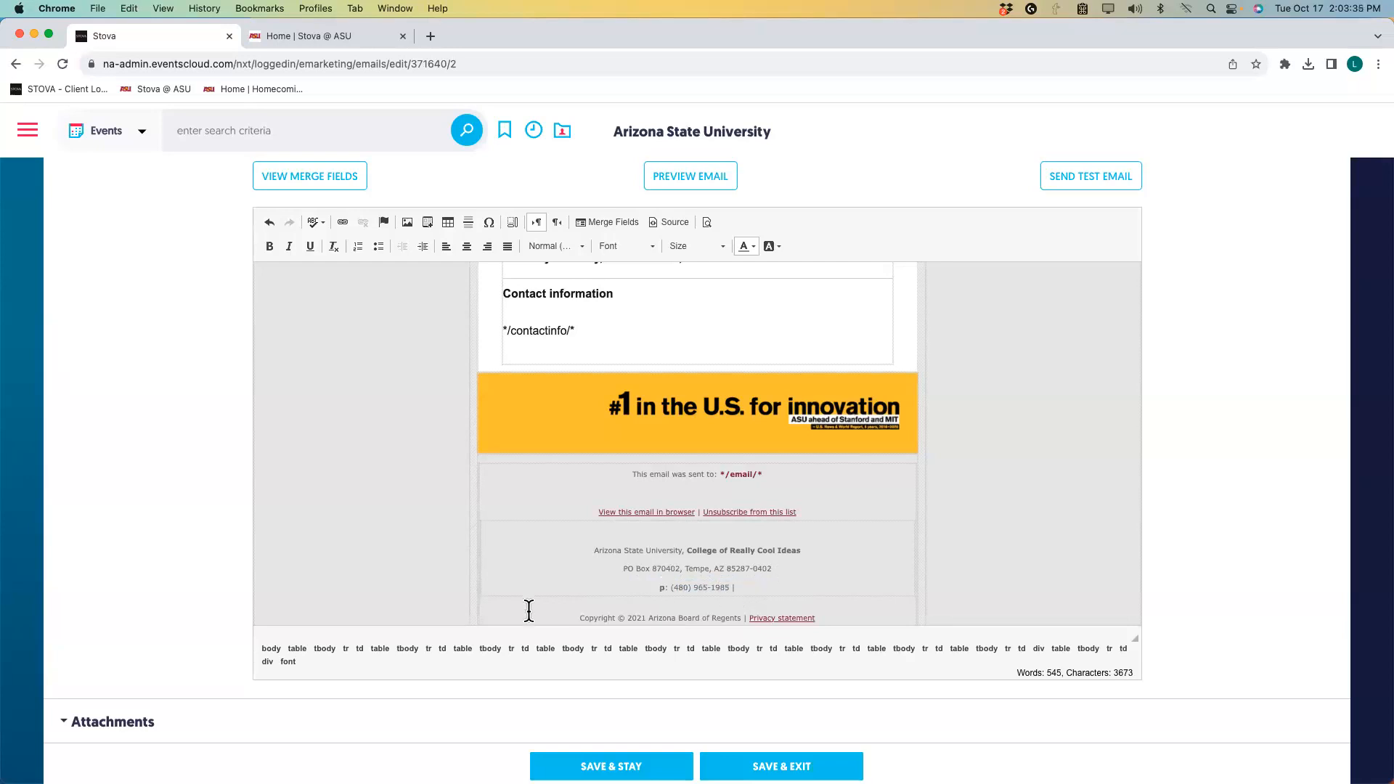
{"action": "left_click_drag", "start_coordinate": [733, 586], "coordinate": [739, 586]}
{"action": "key", "text": "BackSpace"}
{"action": "scroll", "coordinate": [558, 564], "scroll_direction": "up", "scroll_amount": 5}
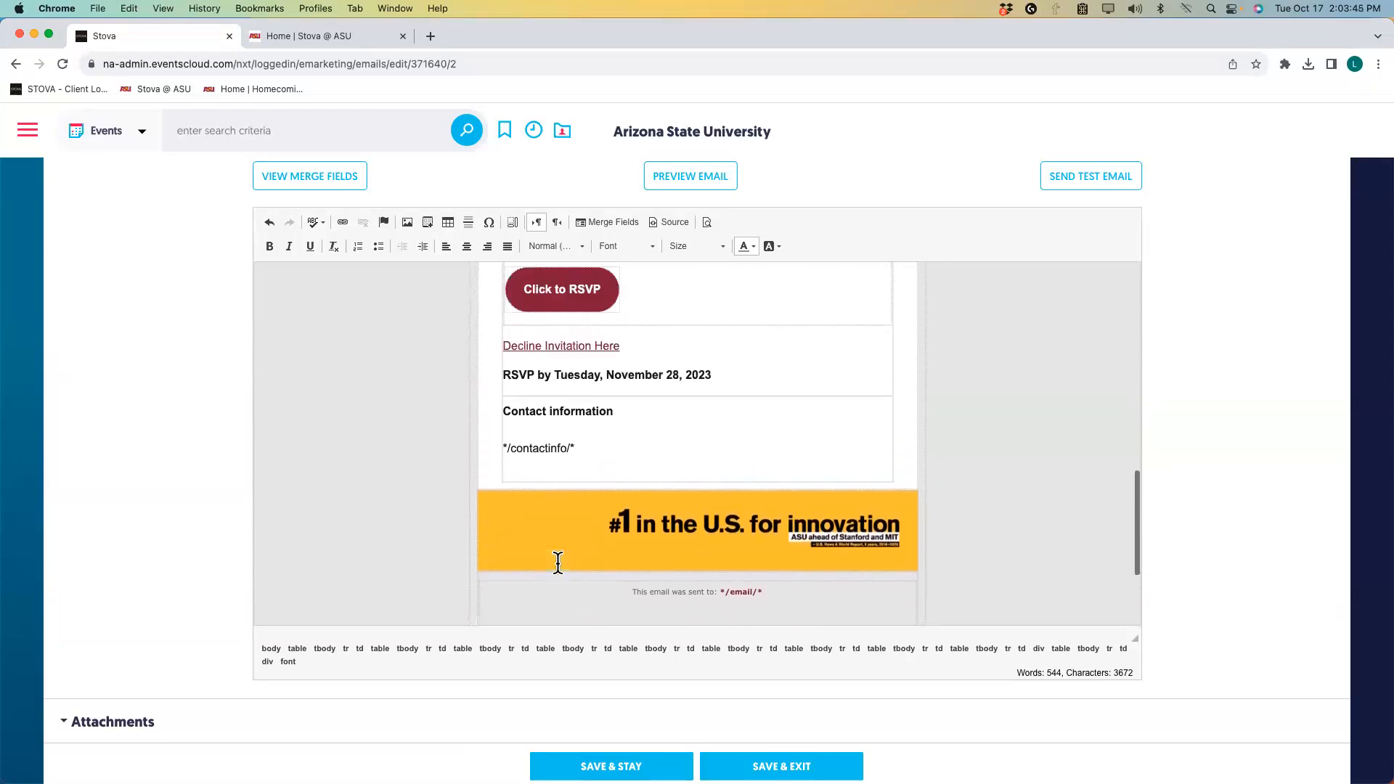
{"action": "scroll", "coordinate": [558, 564], "scroll_direction": "up", "scroll_amount": 4}
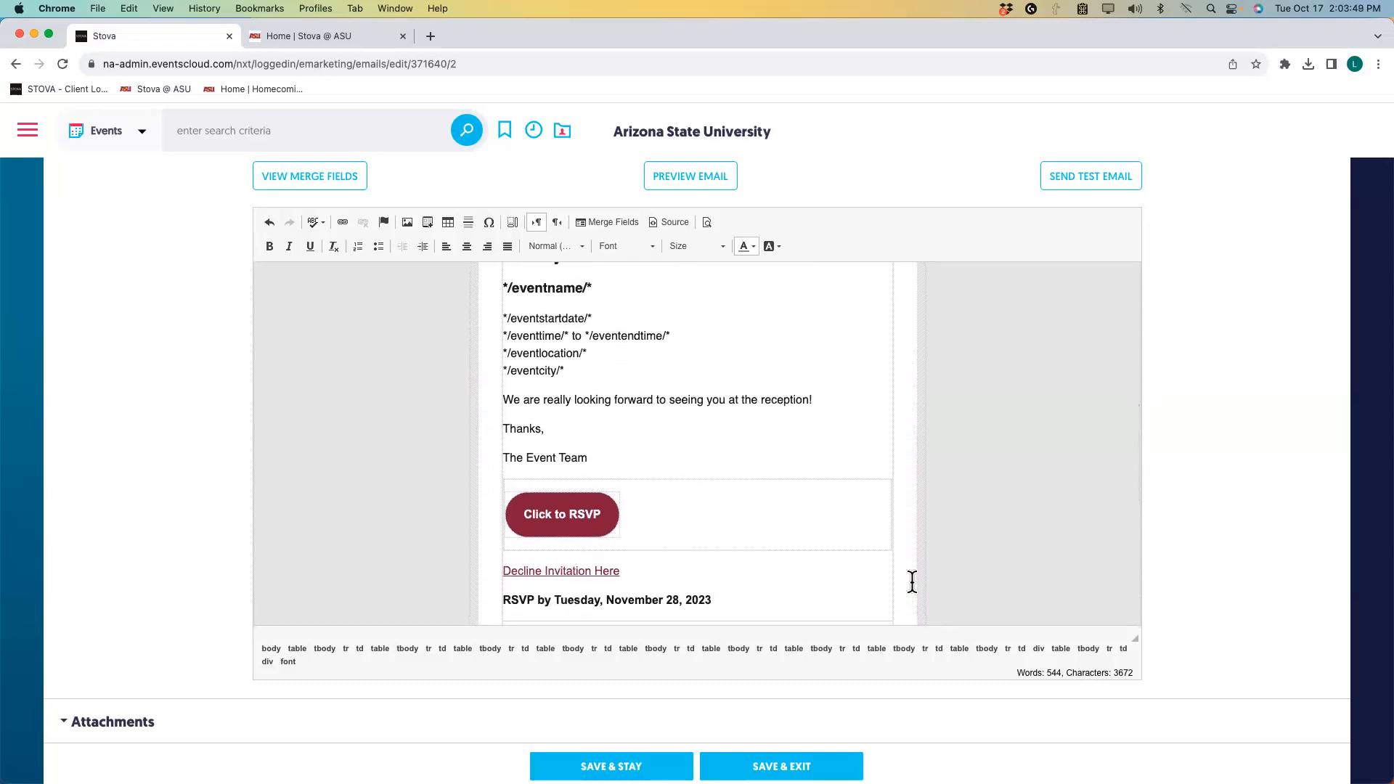
{"action": "scroll", "coordinate": [984, 488], "scroll_direction": "up", "scroll_amount": 10}
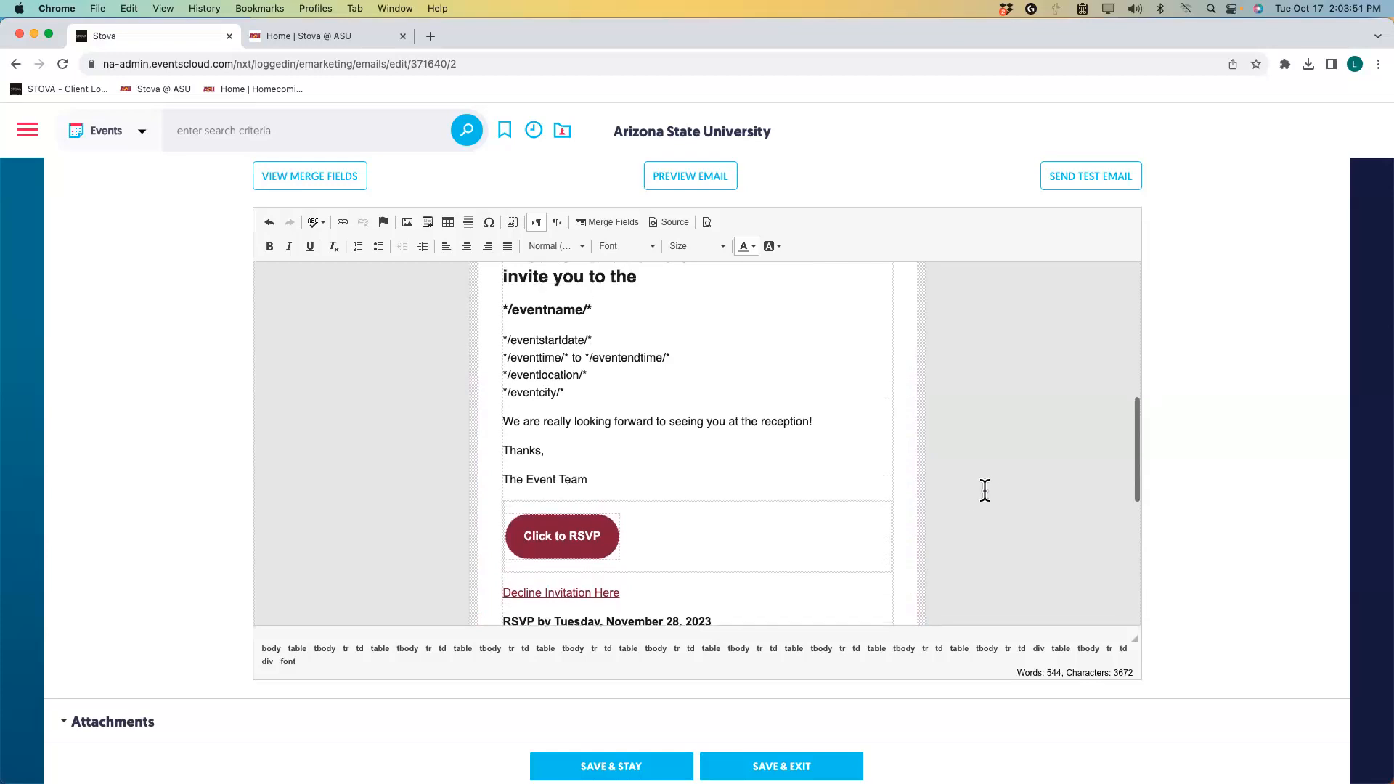
{"action": "scroll", "coordinate": [985, 490], "scroll_direction": "up", "scroll_amount": 8}
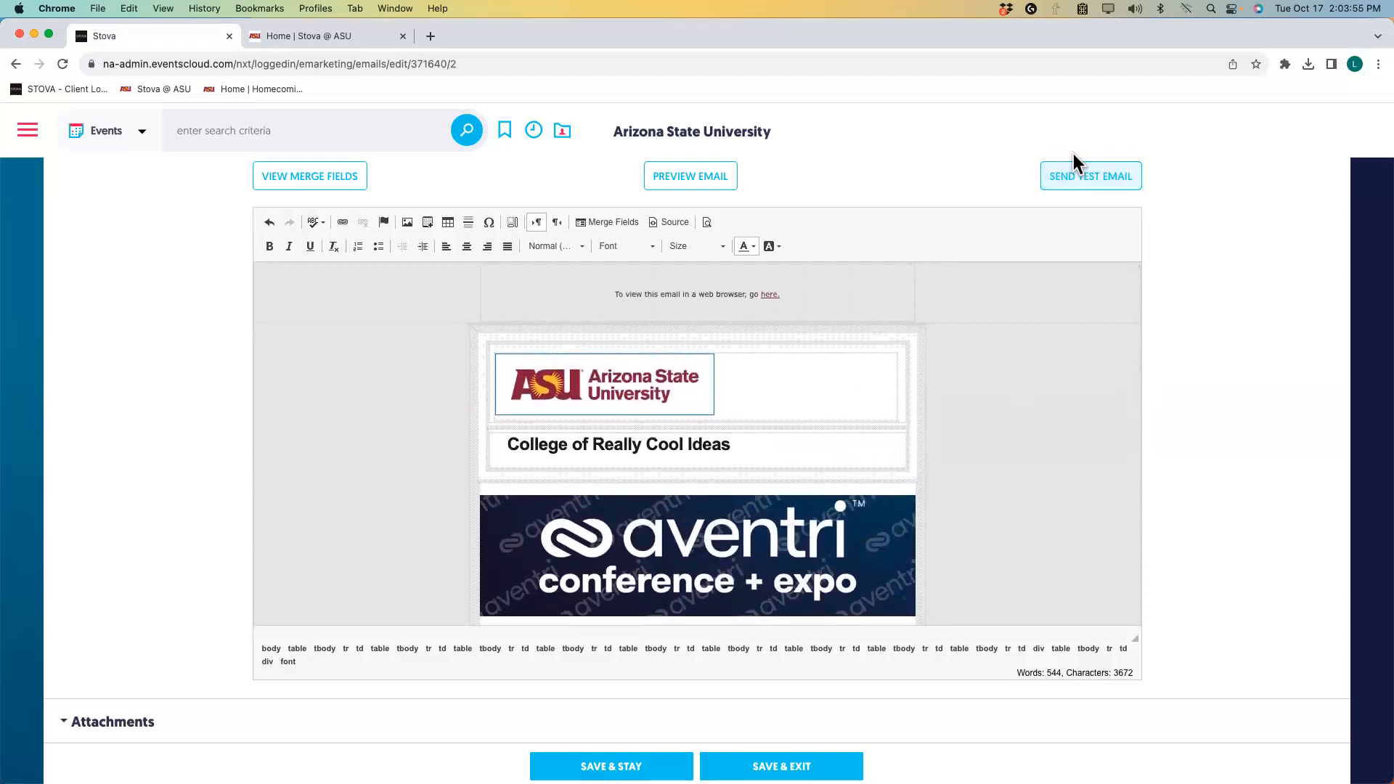
{"action": "left_click", "coordinate": [1082, 176]}
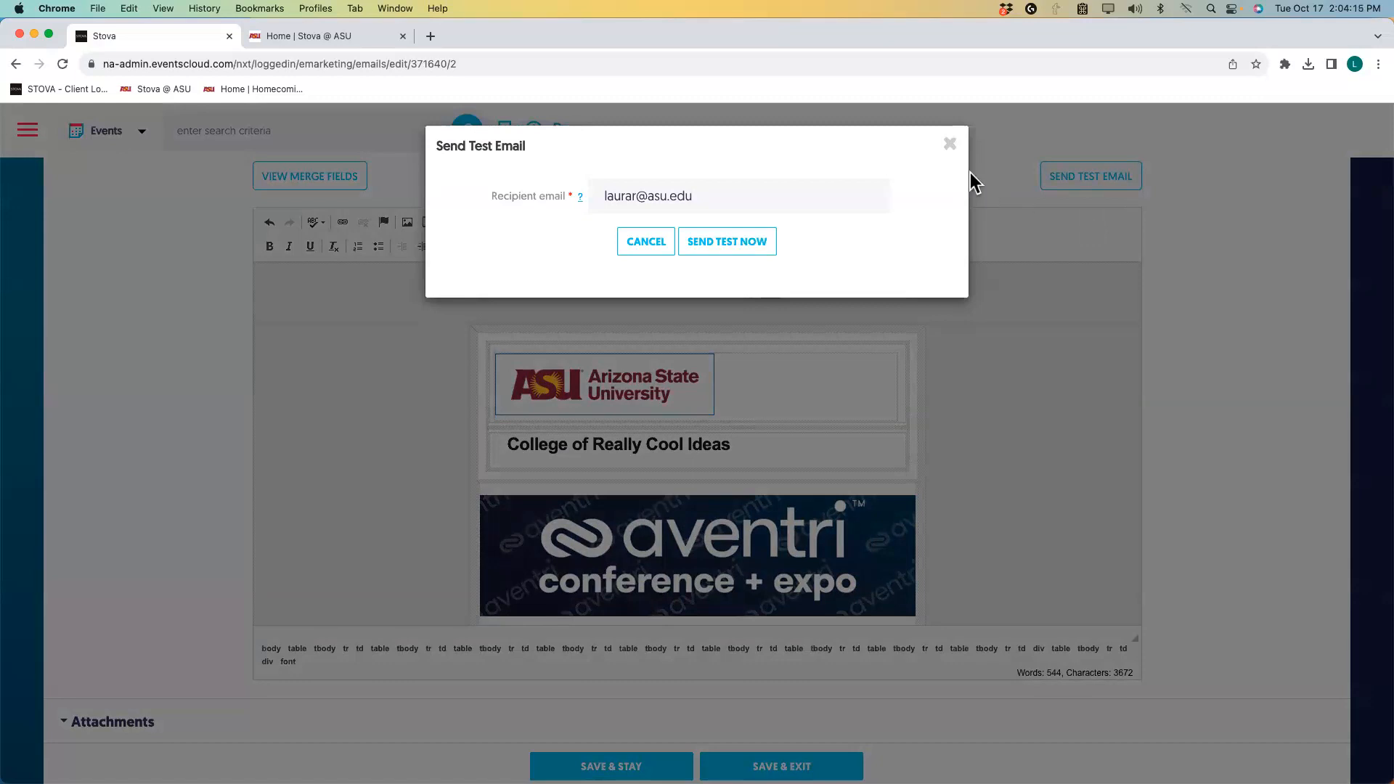
{"action": "left_click", "coordinate": [950, 144]}
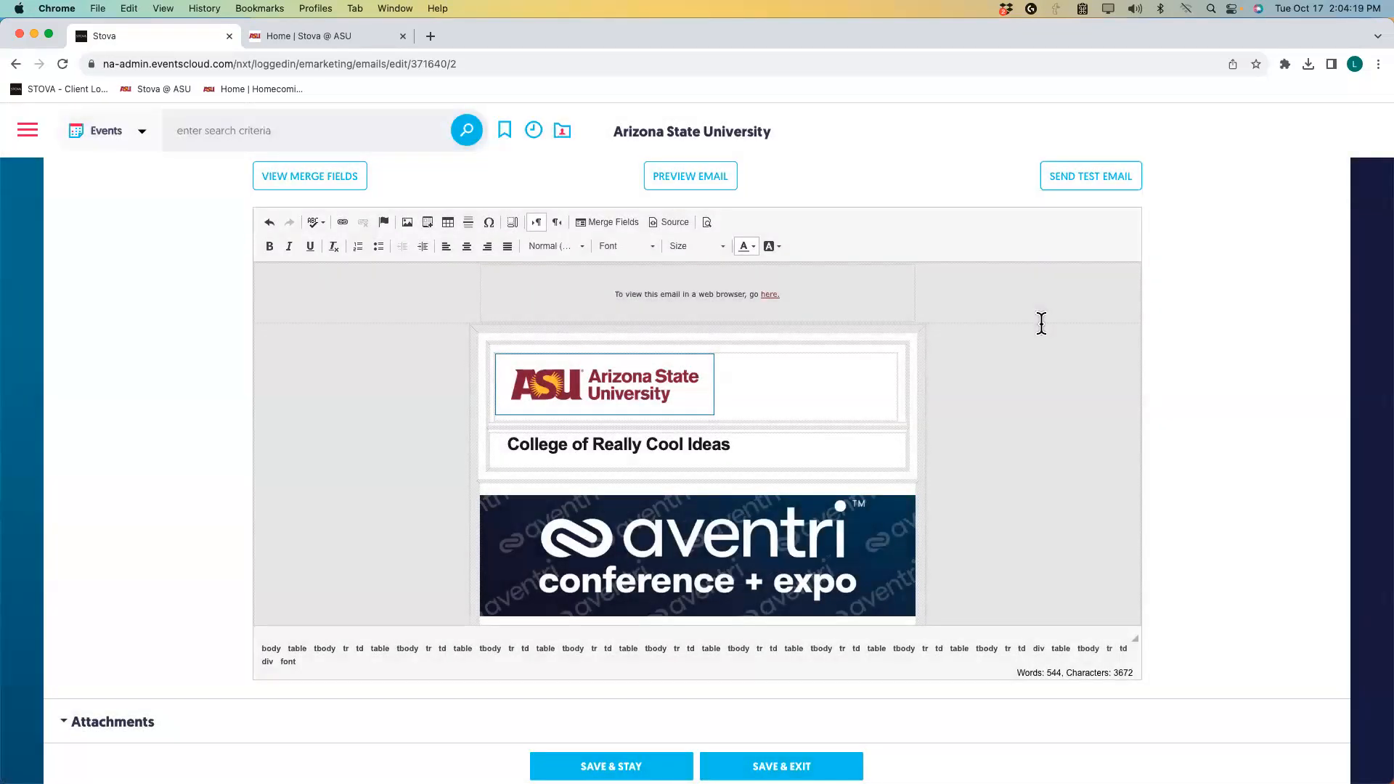
{"action": "scroll", "coordinate": [1040, 321], "scroll_direction": "down", "scroll_amount": 1}
{"action": "scroll", "coordinate": [1001, 444], "scroll_direction": "down", "scroll_amount": 10}
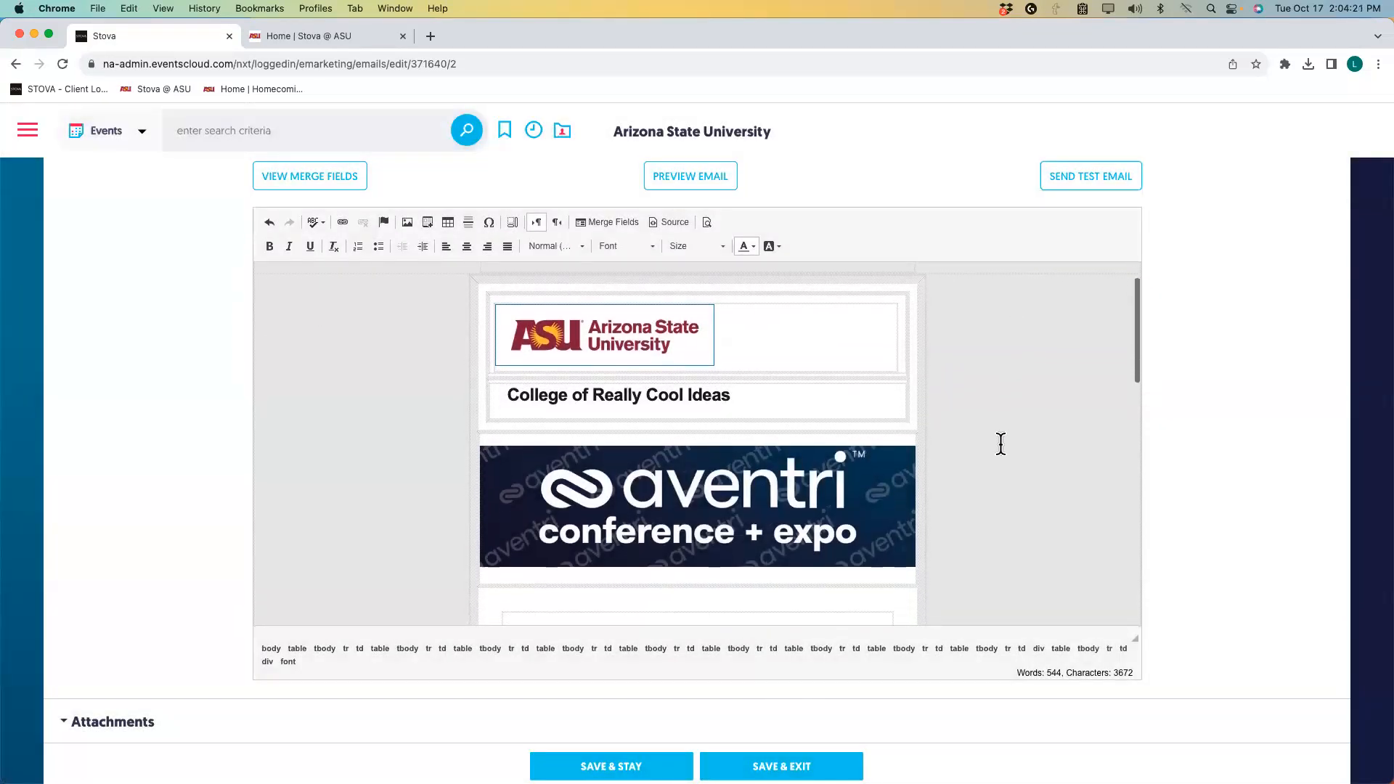
{"action": "scroll", "coordinate": [1001, 444], "scroll_direction": "down", "scroll_amount": 4}
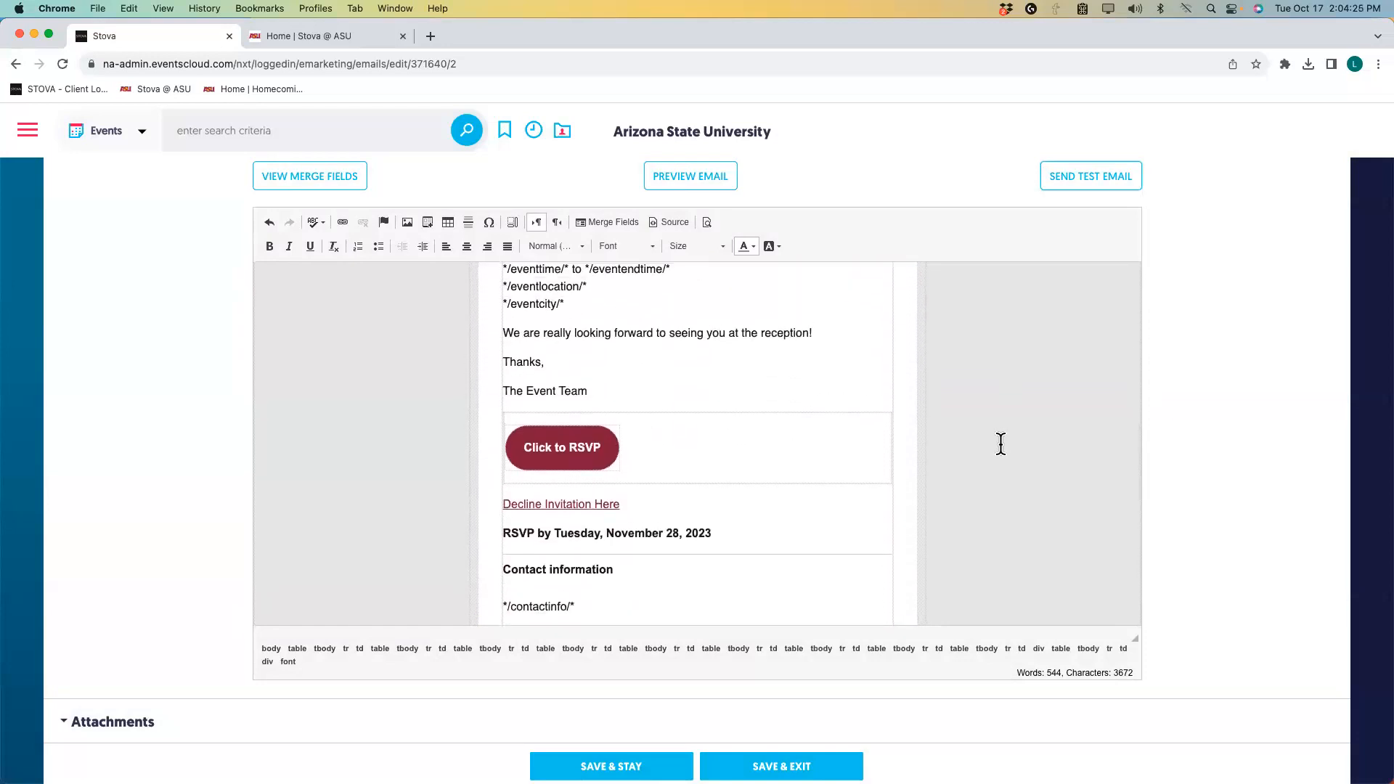
{"action": "scroll", "coordinate": [1001, 444], "scroll_direction": "up", "scroll_amount": 3}
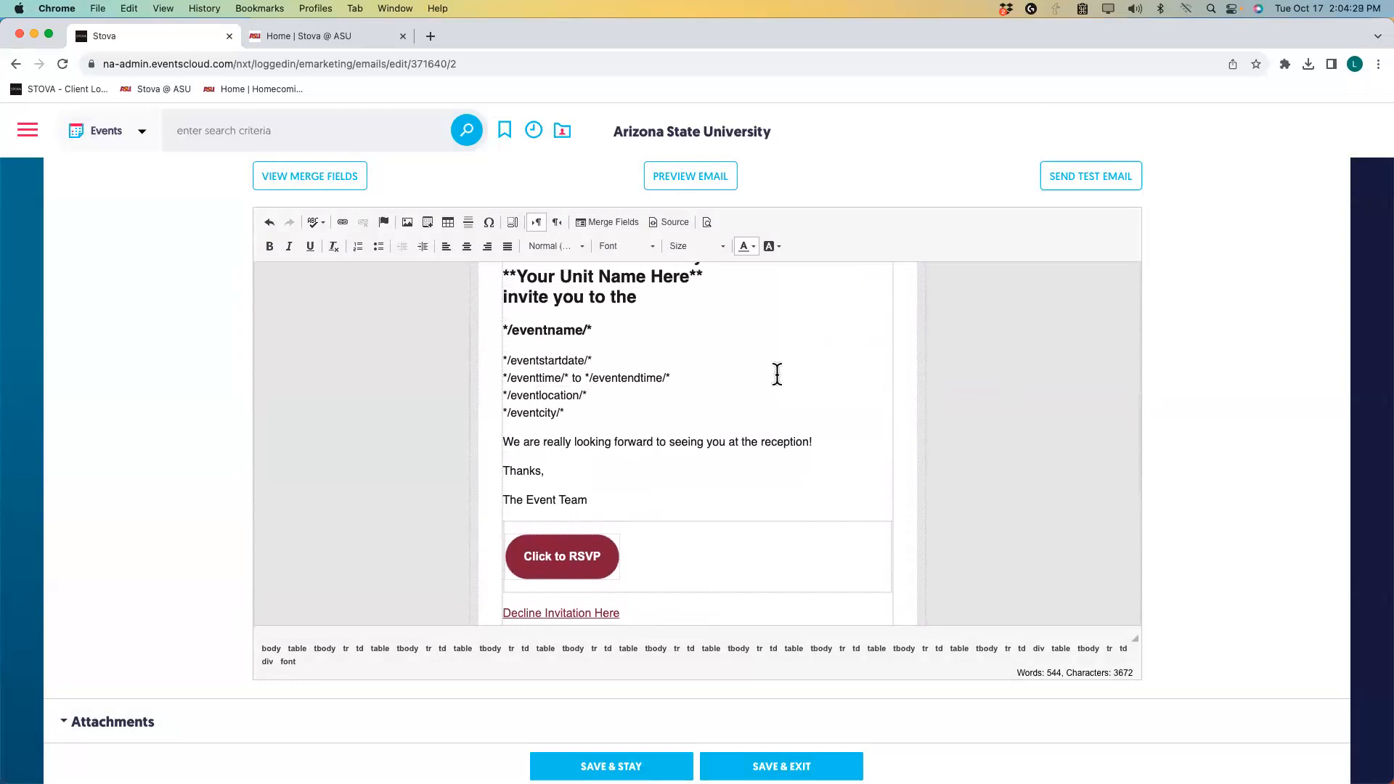
{"action": "scroll", "coordinate": [777, 374], "scroll_direction": "down", "scroll_amount": 3}
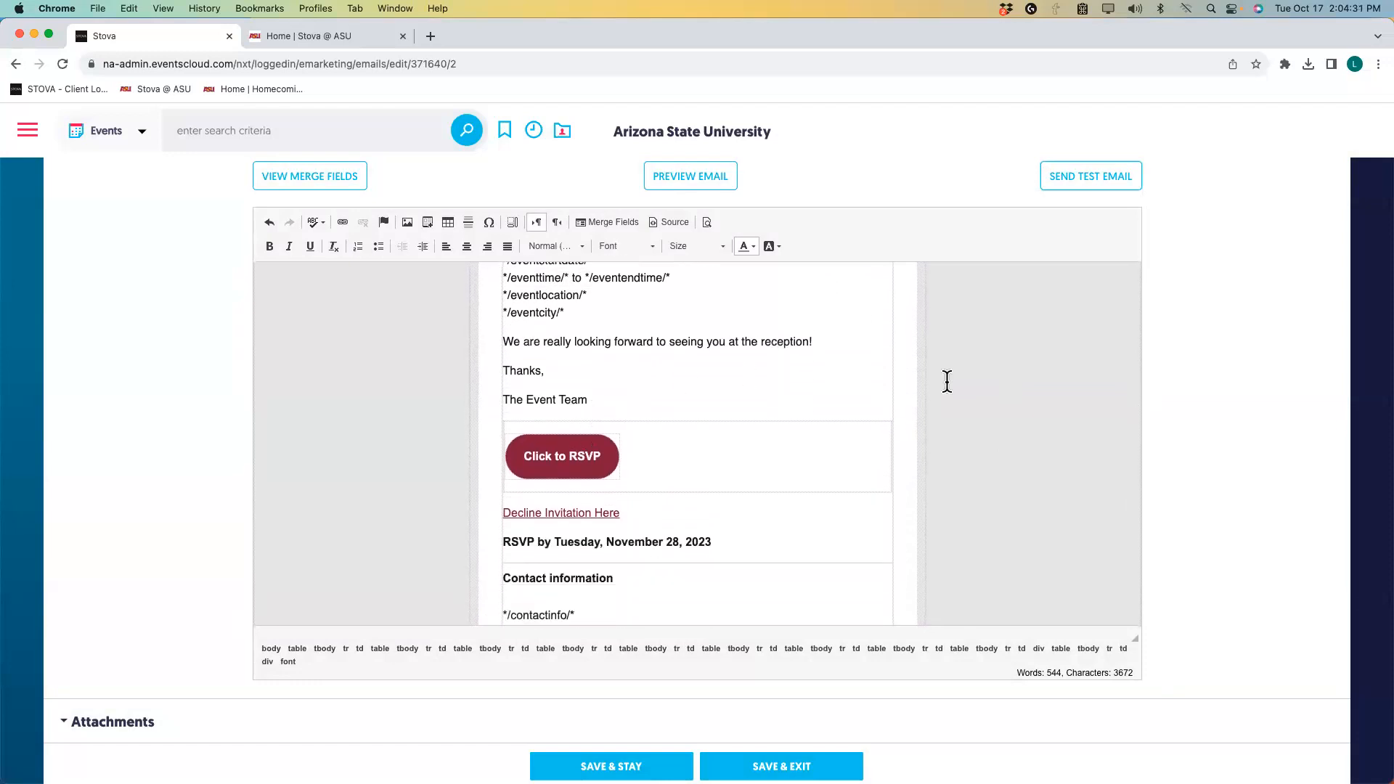
{"action": "scroll", "coordinate": [883, 368], "scroll_direction": "down", "scroll_amount": 1}
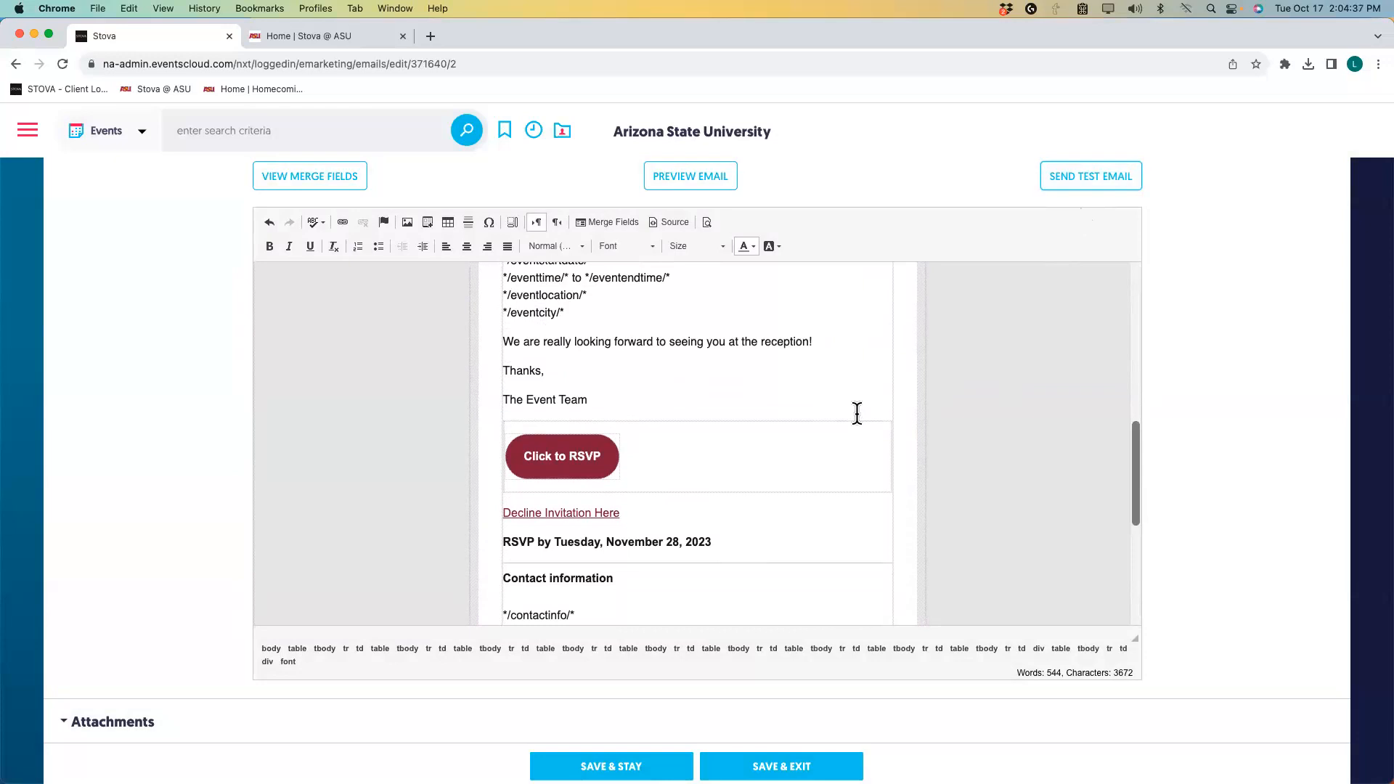
{"action": "scroll", "coordinate": [857, 413], "scroll_direction": "down", "scroll_amount": 5}
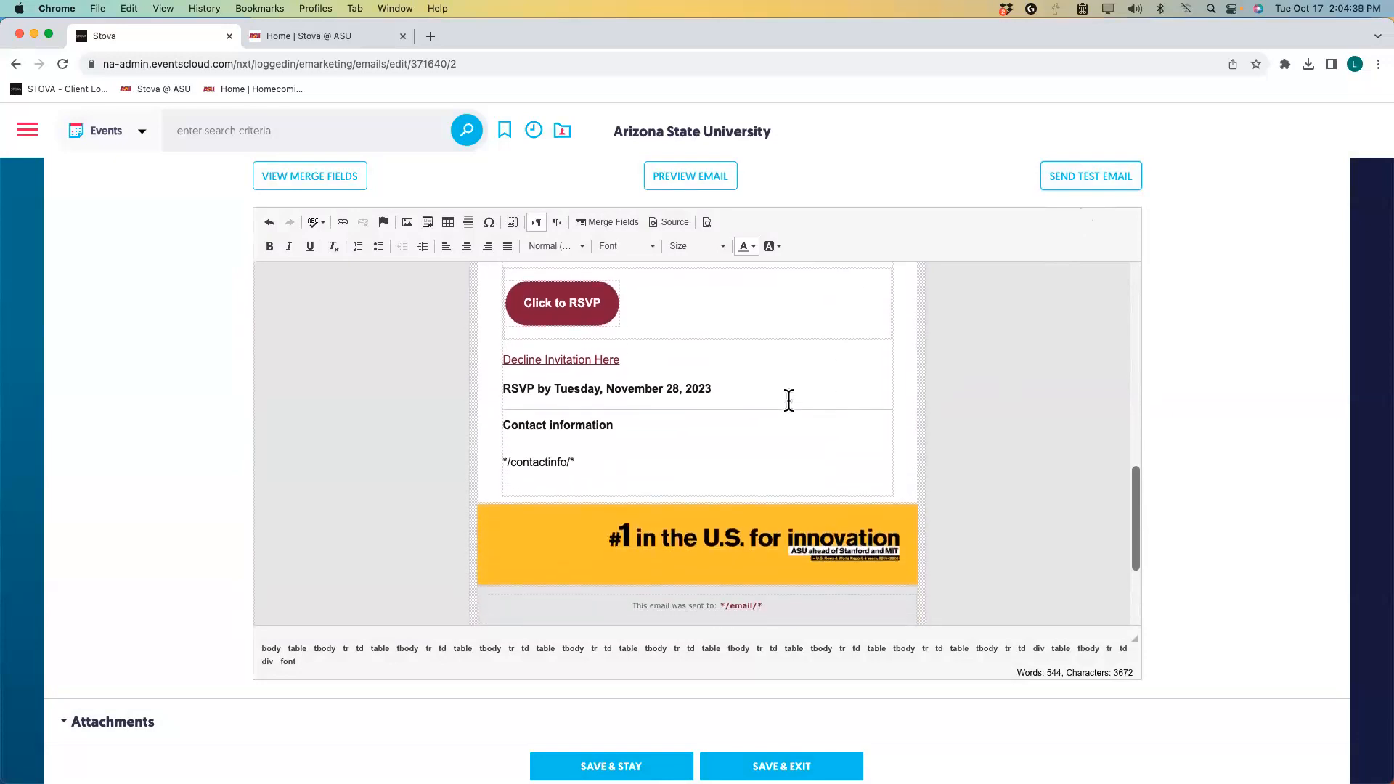
{"action": "scroll", "coordinate": [623, 356], "scroll_direction": "down", "scroll_amount": 1}
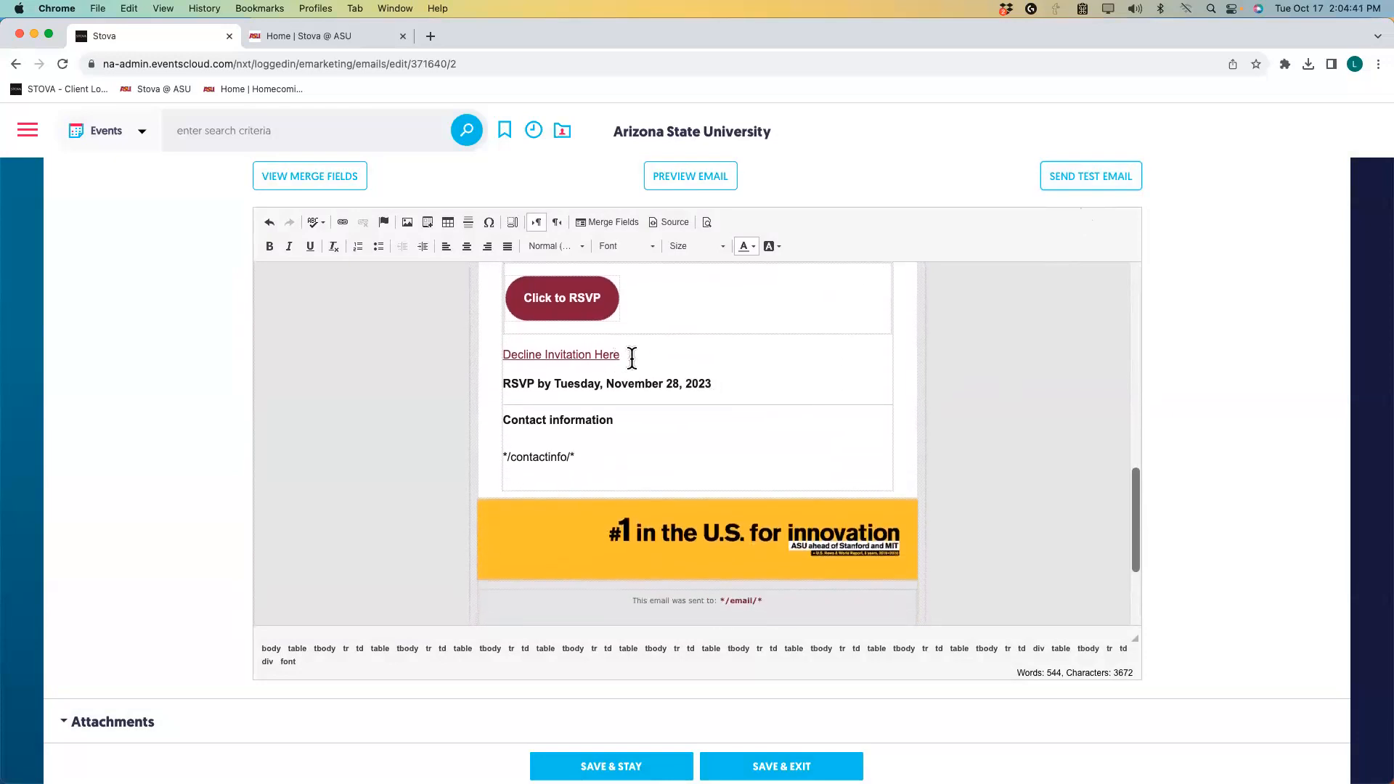
{"action": "scroll", "coordinate": [632, 358], "scroll_direction": "down", "scroll_amount": 1}
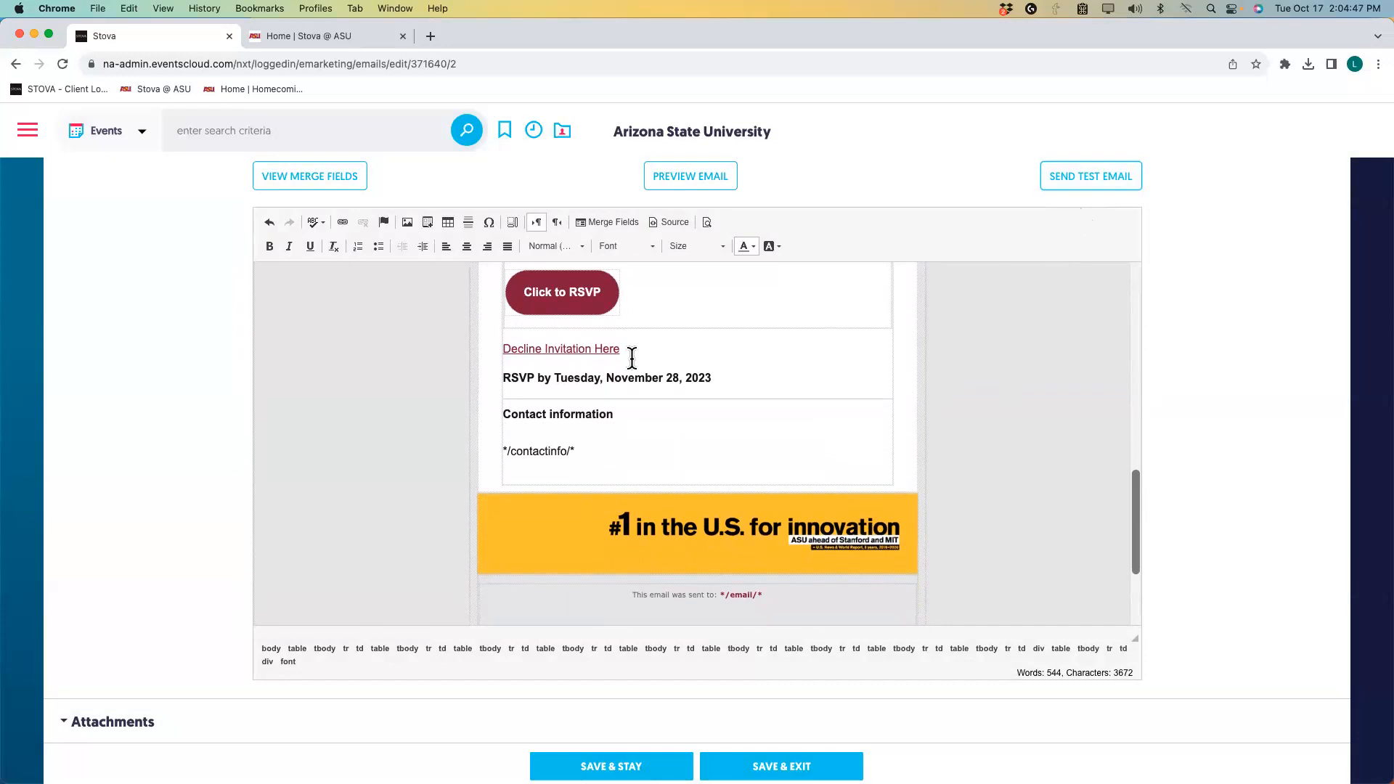
{"action": "scroll", "coordinate": [632, 358], "scroll_direction": "up", "scroll_amount": 1}
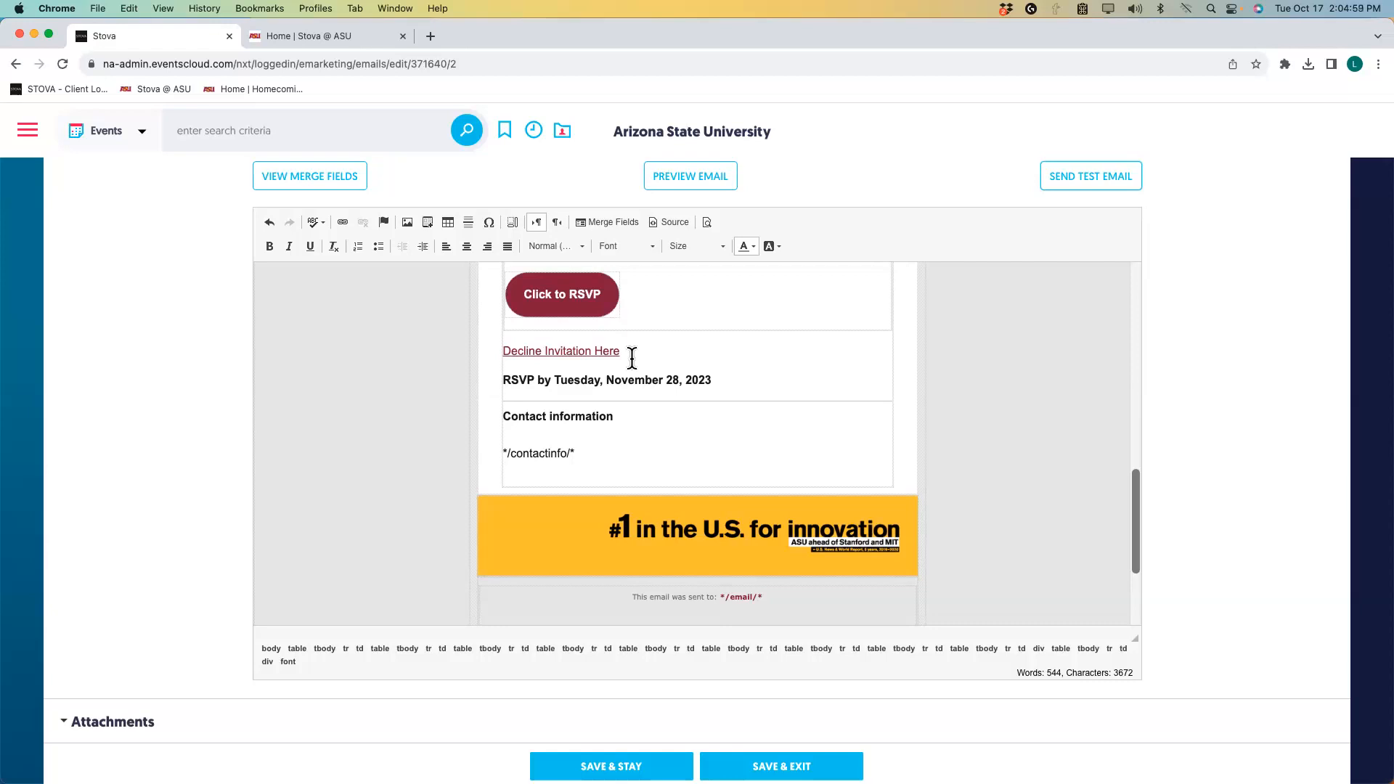
{"action": "scroll", "coordinate": [631, 358], "scroll_direction": "up", "scroll_amount": 1}
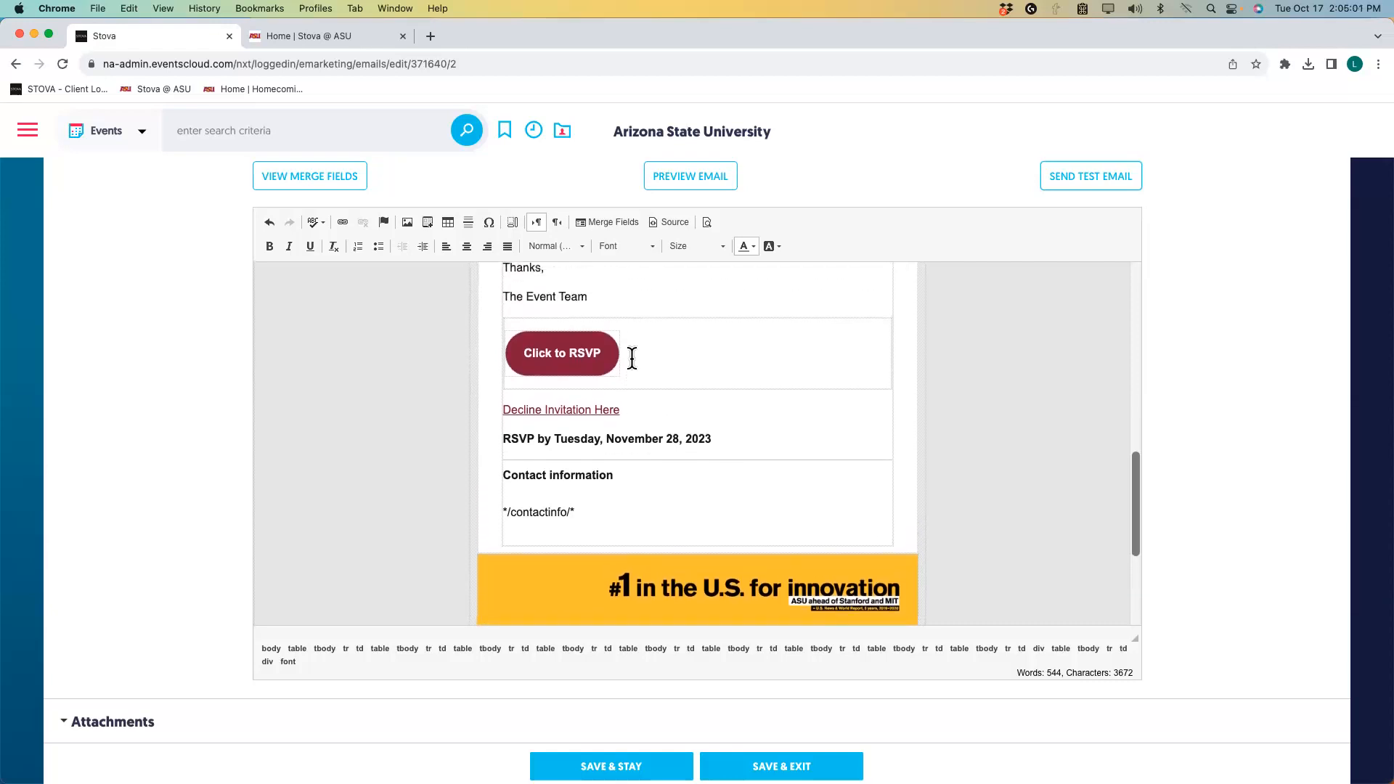
{"action": "scroll", "coordinate": [632, 358], "scroll_direction": "up", "scroll_amount": 1}
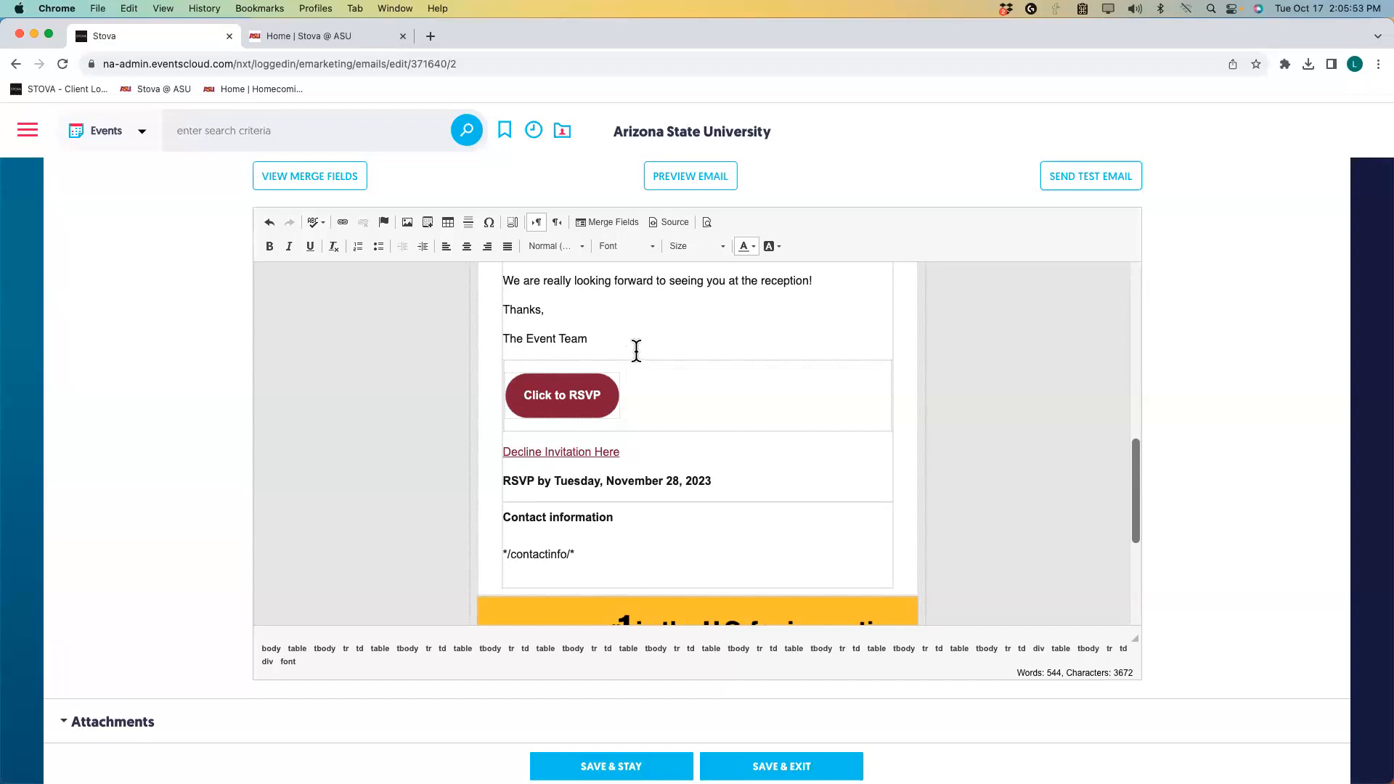
{"action": "scroll", "coordinate": [637, 351], "scroll_direction": "up", "scroll_amount": 3}
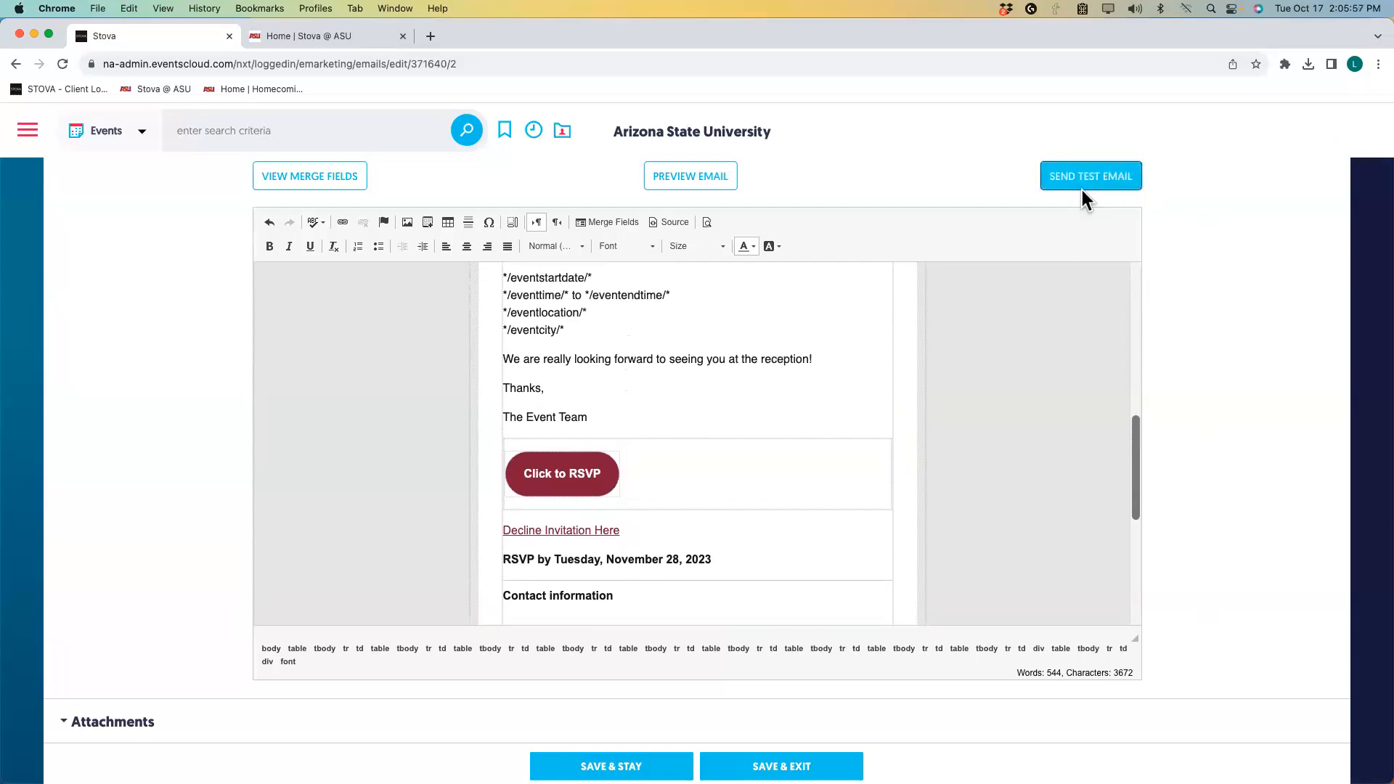
{"action": "scroll", "coordinate": [864, 334], "scroll_direction": "down", "scroll_amount": 5}
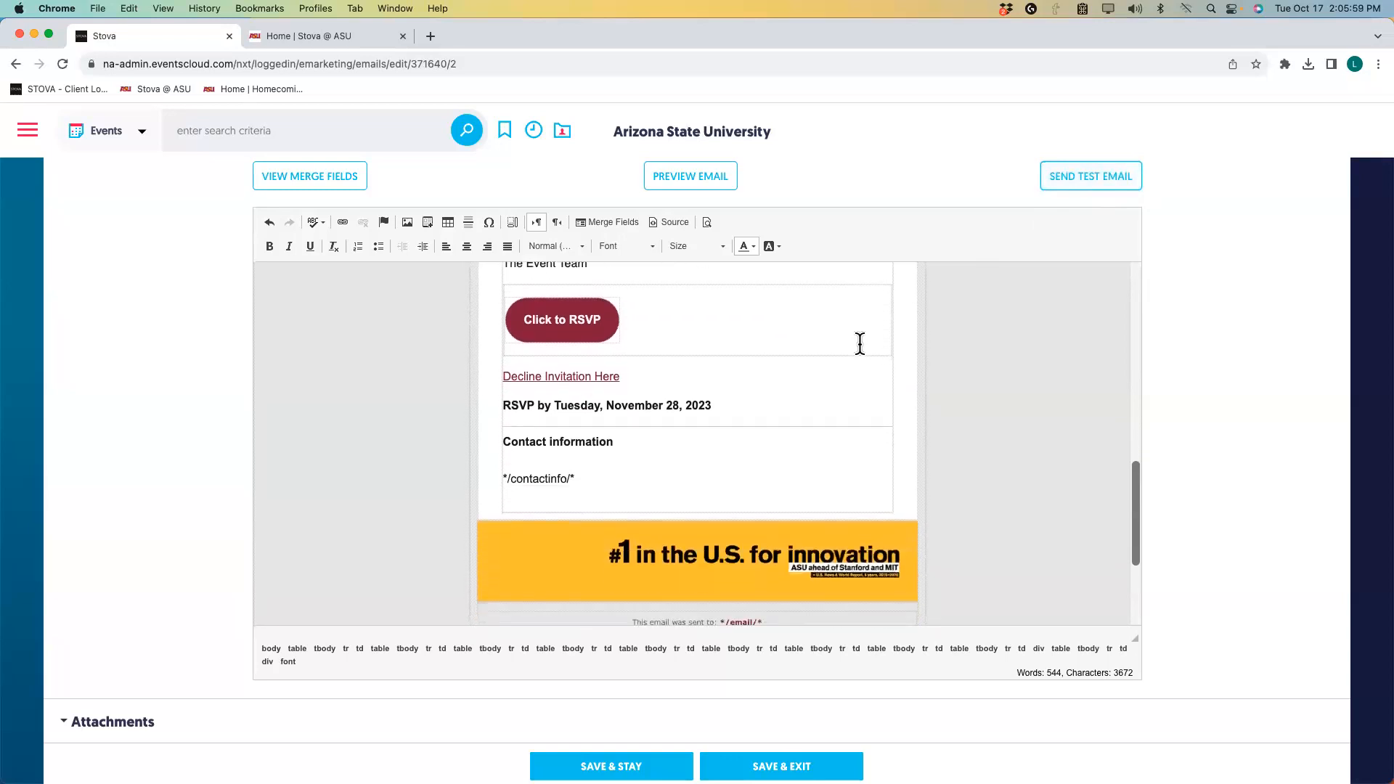
{"action": "scroll", "coordinate": [860, 344], "scroll_direction": "down", "scroll_amount": 1}
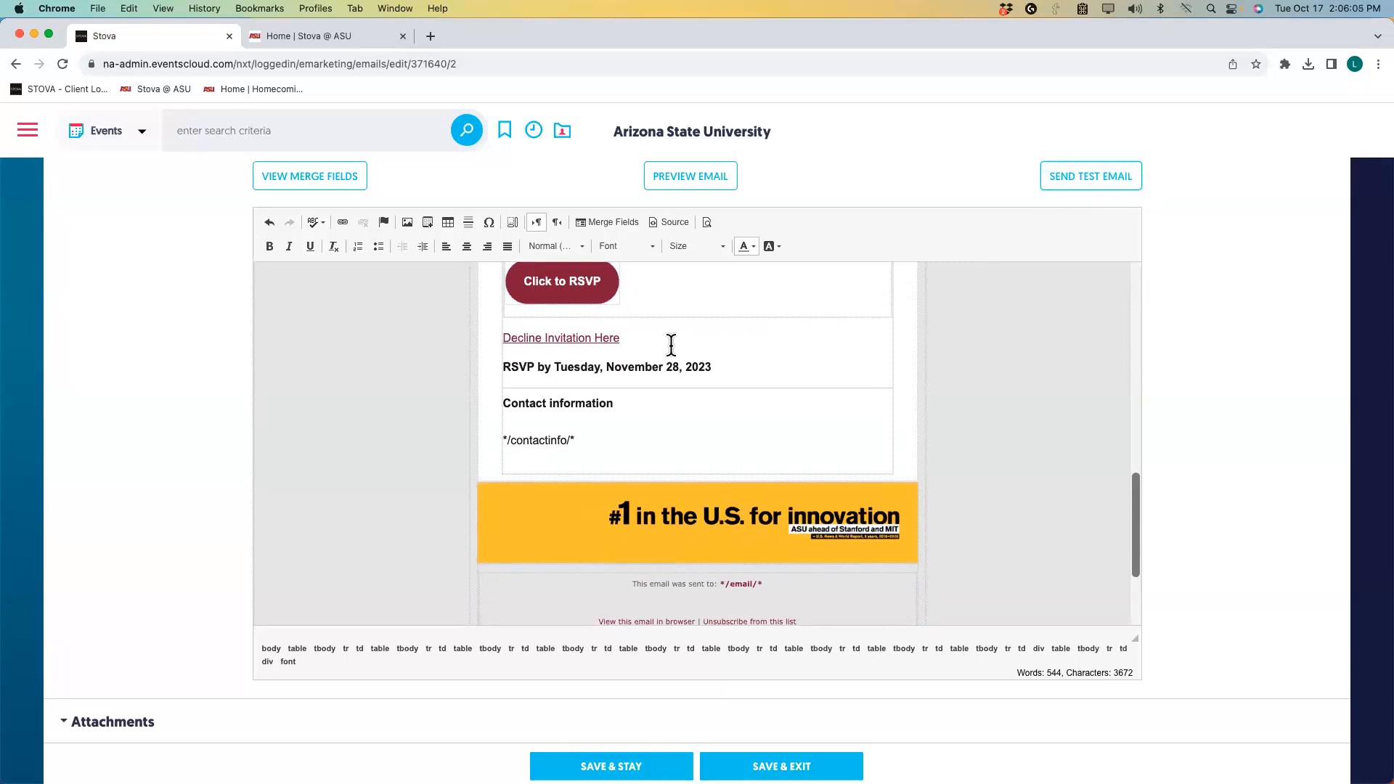
{"action": "scroll", "coordinate": [671, 345], "scroll_direction": "up", "scroll_amount": 7}
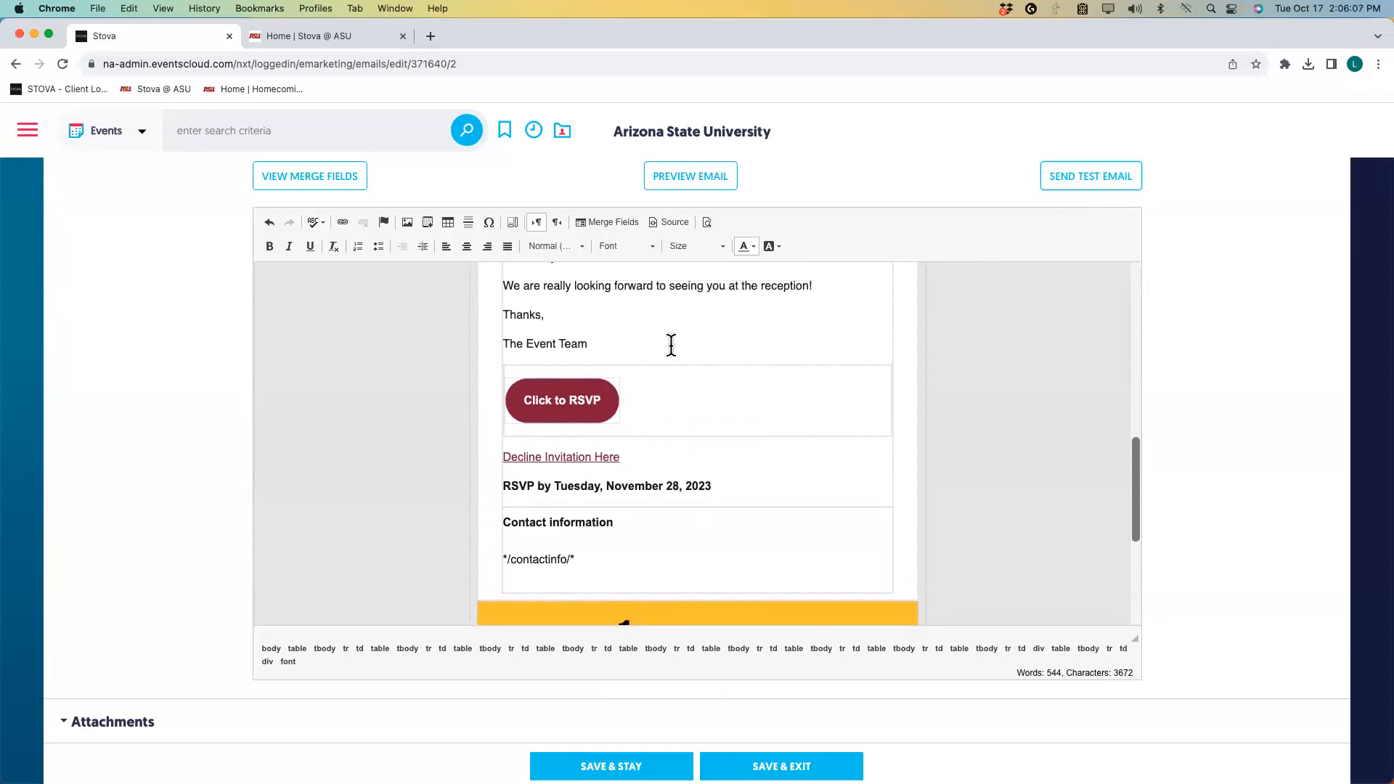
{"action": "scroll", "coordinate": [671, 344], "scroll_direction": "up", "scroll_amount": 6}
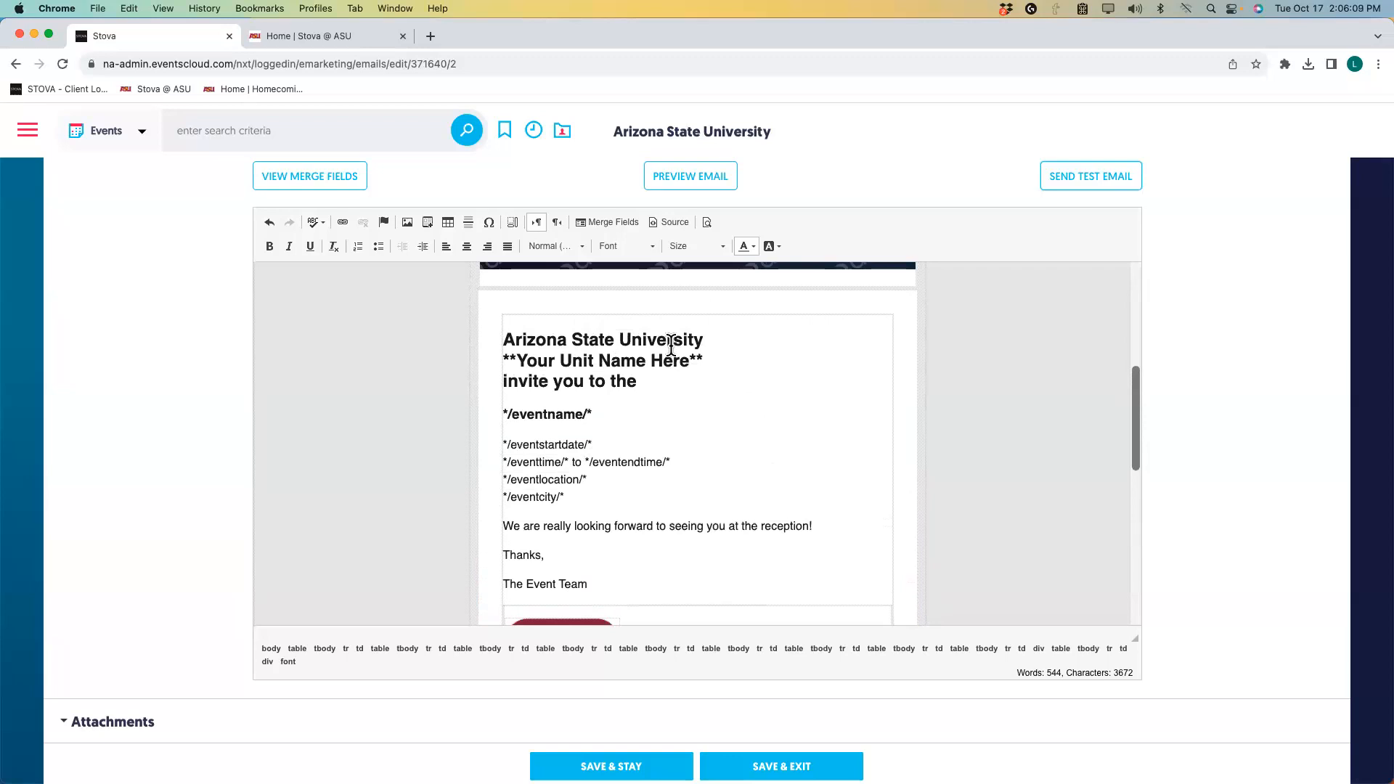
{"action": "scroll", "coordinate": [671, 345], "scroll_direction": "up", "scroll_amount": 5}
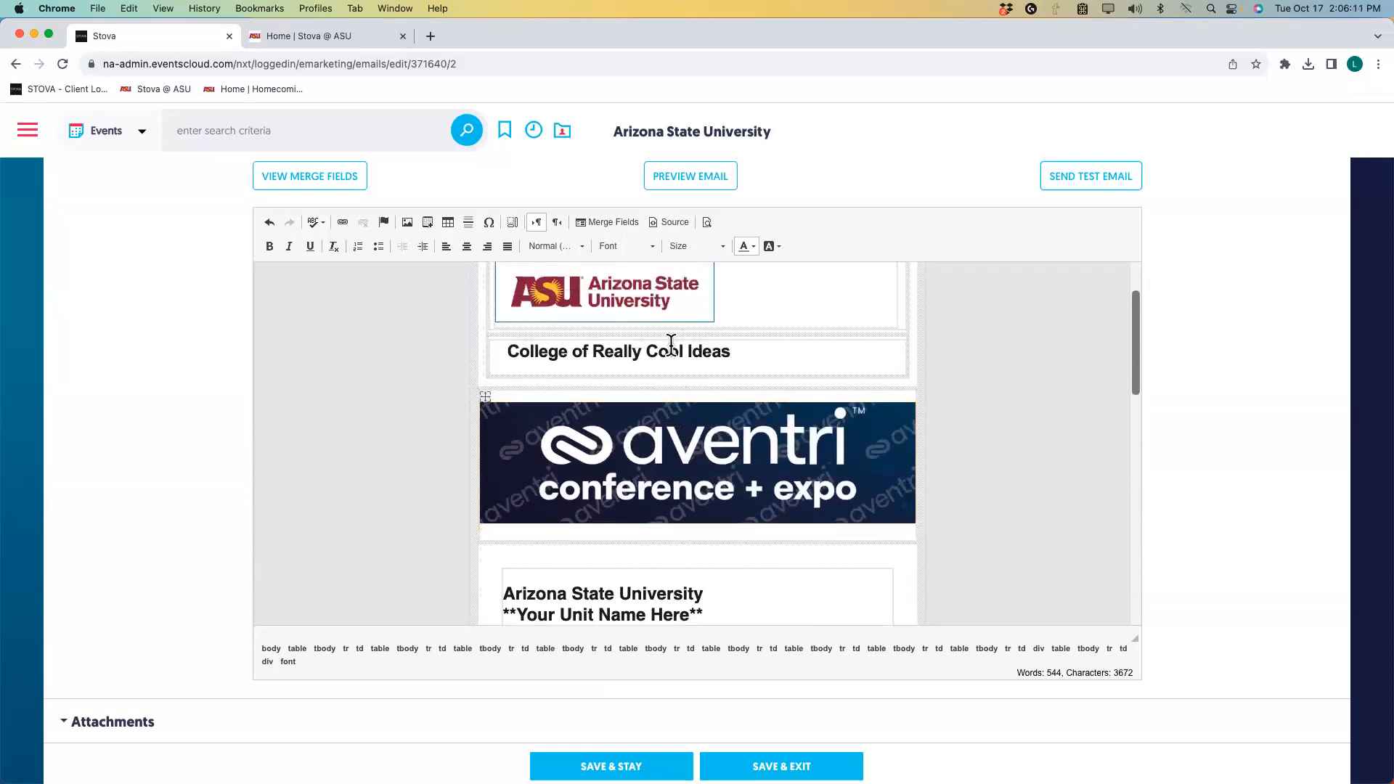
{"action": "scroll", "coordinate": [671, 346], "scroll_direction": "down", "scroll_amount": 3}
{"action": "scroll", "coordinate": [671, 346], "scroll_direction": "down", "scroll_amount": 9}
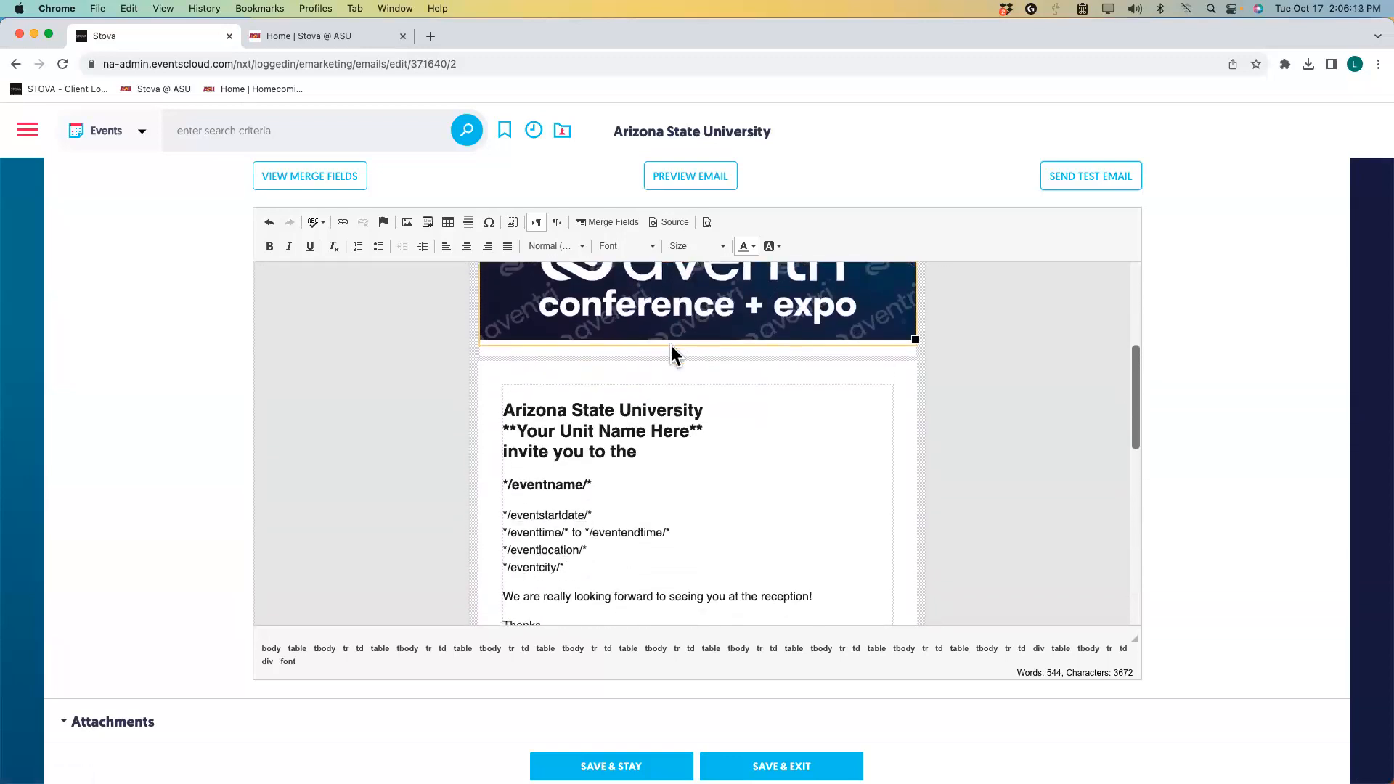
{"action": "scroll", "coordinate": [671, 345], "scroll_direction": "down", "scroll_amount": 1}
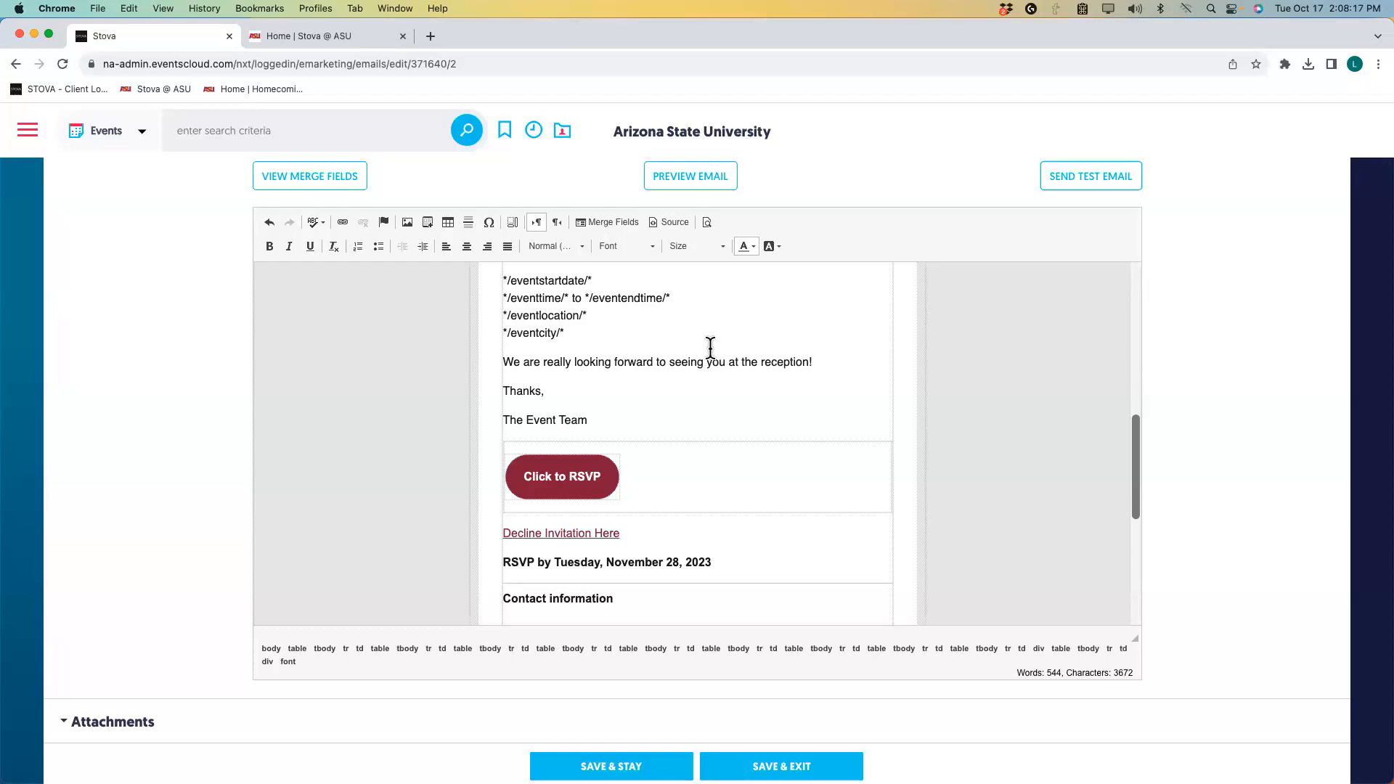
{"action": "scroll", "coordinate": [683, 363], "scroll_direction": "up", "scroll_amount": 5}
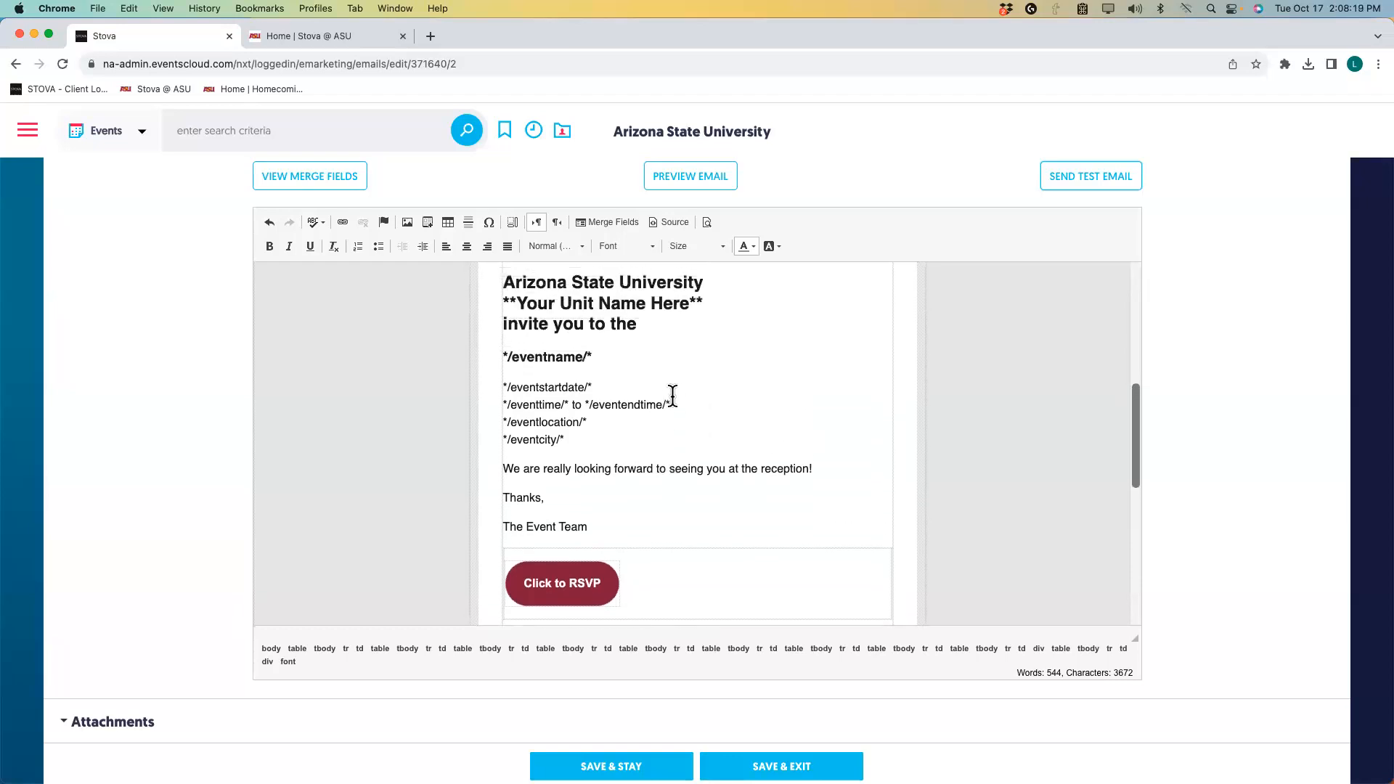
{"action": "scroll", "coordinate": [673, 393], "scroll_direction": "up", "scroll_amount": 6}
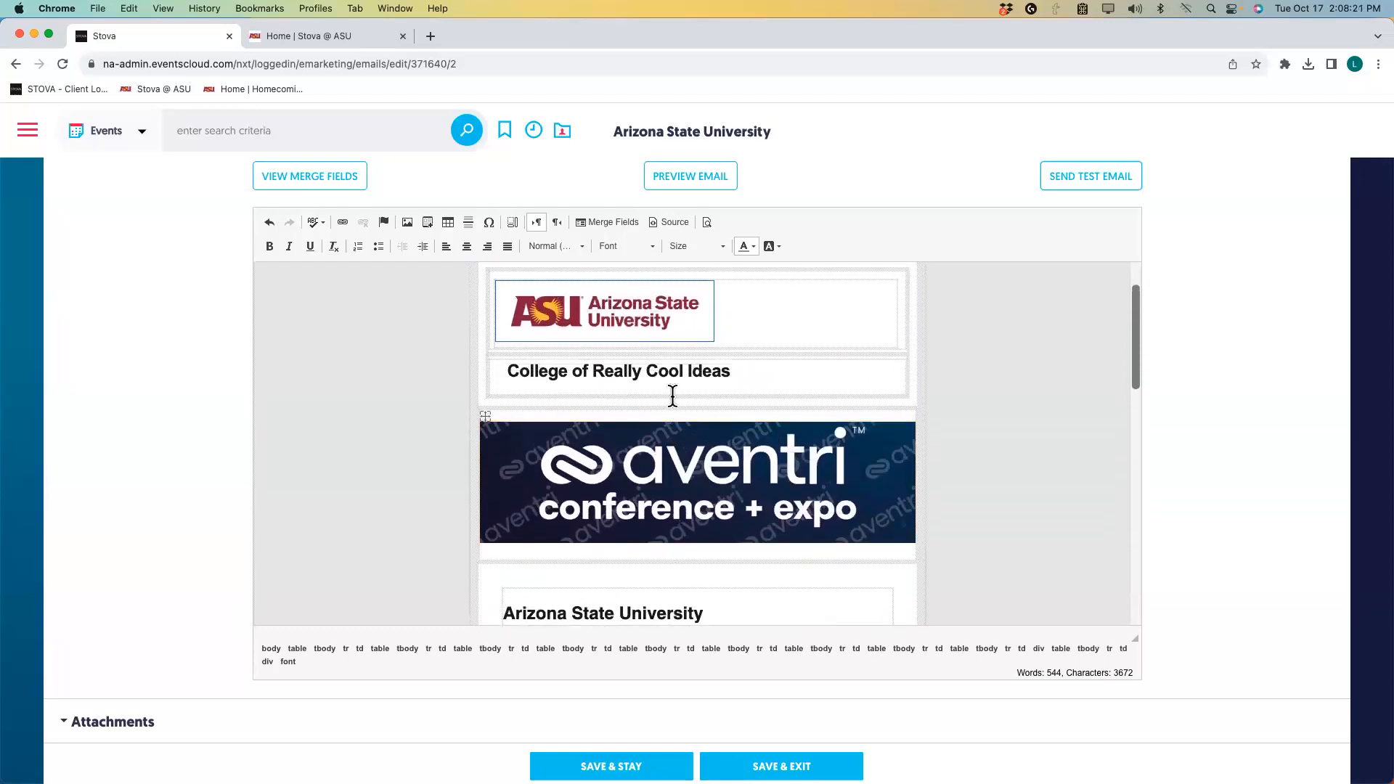
{"action": "scroll", "coordinate": [672, 395], "scroll_direction": "up", "scroll_amount": 1}
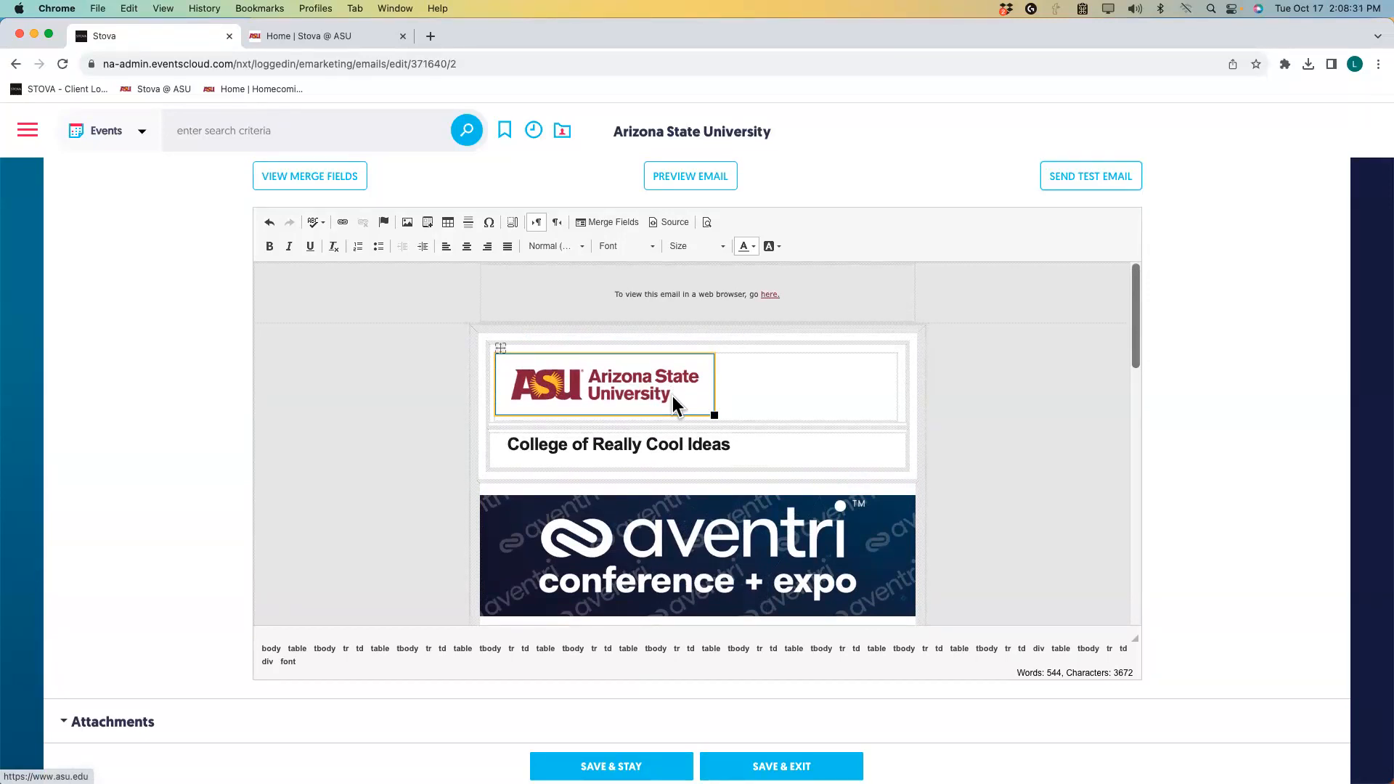
{"action": "scroll", "coordinate": [164, 364], "scroll_direction": "up", "scroll_amount": 3}
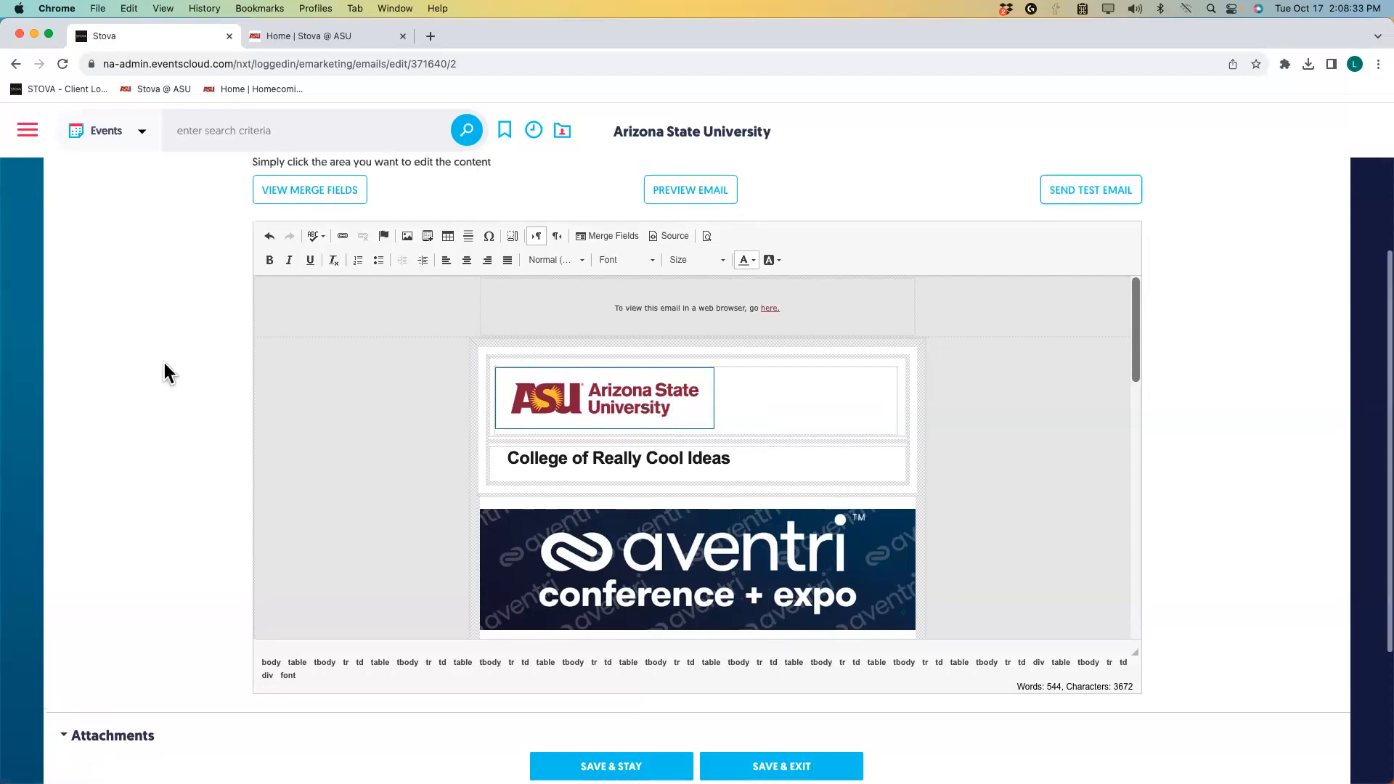
{"action": "scroll", "coordinate": [171, 363], "scroll_direction": "up", "scroll_amount": 2}
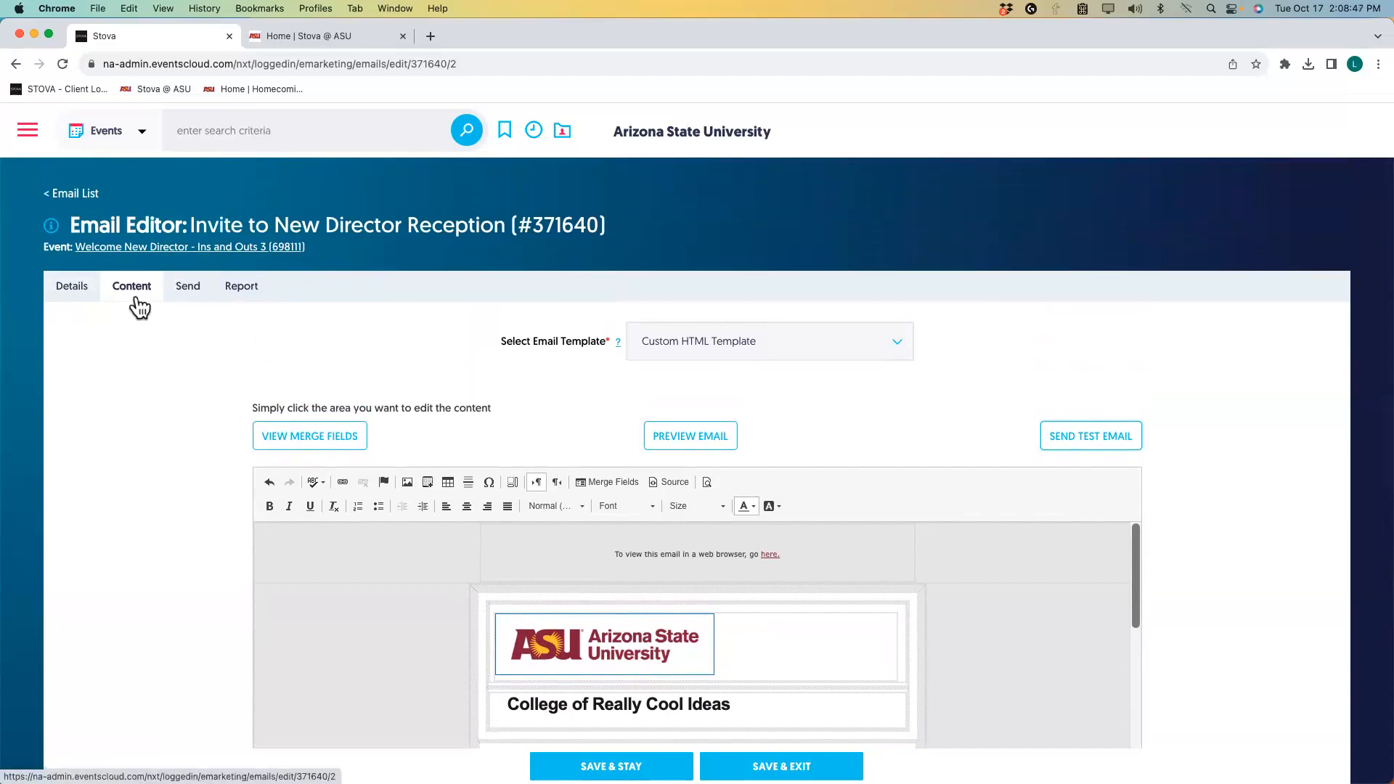
Stay on the page, save the invite content with SAVE & STAY, and open the Send options.
{"action": "left_click", "coordinate": [187, 295]}
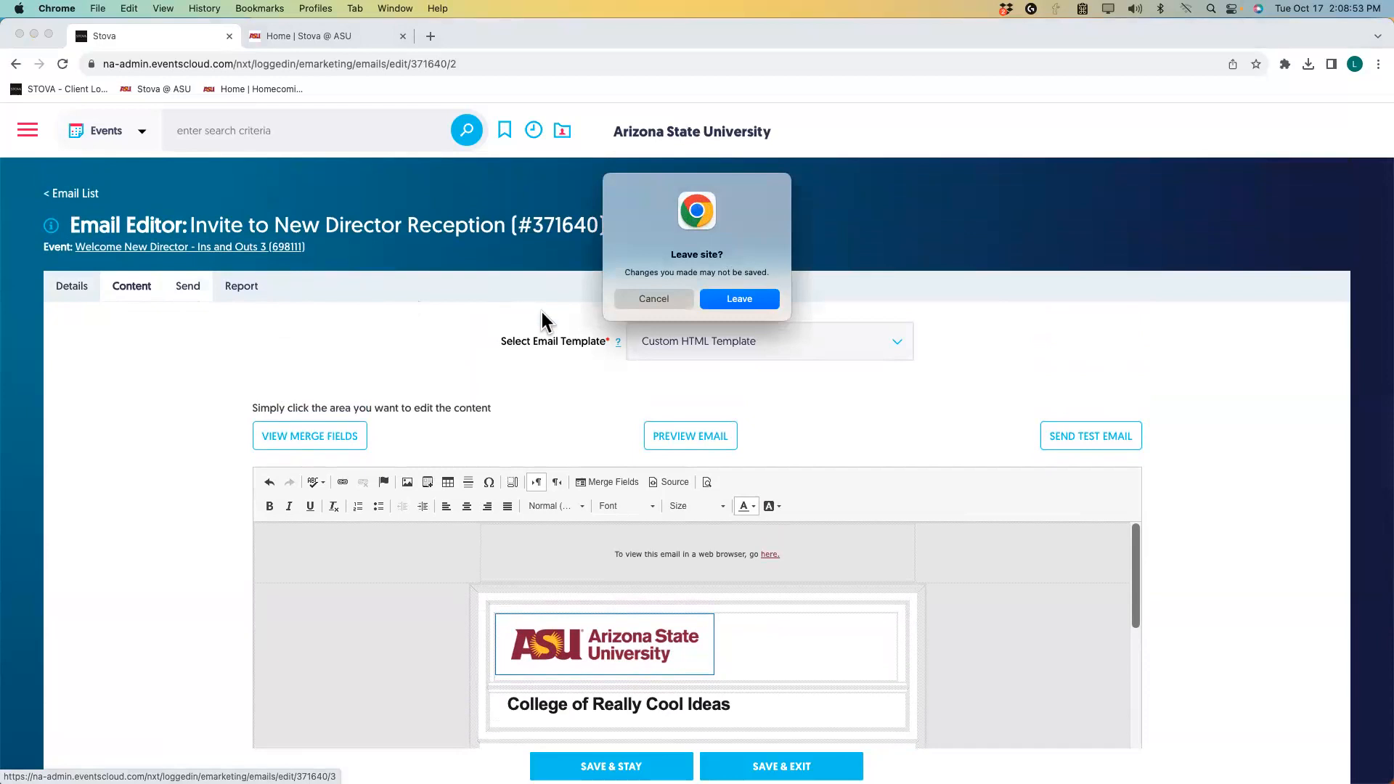
{"action": "left_click", "coordinate": [637, 299]}
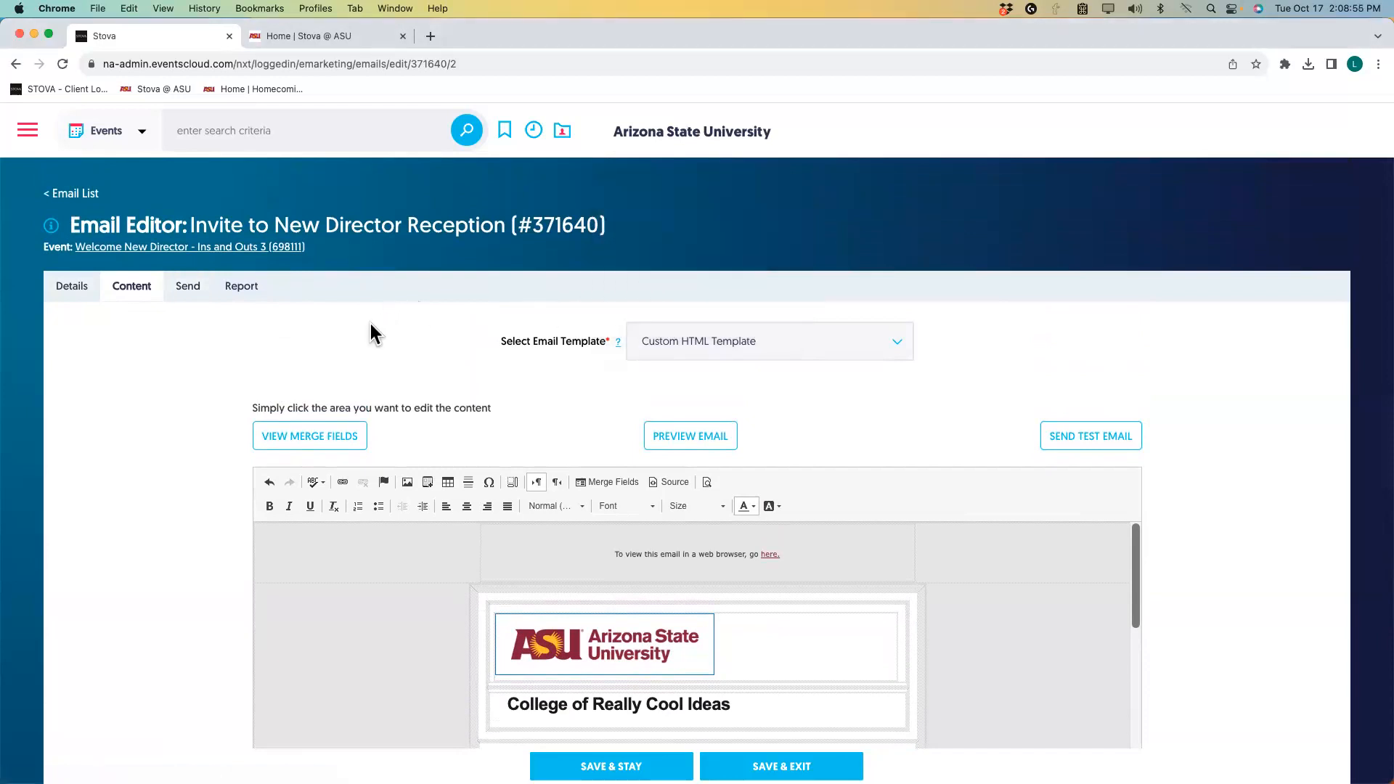
{"action": "scroll", "coordinate": [174, 455], "scroll_direction": "down", "scroll_amount": 6}
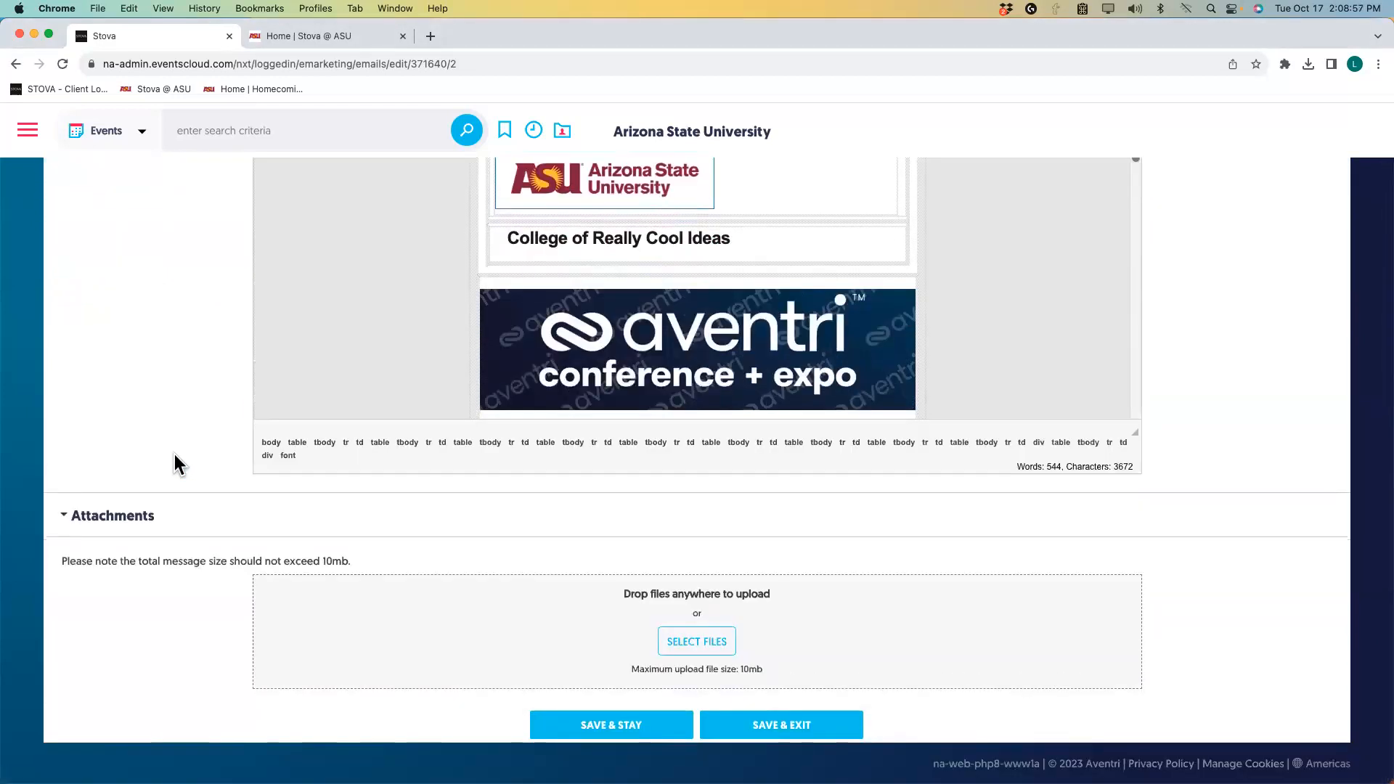
{"action": "left_click", "coordinate": [577, 725]}
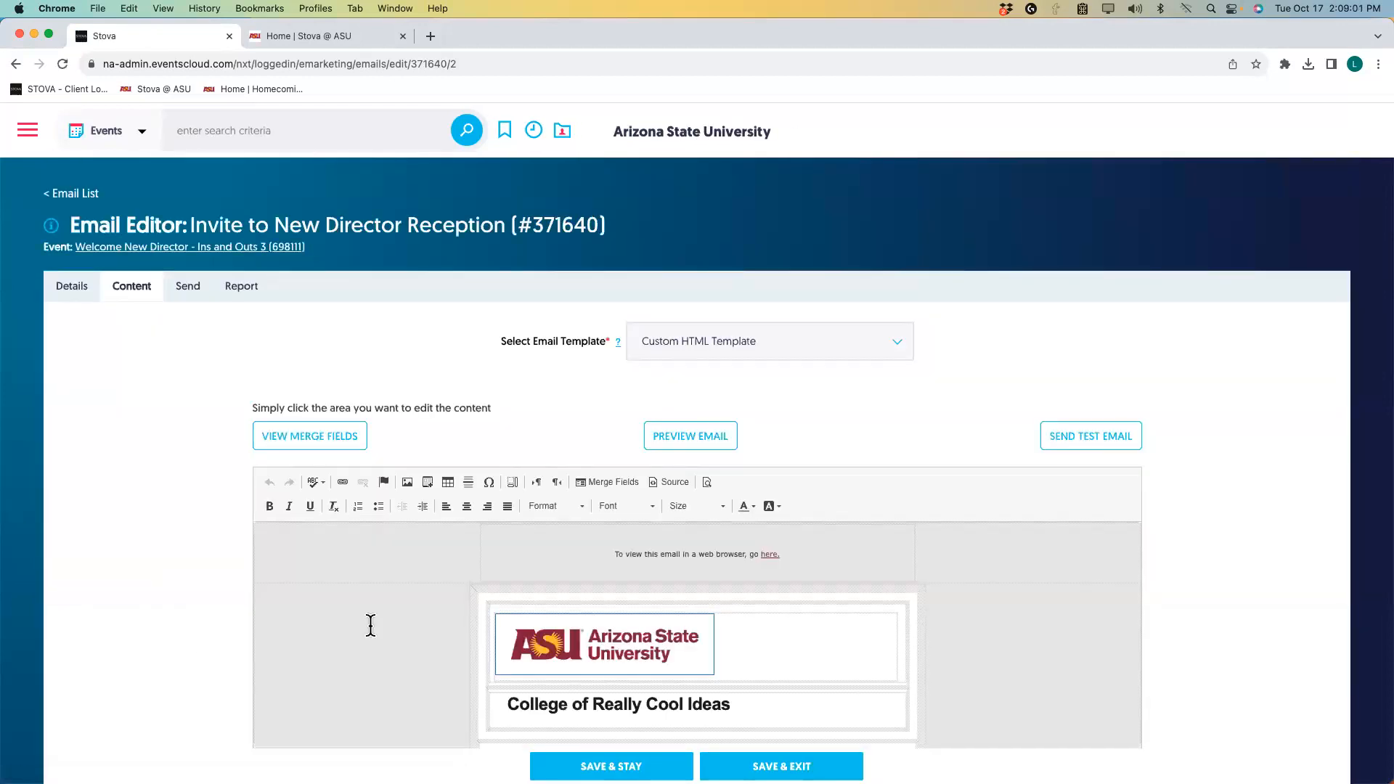
{"action": "scroll", "coordinate": [573, 624], "scroll_direction": "down", "scroll_amount": 8}
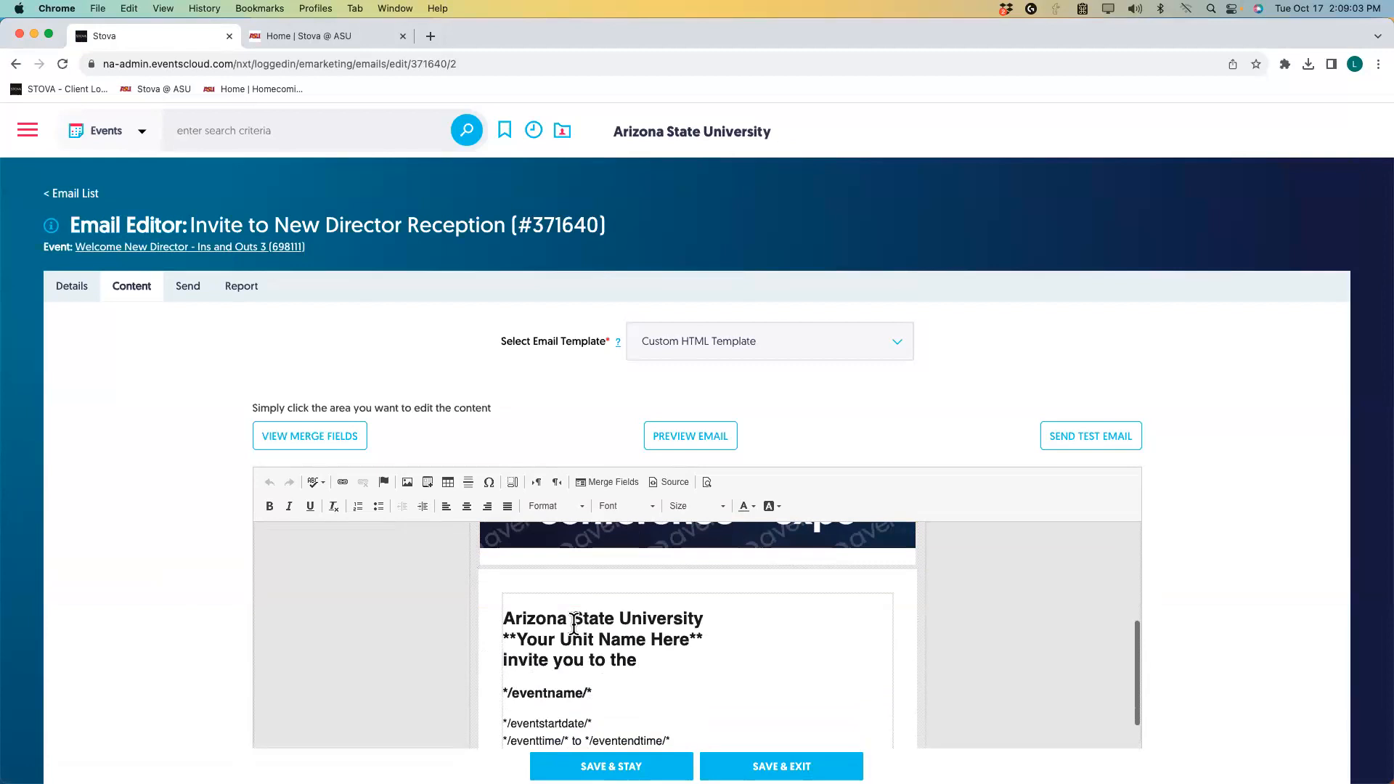
{"action": "scroll", "coordinate": [574, 625], "scroll_direction": "up", "scroll_amount": 5}
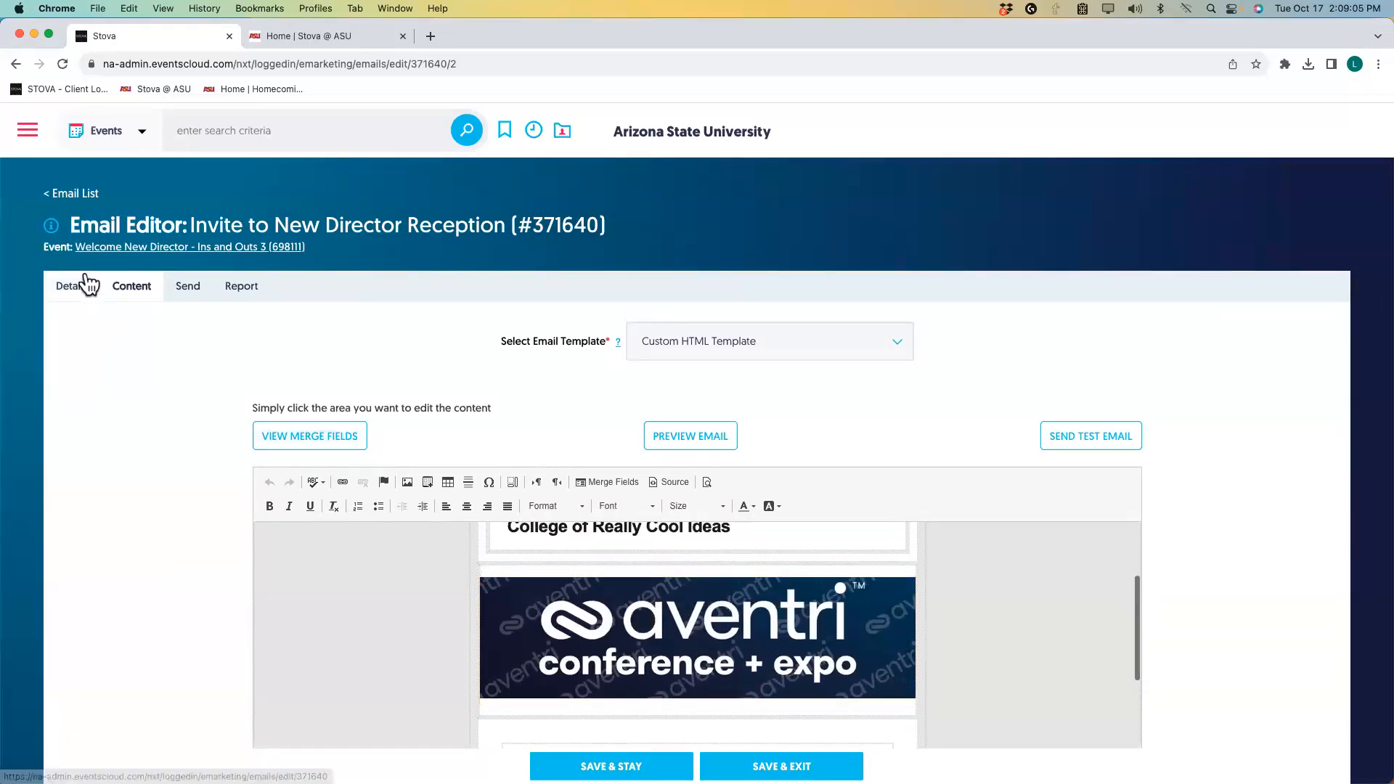
{"action": "left_click", "coordinate": [195, 295]}
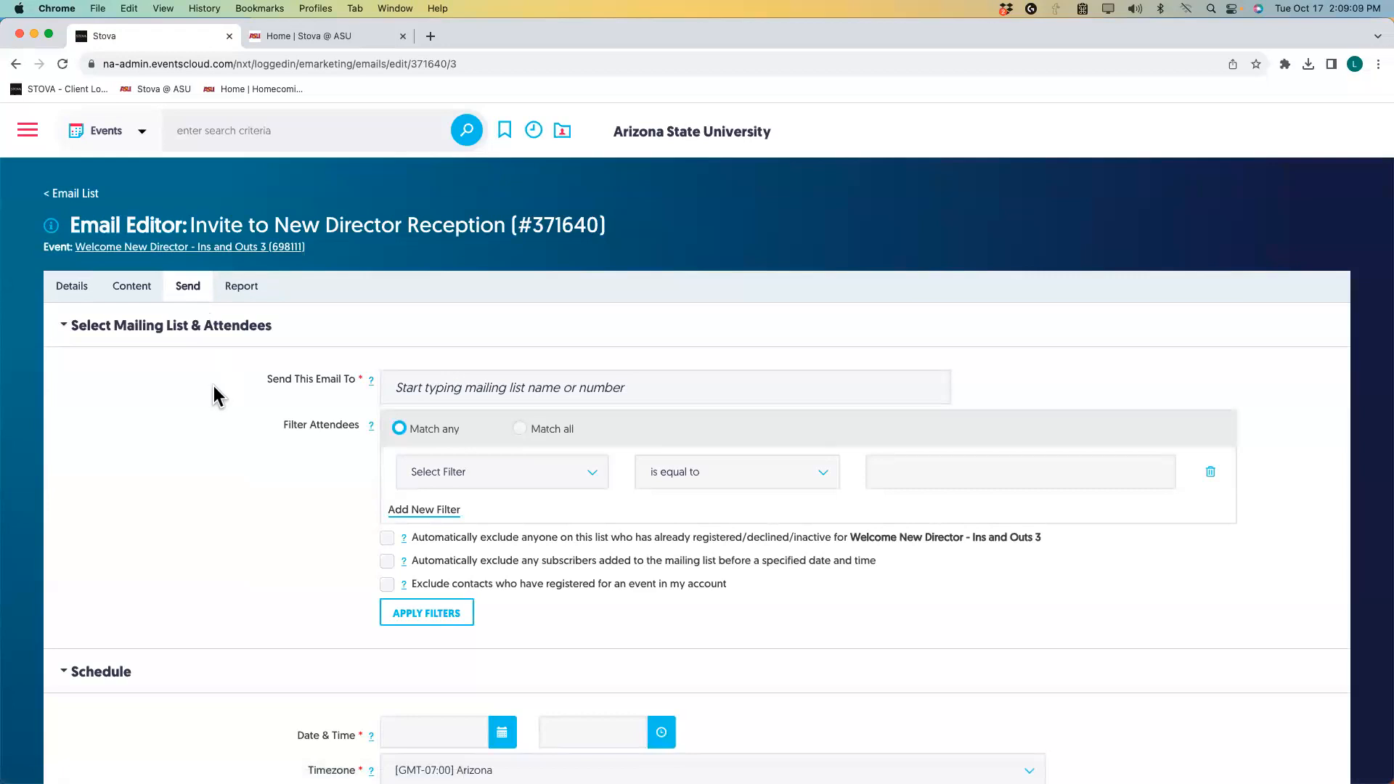
Address the invite to the Marketing Module Test List (257050) with 22 subscribers.
{"action": "left_click", "coordinate": [406, 383]}
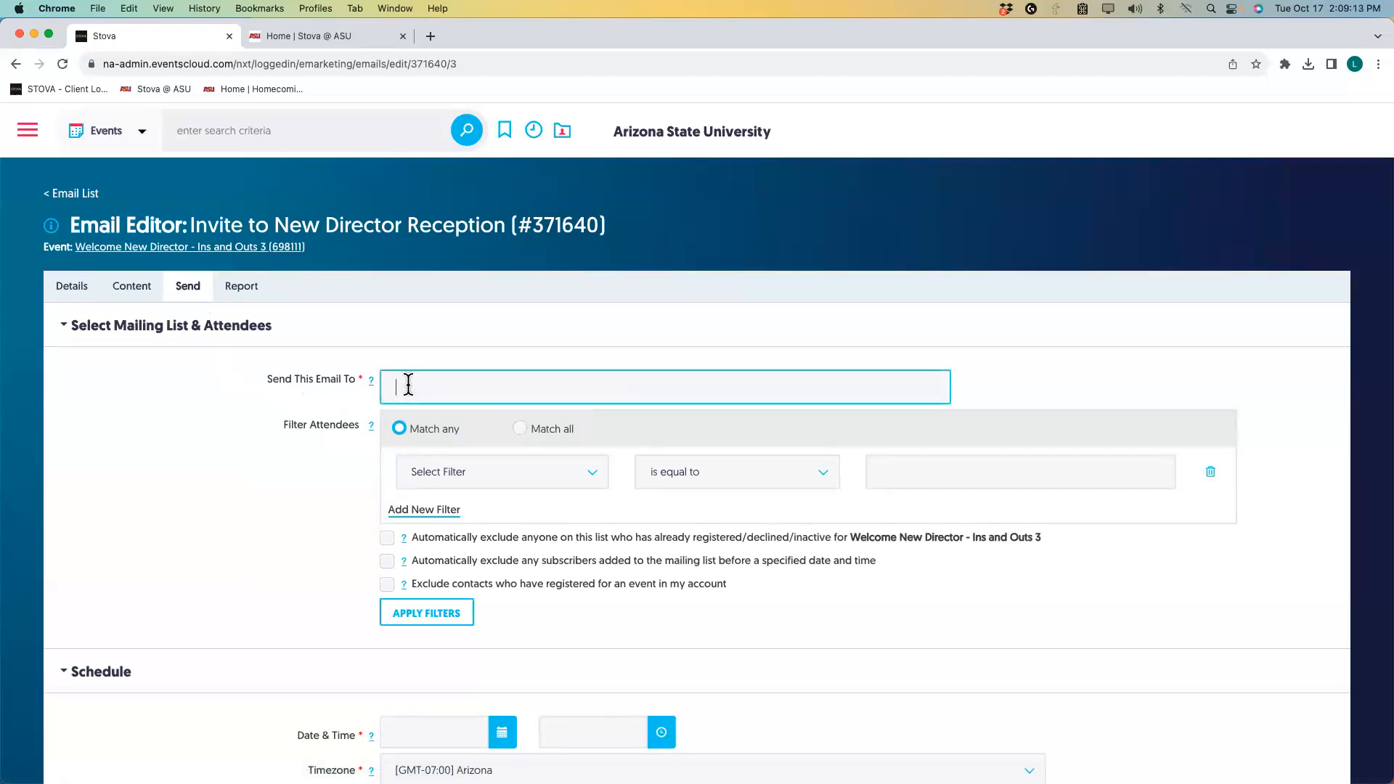
{"action": "type", "text": "Module"}
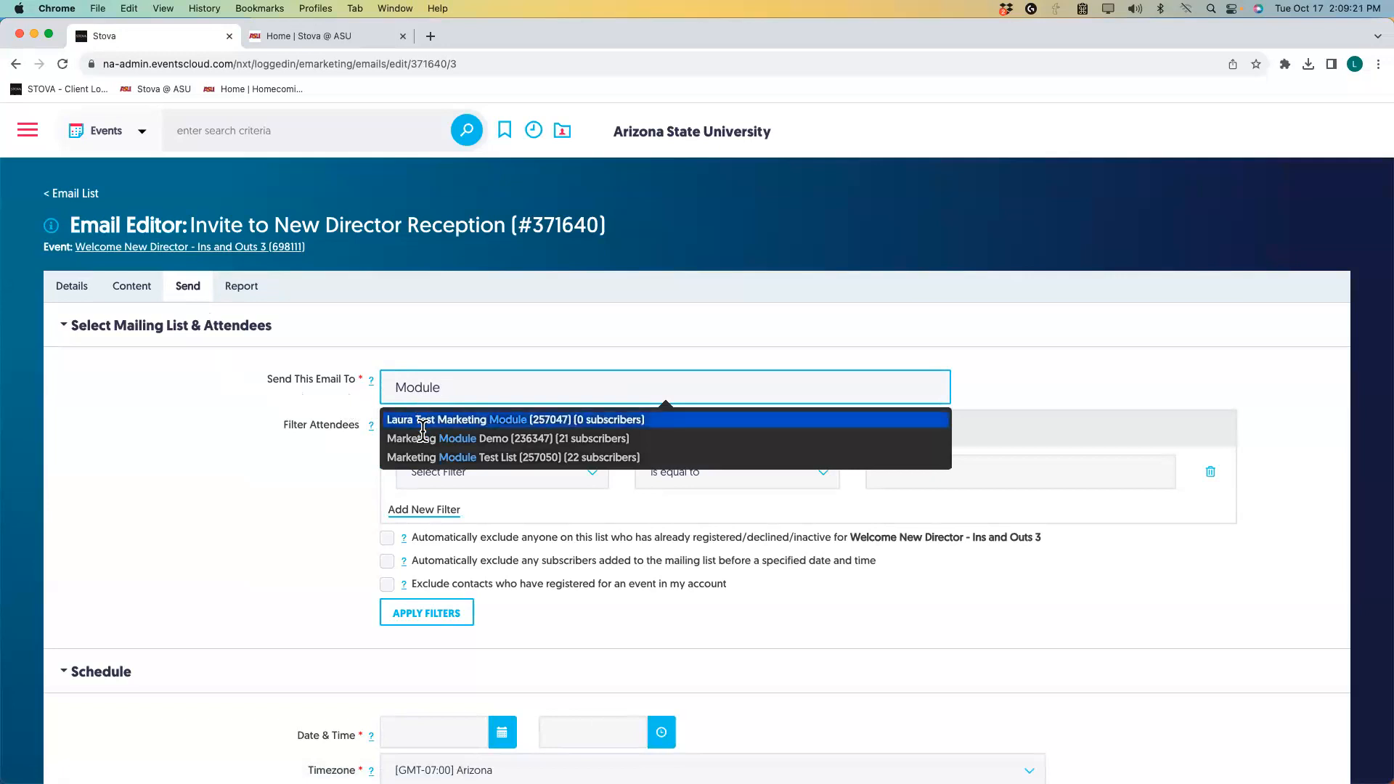
{"action": "left_click", "coordinate": [414, 457]}
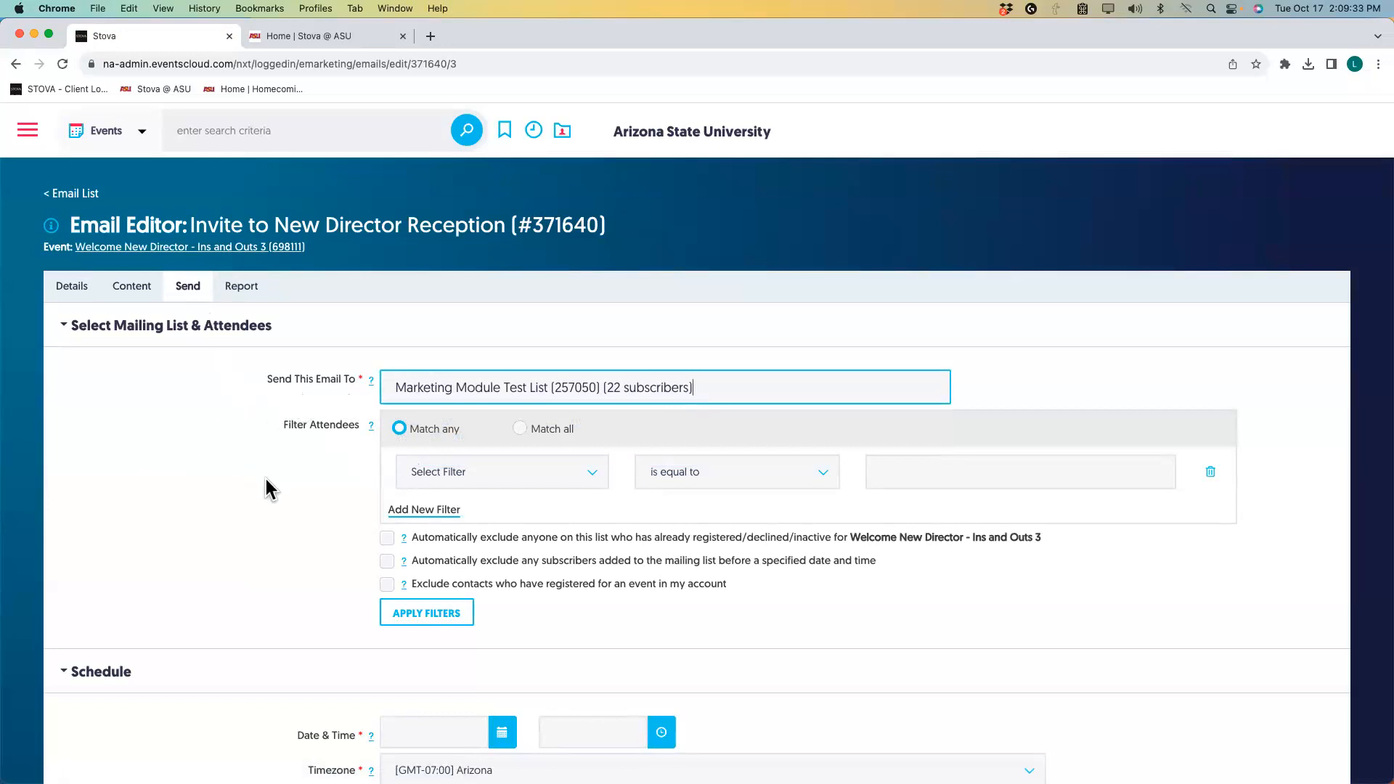
Apply filters to count 22 subscribers, then exclude only subscribers added before a specified date and time.
{"action": "scroll", "coordinate": [286, 482], "scroll_direction": "down", "scroll_amount": 1}
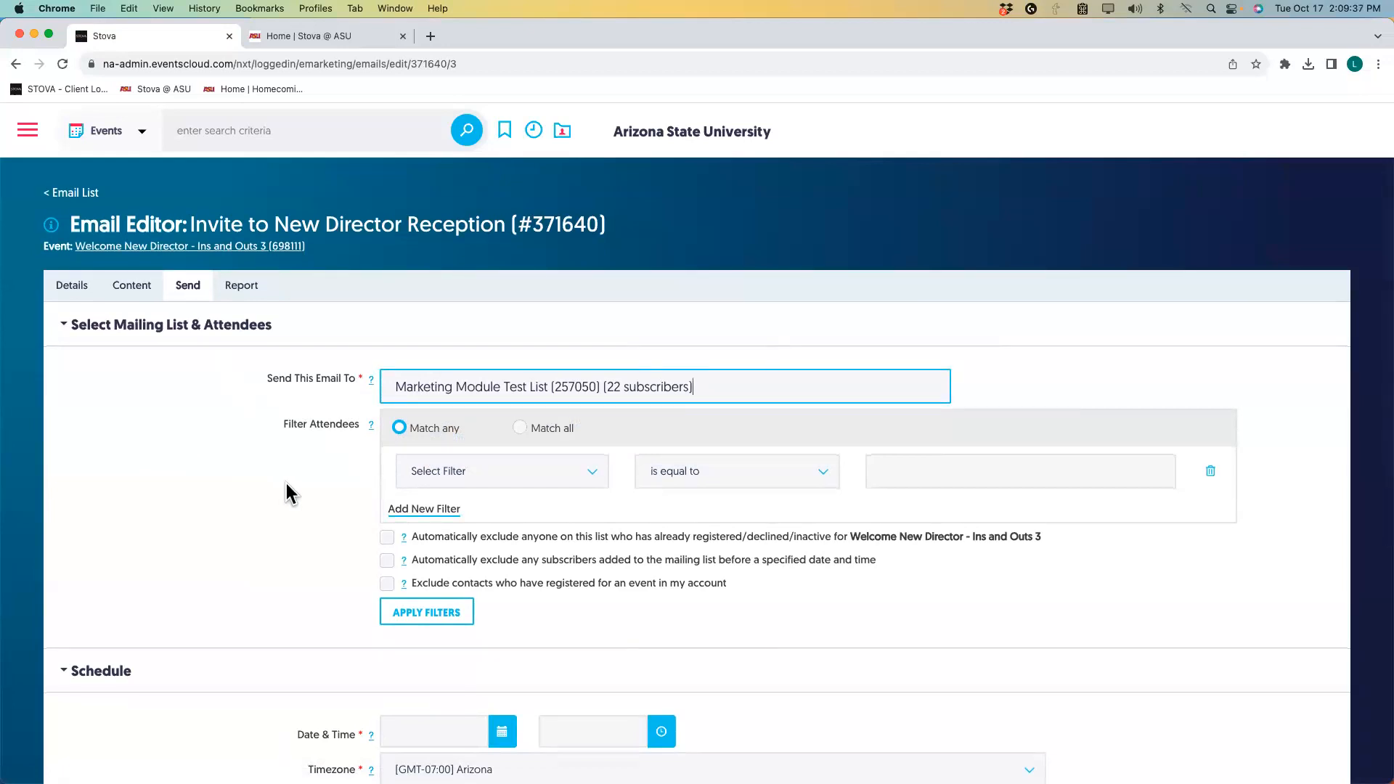
{"action": "left_click", "coordinate": [417, 623]}
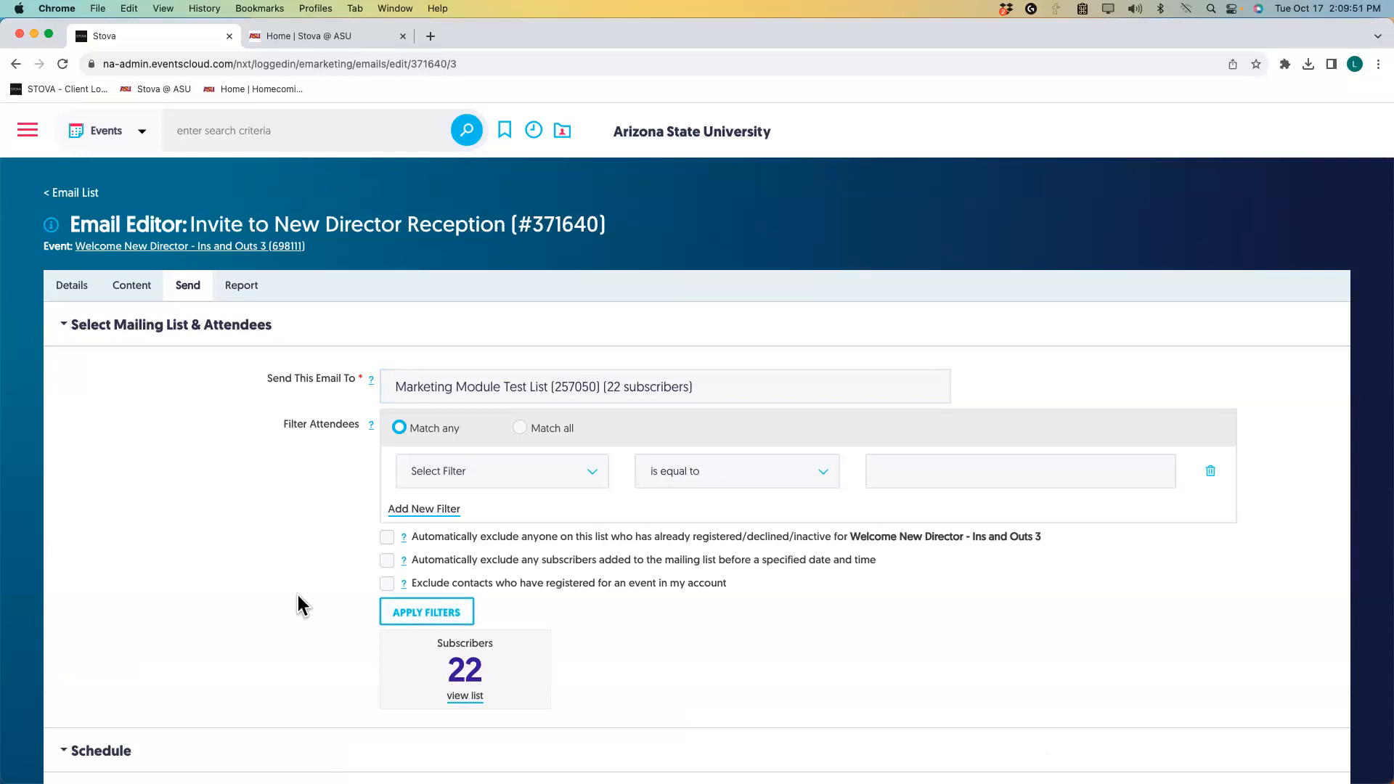
{"action": "left_click", "coordinate": [387, 537]}
{"action": "left_click", "coordinate": [401, 616]}
{"action": "left_click", "coordinate": [385, 538]}
{"action": "left_click", "coordinate": [387, 563]}
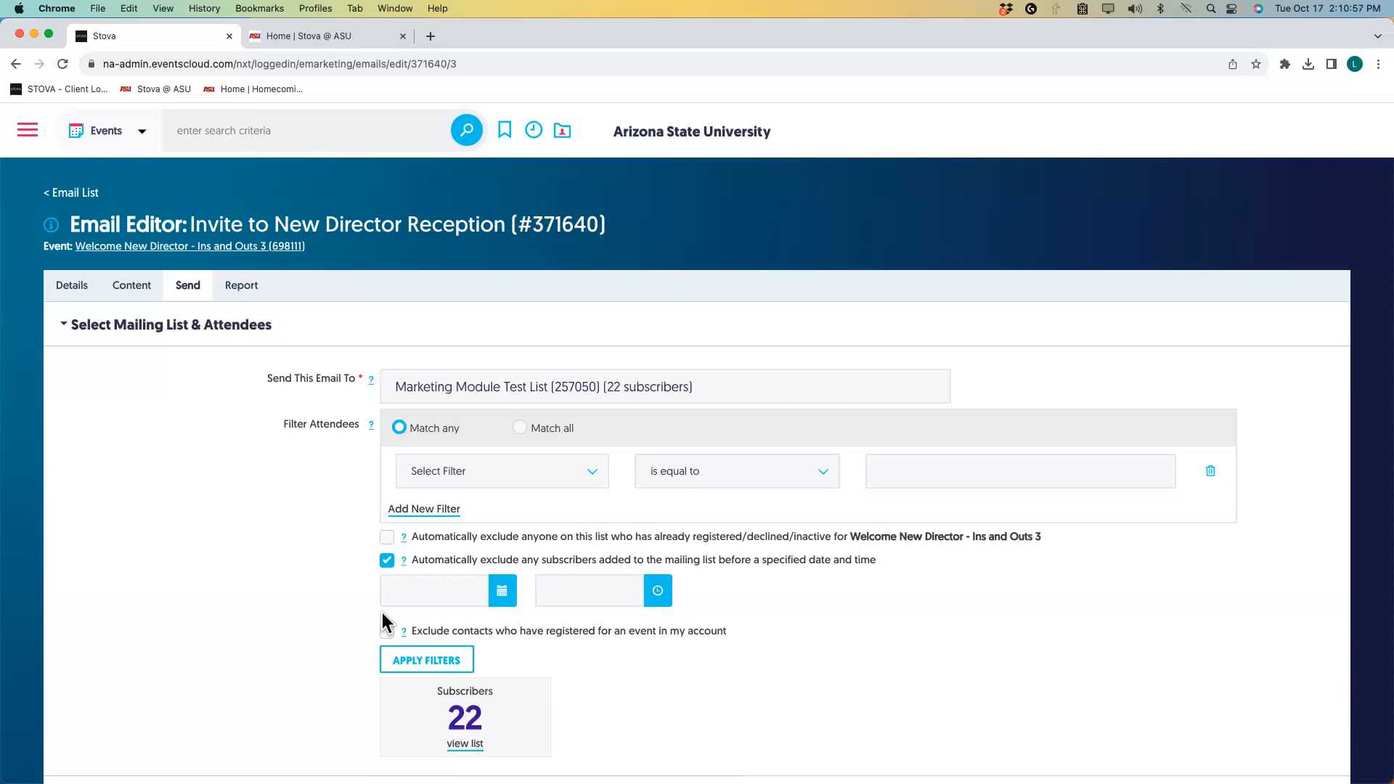
Set the exclusion cutoff to 10/17/2023 at 12:00 PM.
{"action": "left_click", "coordinate": [502, 592]}
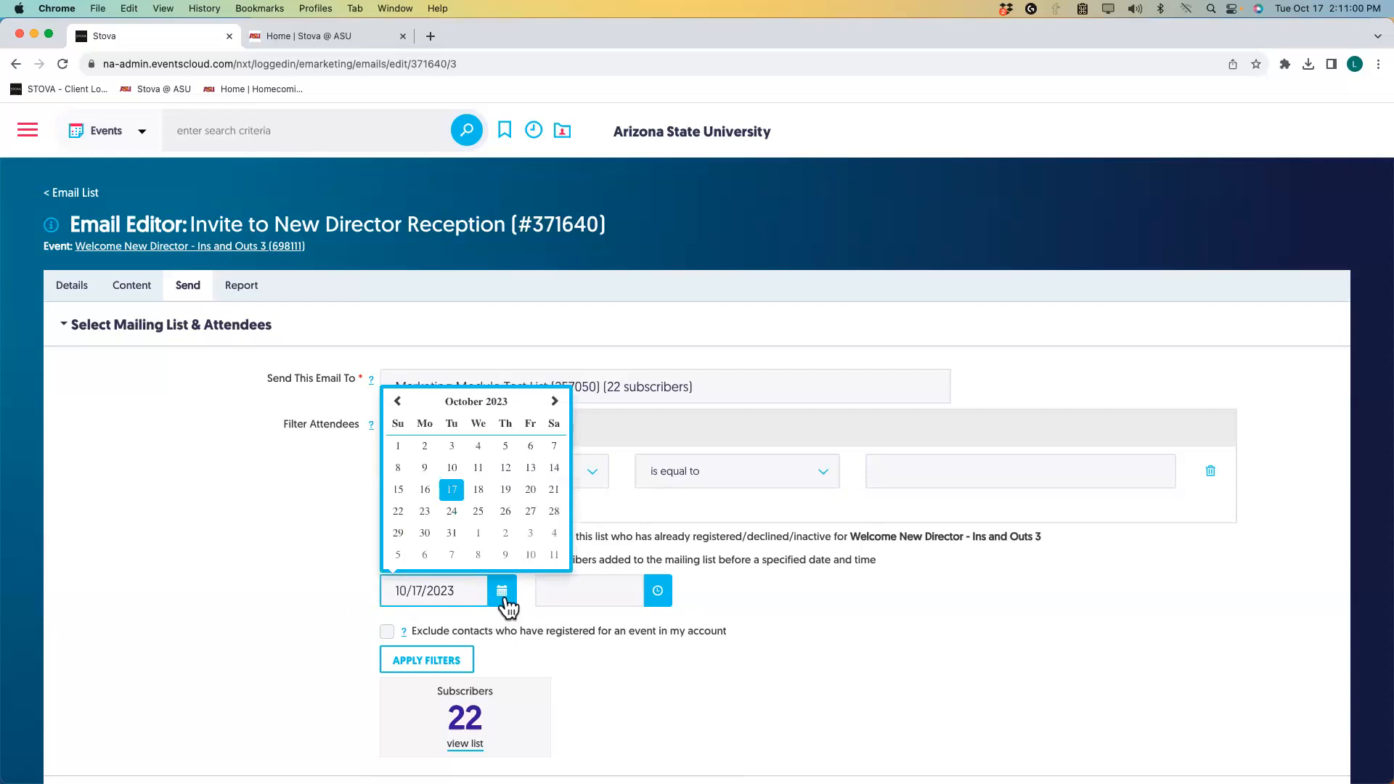
{"action": "left_click", "coordinate": [453, 492]}
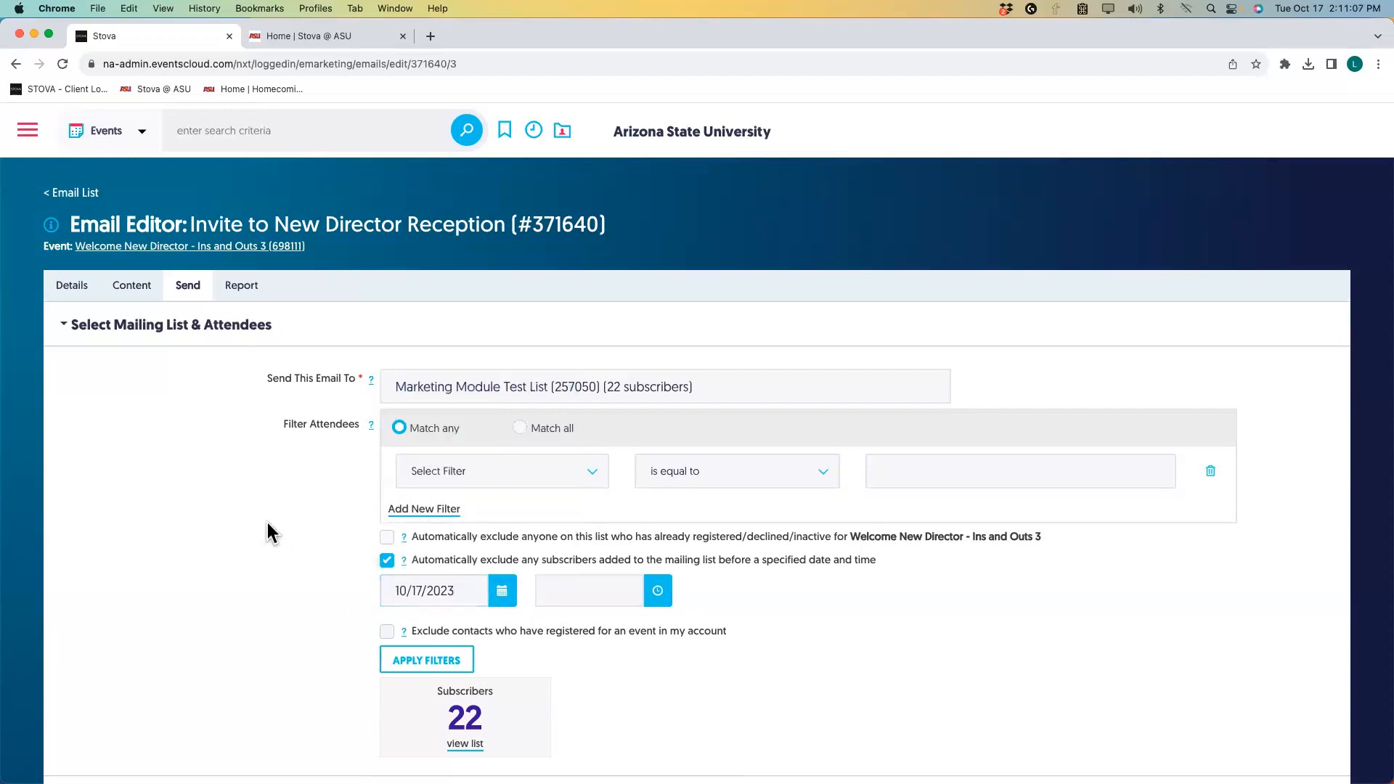
{"action": "left_click", "coordinate": [655, 591]}
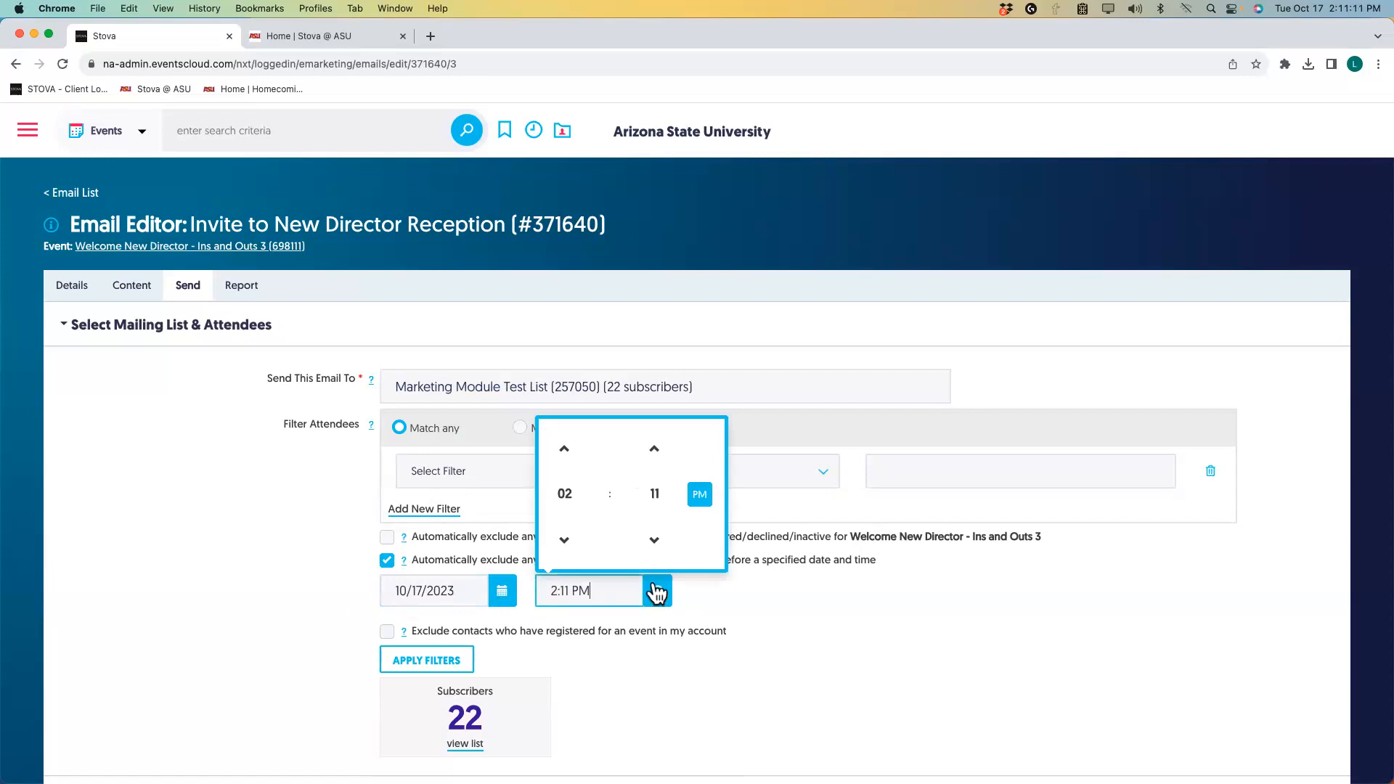
{"action": "left_click", "coordinate": [565, 500]}
{"action": "left_click", "coordinate": [566, 501]}
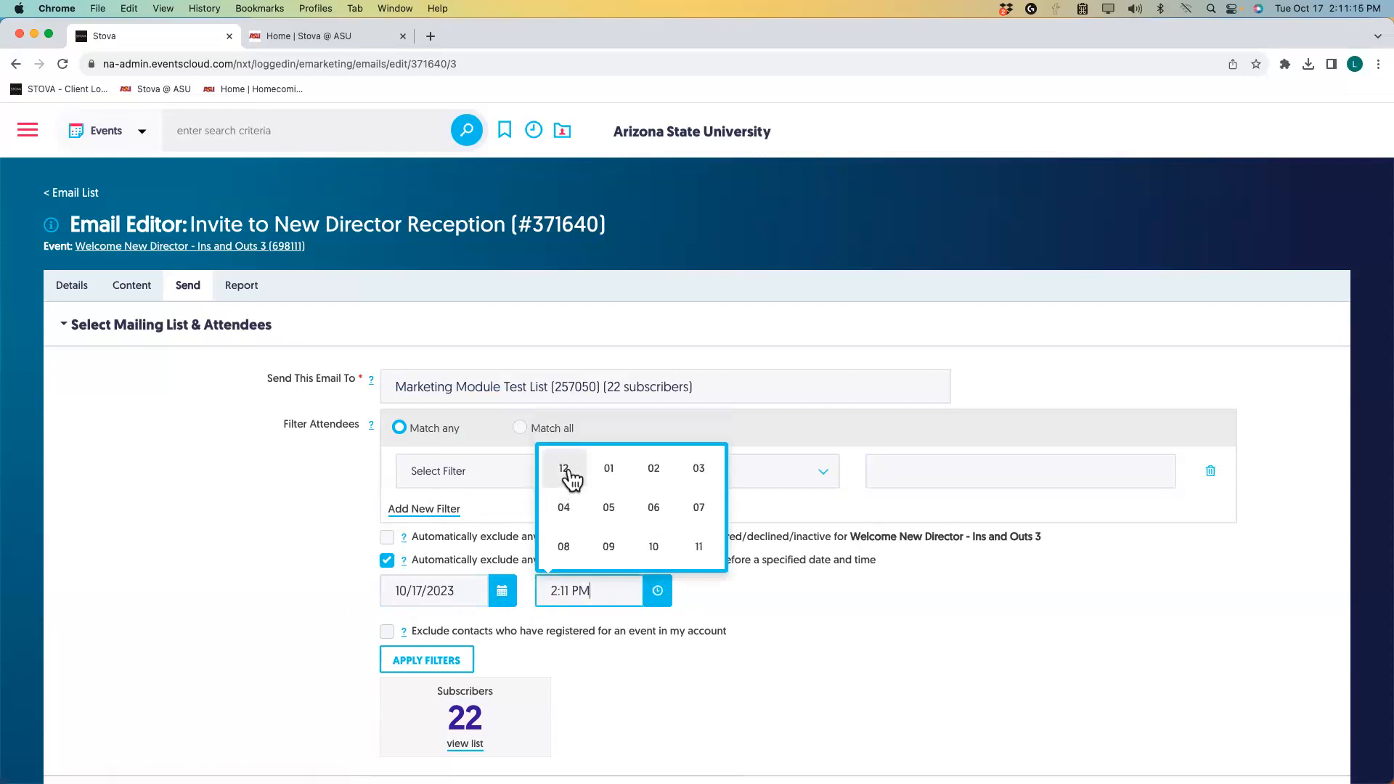
{"action": "left_click", "coordinate": [570, 478]}
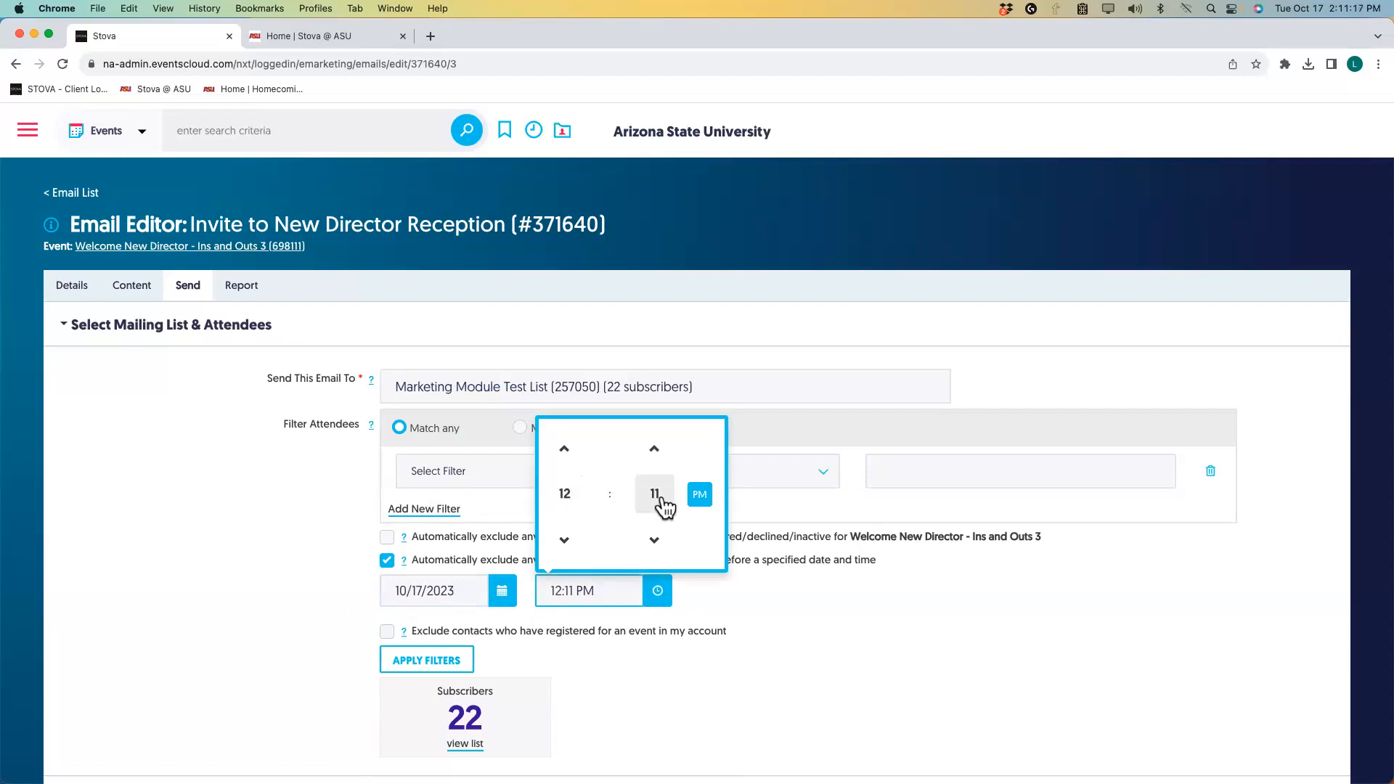
{"action": "left_click", "coordinate": [656, 496]}
{"action": "left_click", "coordinate": [563, 470]}
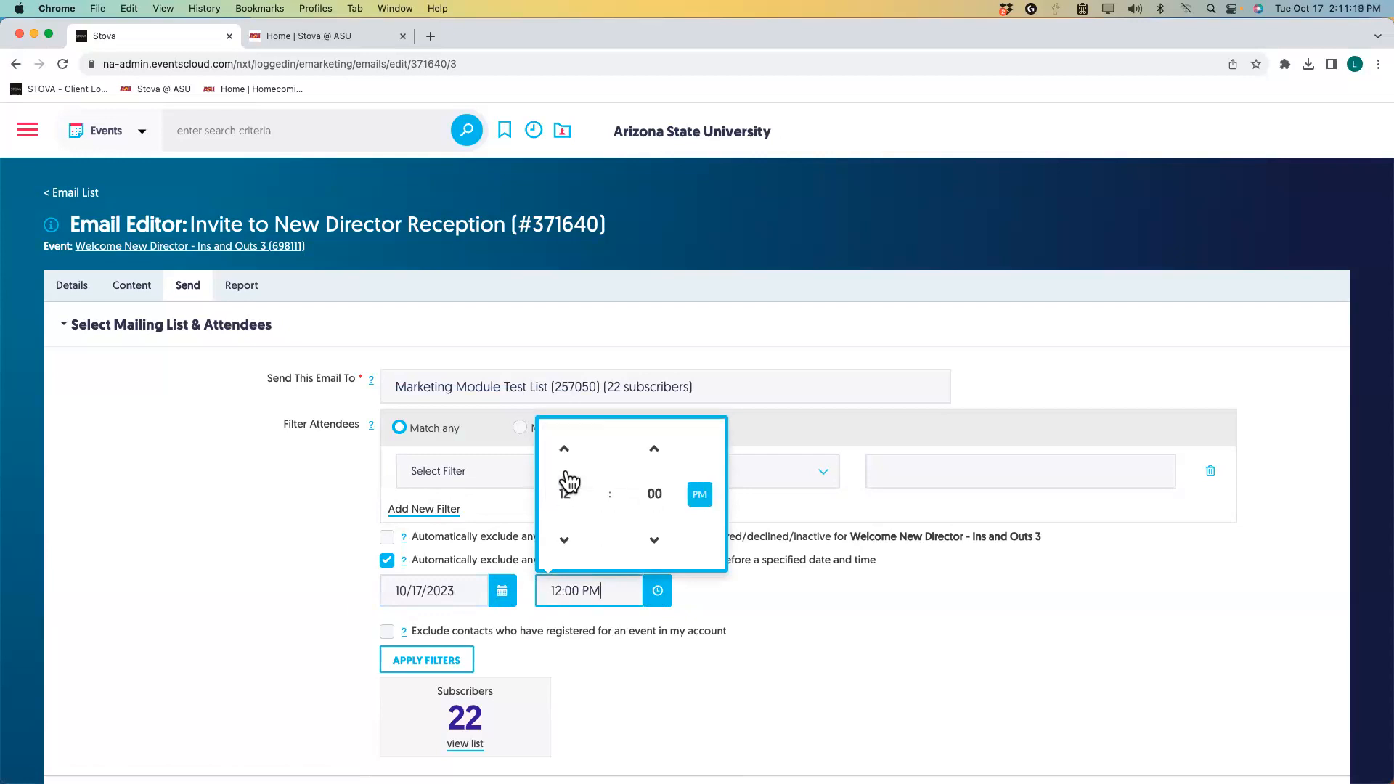
{"action": "left_click", "coordinate": [773, 604]}
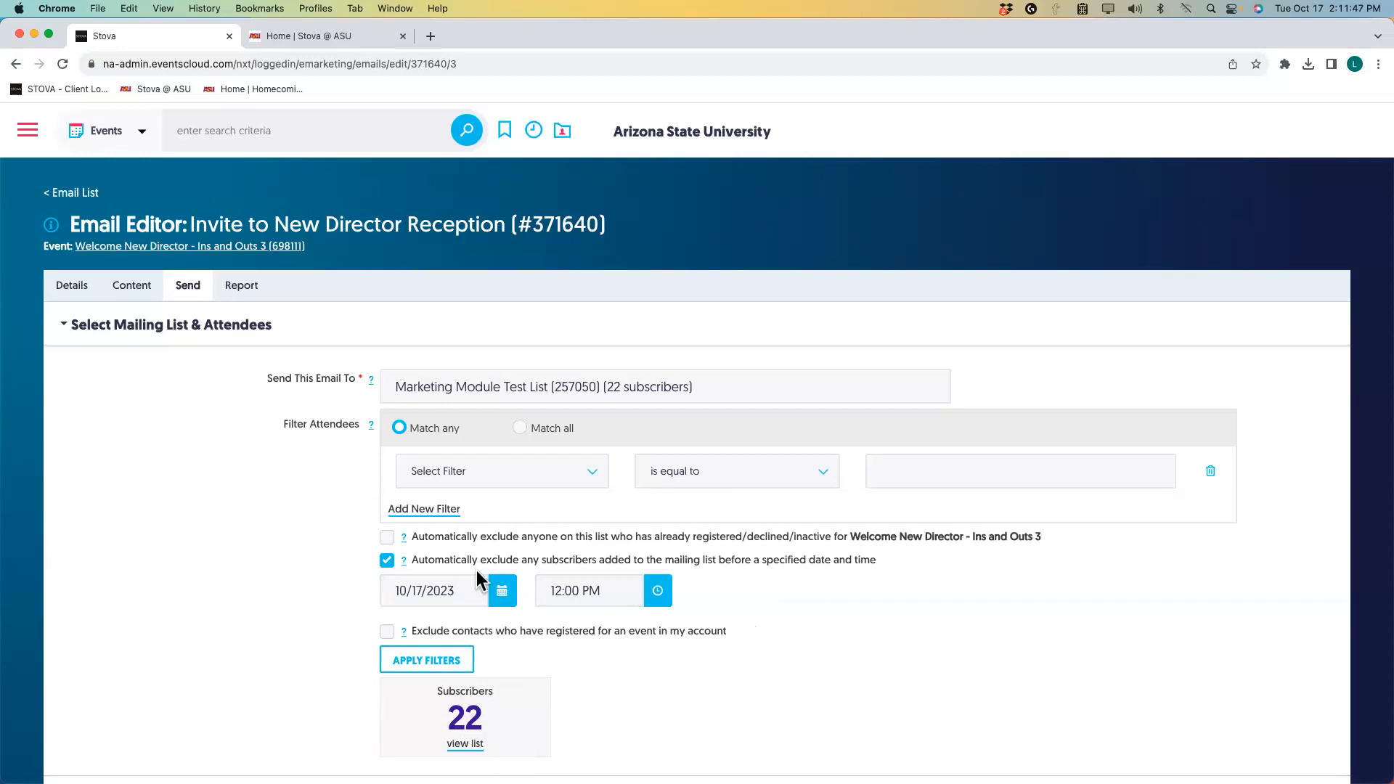
Uncheck the added-before-date exclusion so no exclusion options remain active.
{"action": "left_click", "coordinate": [387, 561]}
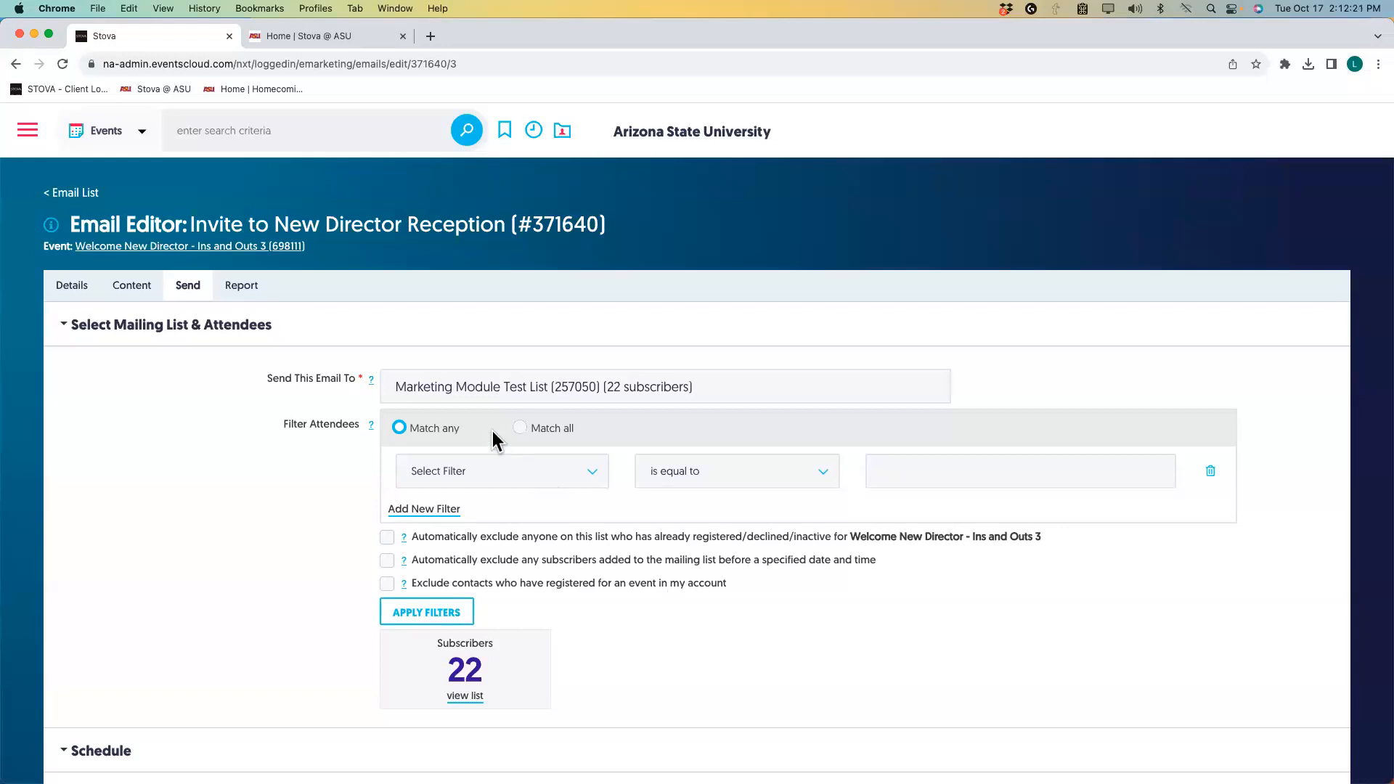
Add an Email Address 'is equal to' filter matching the test contact's e-mail address.
{"action": "left_click", "coordinate": [589, 476]}
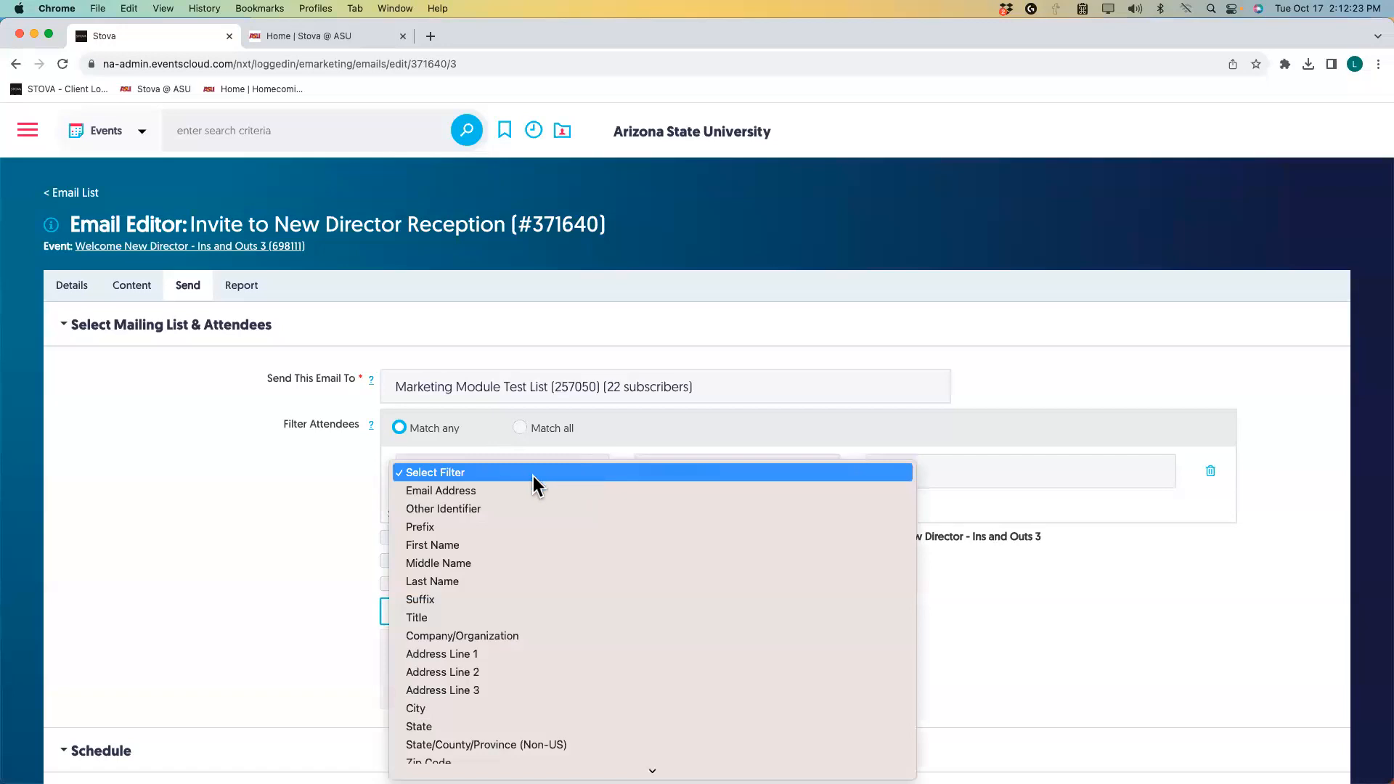
{"action": "left_click", "coordinate": [494, 490]}
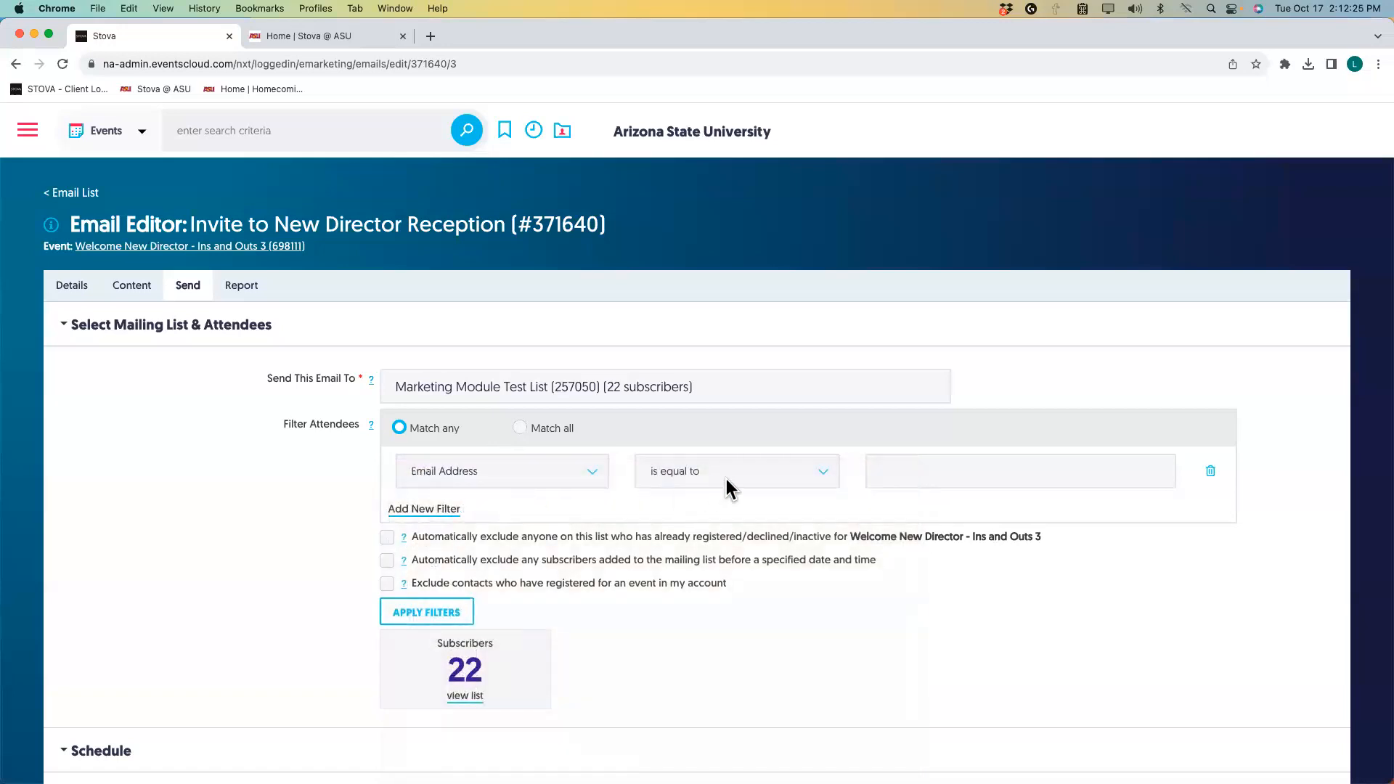
{"action": "left_click", "coordinate": [818, 473]}
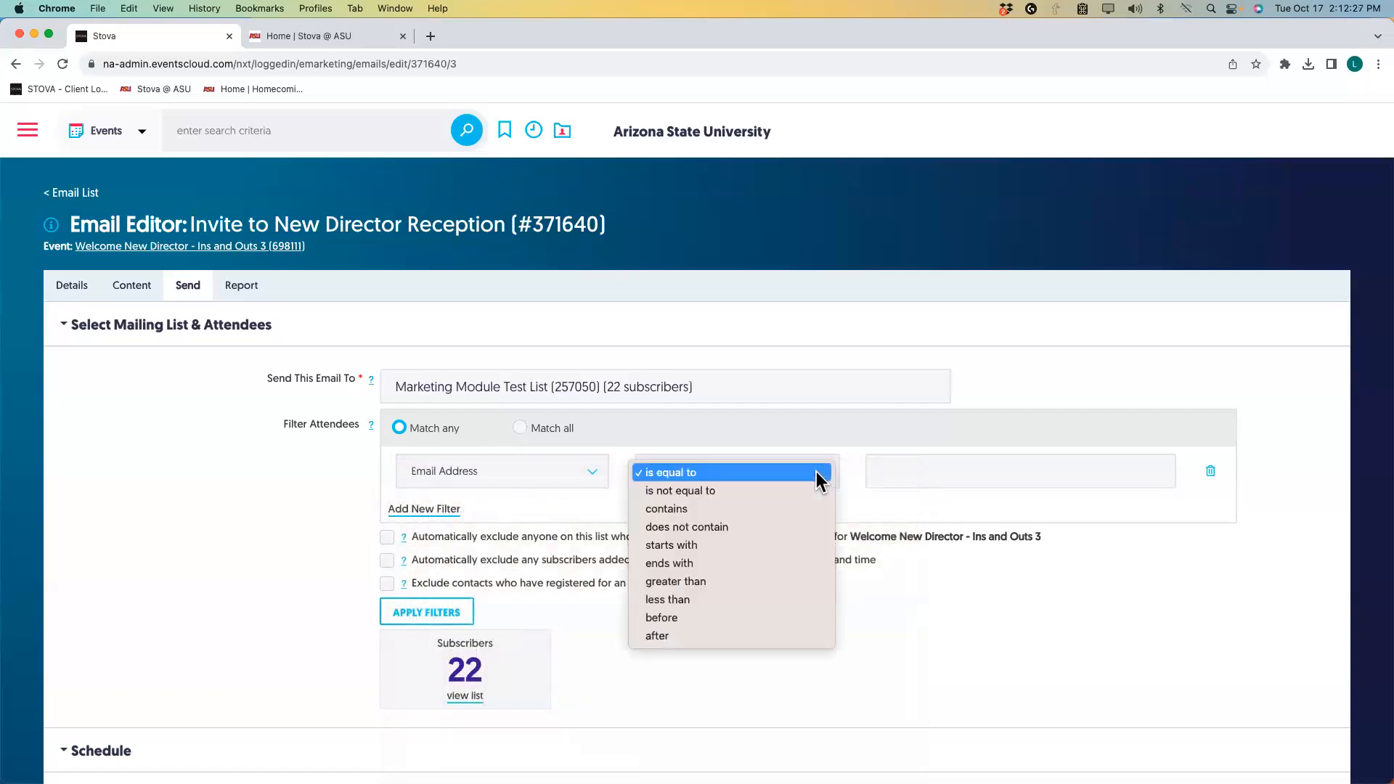
{"action": "left_click", "coordinate": [820, 473]}
{"action": "left_click", "coordinate": [875, 471]}
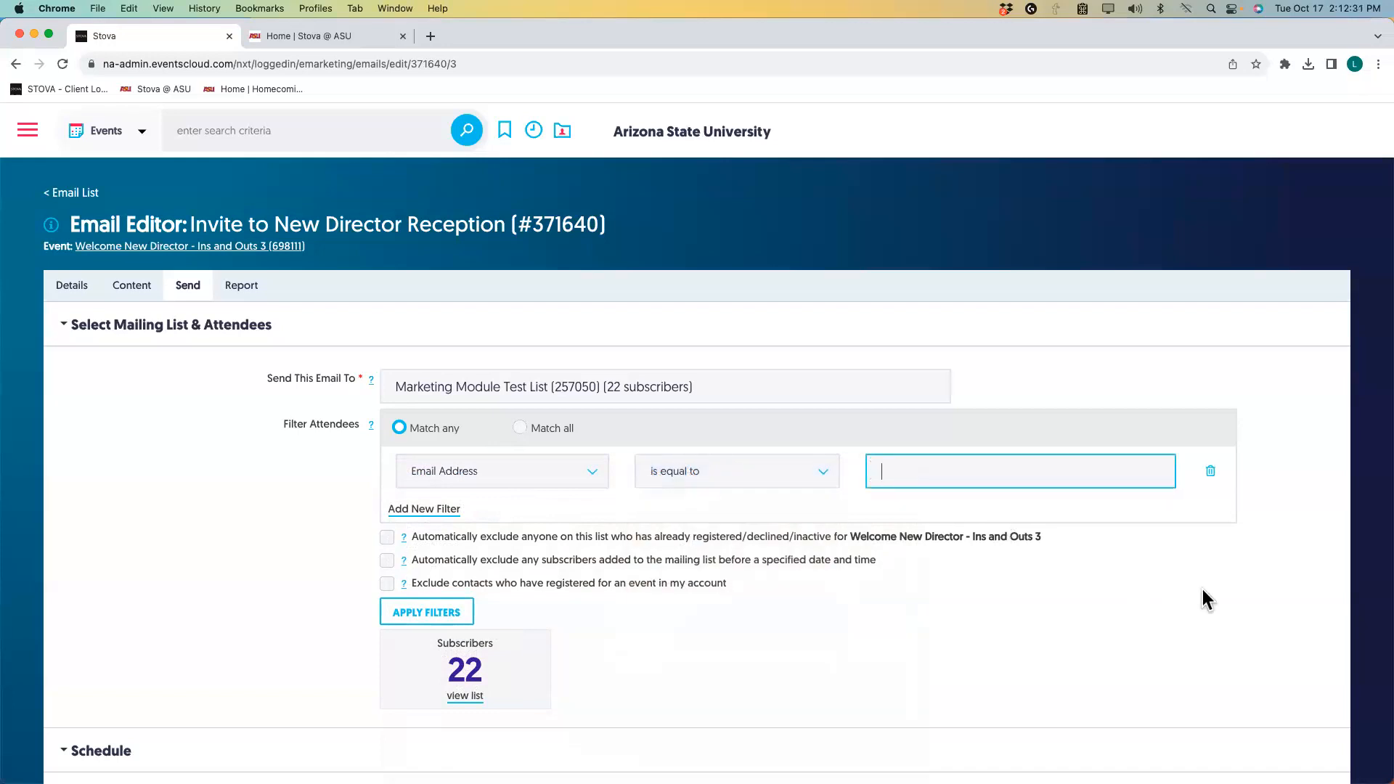
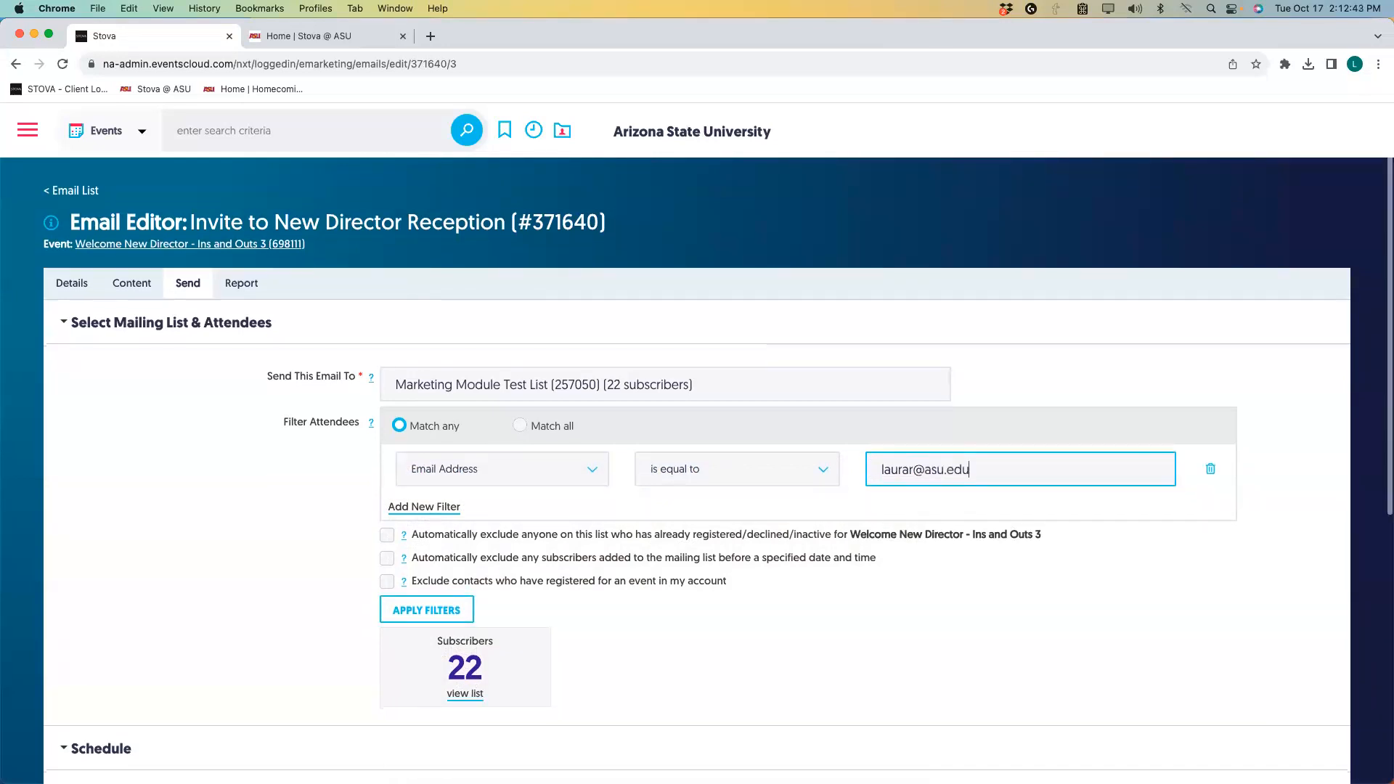
{"action": "scroll", "coordinate": [1189, 464], "scroll_direction": "down", "scroll_amount": 3}
Apply the e-mail filter so the Marketing Module Test List counts just 1 subscriber.
{"action": "mouse_move", "coordinate": [402, 424]}
{"action": "left_click", "coordinate": [413, 476]}
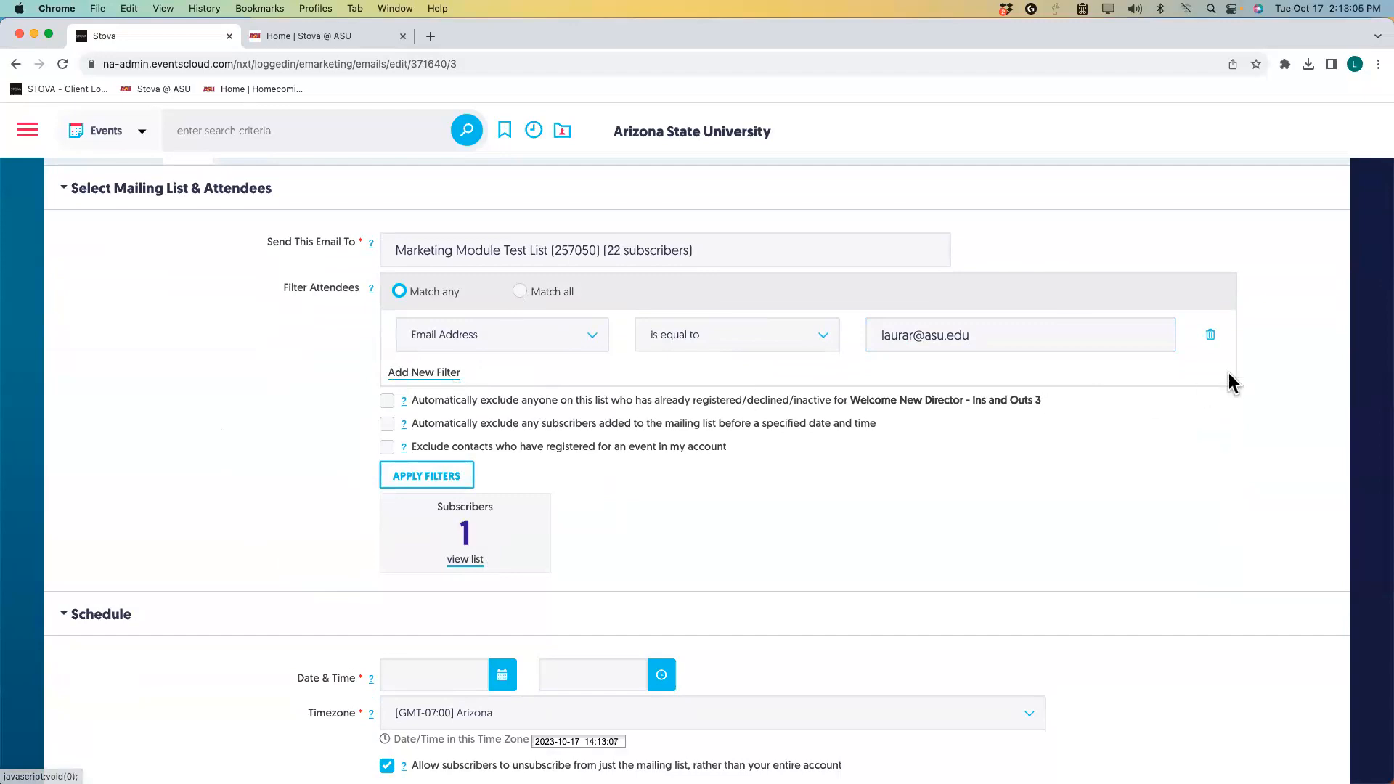
Delete the Email Address filter and reapply filters to restore all 22 subscribers.
{"action": "left_click", "coordinate": [1211, 334]}
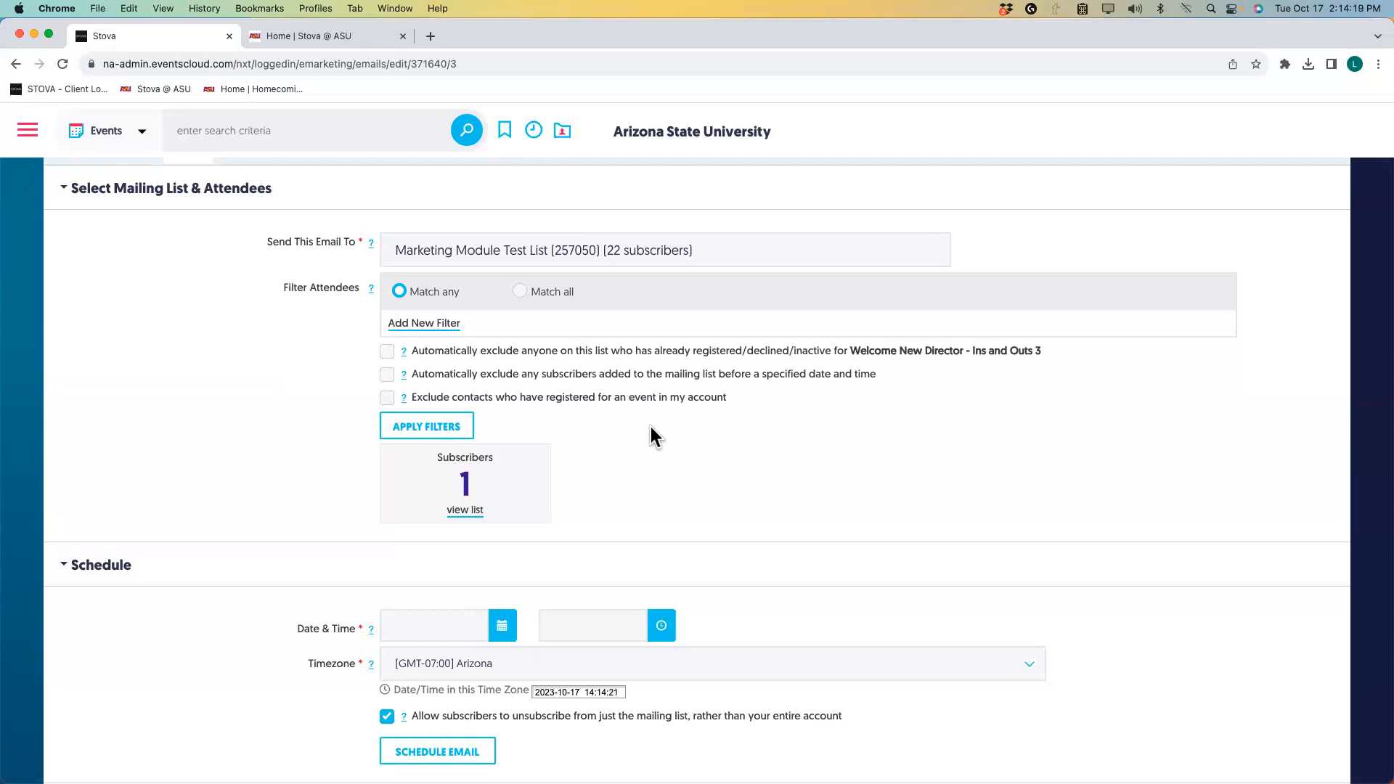
{"action": "left_click", "coordinate": [427, 426]}
Set the invite's send date to 10/18/2023 and send time to 10:00 AM.
{"action": "scroll", "coordinate": [296, 515], "scroll_direction": "down", "scroll_amount": 5}
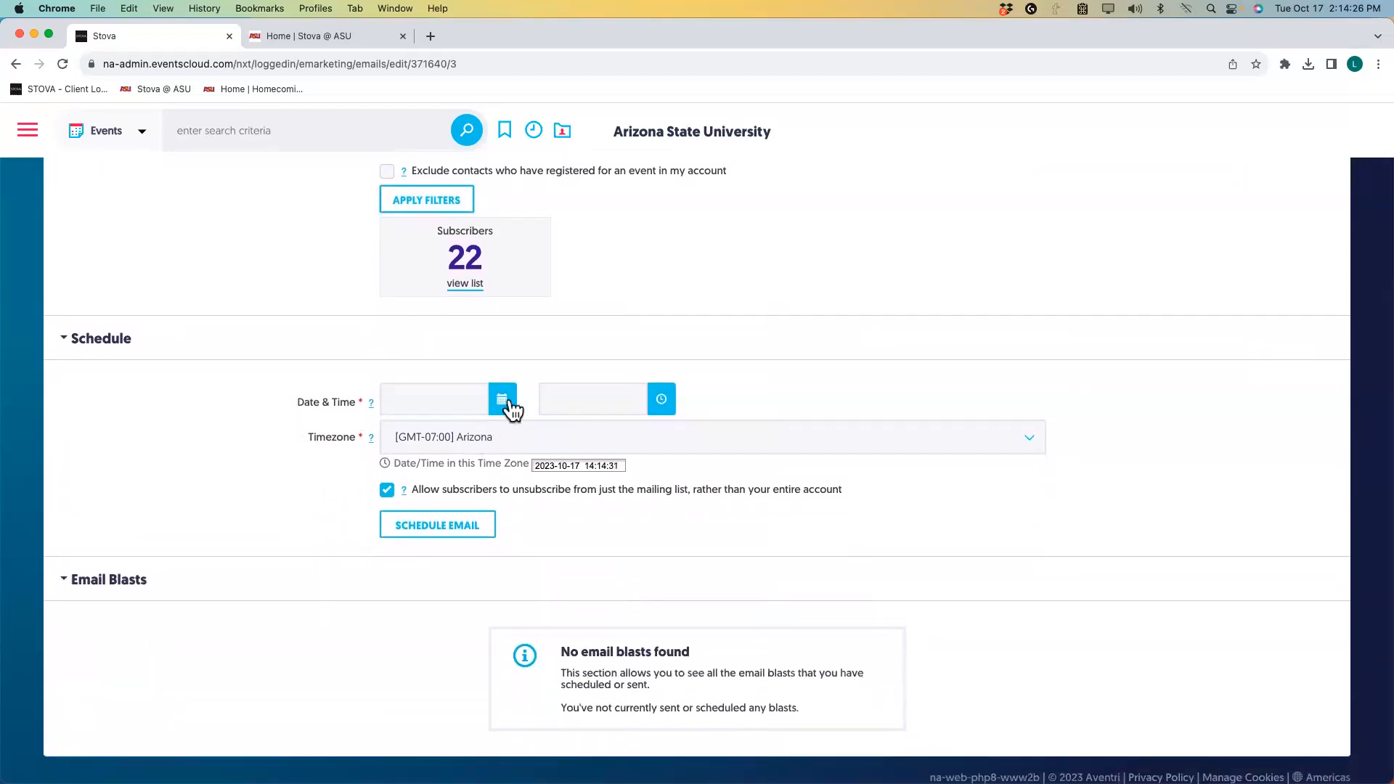
{"action": "left_click", "coordinate": [506, 404]}
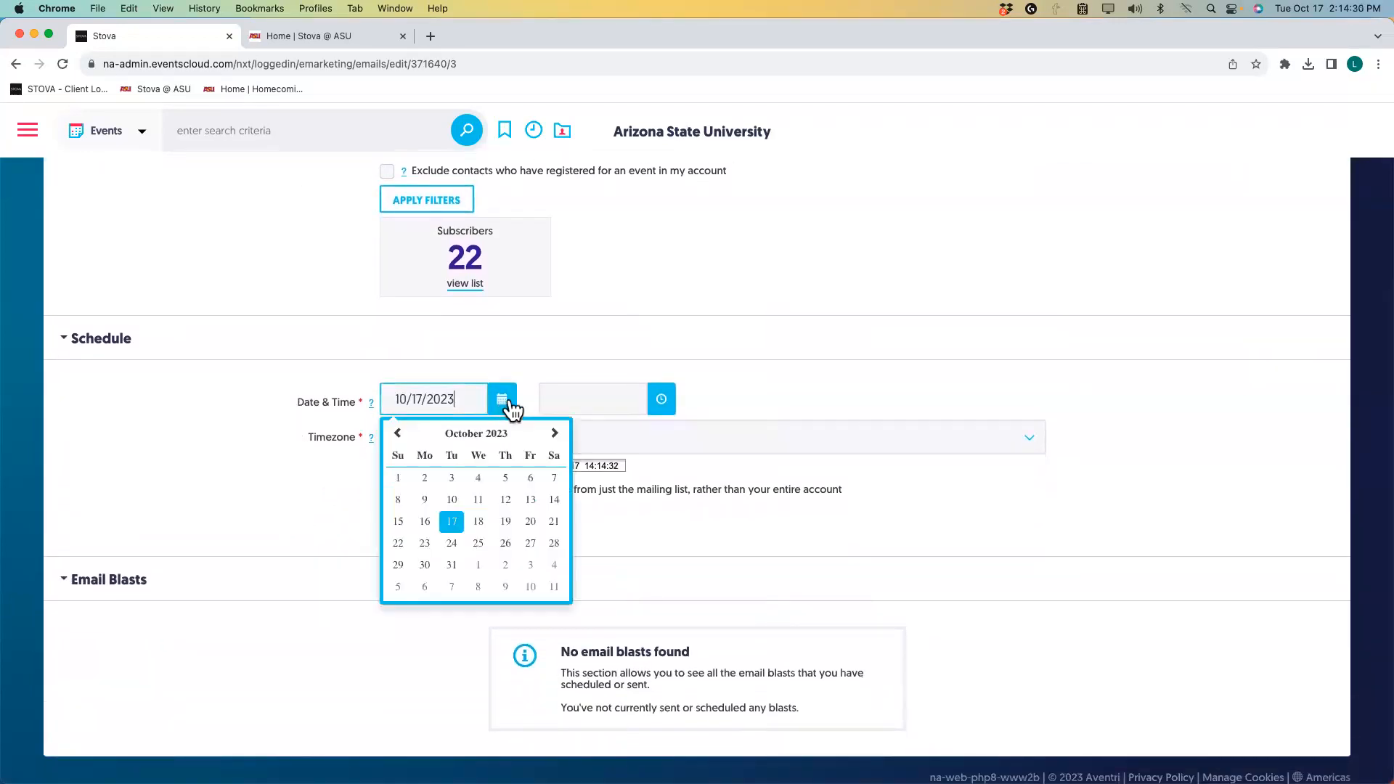
{"action": "left_click", "coordinate": [479, 522]}
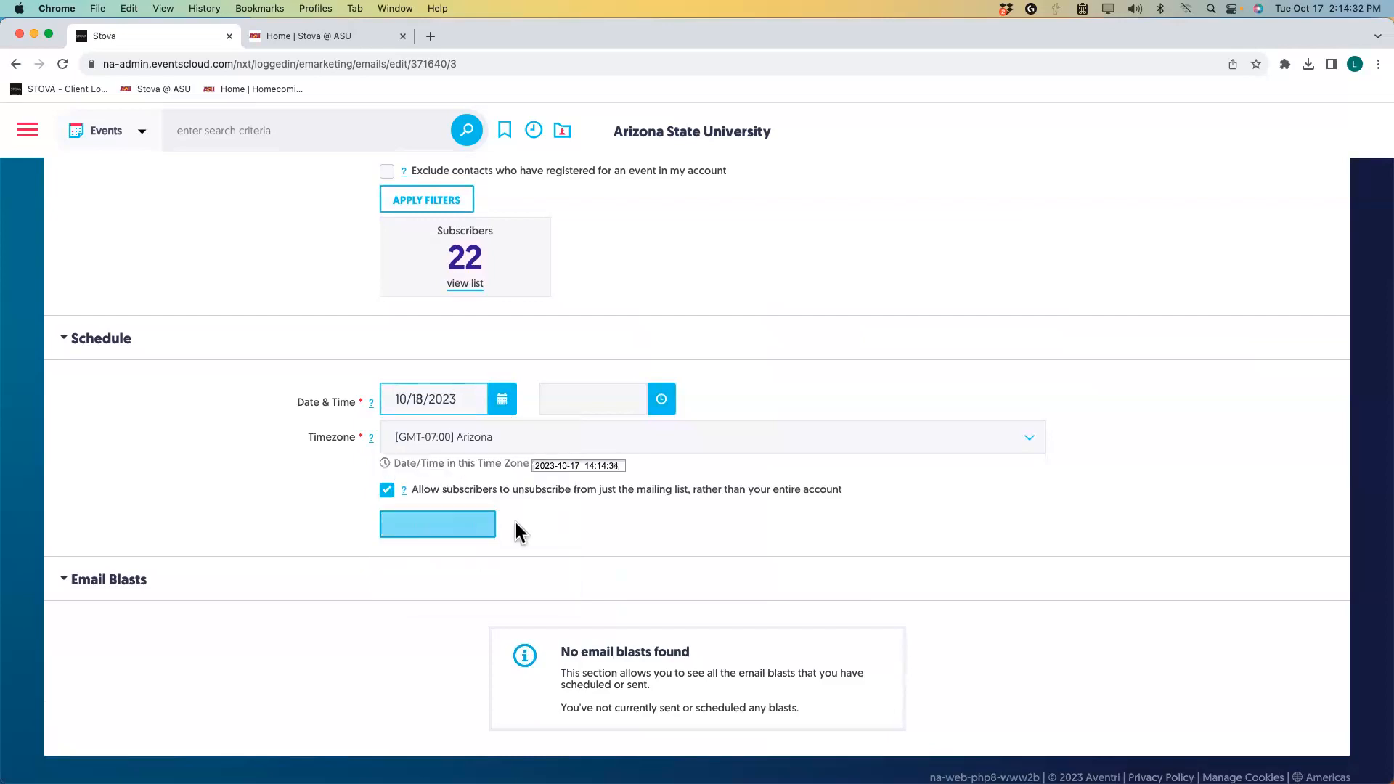
{"action": "left_click", "coordinate": [661, 399]}
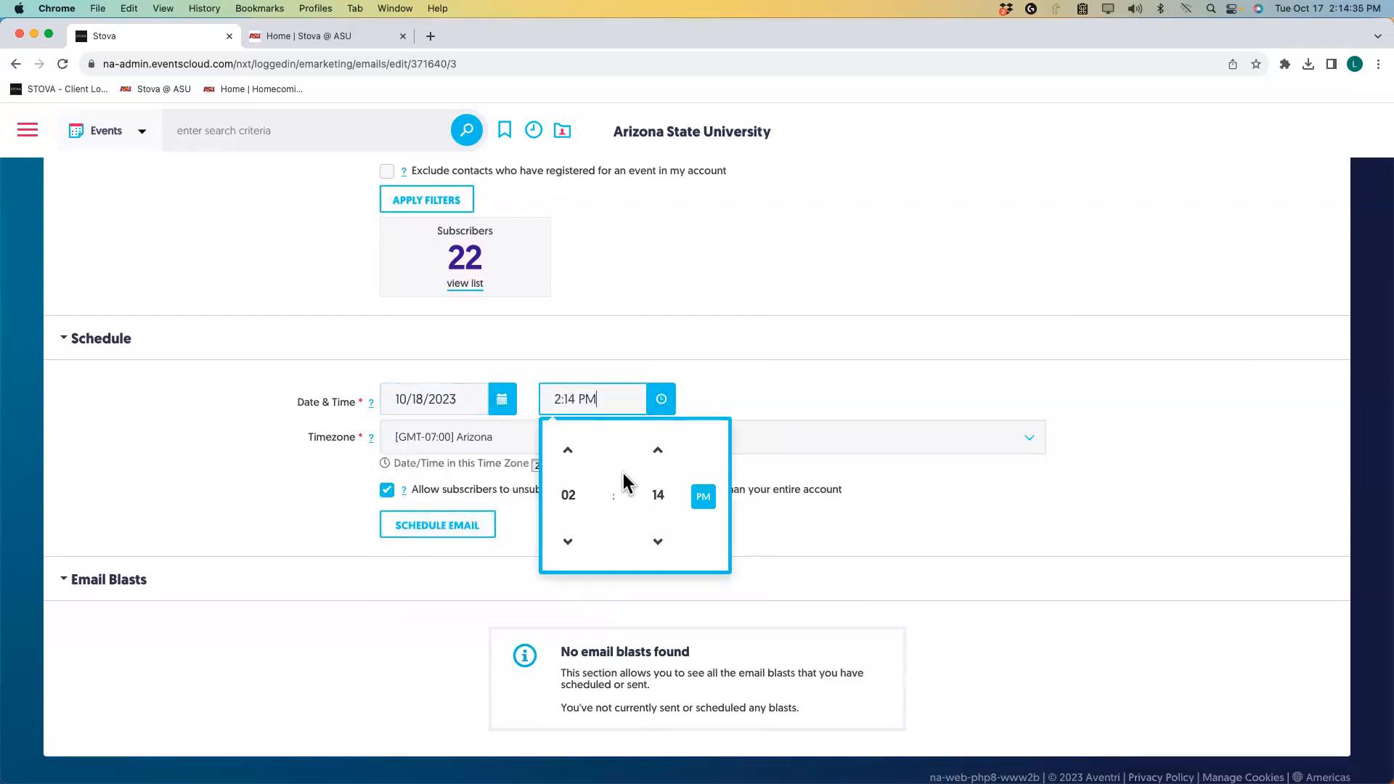
{"action": "left_click", "coordinate": [570, 454]}
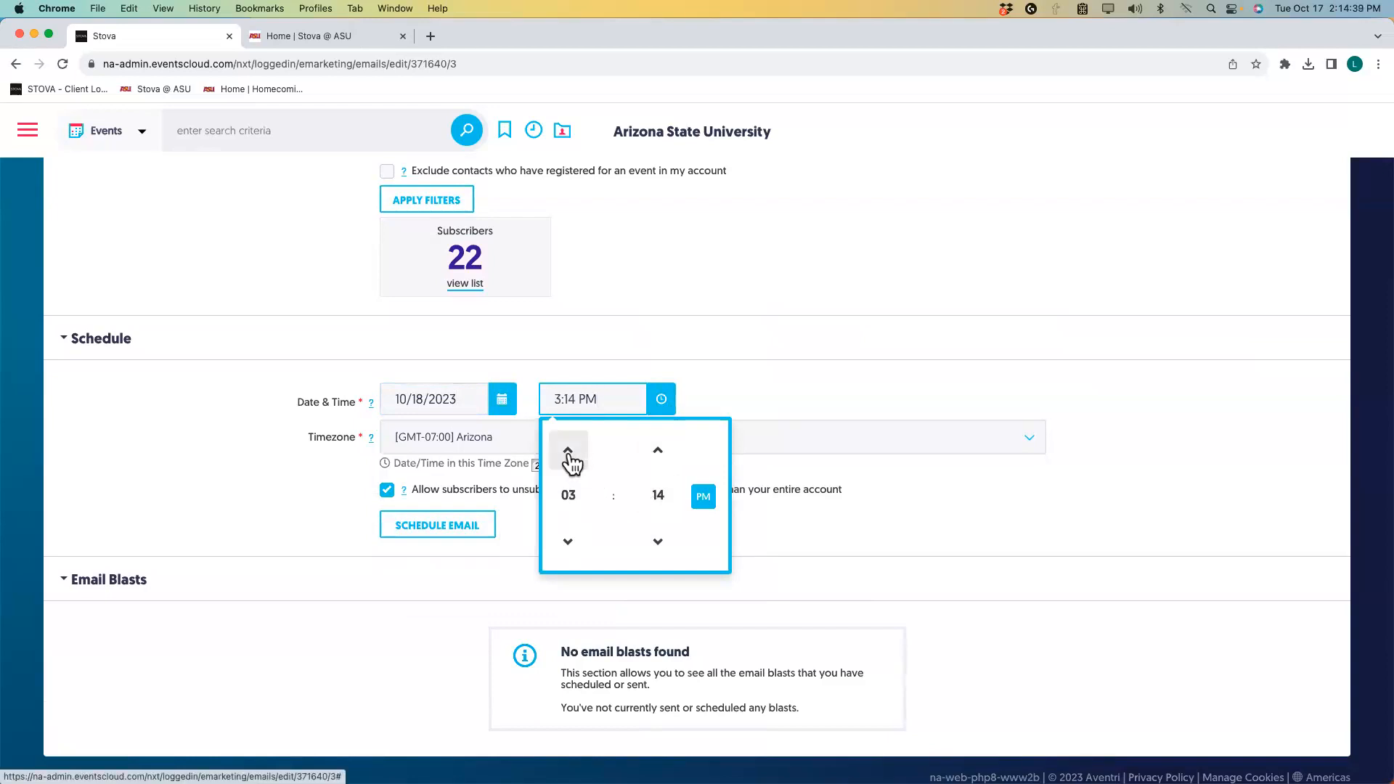
{"action": "left_click", "coordinate": [568, 495]}
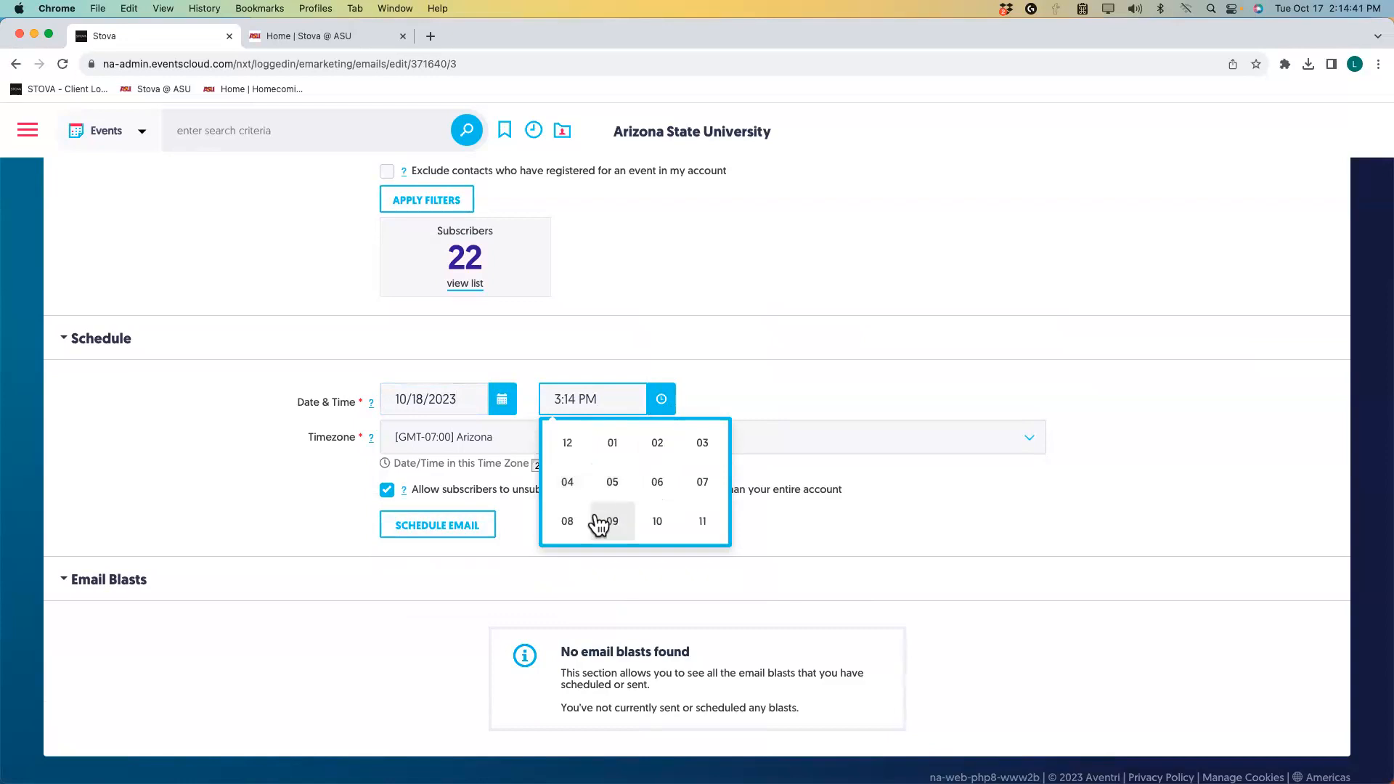
{"action": "left_click", "coordinate": [657, 520]}
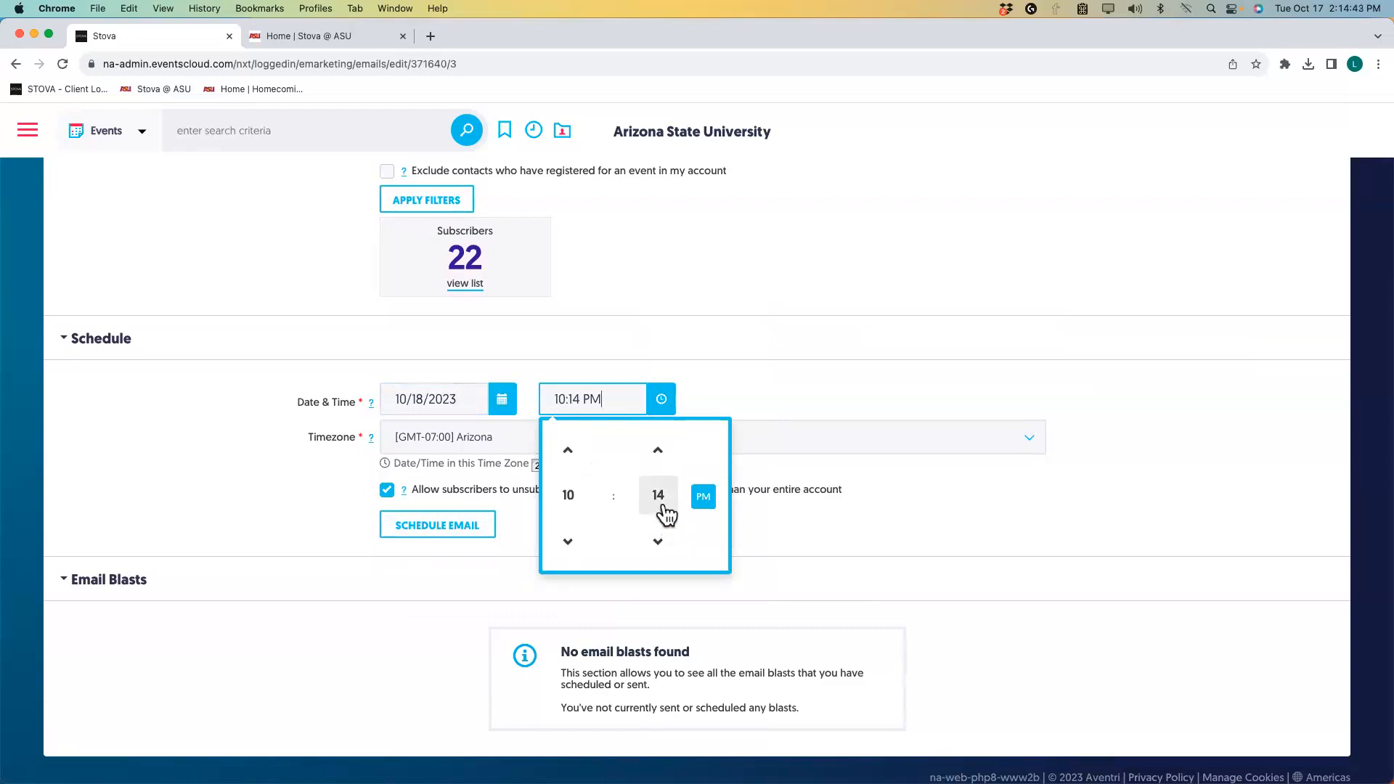
{"action": "left_click", "coordinate": [666, 514]}
{"action": "left_click", "coordinate": [572, 449]}
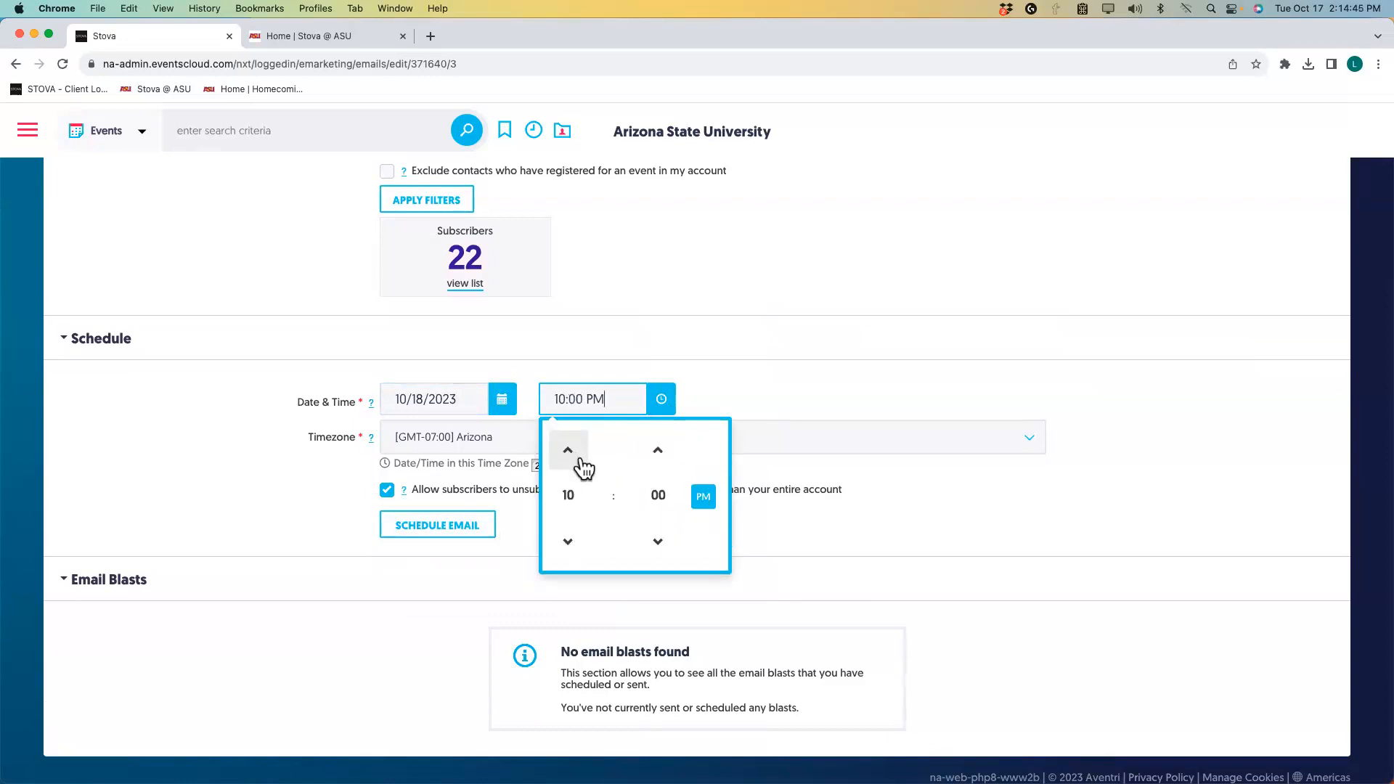
{"action": "left_click", "coordinate": [704, 499]}
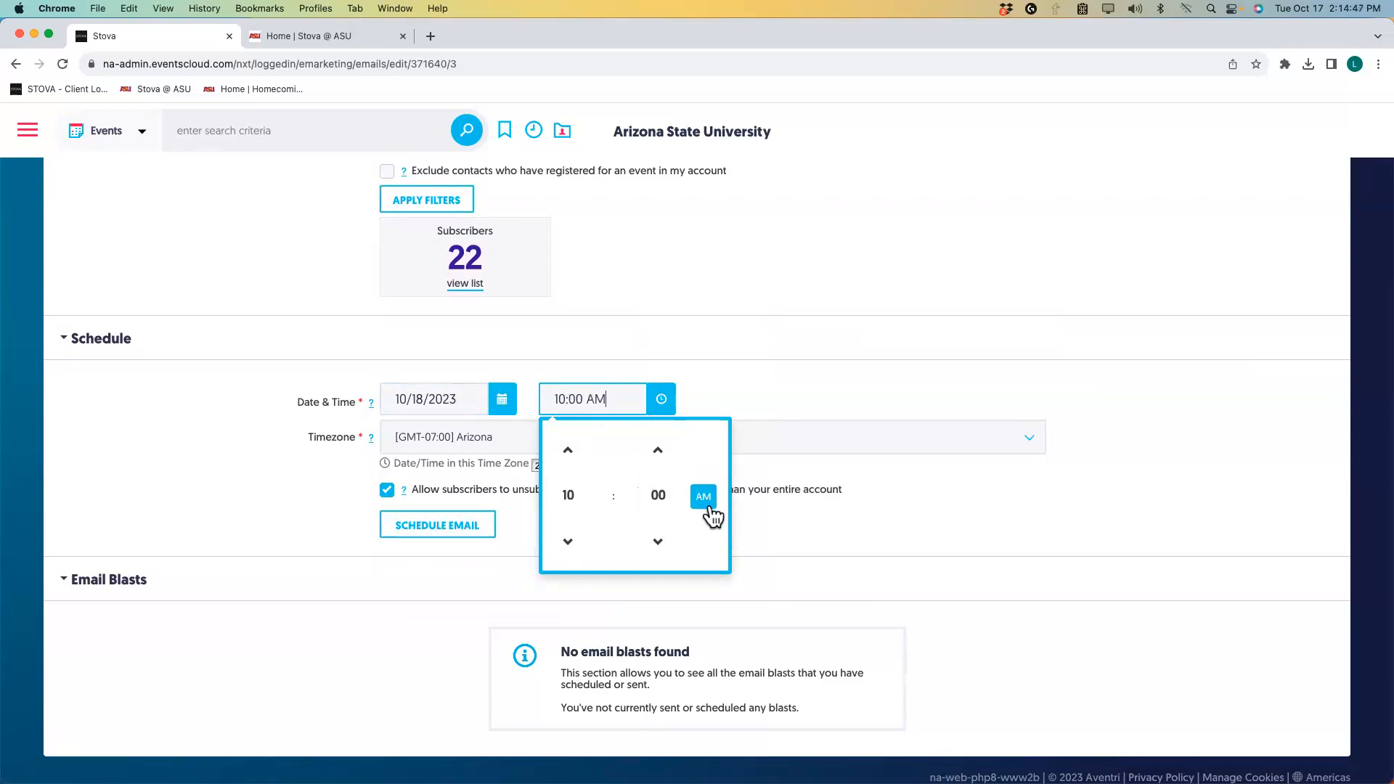
{"action": "left_click", "coordinate": [756, 512]}
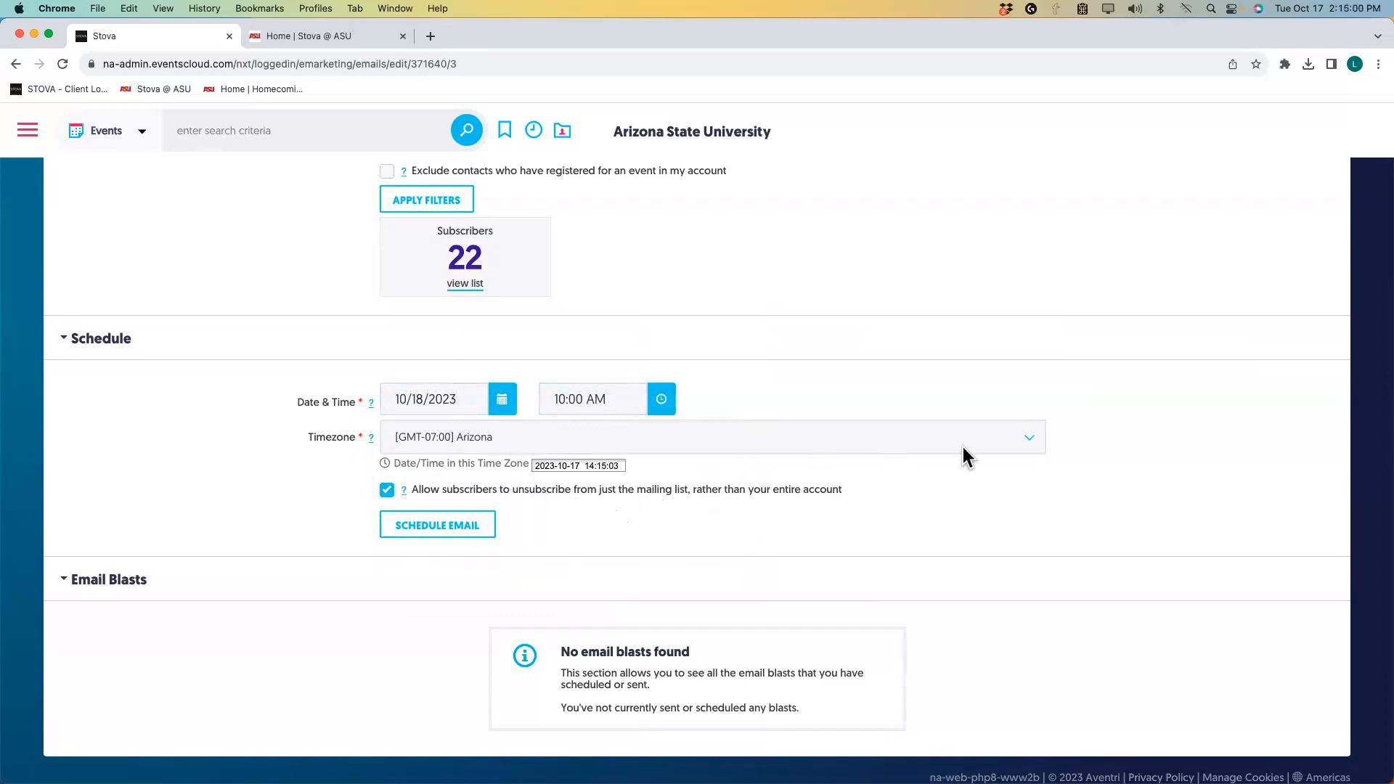
{"action": "left_click", "coordinate": [1030, 443]}
{"action": "left_click", "coordinate": [1030, 442]}
{"action": "left_click", "coordinate": [1031, 450]}
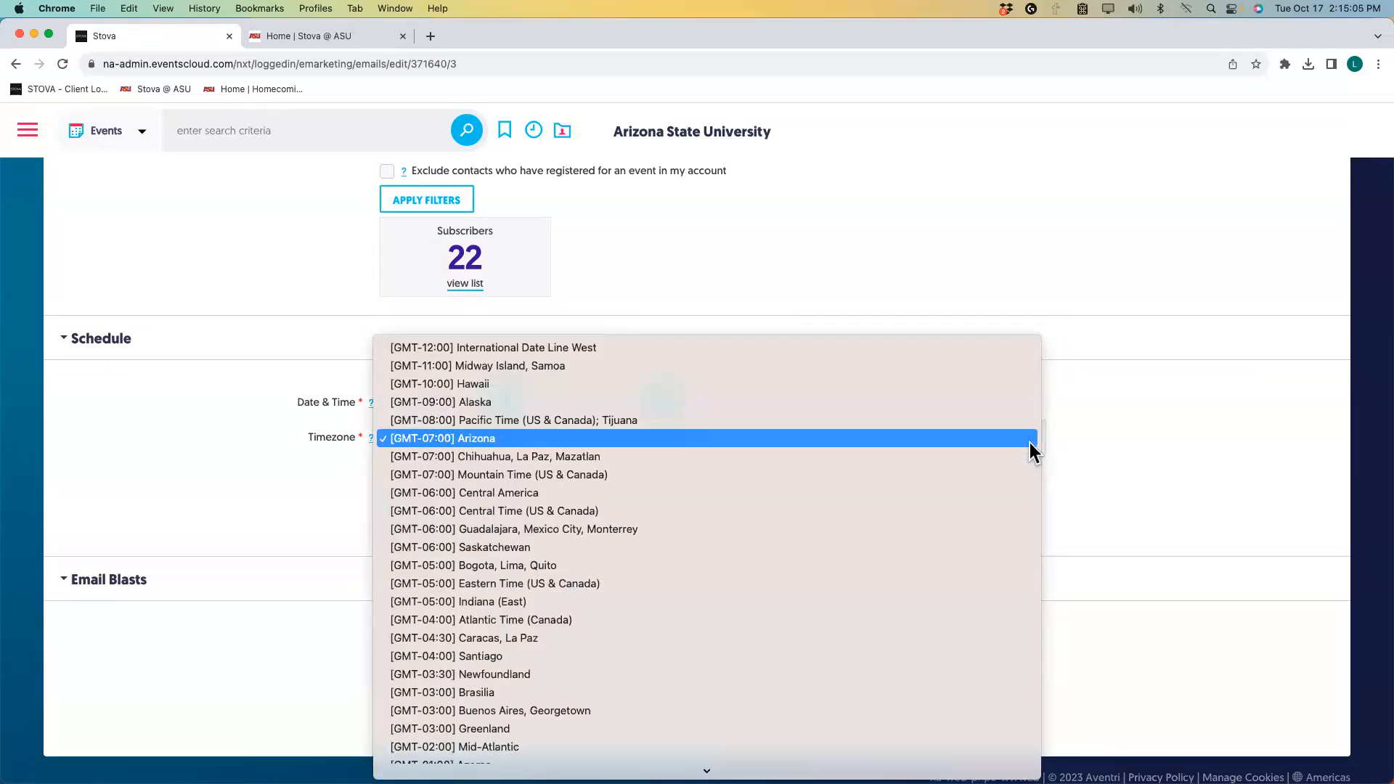
{"action": "scroll", "coordinate": [1030, 450], "scroll_direction": "down", "scroll_amount": 12}
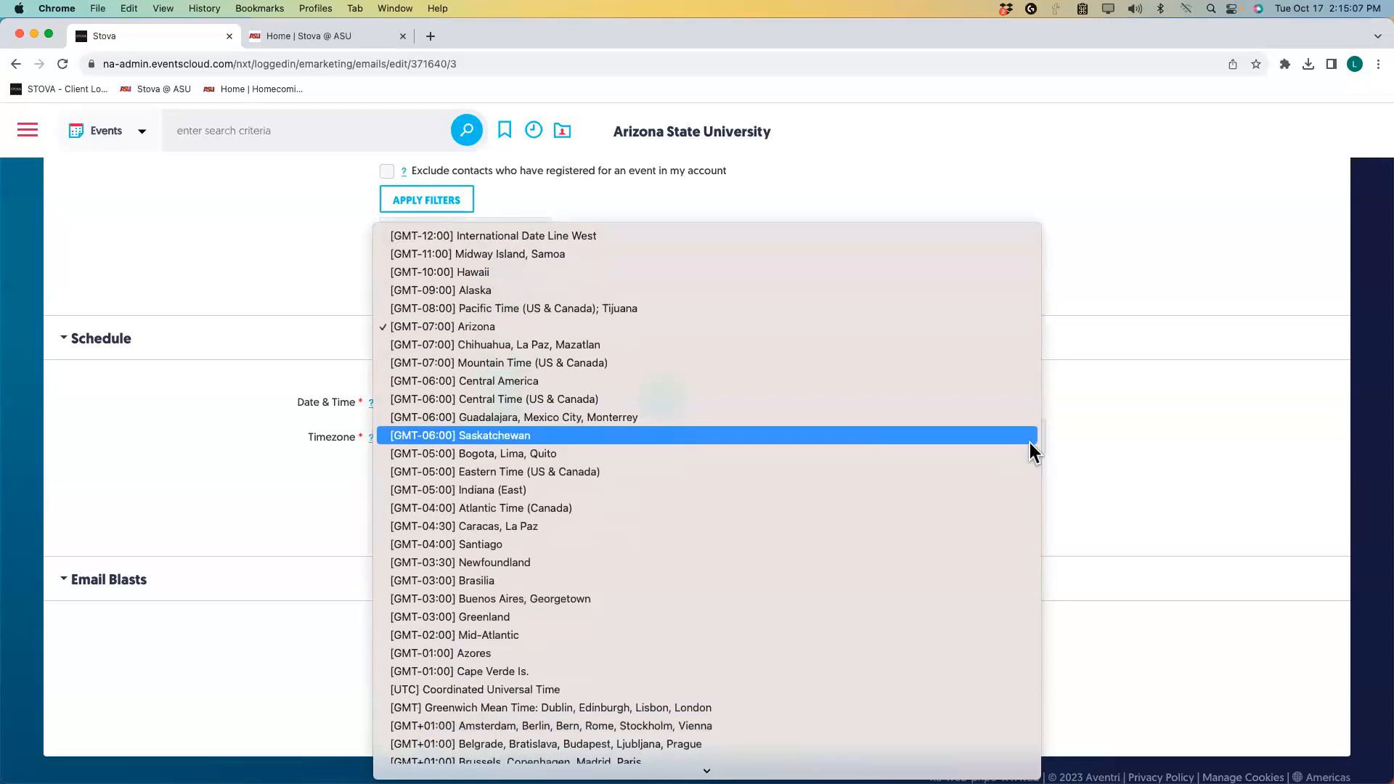
{"action": "scroll", "coordinate": [1029, 443], "scroll_direction": "down", "scroll_amount": 5}
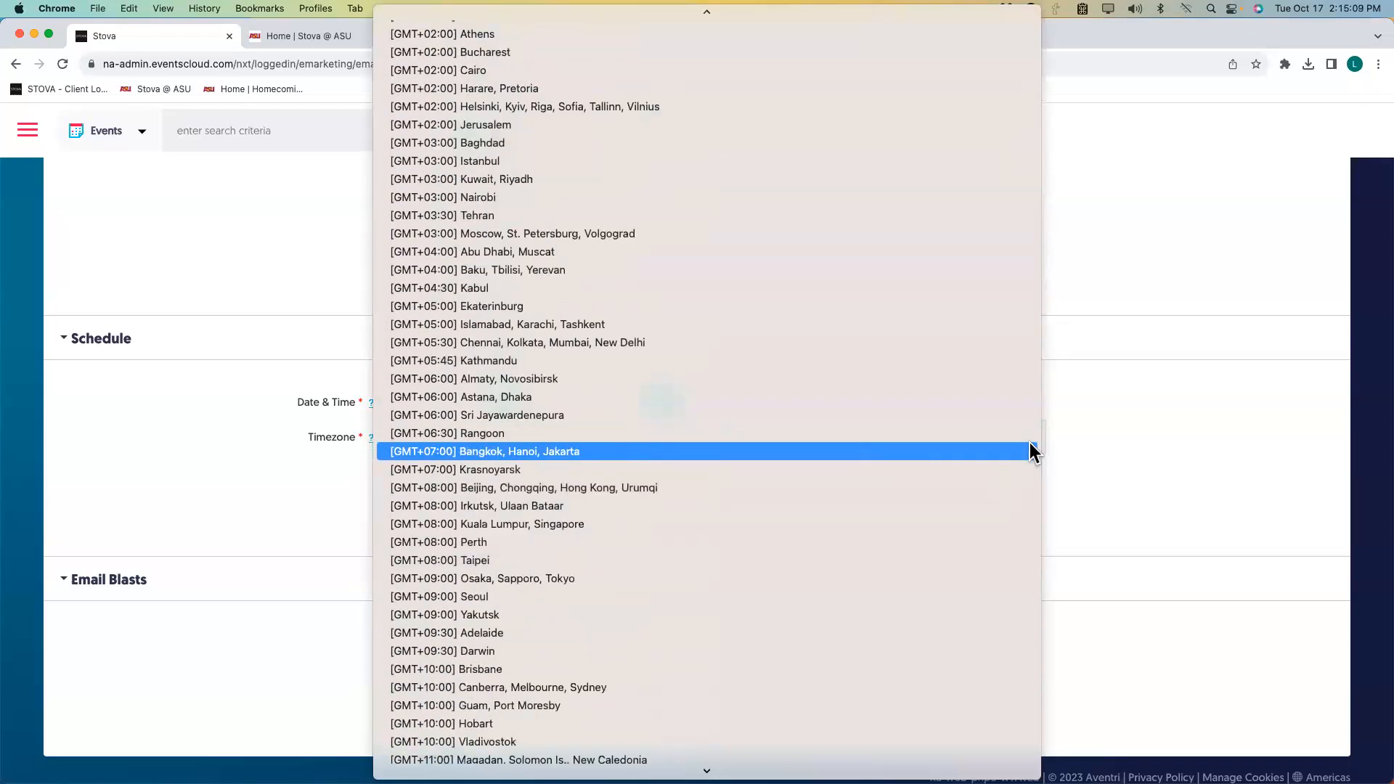
{"action": "scroll", "coordinate": [1029, 443], "scroll_direction": "up", "scroll_amount": 3}
{"action": "scroll", "coordinate": [1032, 447], "scroll_direction": "up", "scroll_amount": 8}
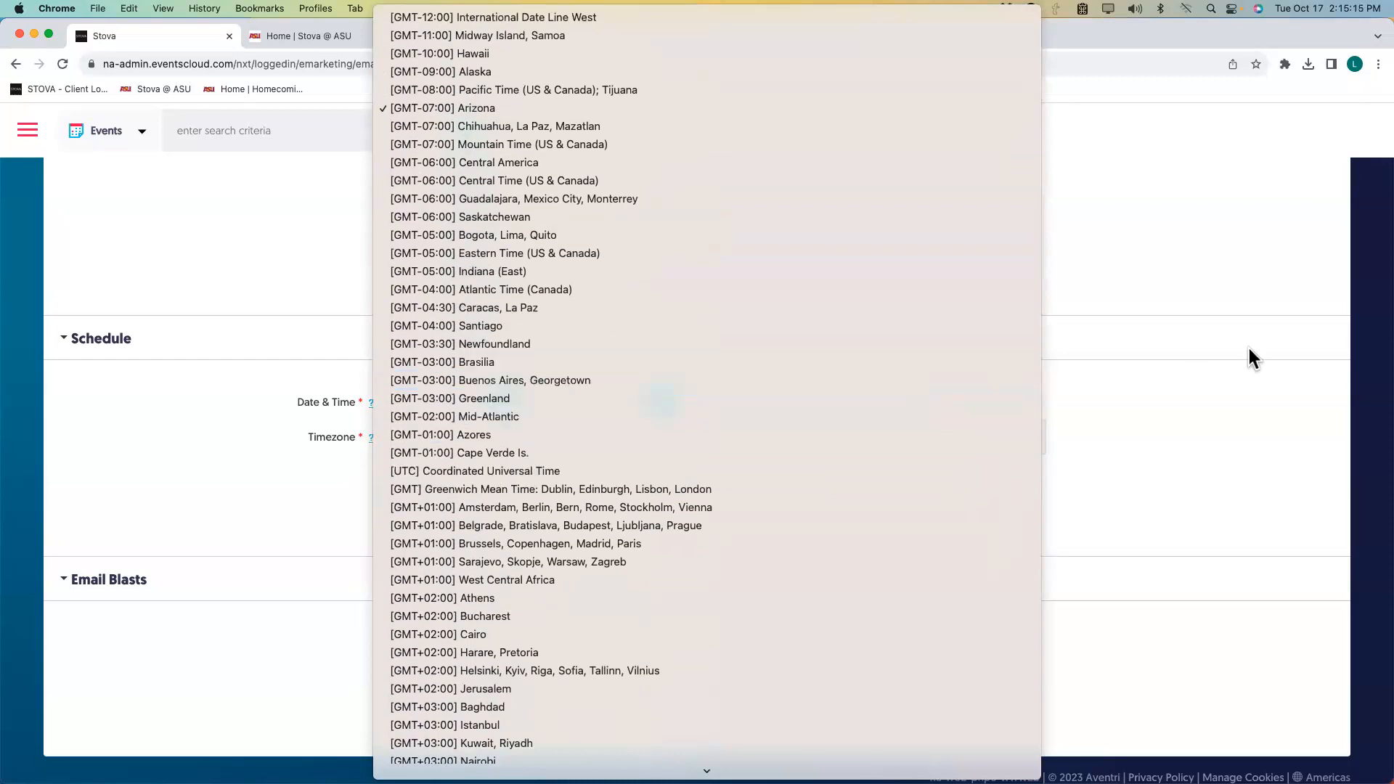
{"action": "left_click", "coordinate": [1217, 258]}
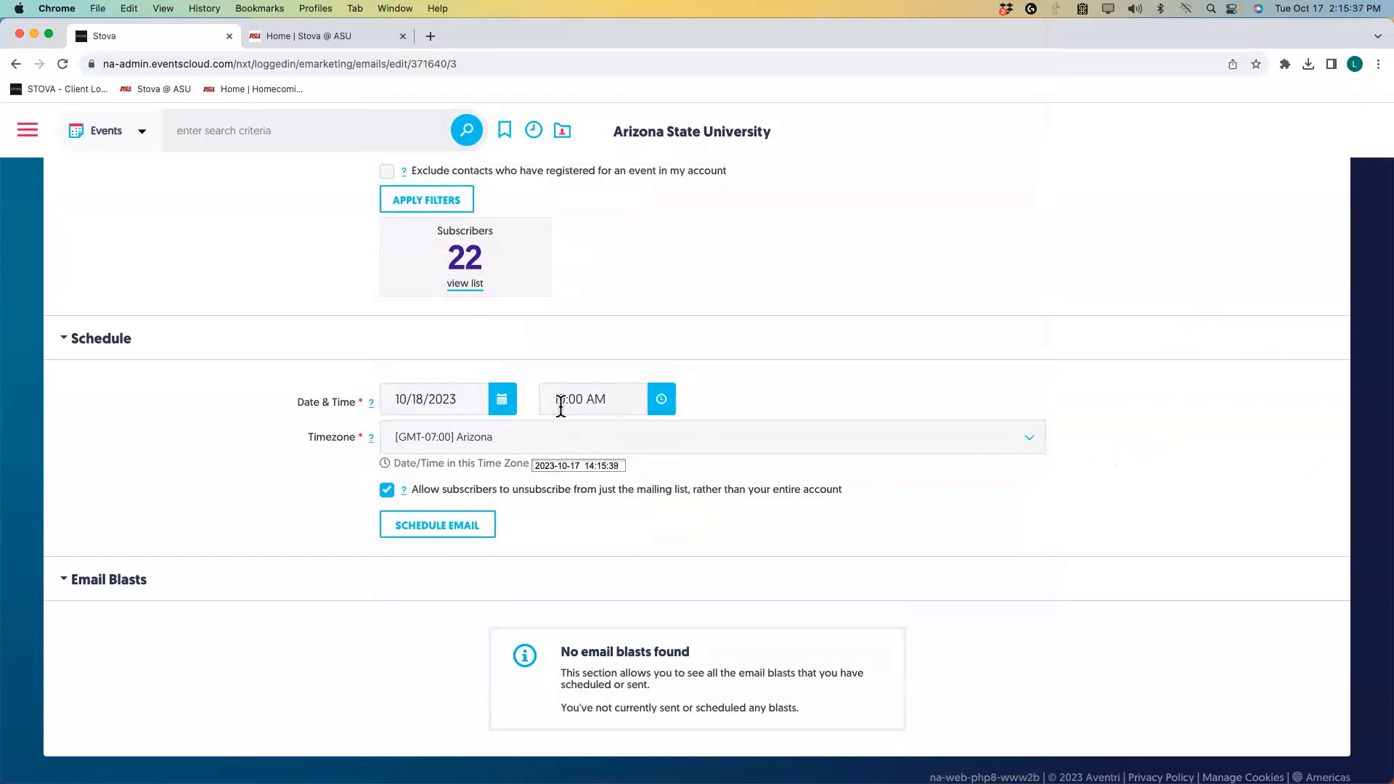
Schedule the email and confirm the blast lists as Scheduled for 10/18/2023 10:00 am, 22 recipients.
{"action": "left_click", "coordinate": [481, 523]}
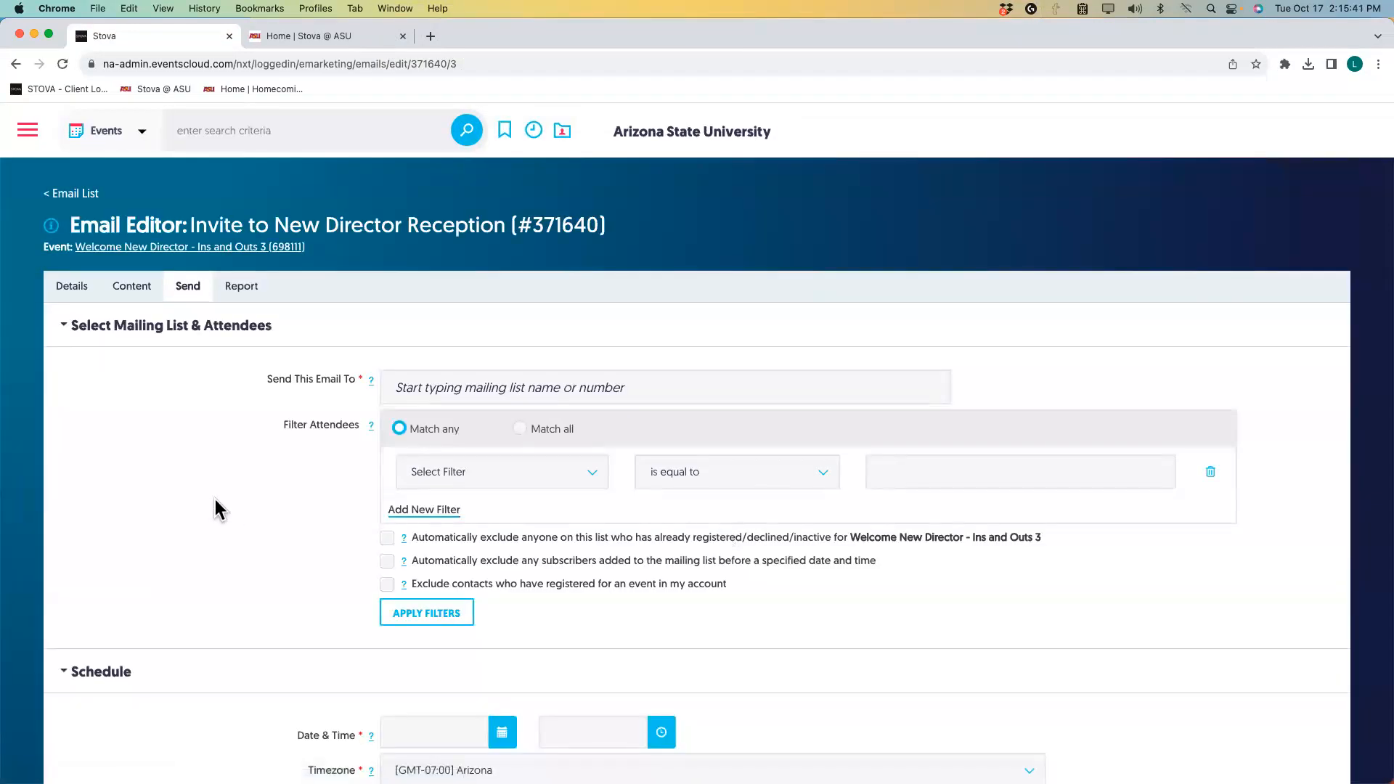
{"action": "scroll", "coordinate": [240, 508], "scroll_direction": "down", "scroll_amount": 5}
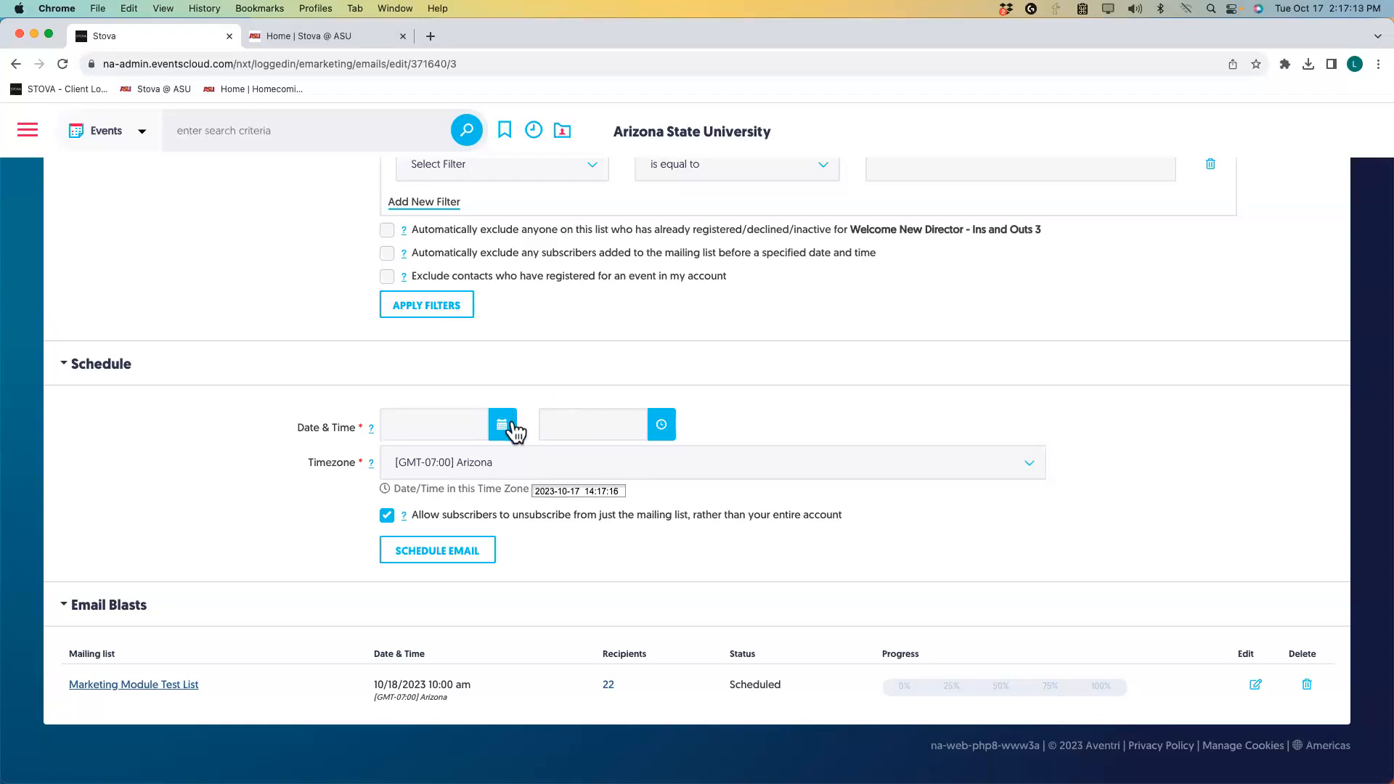
Delete the 10/18 scheduled blast and pick 10/17/2023 as the new send date.
{"action": "left_click", "coordinate": [1309, 686]}
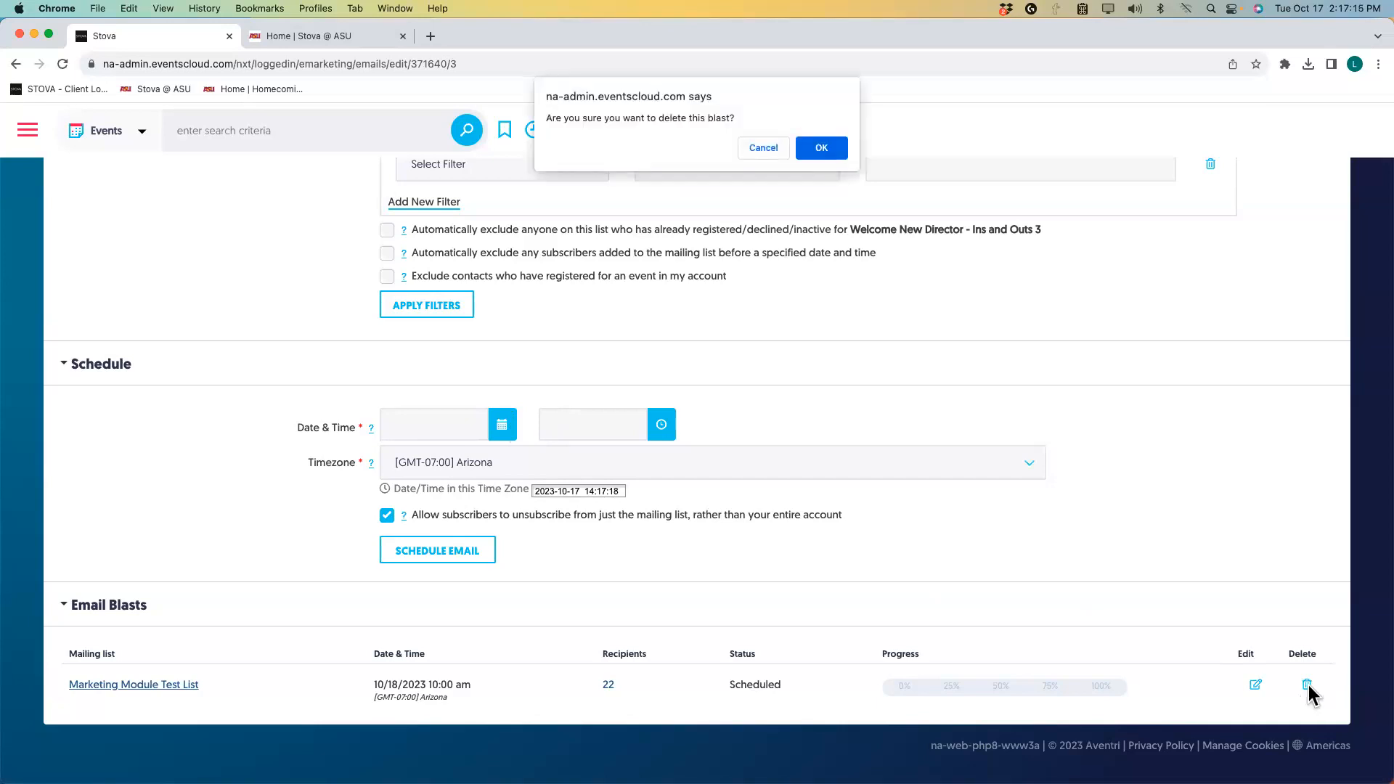
{"action": "left_click", "coordinate": [824, 147]}
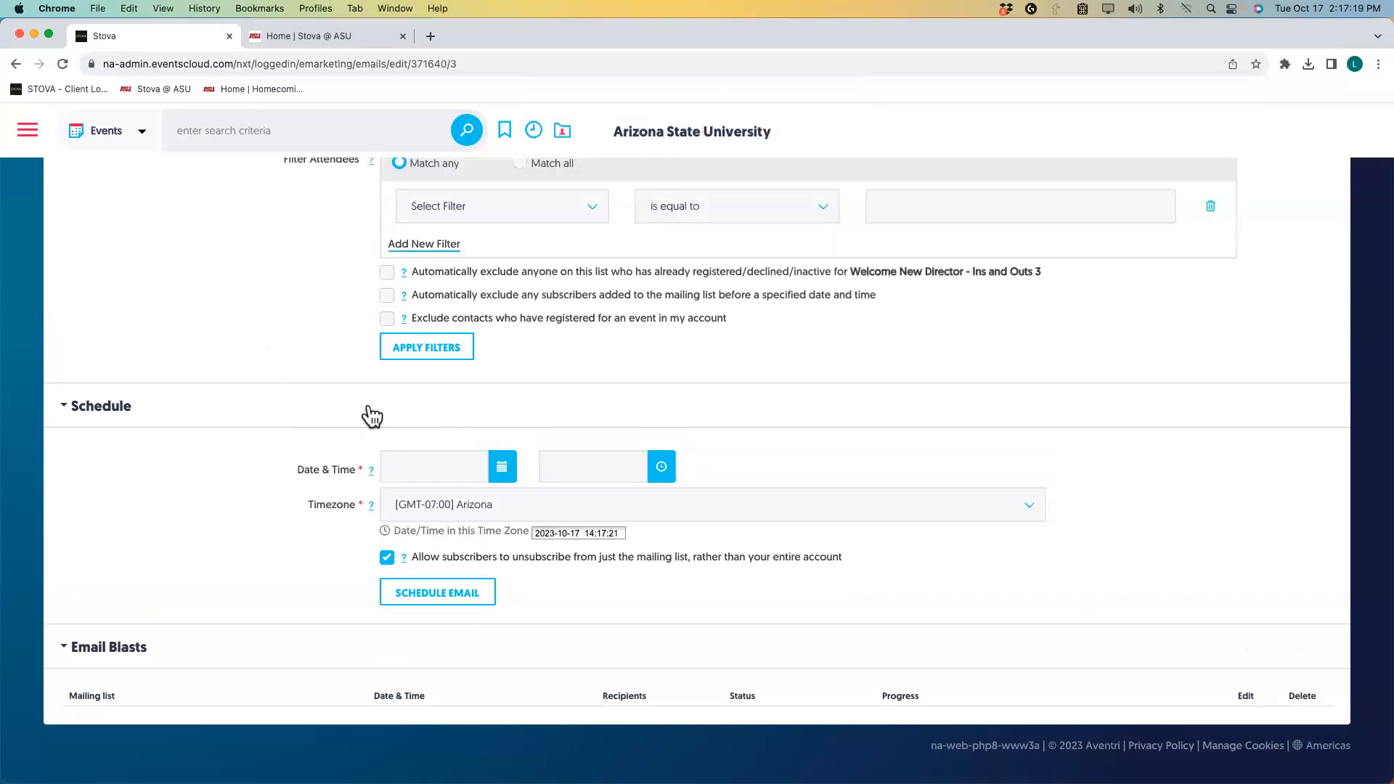
{"action": "left_click", "coordinate": [503, 478]}
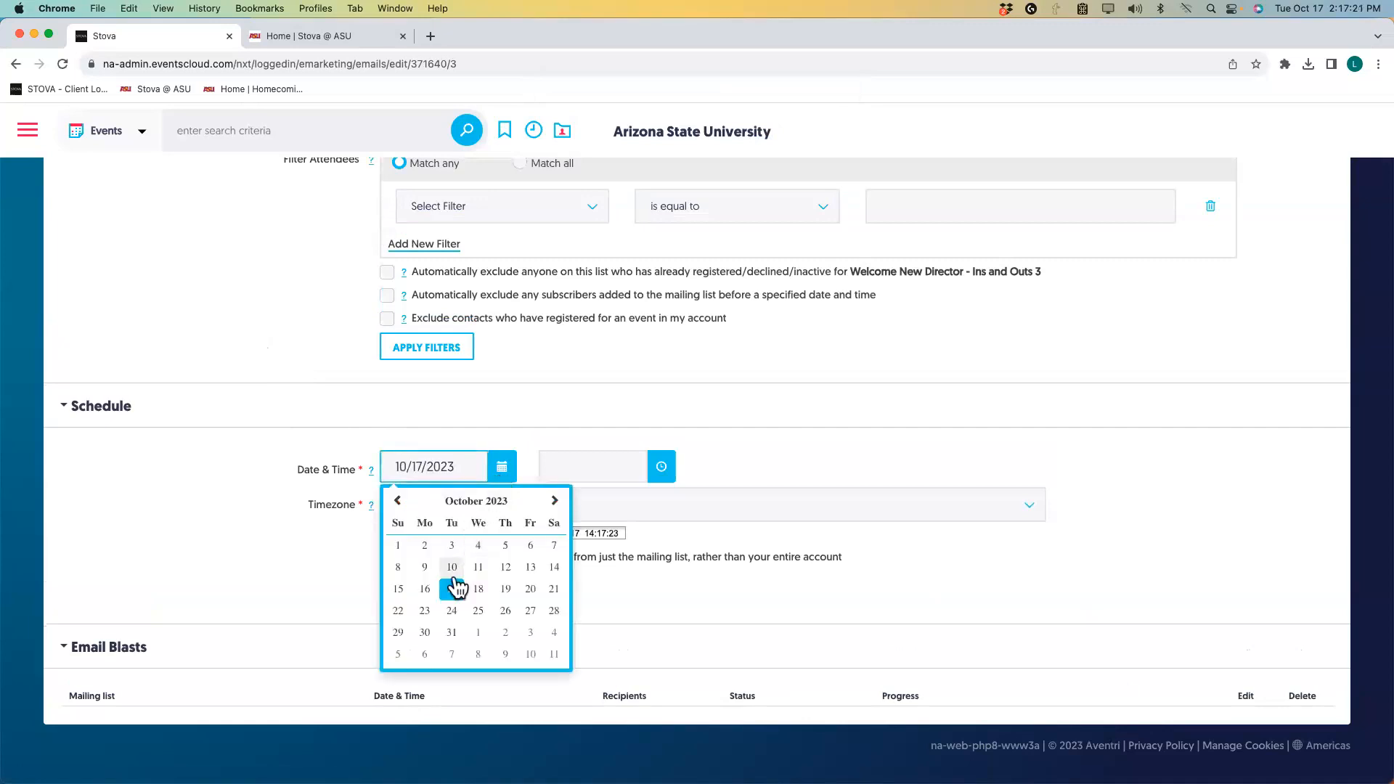
{"action": "left_click", "coordinate": [451, 584]}
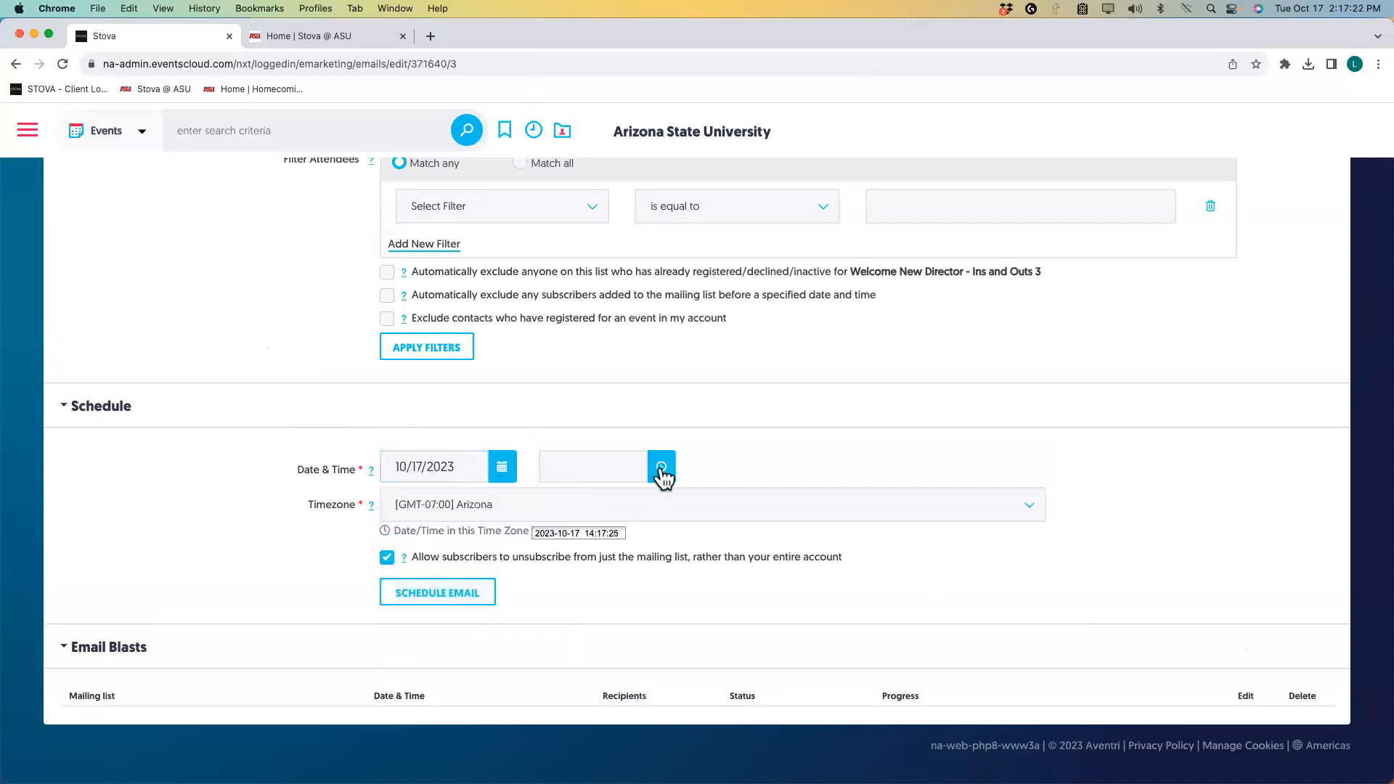
Set the send time to 2:17 PM and schedule the email.
{"action": "left_click", "coordinate": [660, 466]}
{"action": "left_click", "coordinate": [701, 565]}
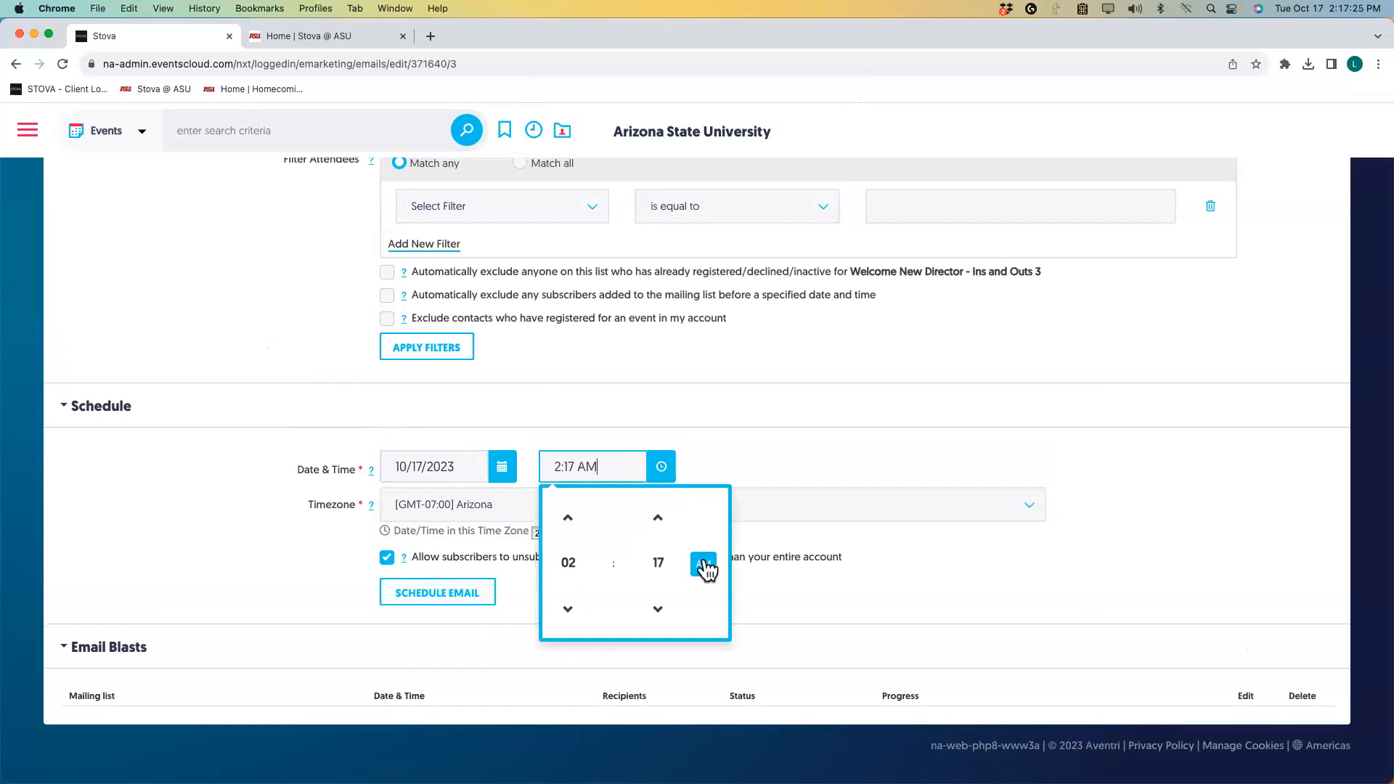
{"action": "left_click", "coordinate": [703, 567]}
{"action": "left_click", "coordinate": [783, 581]}
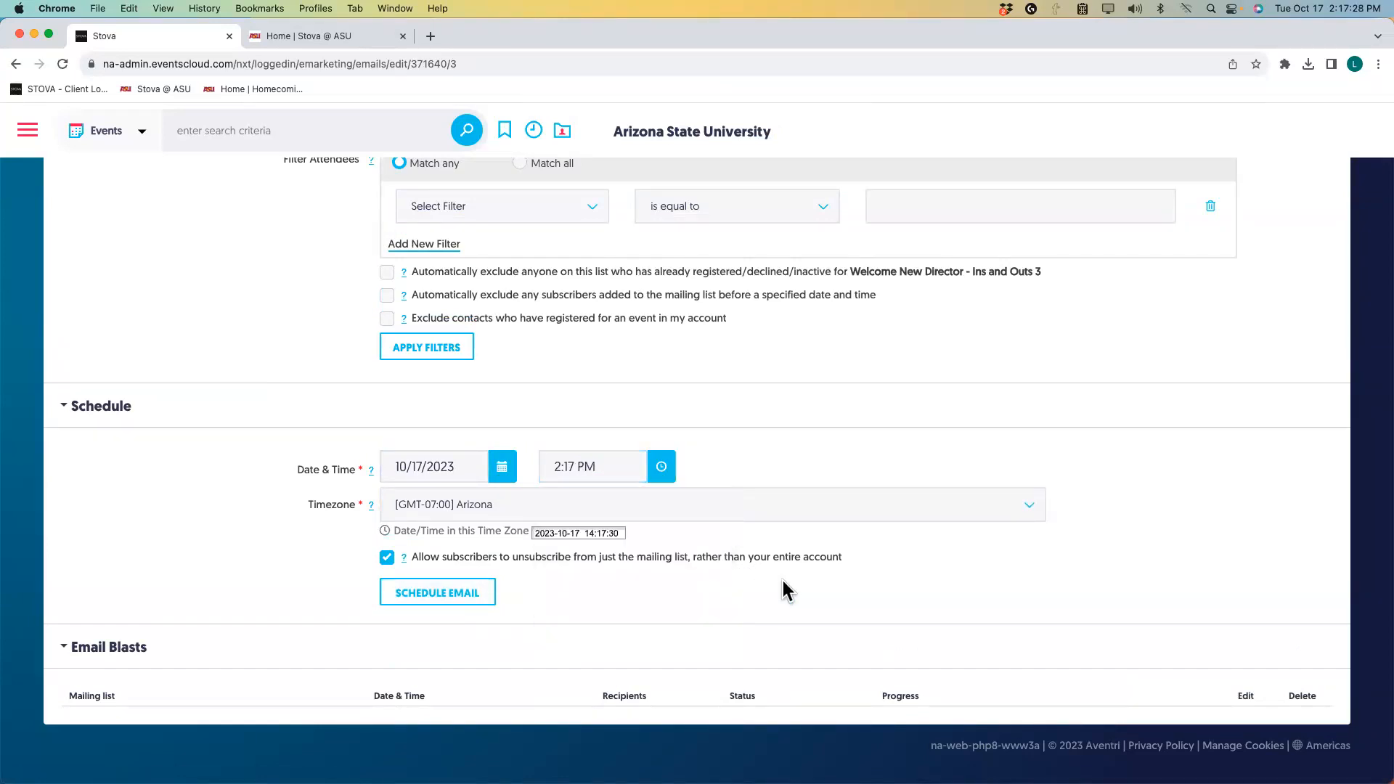
{"action": "left_click", "coordinate": [462, 610]}
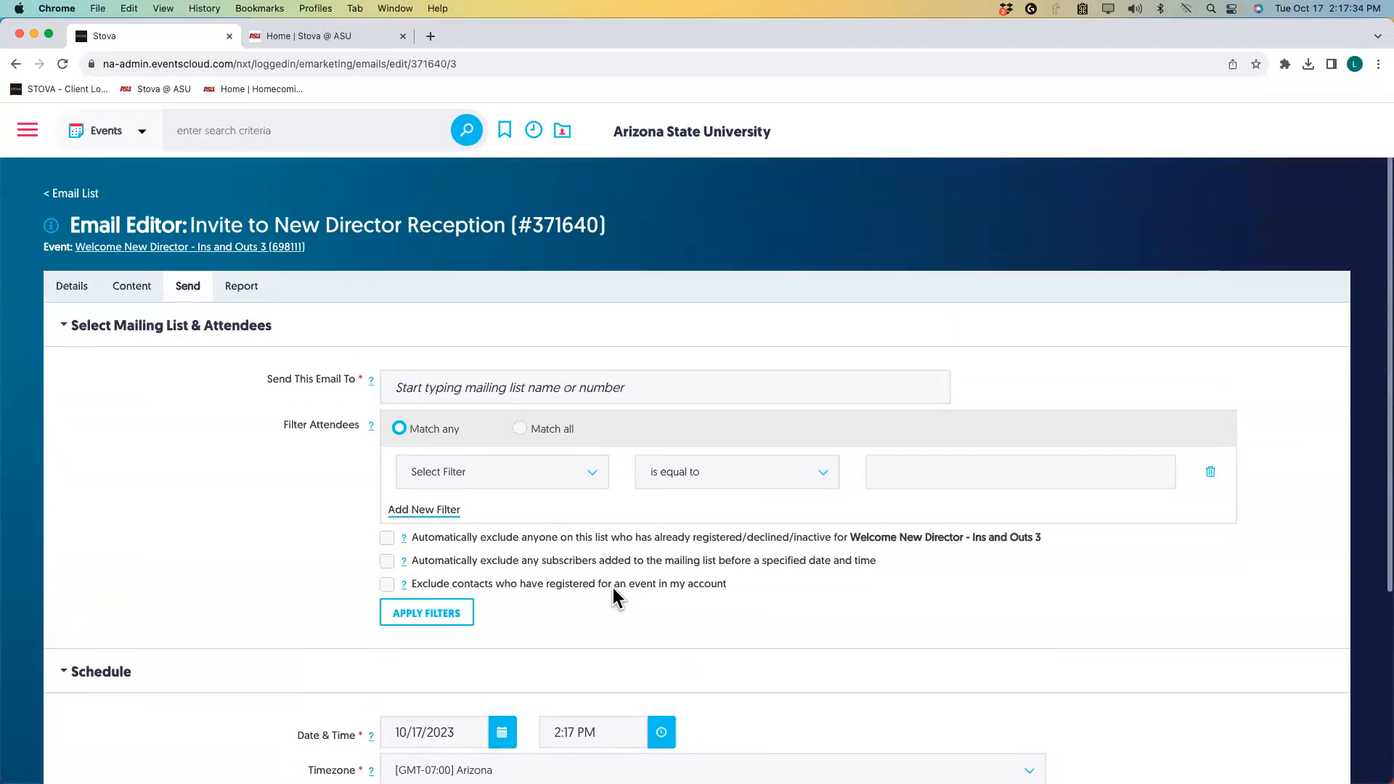
{"action": "scroll", "coordinate": [613, 587], "scroll_direction": "down", "scroll_amount": 5}
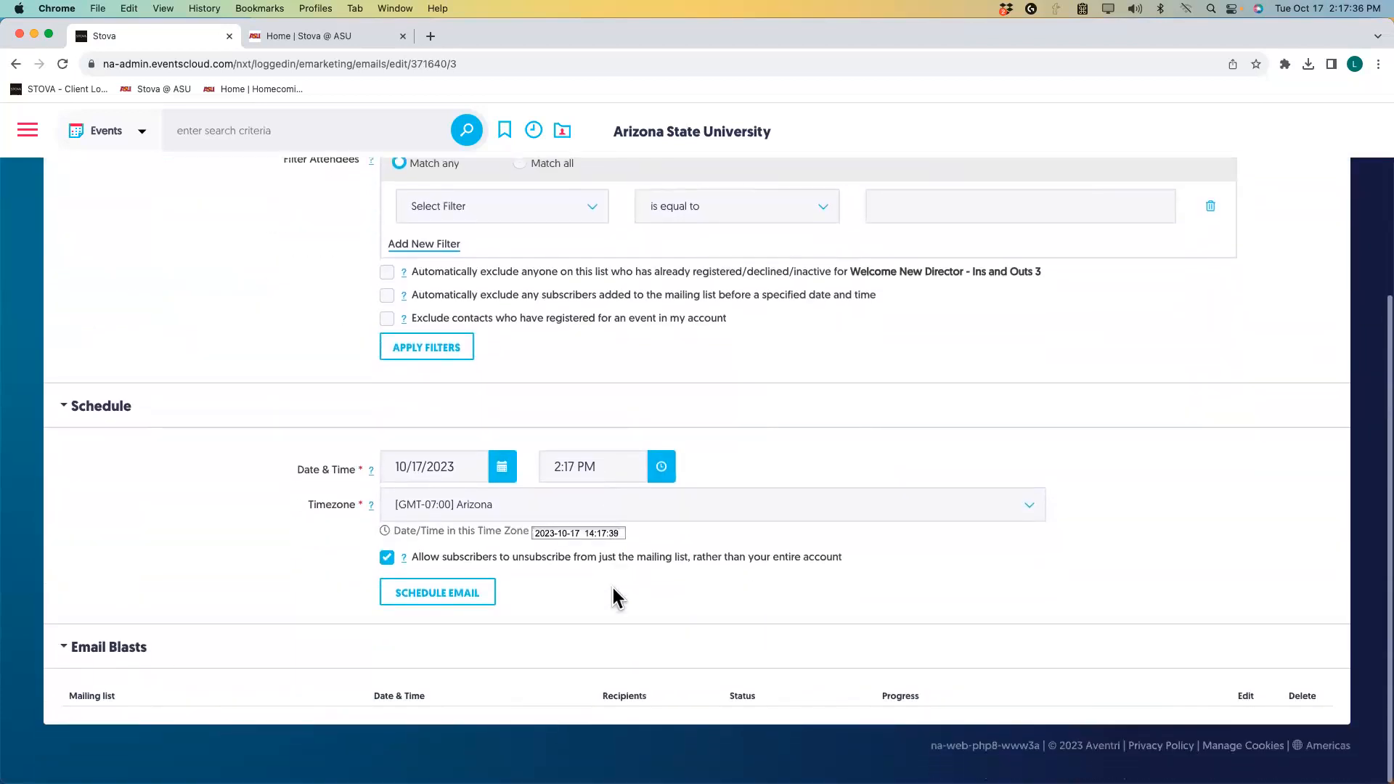
{"action": "scroll", "coordinate": [613, 587], "scroll_direction": "up", "scroll_amount": 4}
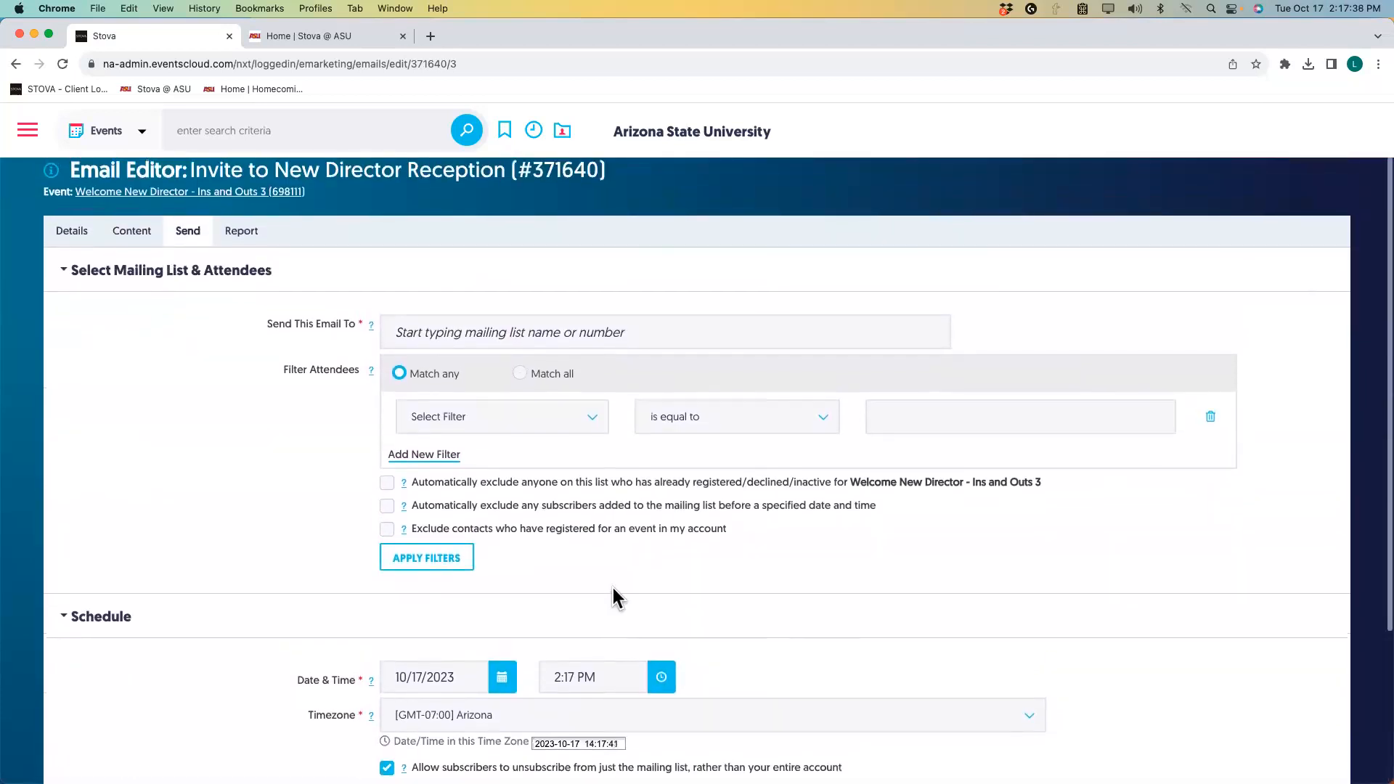
{"action": "scroll", "coordinate": [613, 587], "scroll_direction": "up", "scroll_amount": 1}
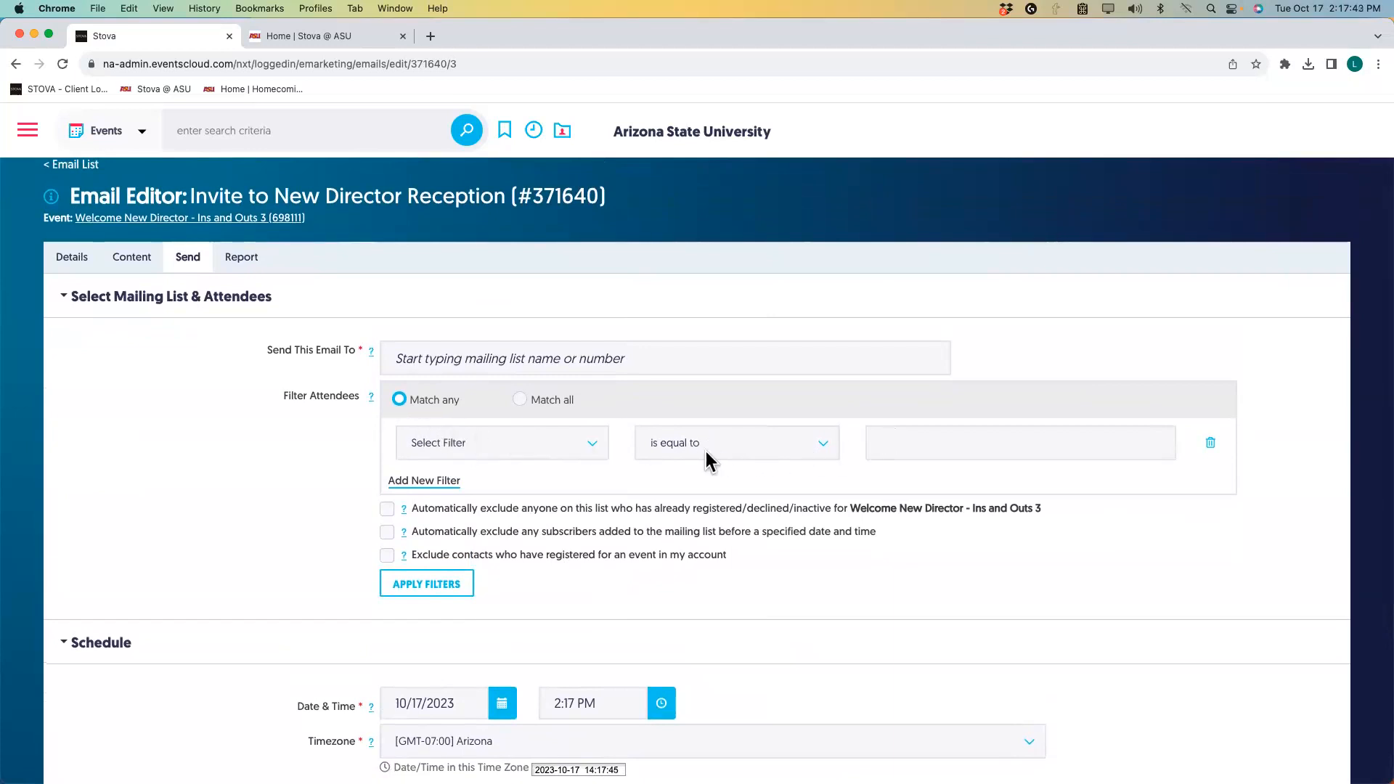
Filter attendees by Email Address matching a test contact's e-mail and apply the filter.
{"action": "left_click", "coordinate": [594, 456]}
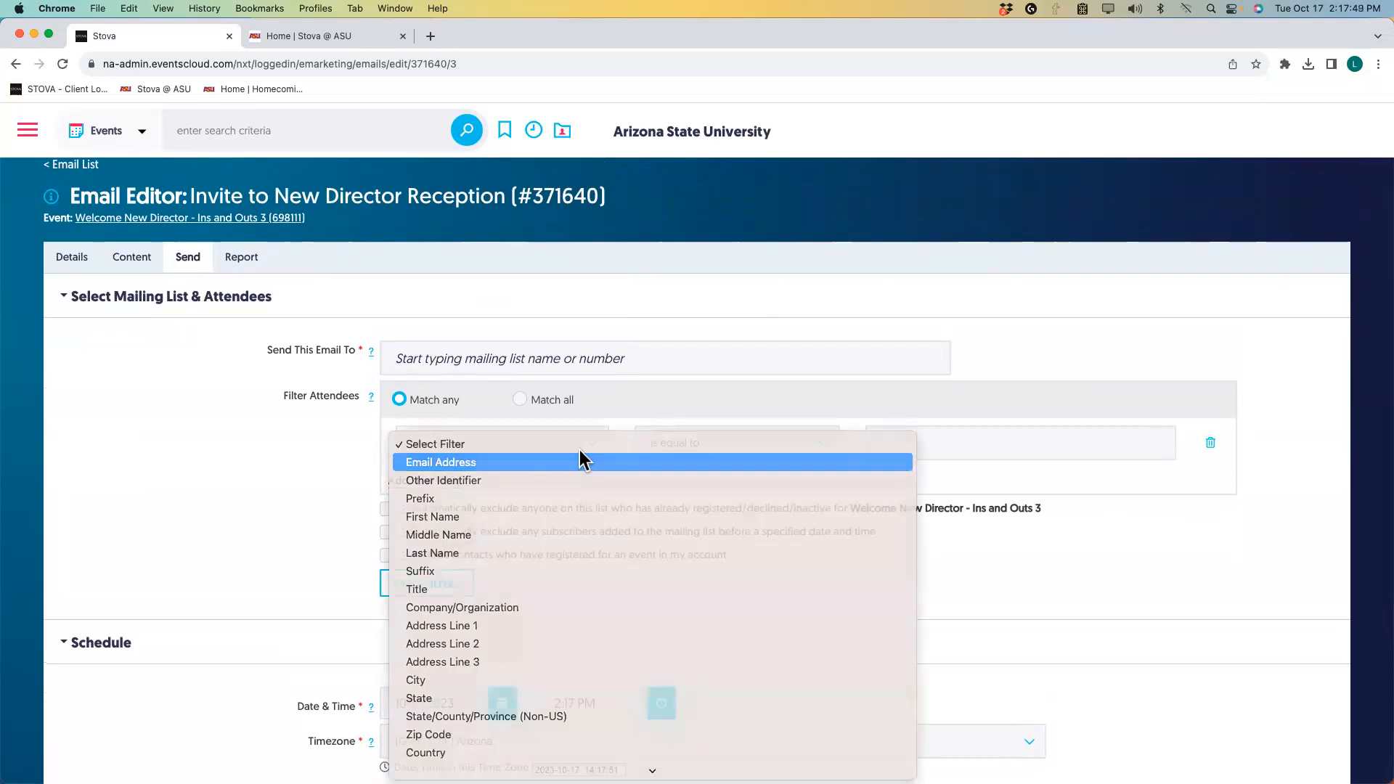
{"action": "left_click", "coordinate": [581, 461]}
{"action": "left_click", "coordinate": [913, 447]}
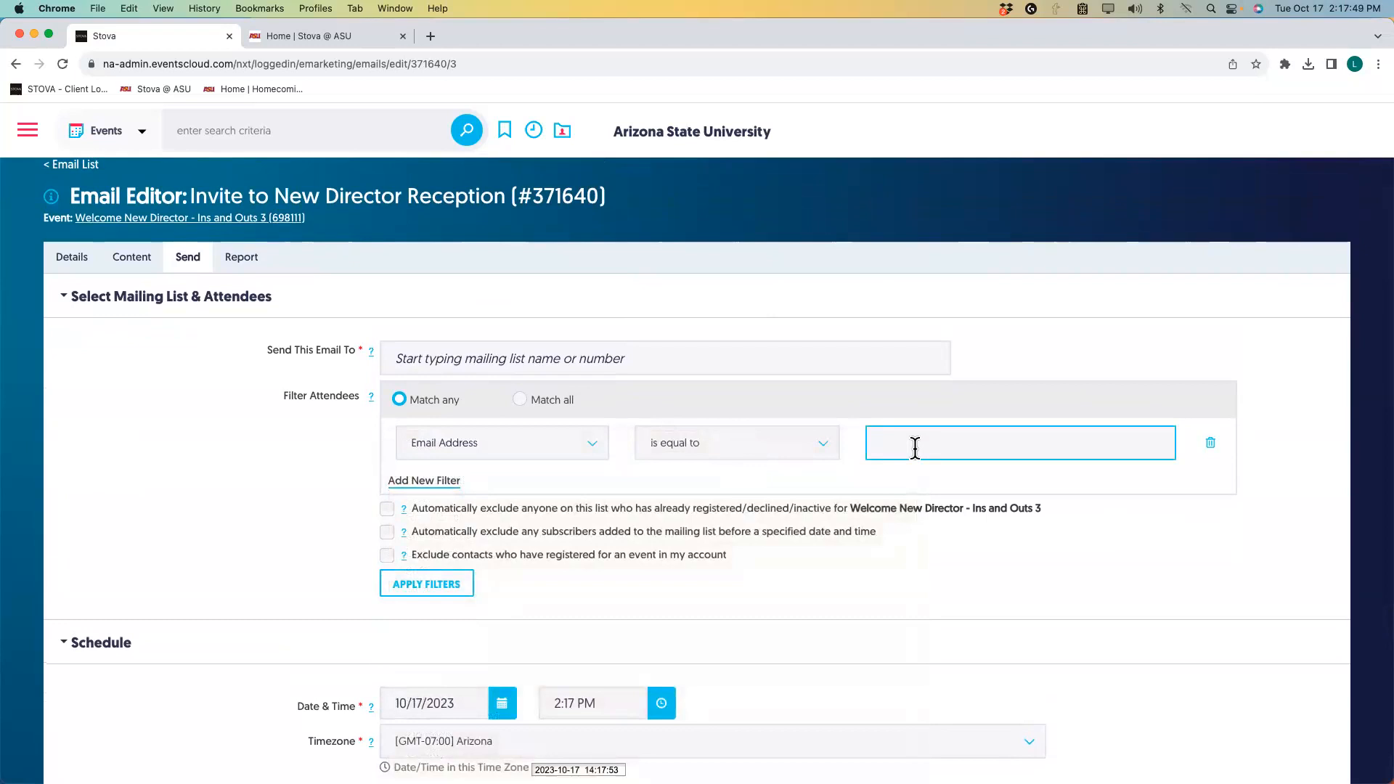
{"action": "left_click", "coordinate": [399, 590]}
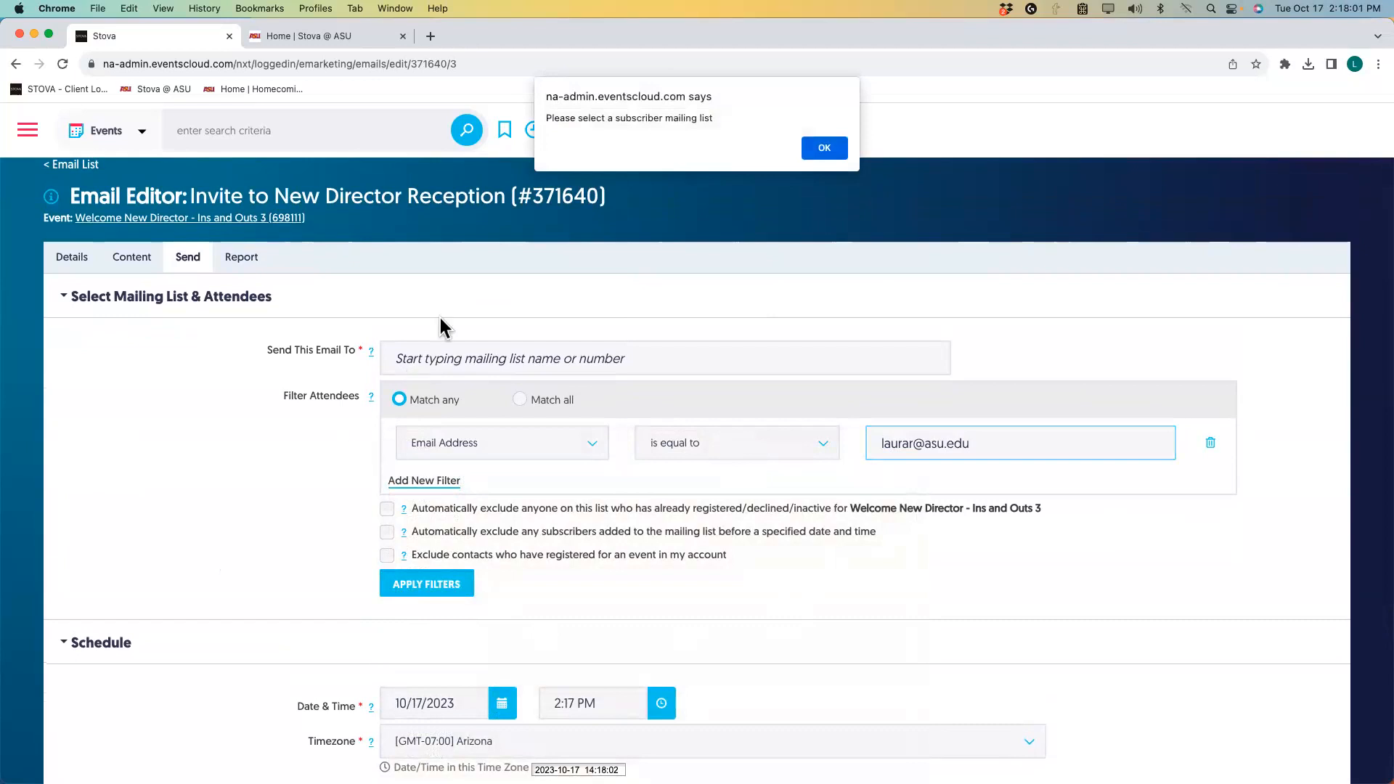
Address the invite to the Marketing Module Test List and filter it to 1 subscriber.
{"action": "left_click", "coordinate": [819, 149]}
{"action": "left_click", "coordinate": [503, 362]}
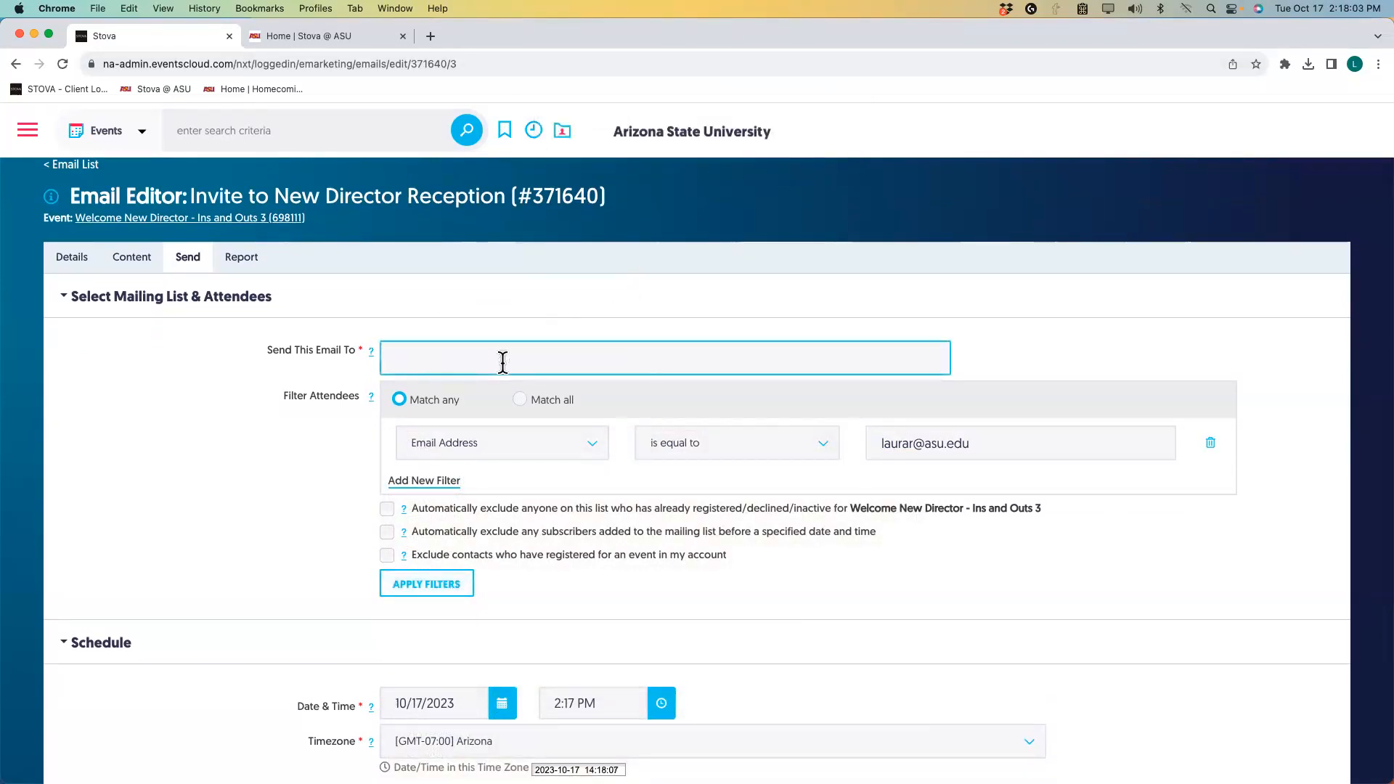
{"action": "type", "text": "module test"}
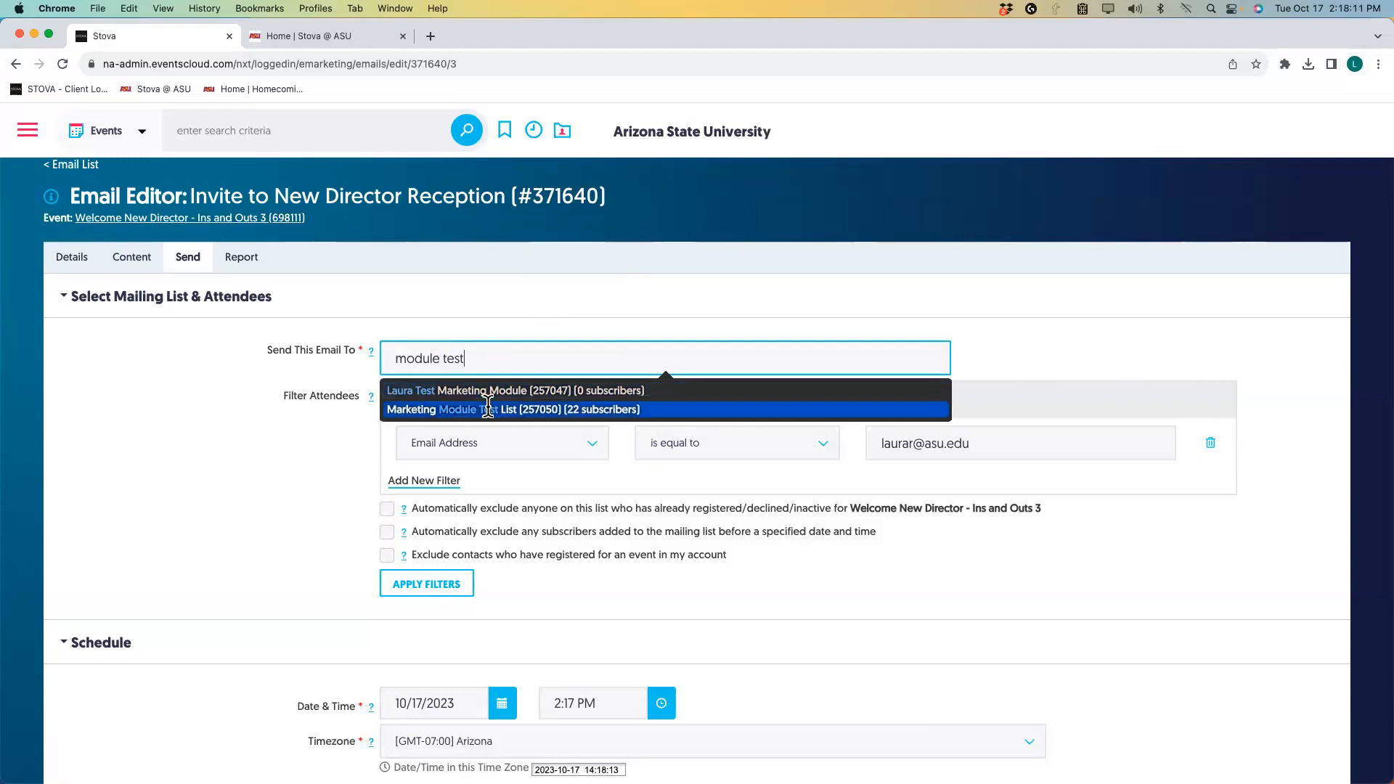
{"action": "left_click", "coordinate": [488, 409]}
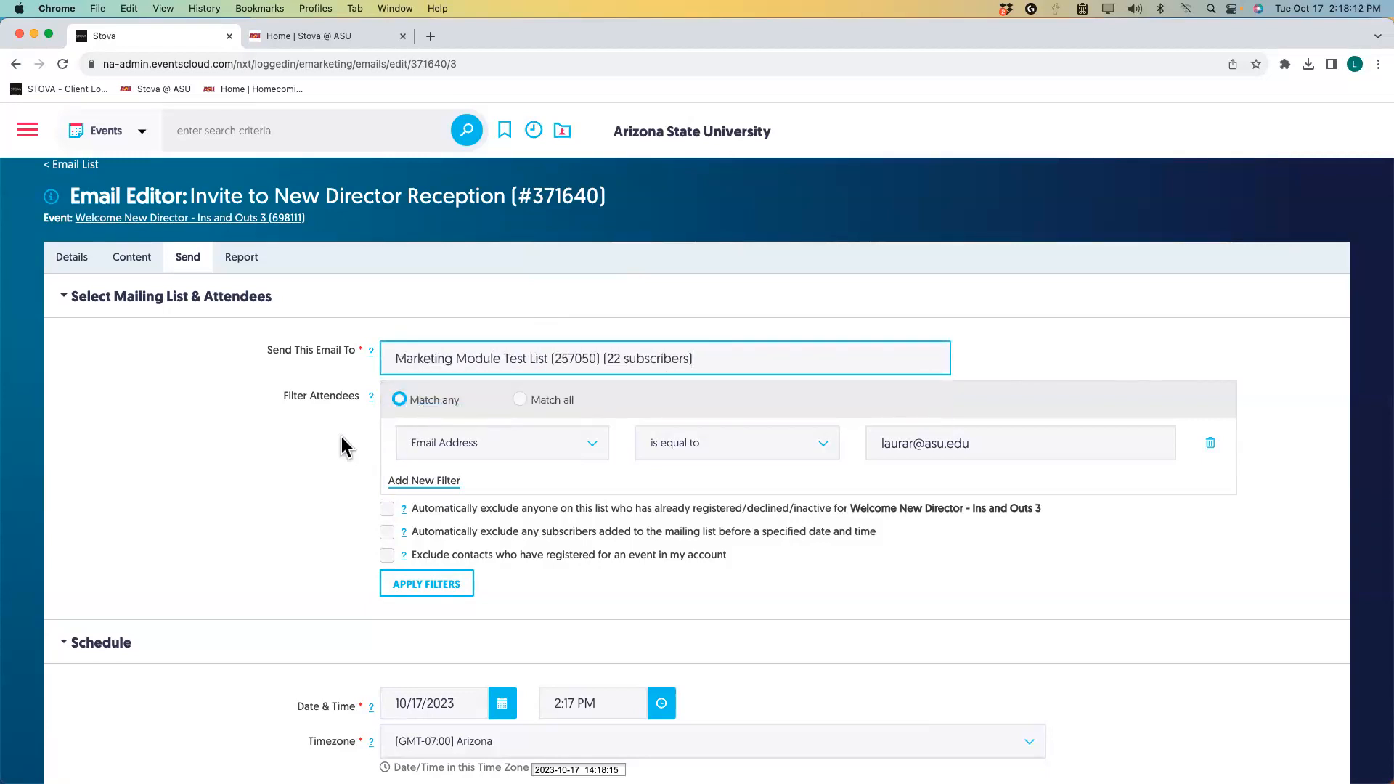
{"action": "left_click", "coordinate": [414, 589]}
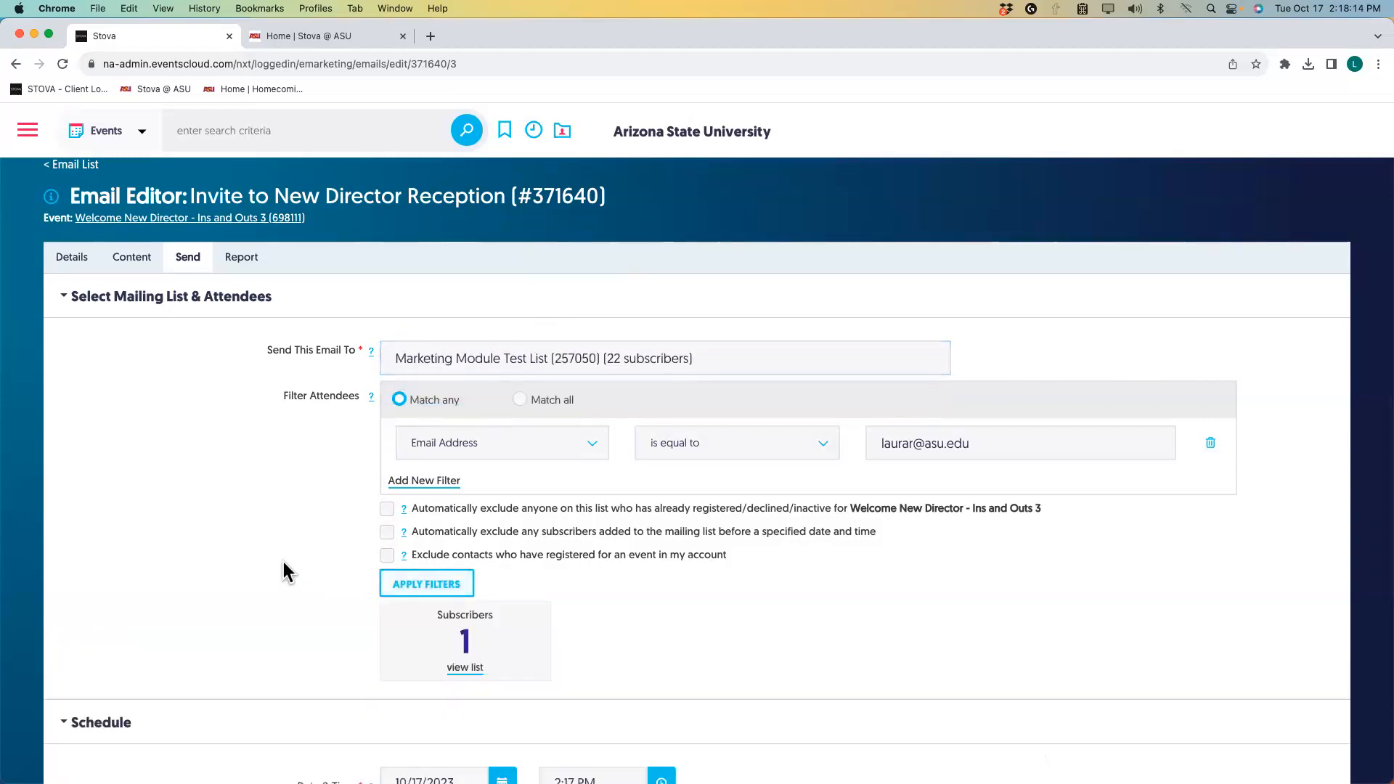
Schedule the invite for 10/17/2023 at 2:17 PM.
{"action": "scroll", "coordinate": [283, 563], "scroll_direction": "down", "scroll_amount": 5}
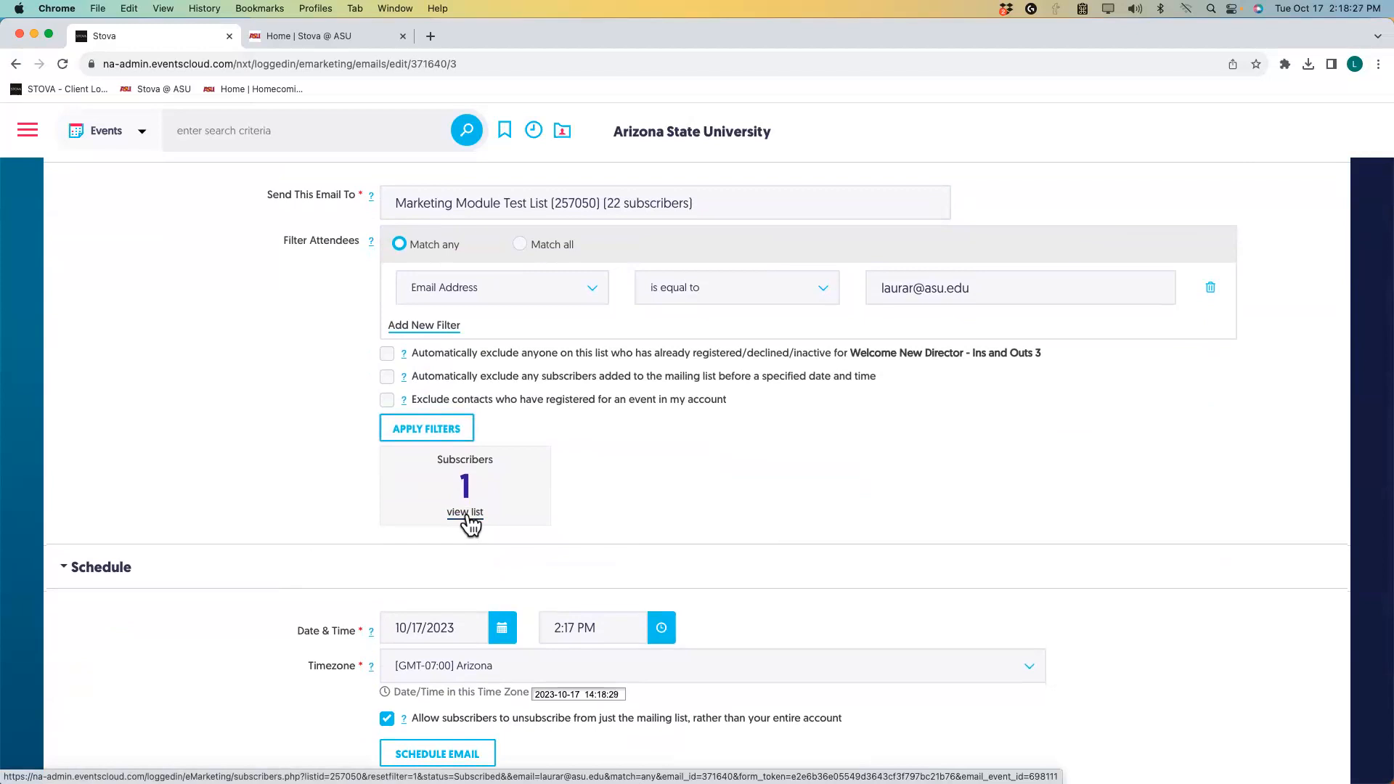
{"action": "scroll", "coordinate": [232, 677], "scroll_direction": "down", "scroll_amount": 1}
{"action": "scroll", "coordinate": [230, 668], "scroll_direction": "down", "scroll_amount": 3}
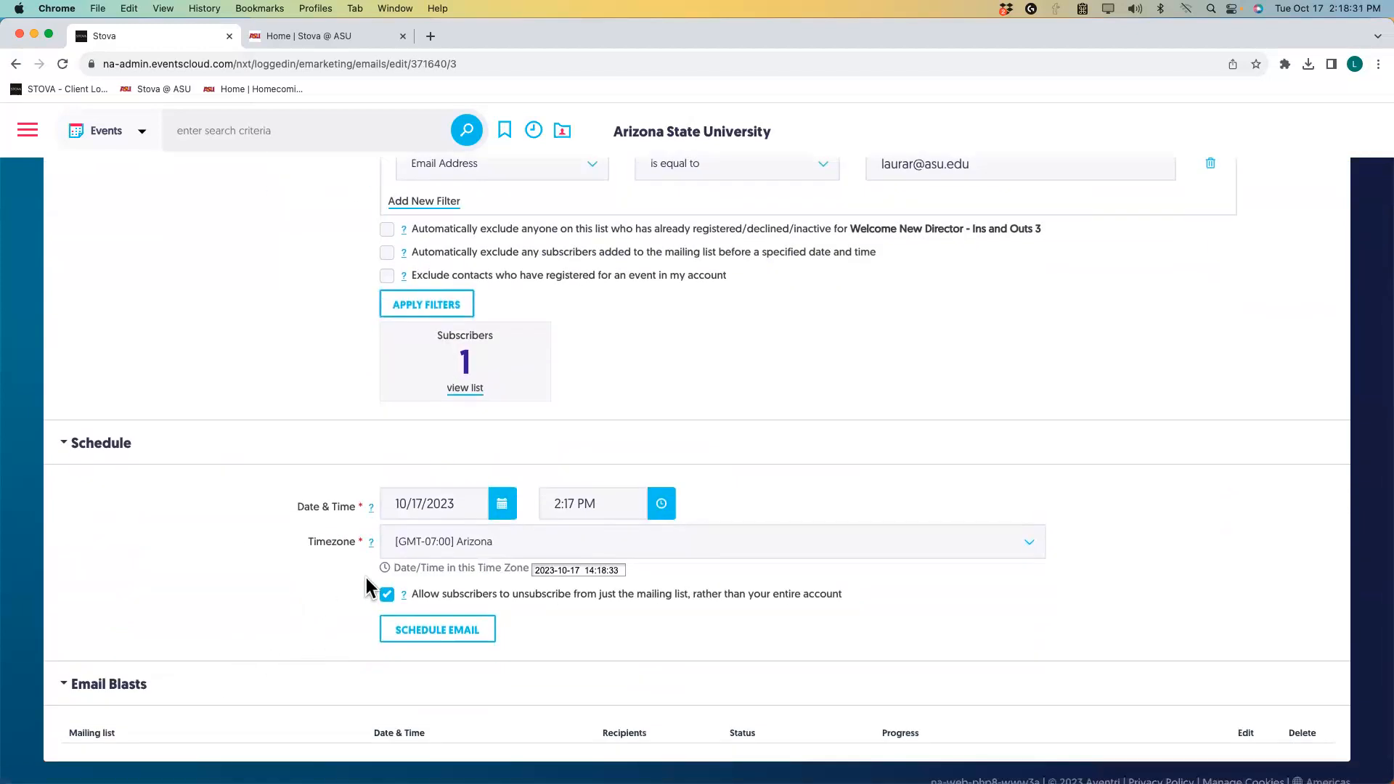
{"action": "left_click", "coordinate": [414, 632]}
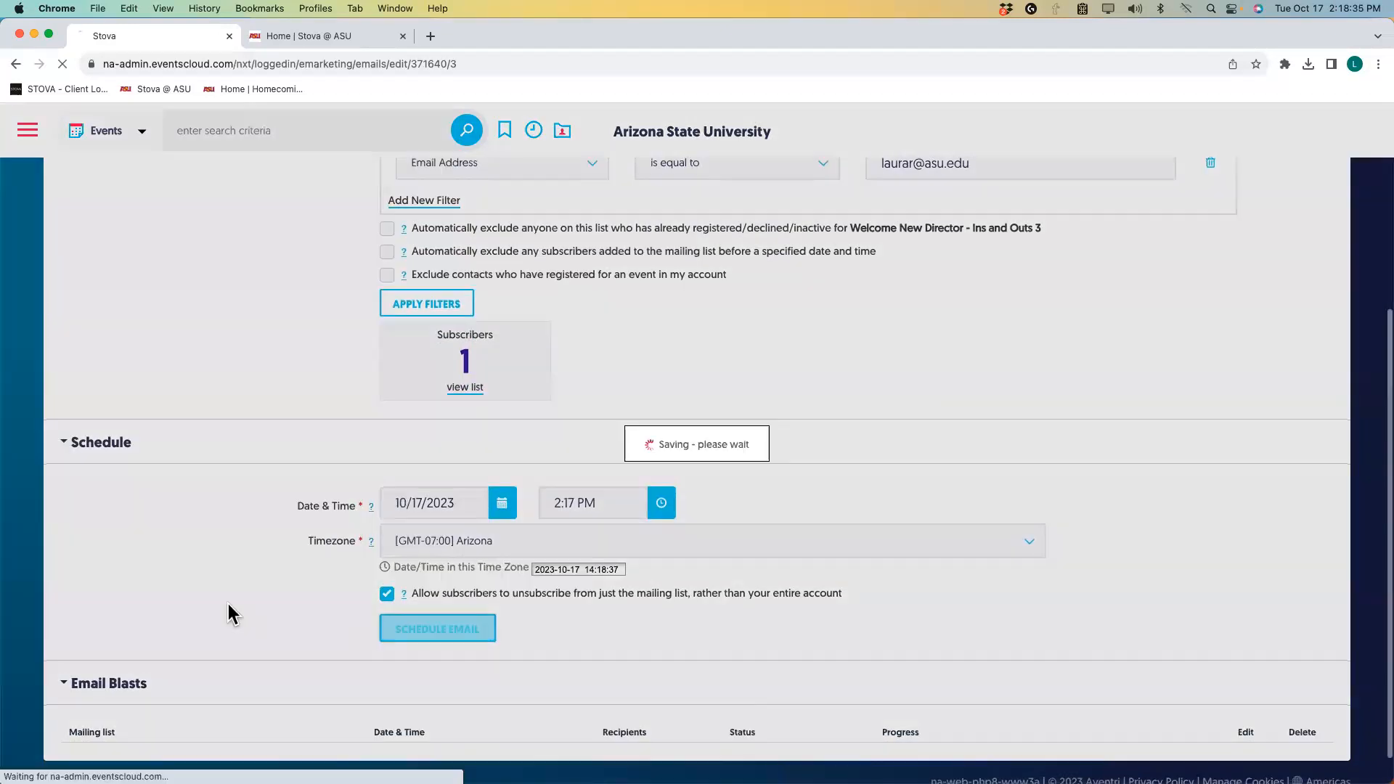
Refresh to confirm the scheduled 1-recipient Marketing Module Test List blast, then view the email's blast reports.
{"action": "scroll", "coordinate": [227, 605], "scroll_direction": "down", "scroll_amount": 4}
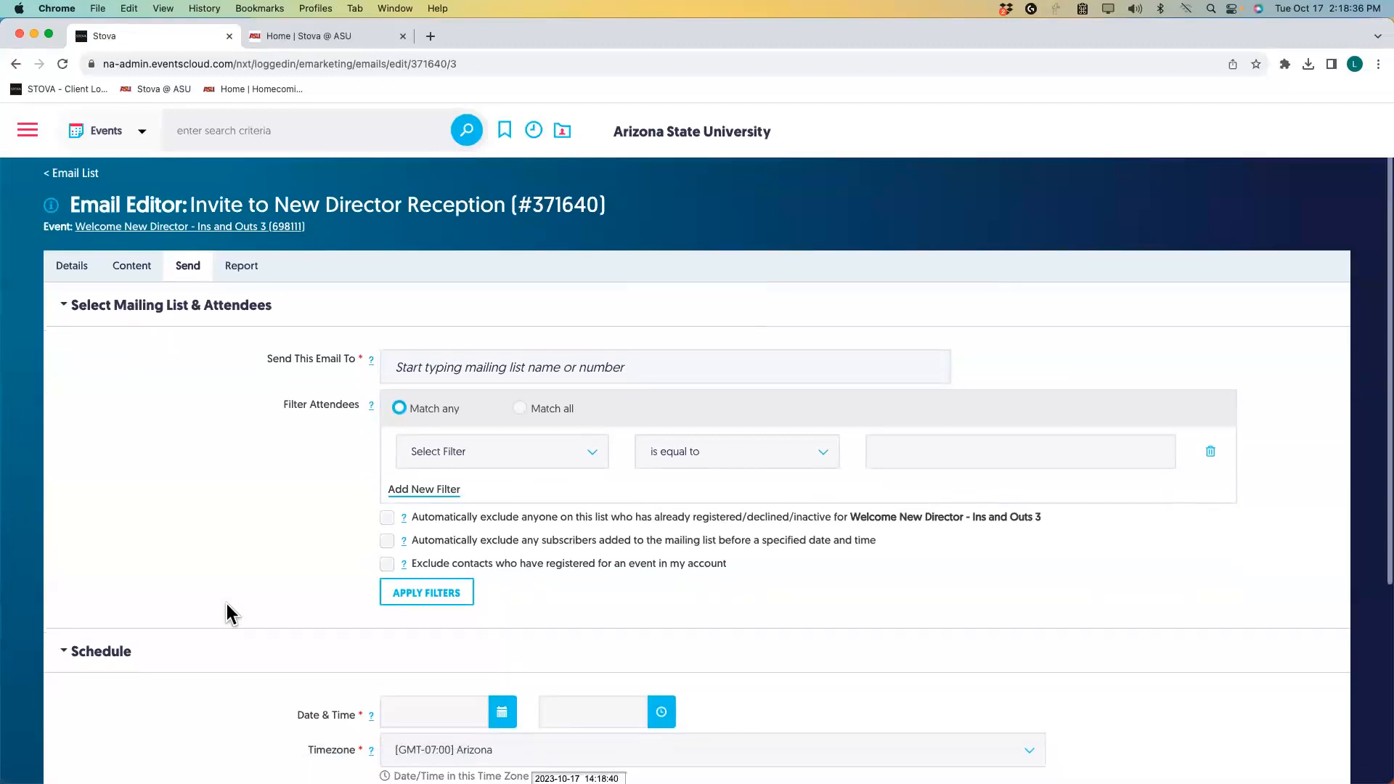
{"action": "scroll", "coordinate": [226, 604], "scroll_direction": "down", "scroll_amount": 1}
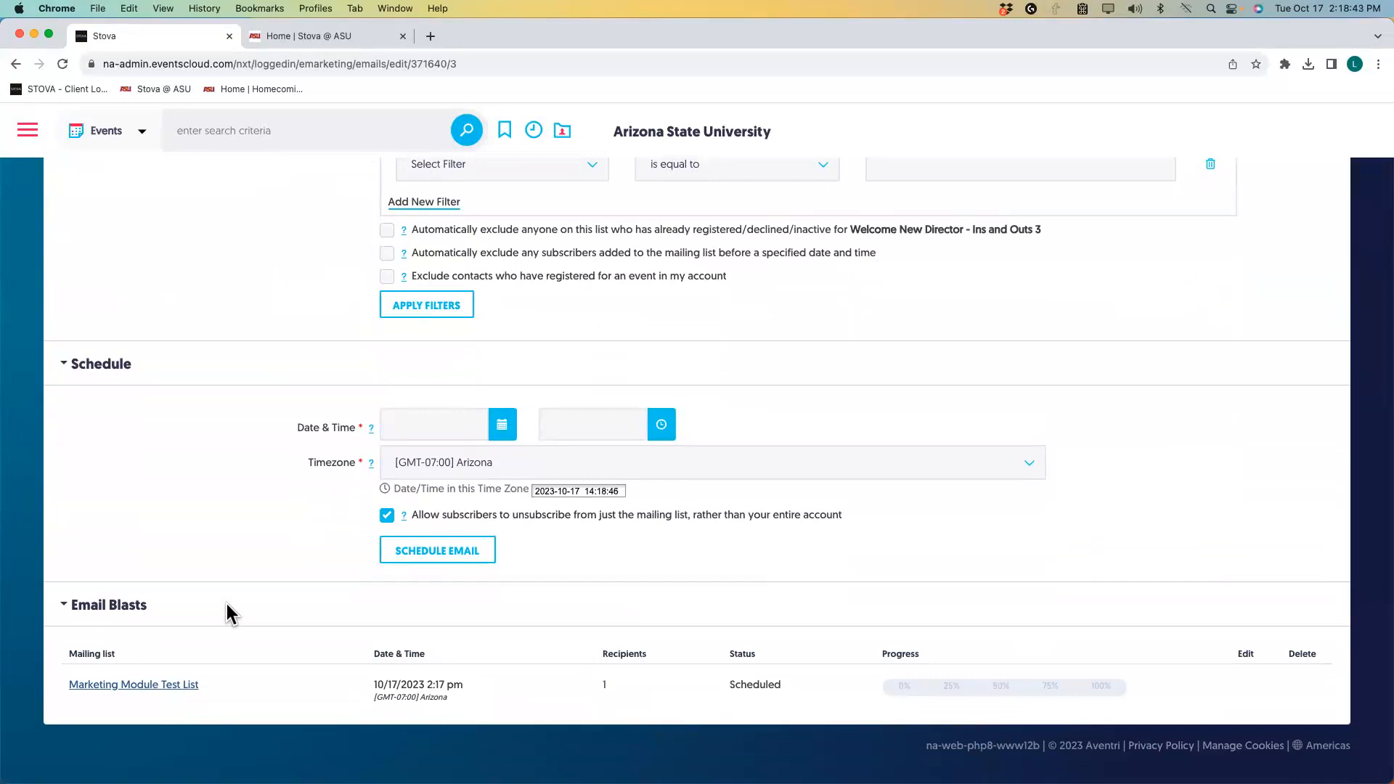
{"action": "left_click", "coordinate": [63, 66]}
{"action": "scroll", "coordinate": [240, 348], "scroll_direction": "down", "scroll_amount": 3}
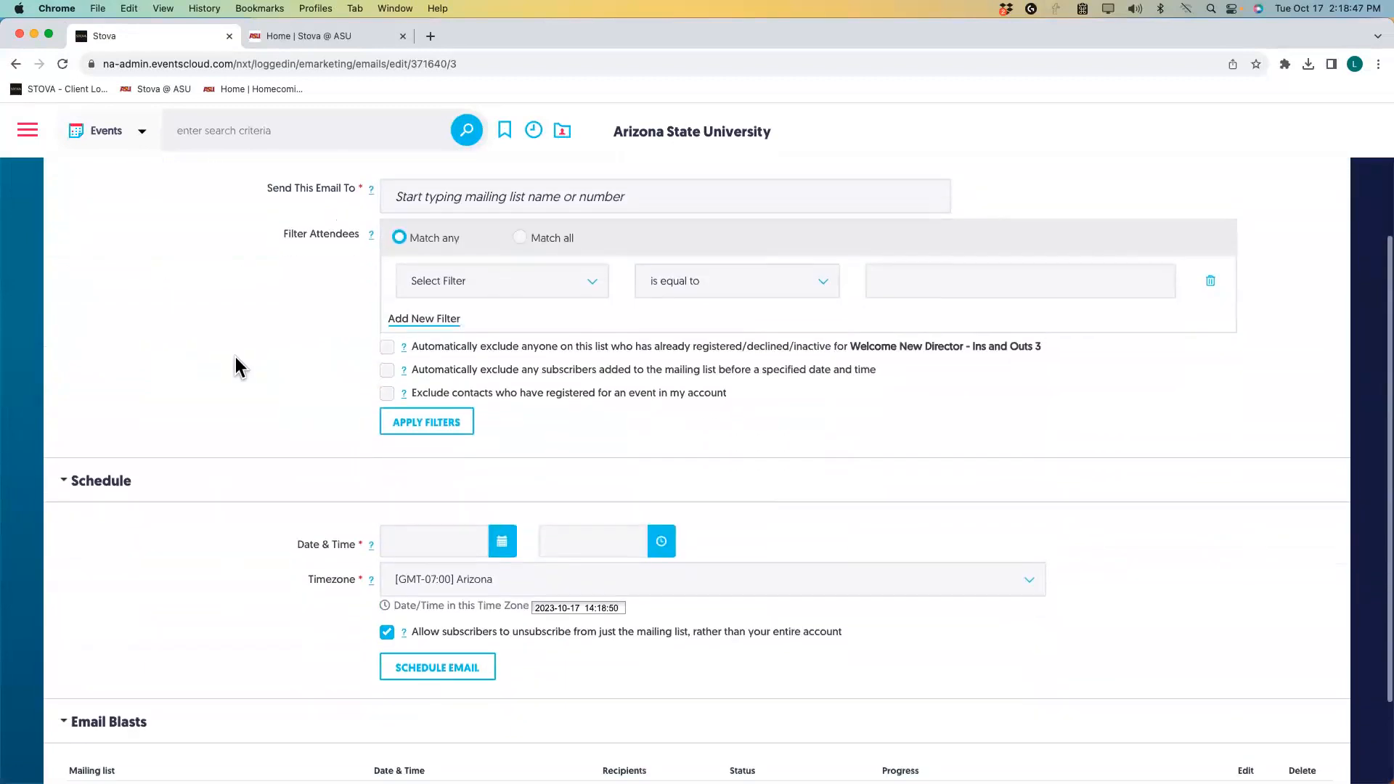
{"action": "scroll", "coordinate": [236, 358], "scroll_direction": "down", "scroll_amount": 2}
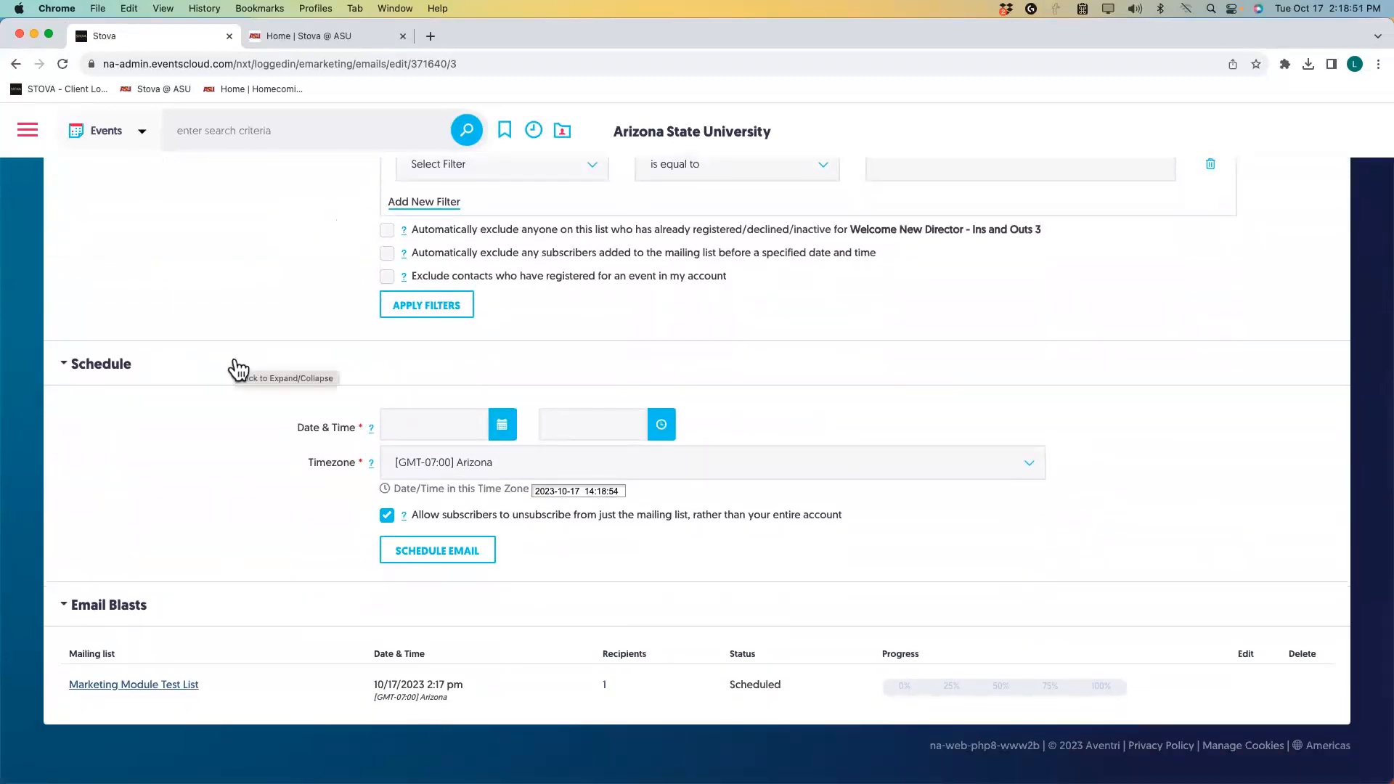
{"action": "scroll", "coordinate": [236, 367], "scroll_direction": "up", "scroll_amount": 5}
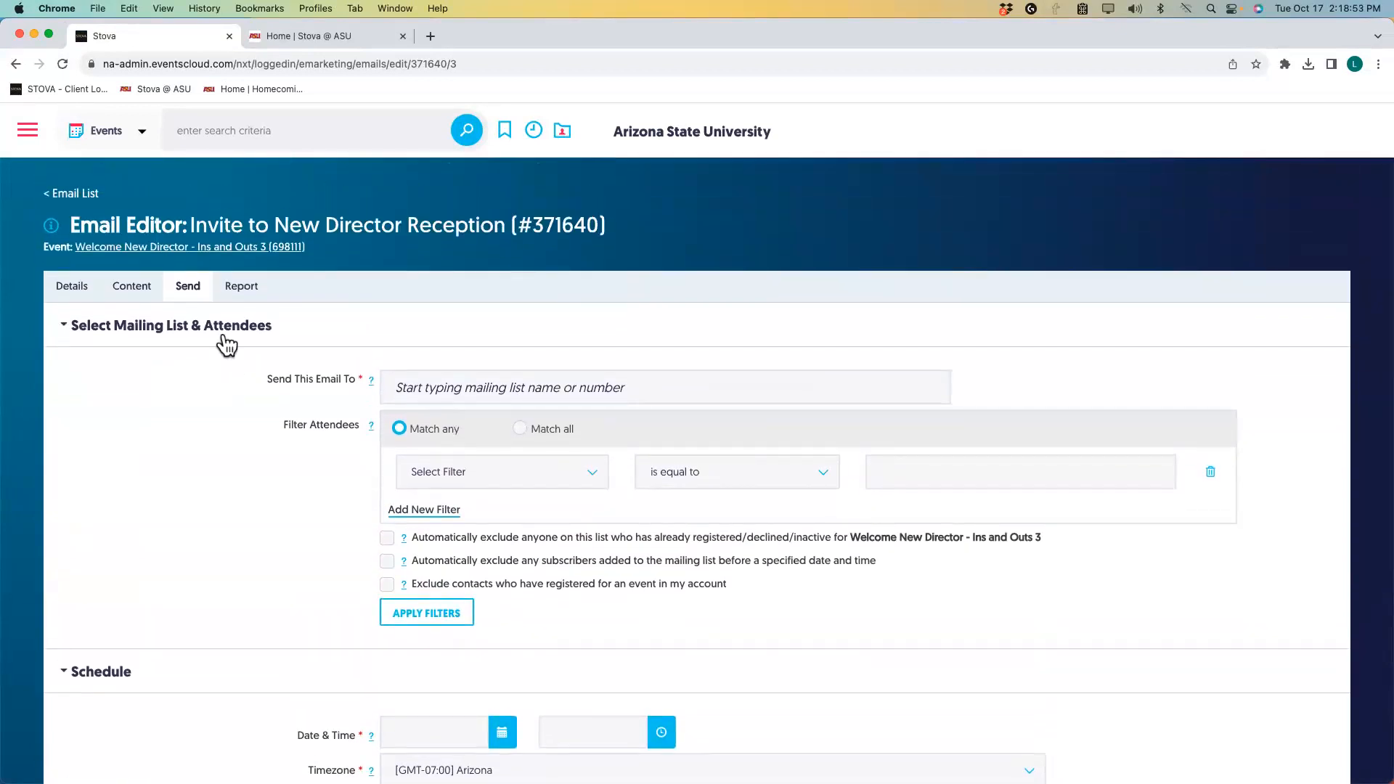
{"action": "left_click", "coordinate": [241, 291]}
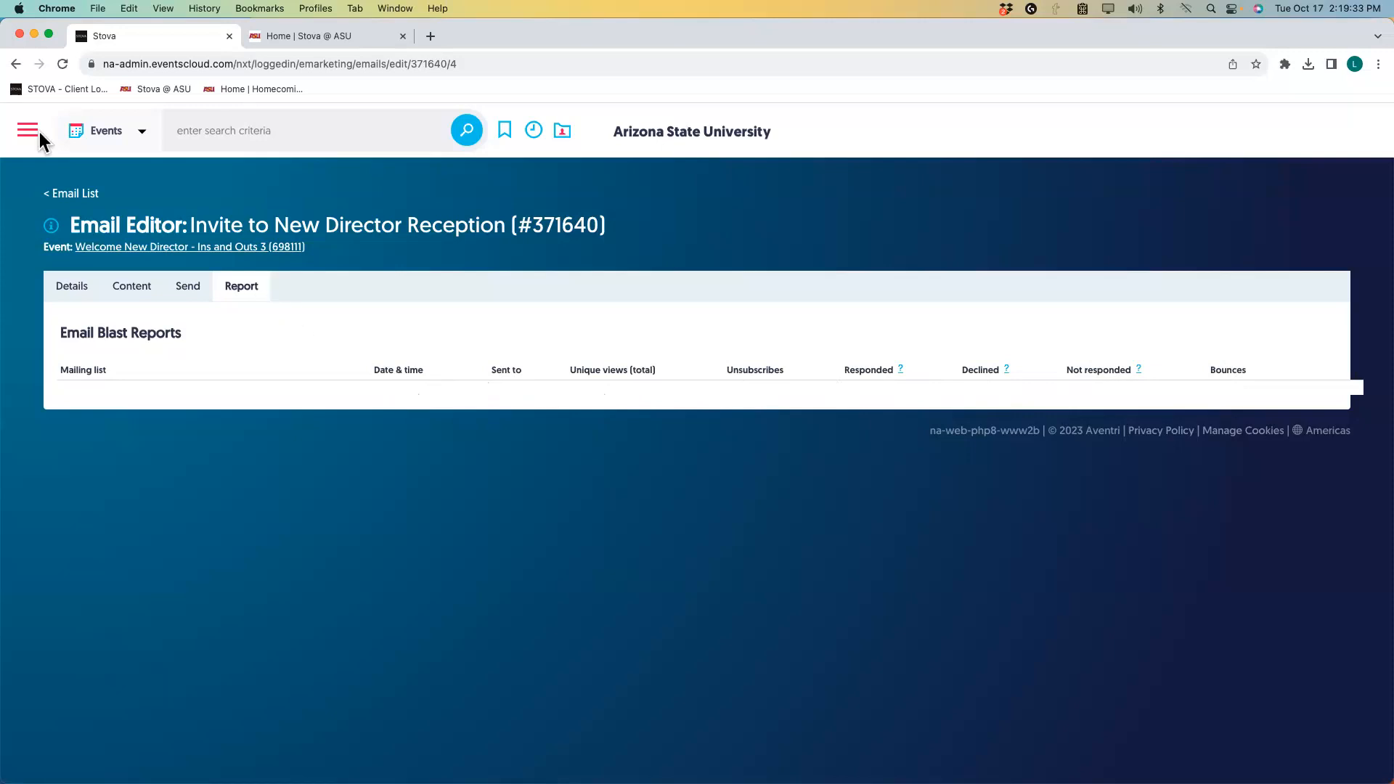
{"action": "left_click", "coordinate": [63, 64]}
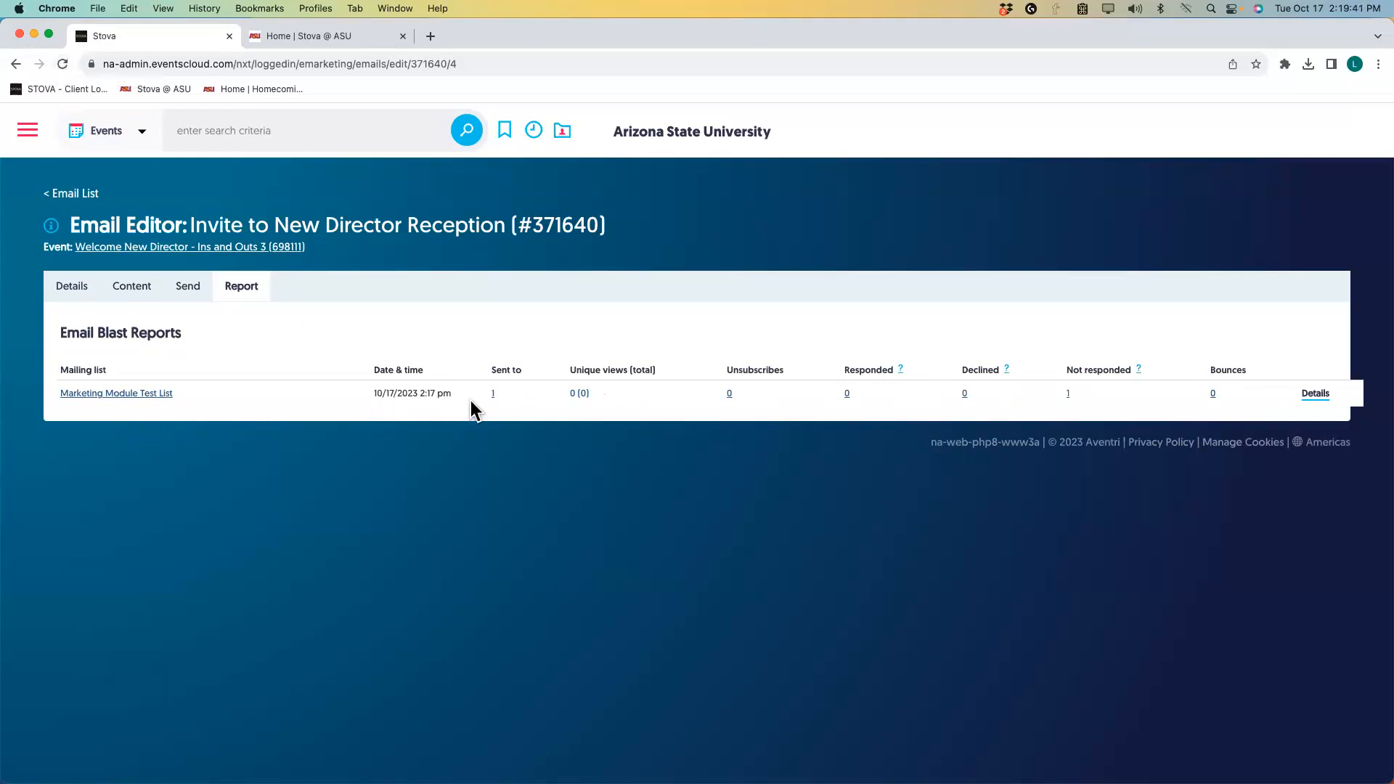
{"action": "left_click", "coordinate": [494, 394]}
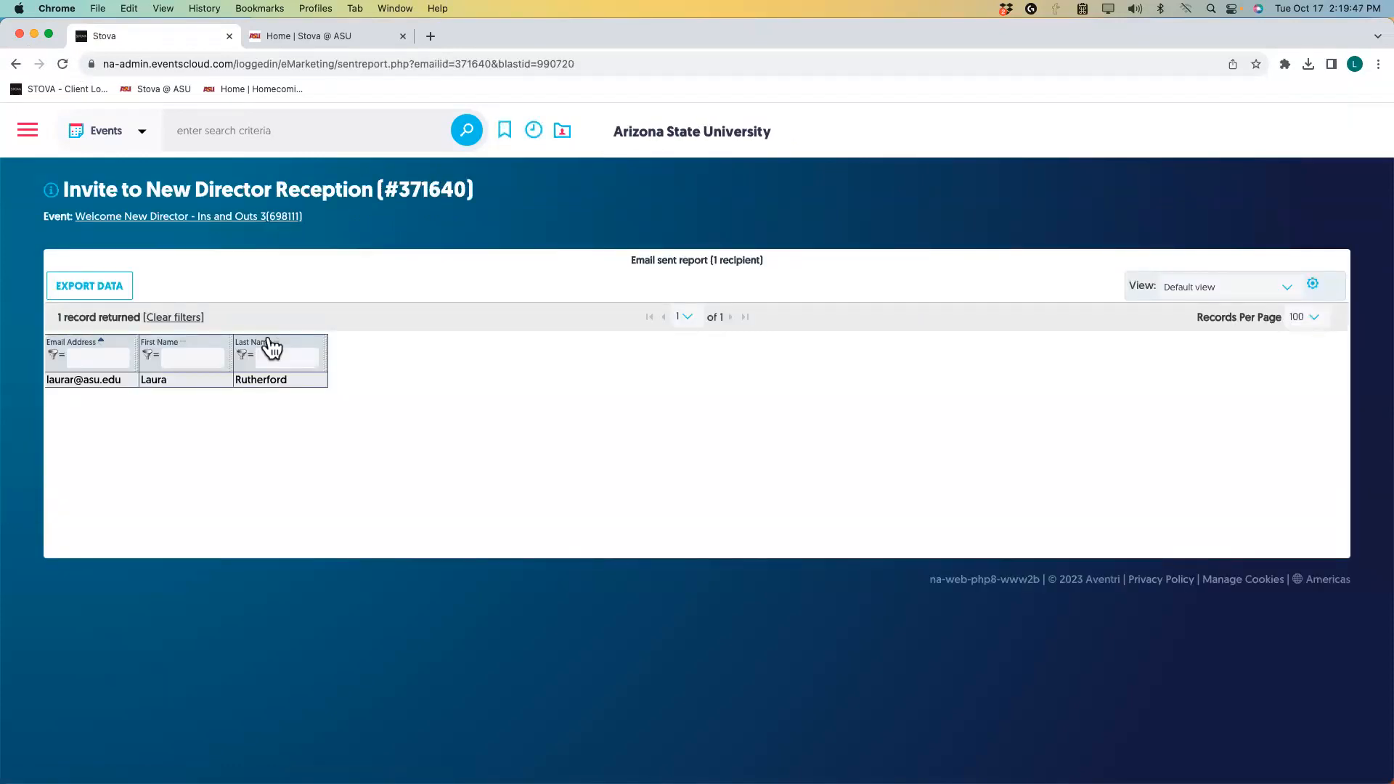
{"action": "left_click", "coordinate": [16, 64]}
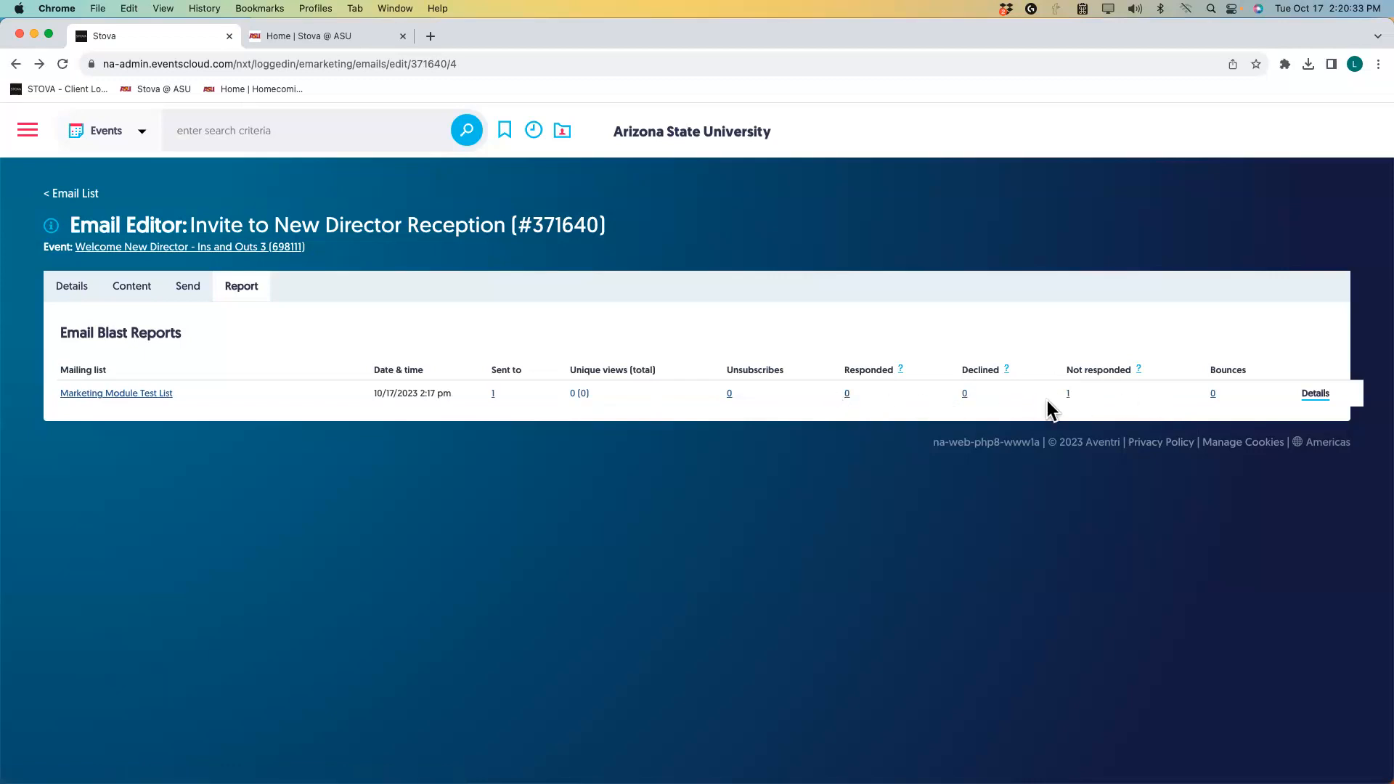
{"action": "left_click", "coordinate": [1318, 399]}
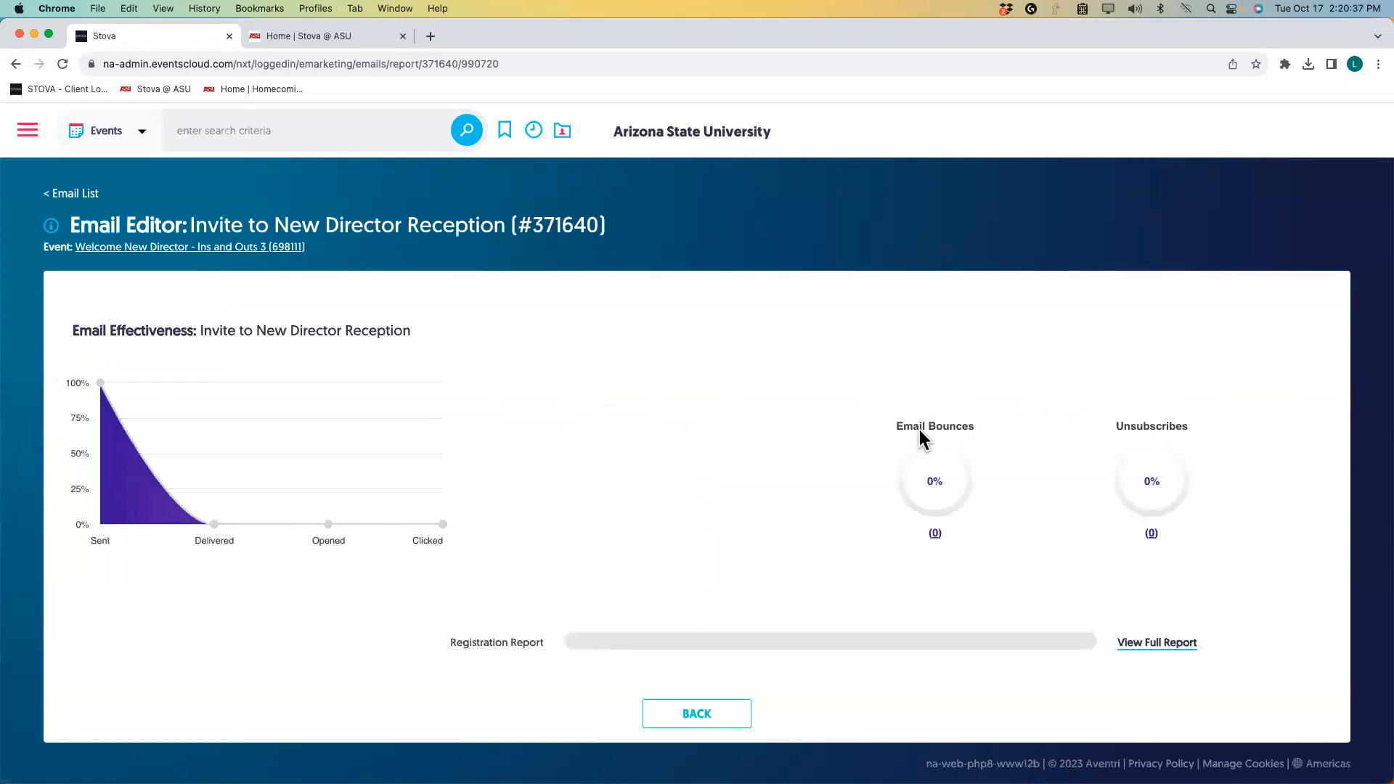
{"action": "mouse_move", "coordinate": [101, 388]}
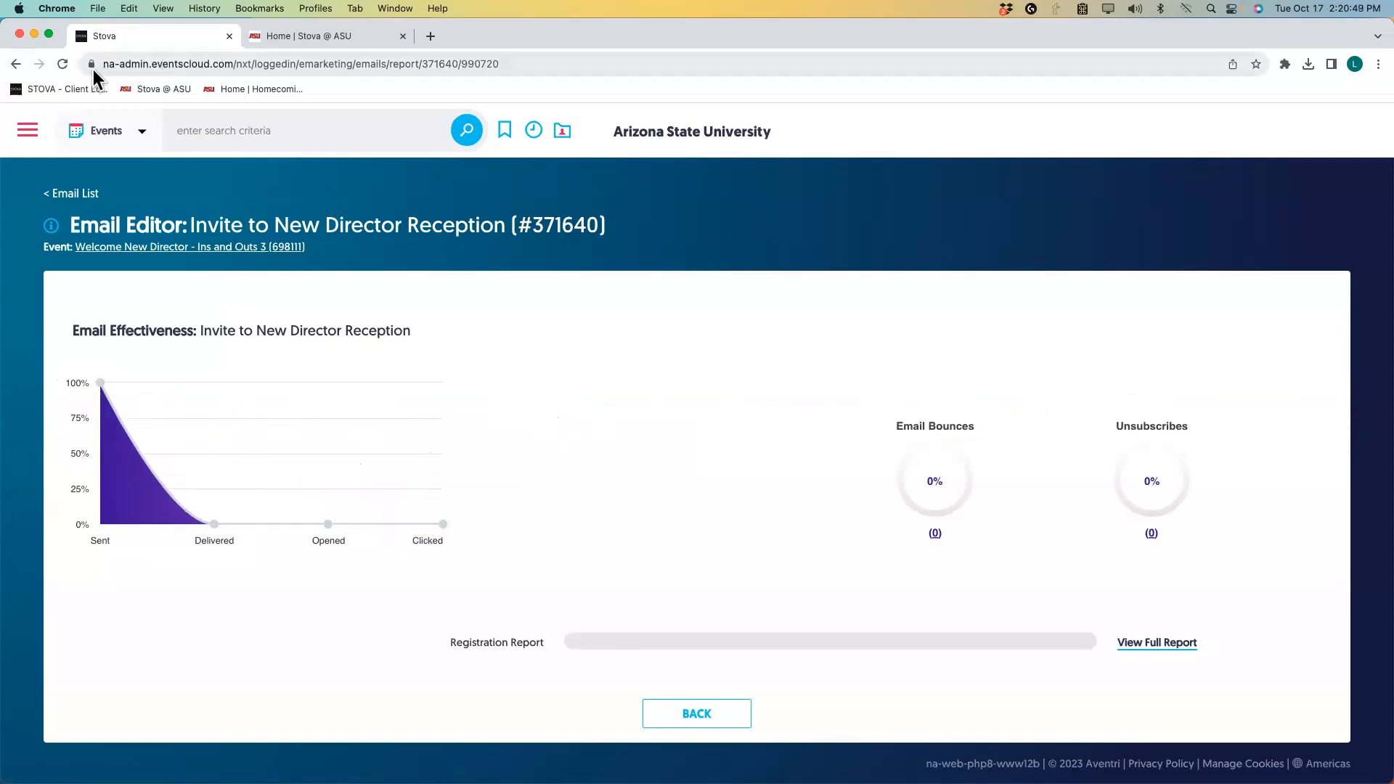
{"action": "left_click", "coordinate": [16, 64]}
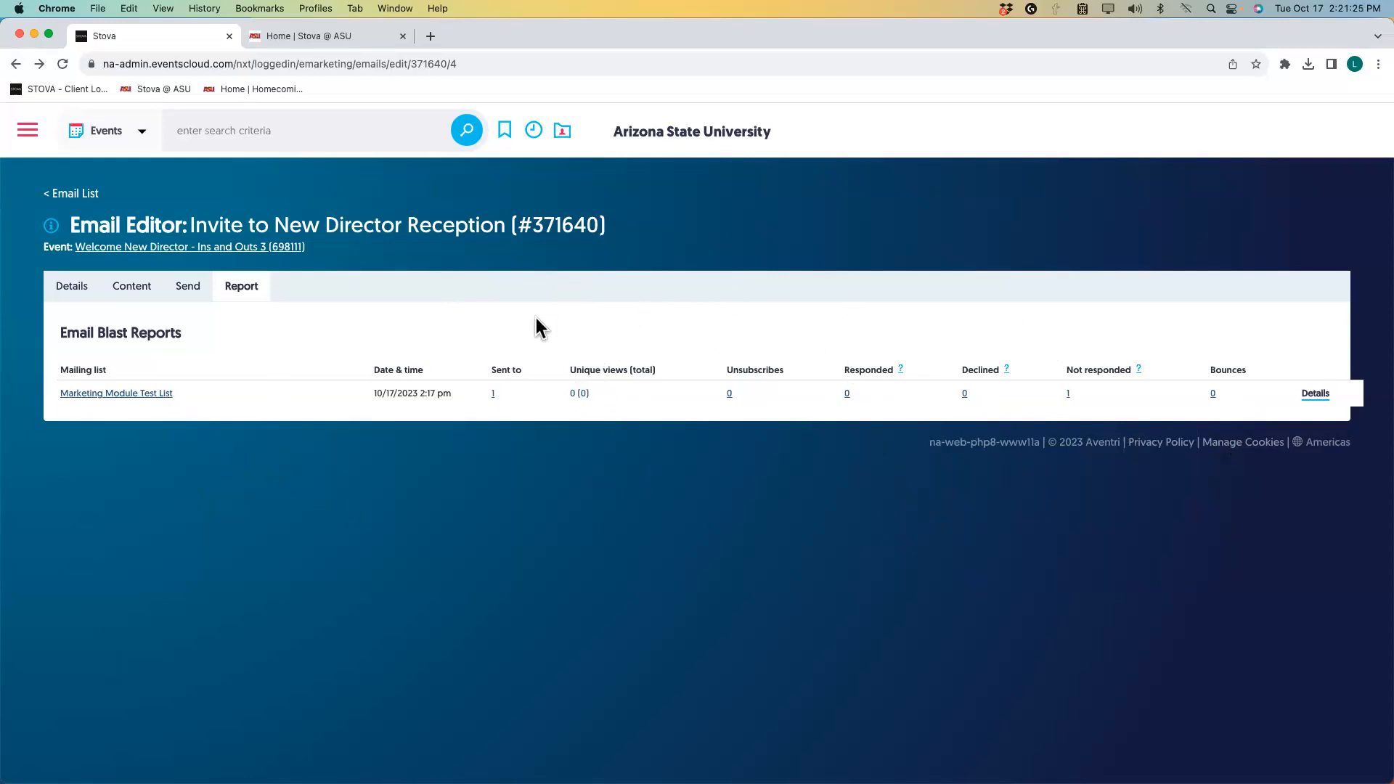
{"action": "left_click", "coordinate": [28, 134]}
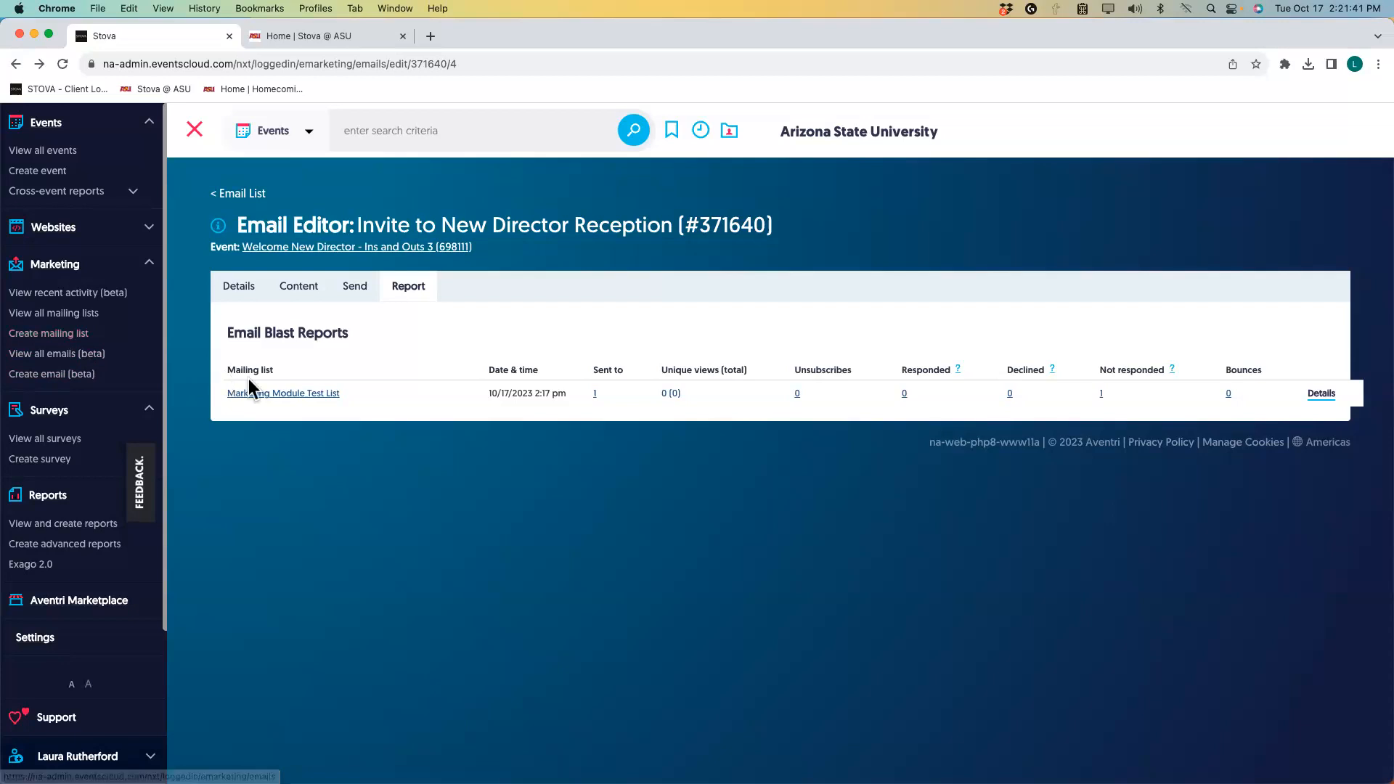
{"action": "left_click", "coordinate": [279, 394]}
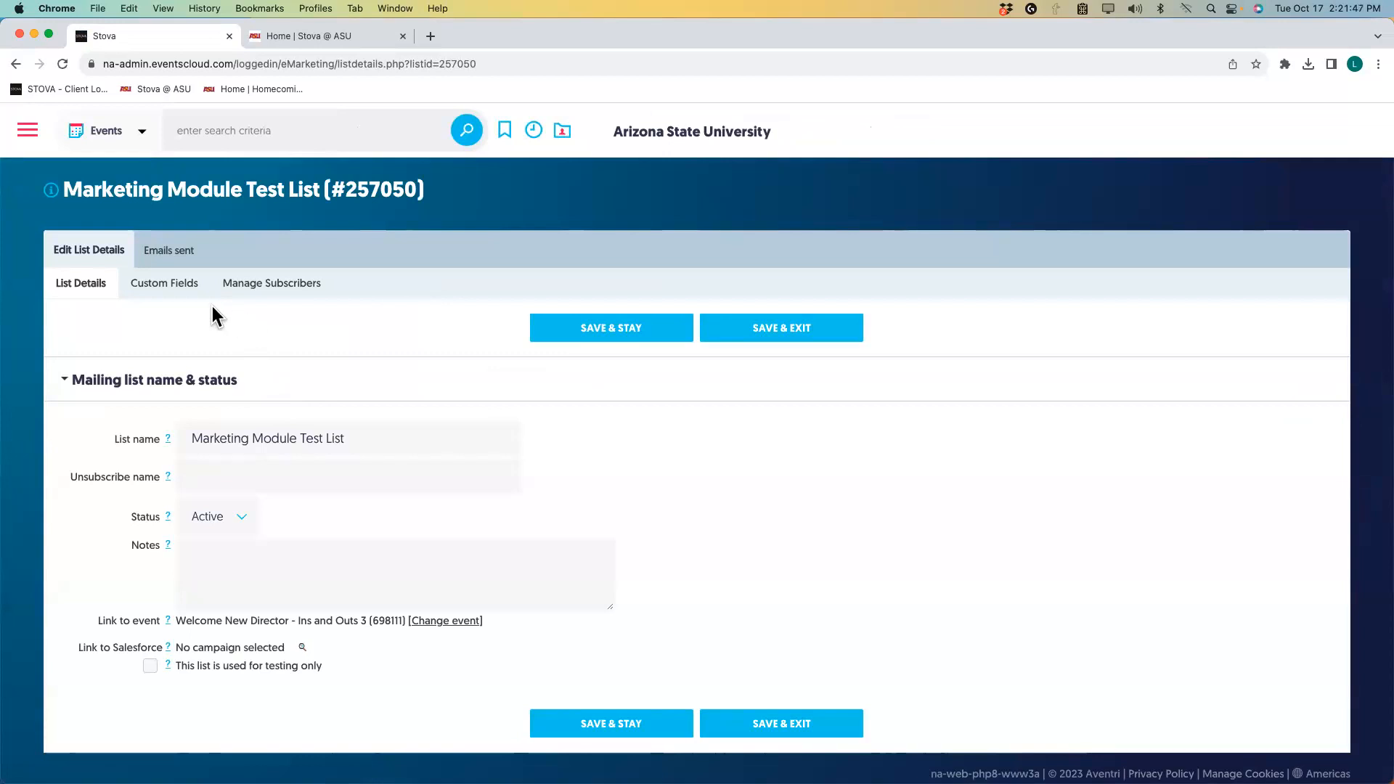
{"action": "left_click", "coordinate": [173, 260]}
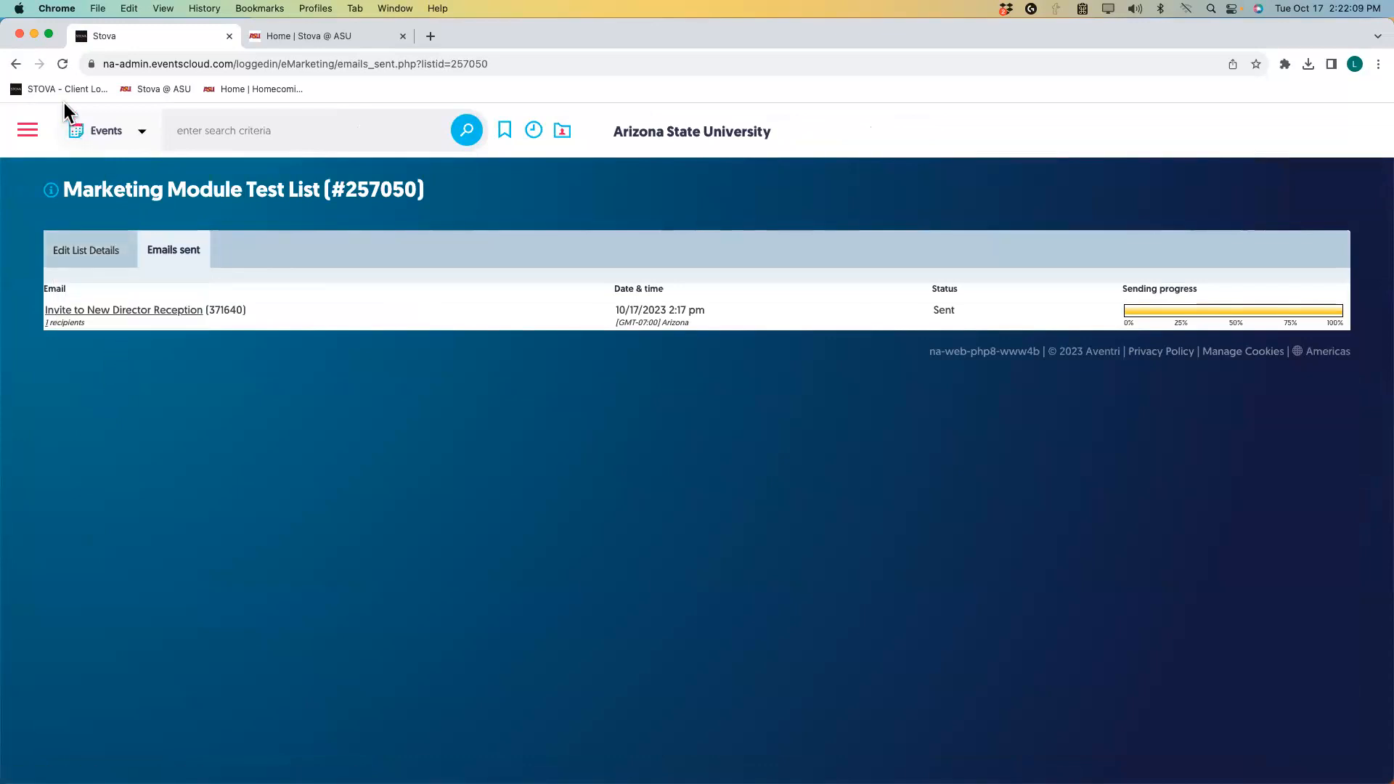
{"action": "left_click", "coordinate": [15, 65]}
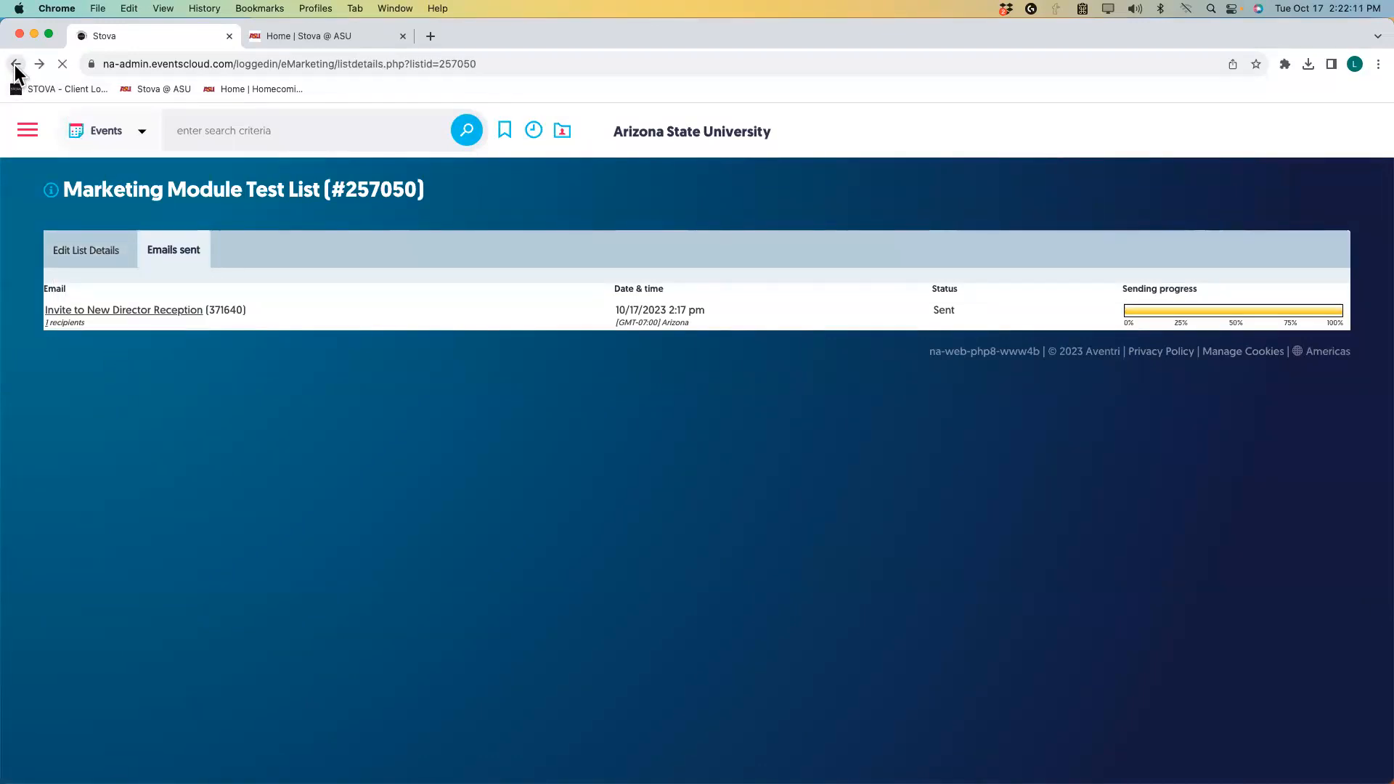
{"action": "left_click", "coordinate": [15, 67]}
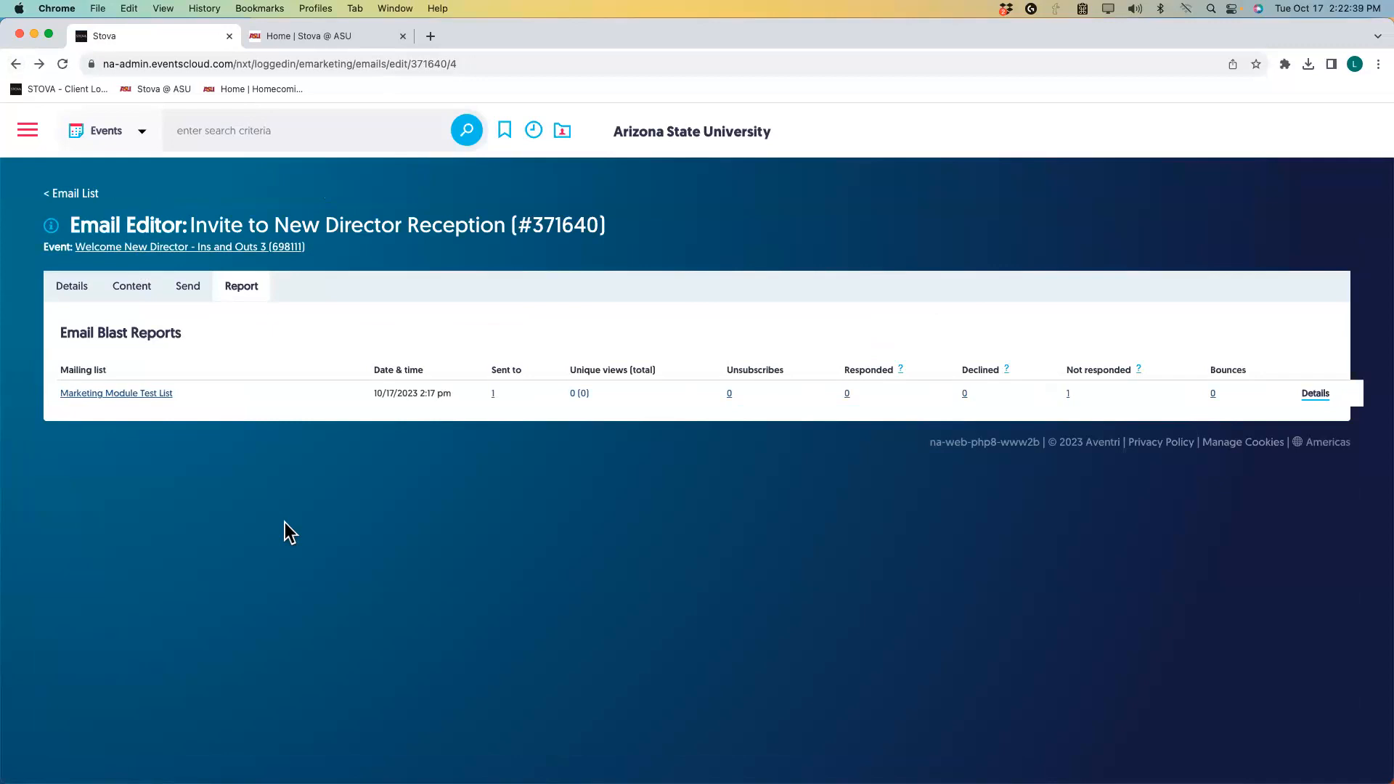
Open the Welcome New Director - Ins and Outs 3 event and view its registrant list.
{"action": "left_click", "coordinate": [249, 250]}
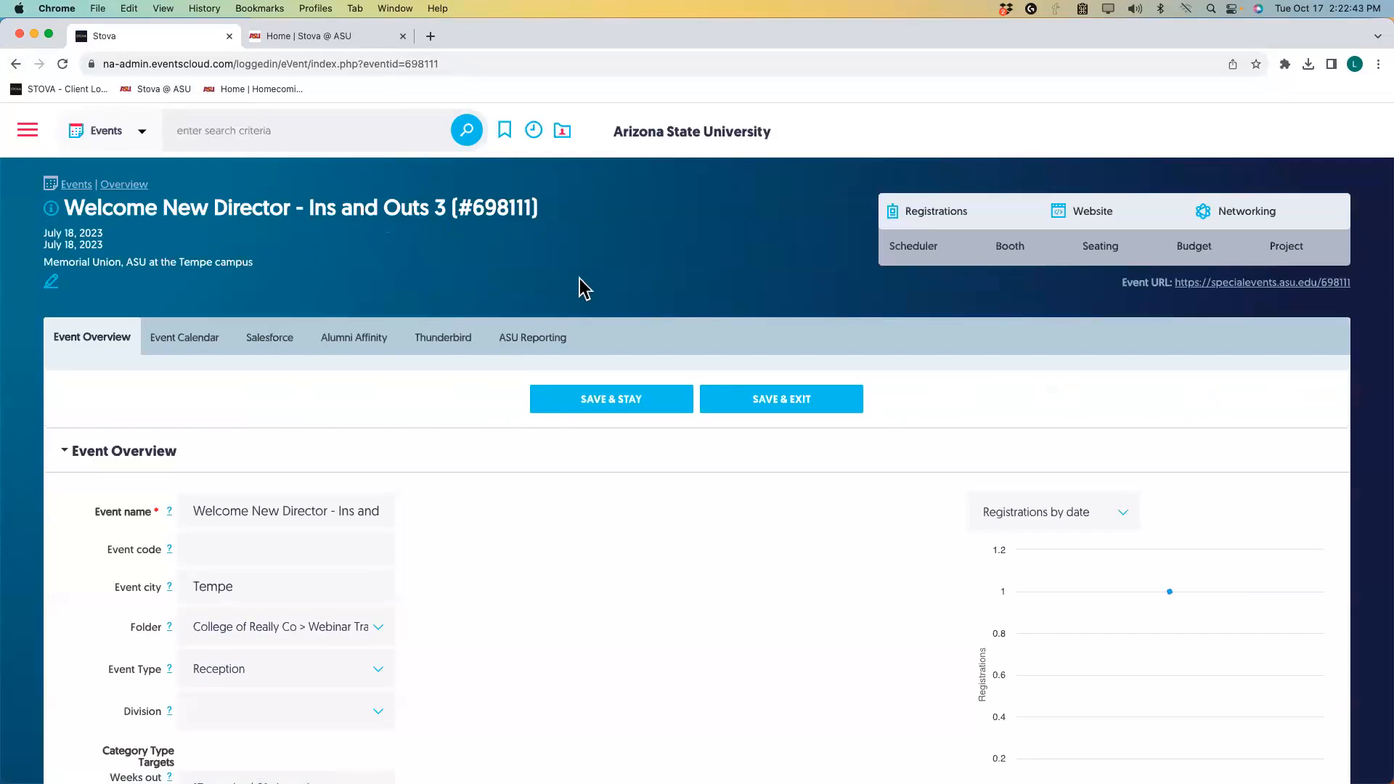
{"action": "mouse_move", "coordinate": [1024, 200]}
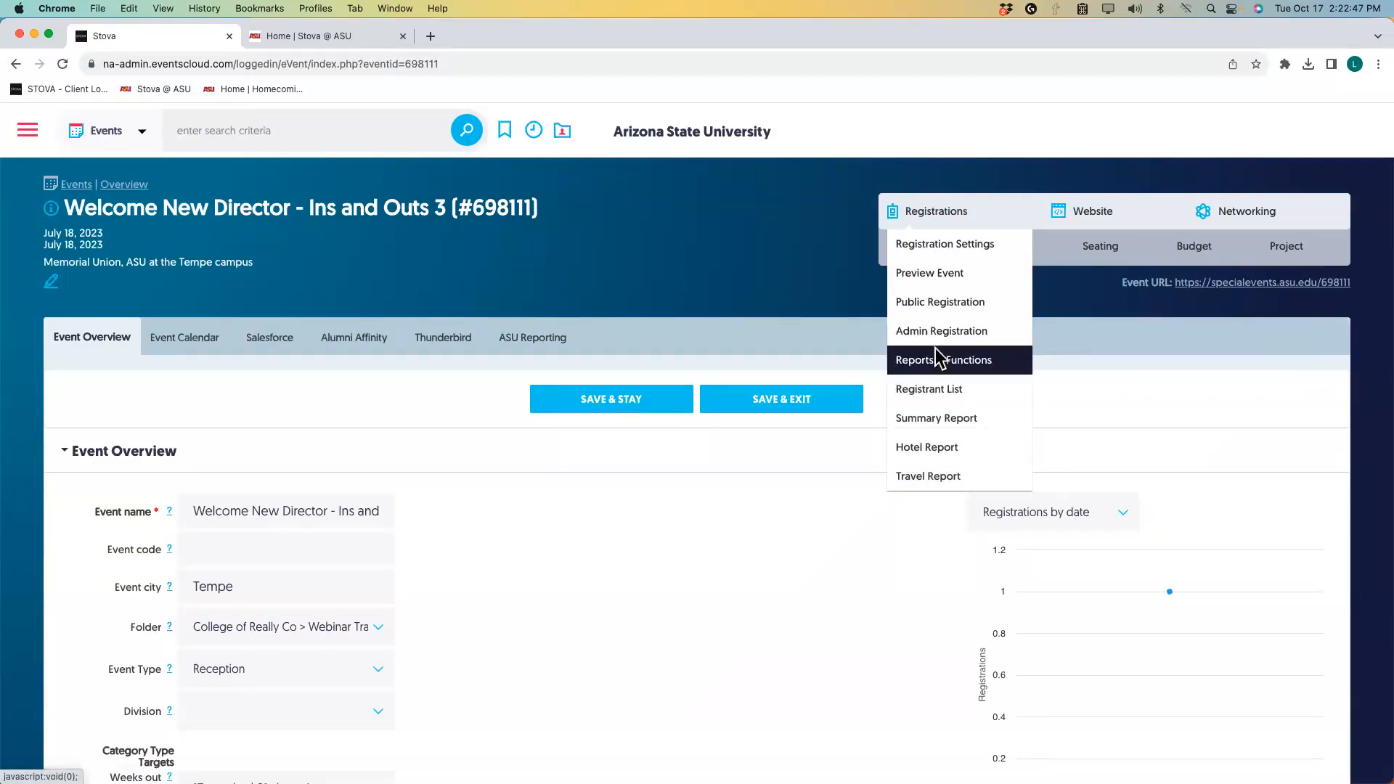
{"action": "left_click", "coordinate": [934, 396]}
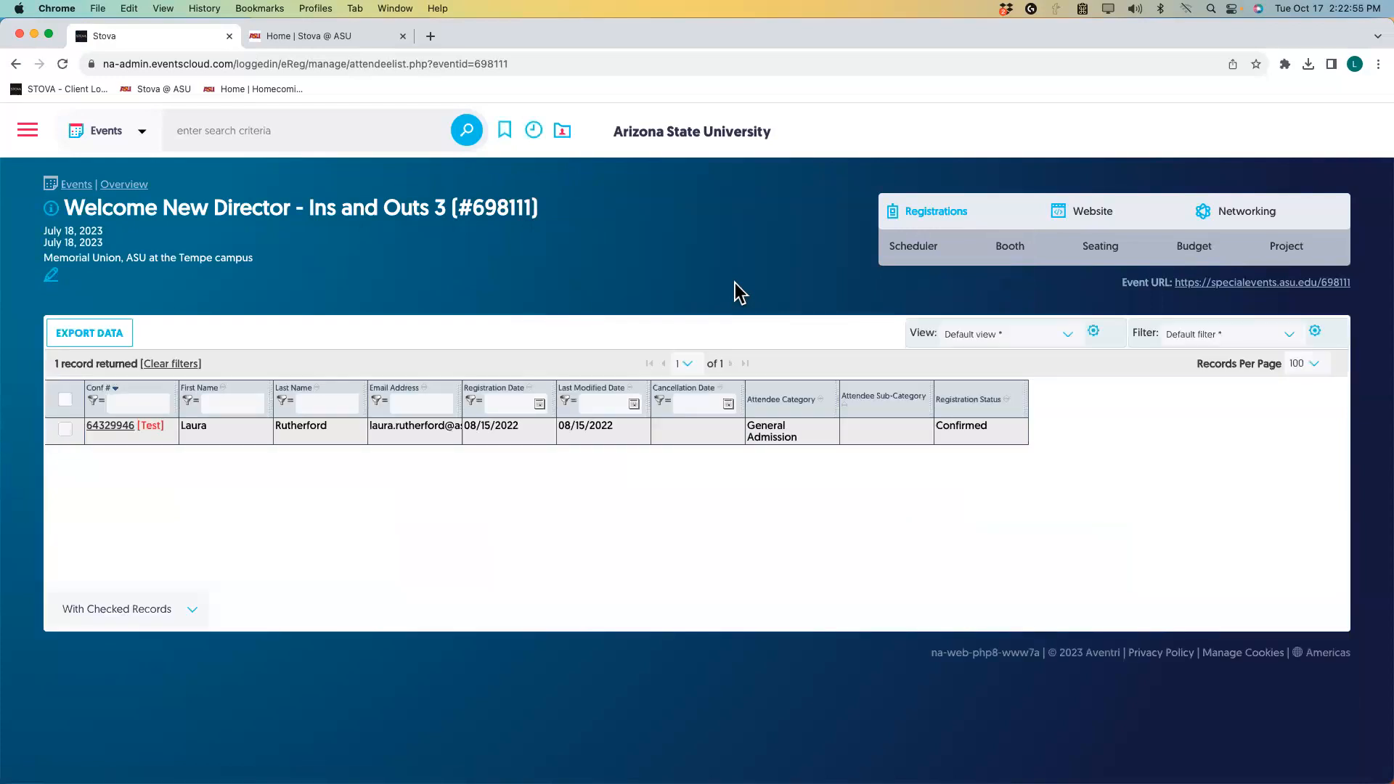
Run the event's RSVP Invite List report from Reports & Functions.
{"action": "mouse_move", "coordinate": [934, 225]}
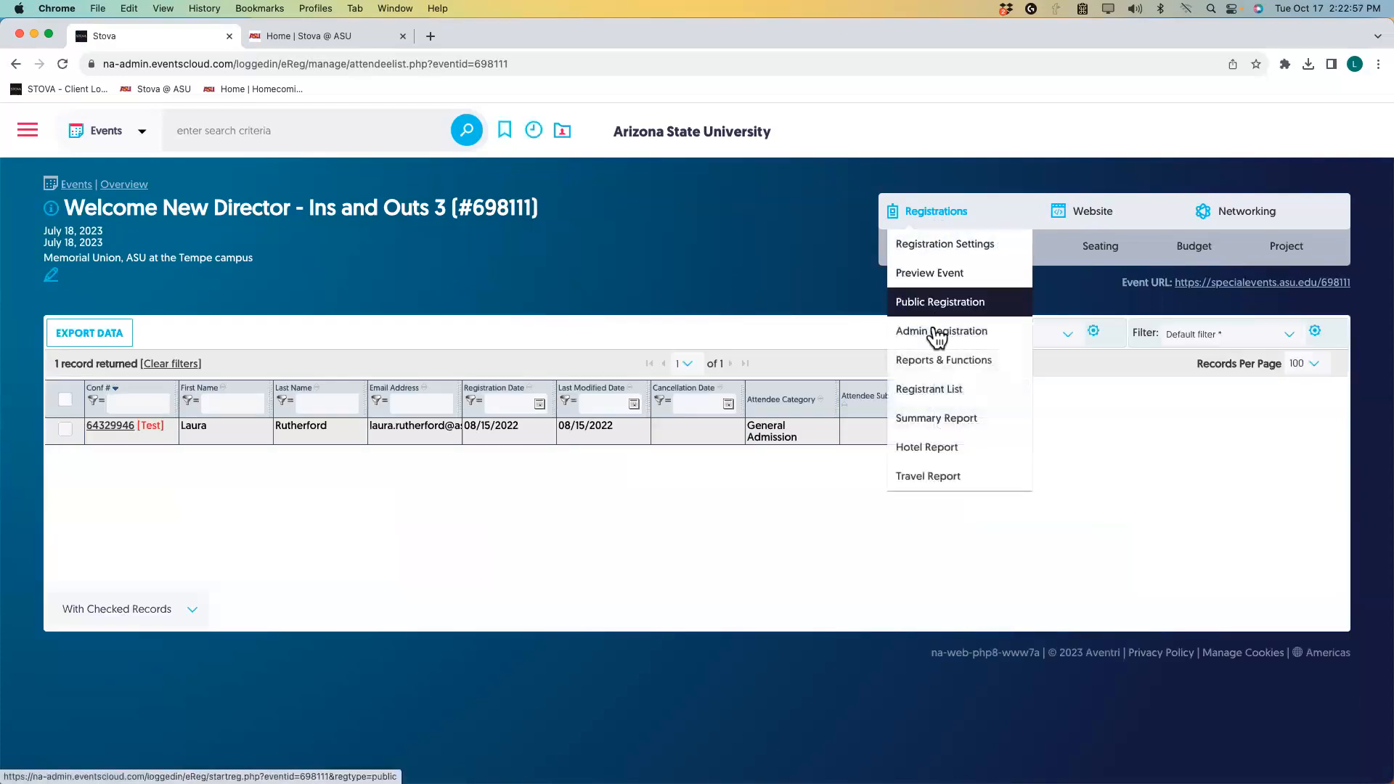
{"action": "left_click", "coordinate": [941, 363]}
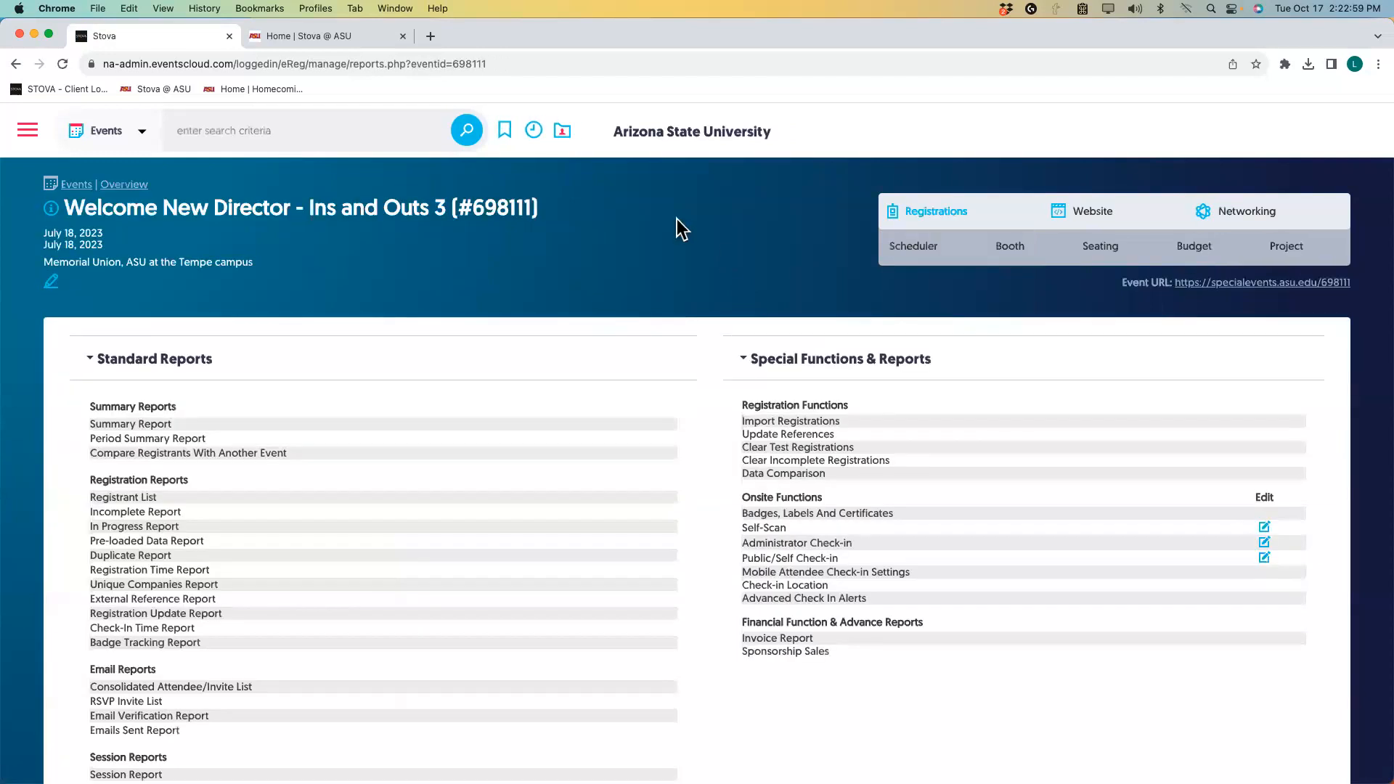
{"action": "scroll", "coordinate": [364, 233], "scroll_direction": "down", "scroll_amount": 1}
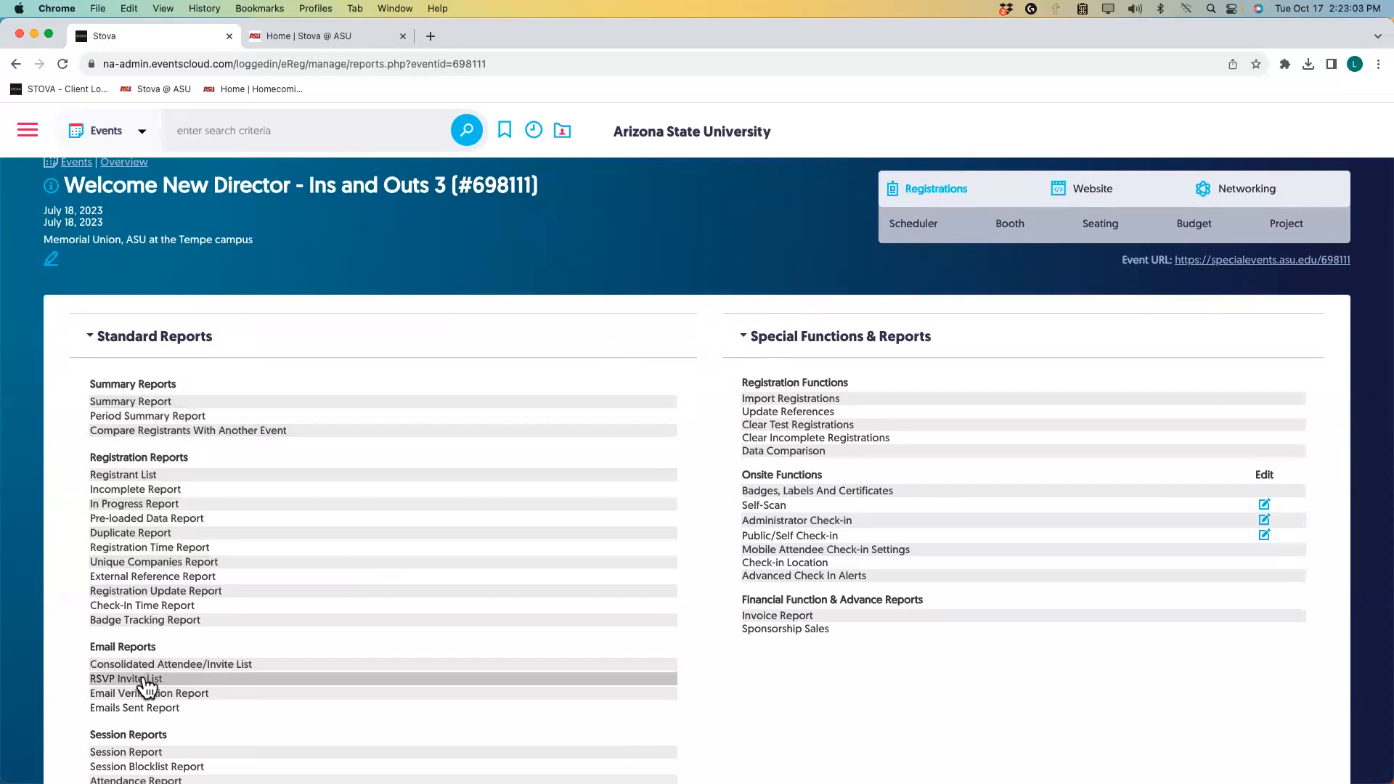
{"action": "left_click", "coordinate": [145, 680]}
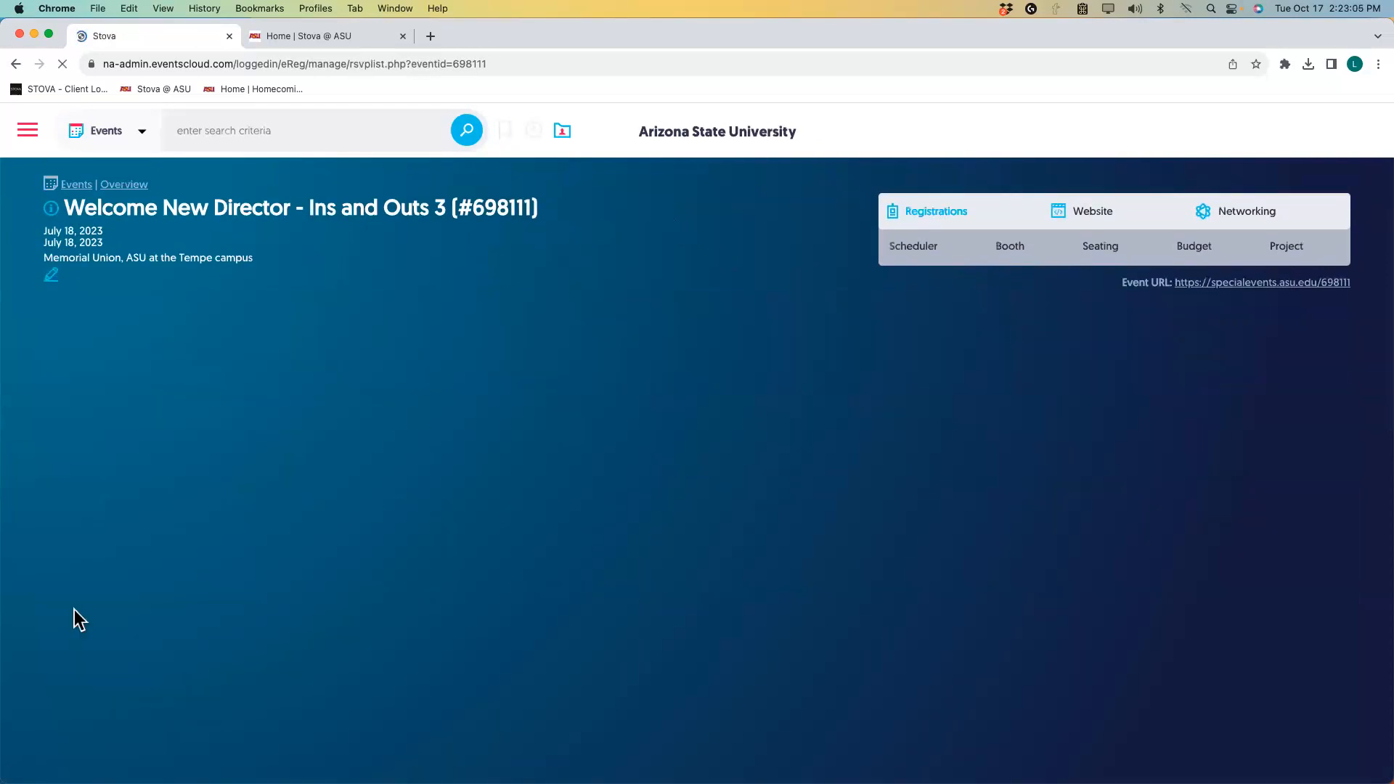